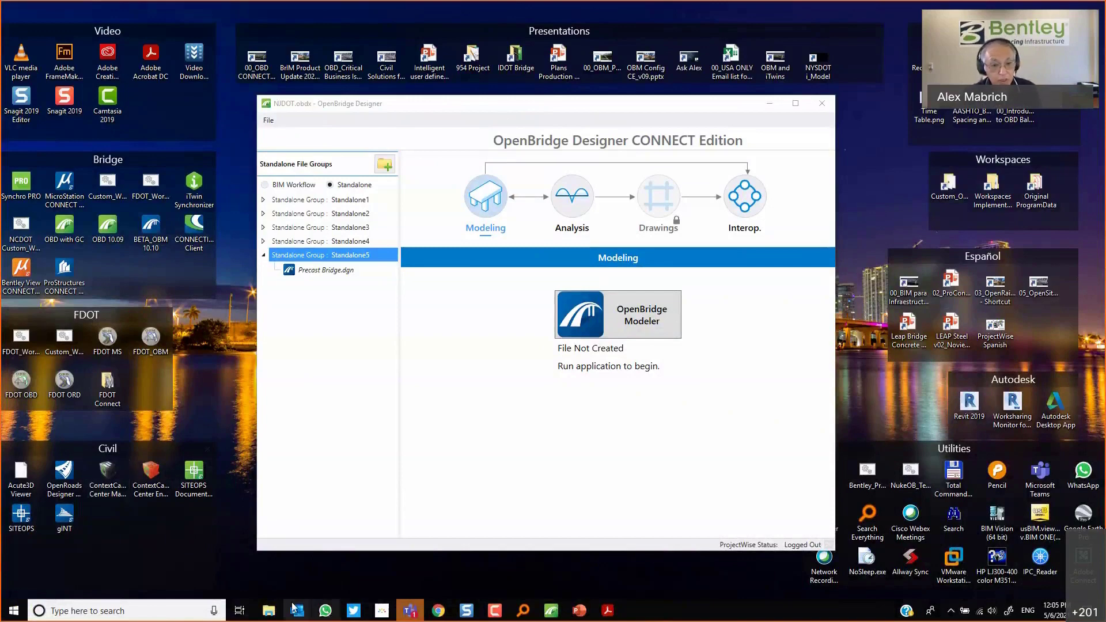
Review the Module 5 start-project instructions in the training PDF.
mouse_move(438, 612)
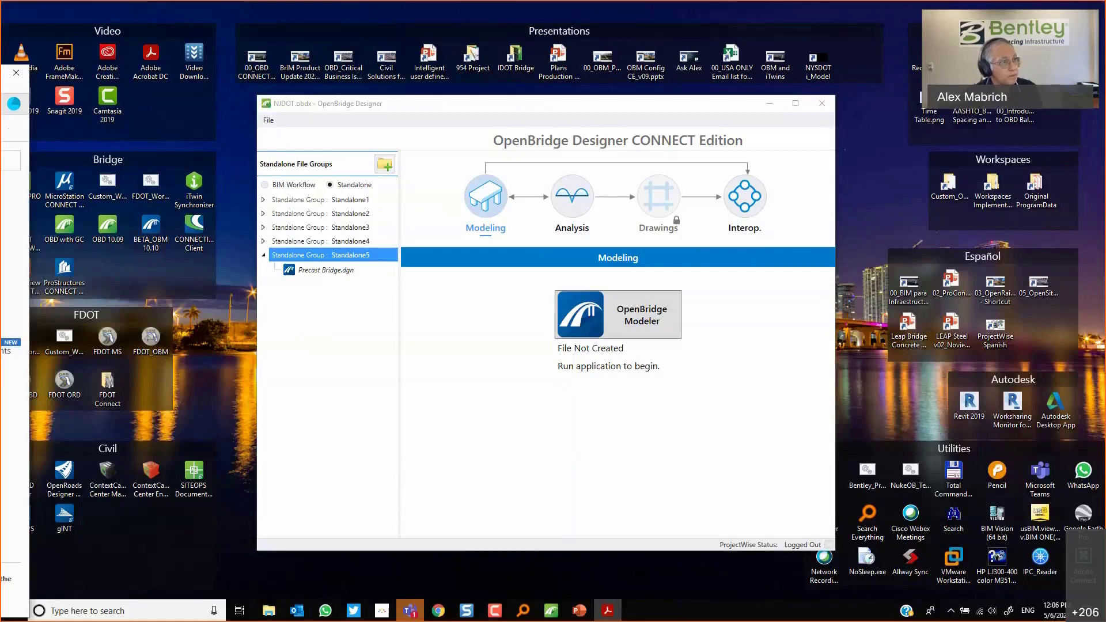
drag(336, 63, 331, 55)
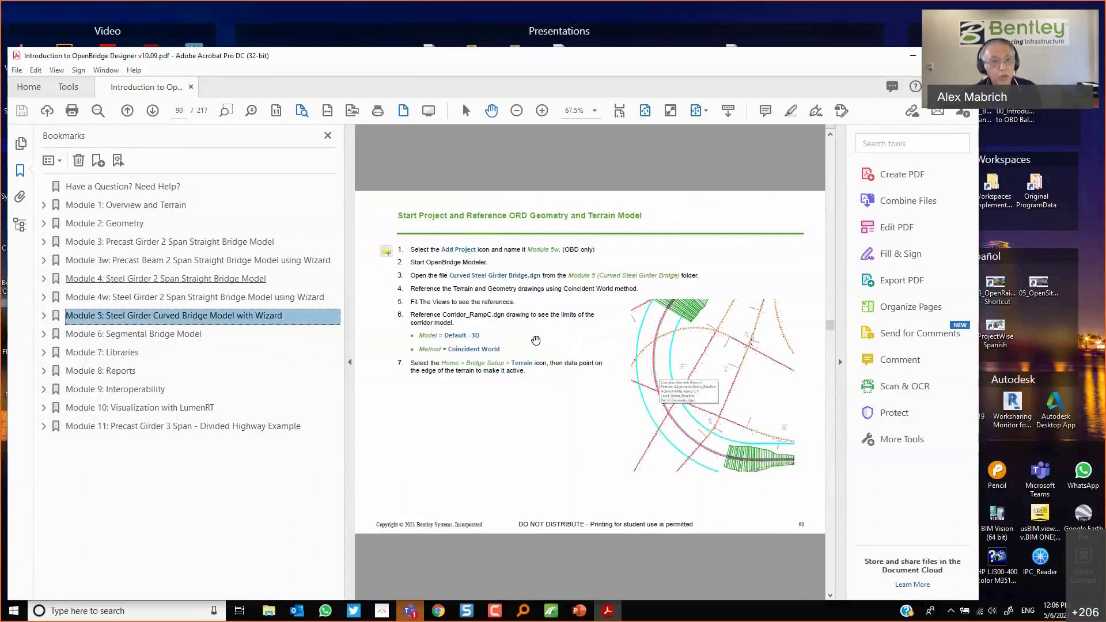
click(328, 137)
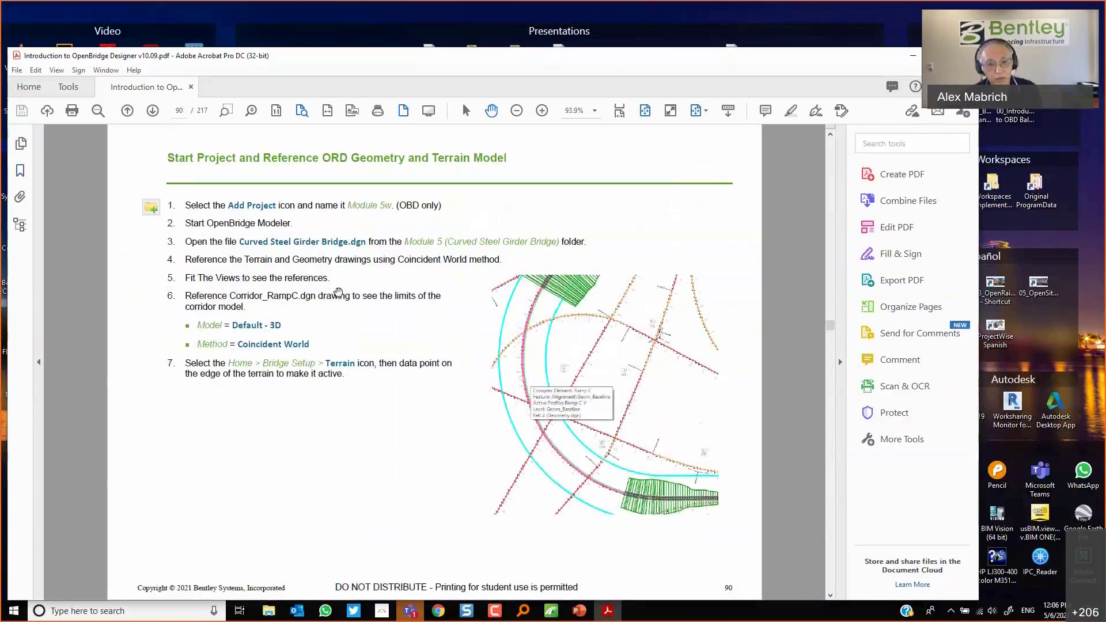
scroll(342, 295, down, 2)
scroll(343, 295, up, 2)
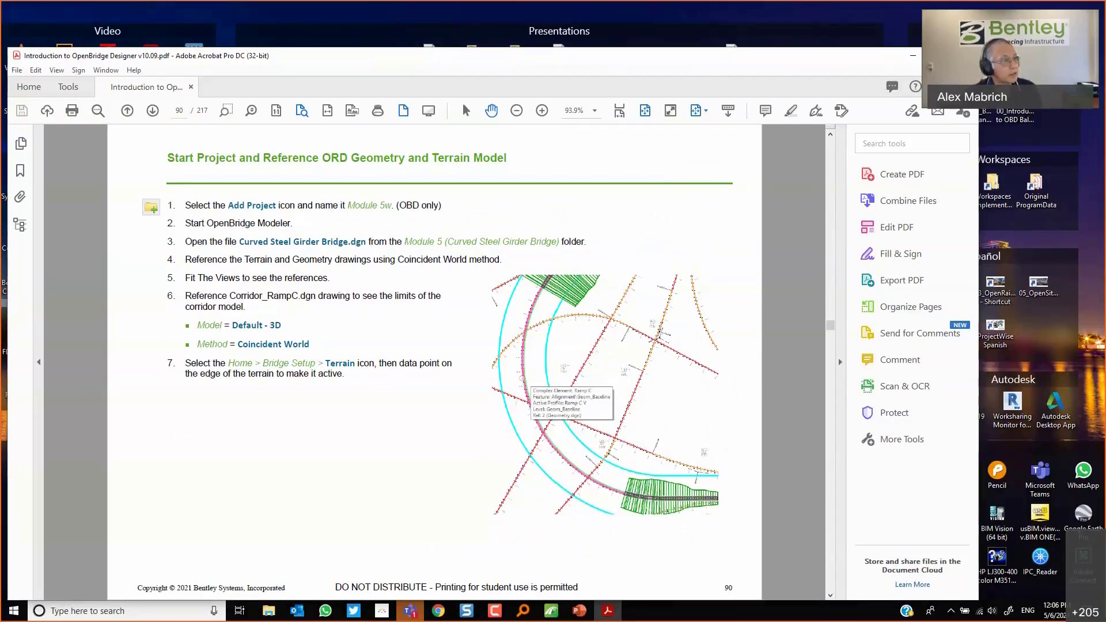
key(super+Down)
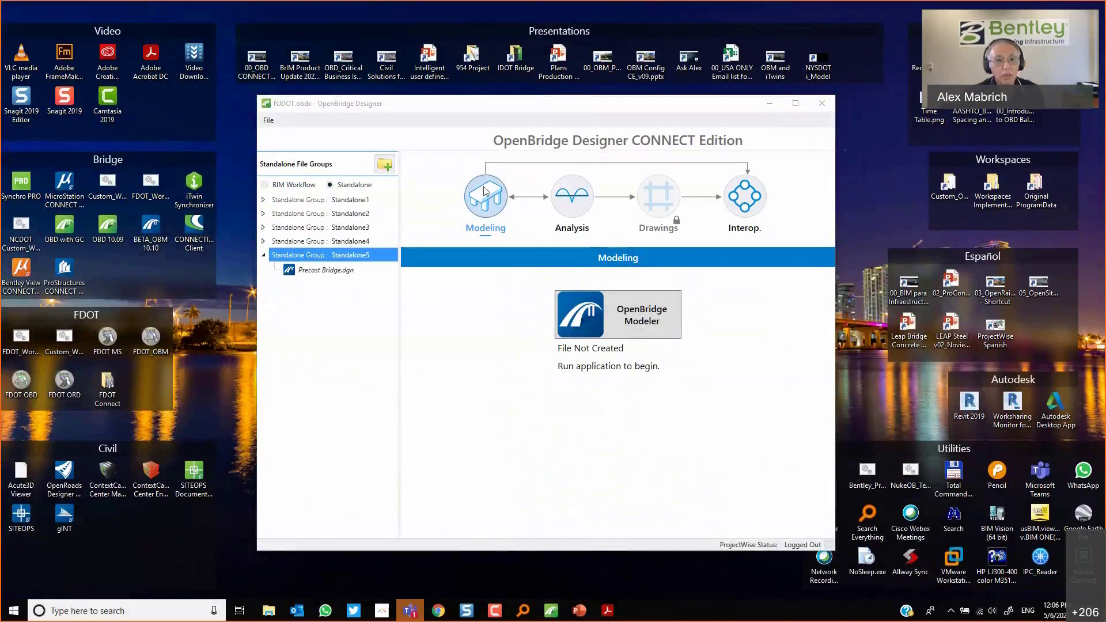
Add a new standalone file group named Module 5.
click(385, 168)
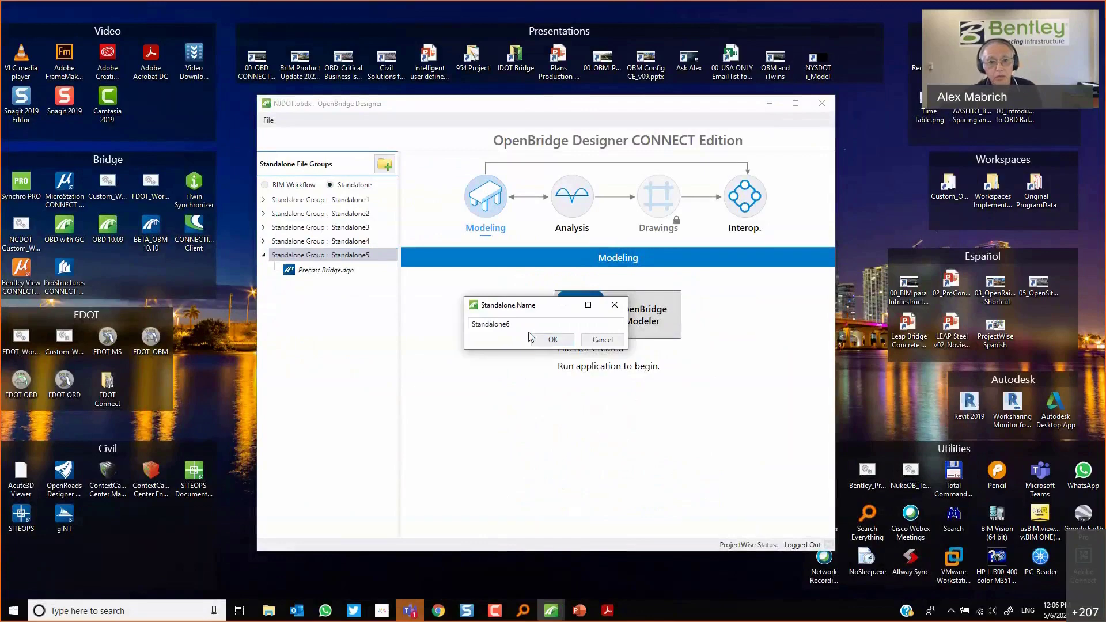
drag(523, 326, 356, 328)
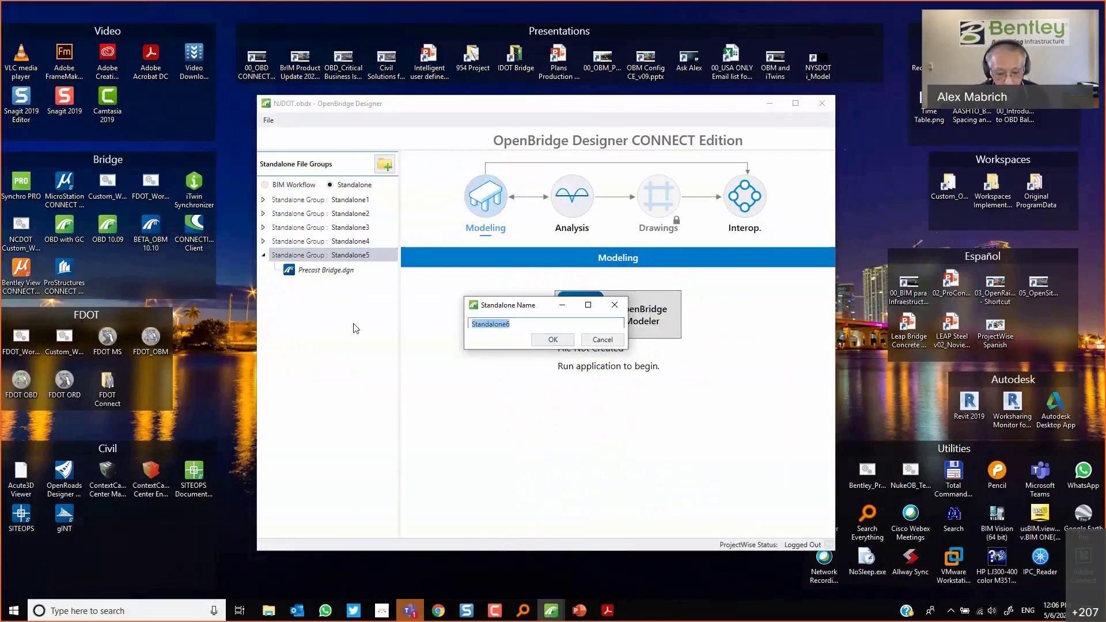
text(Moduleling)
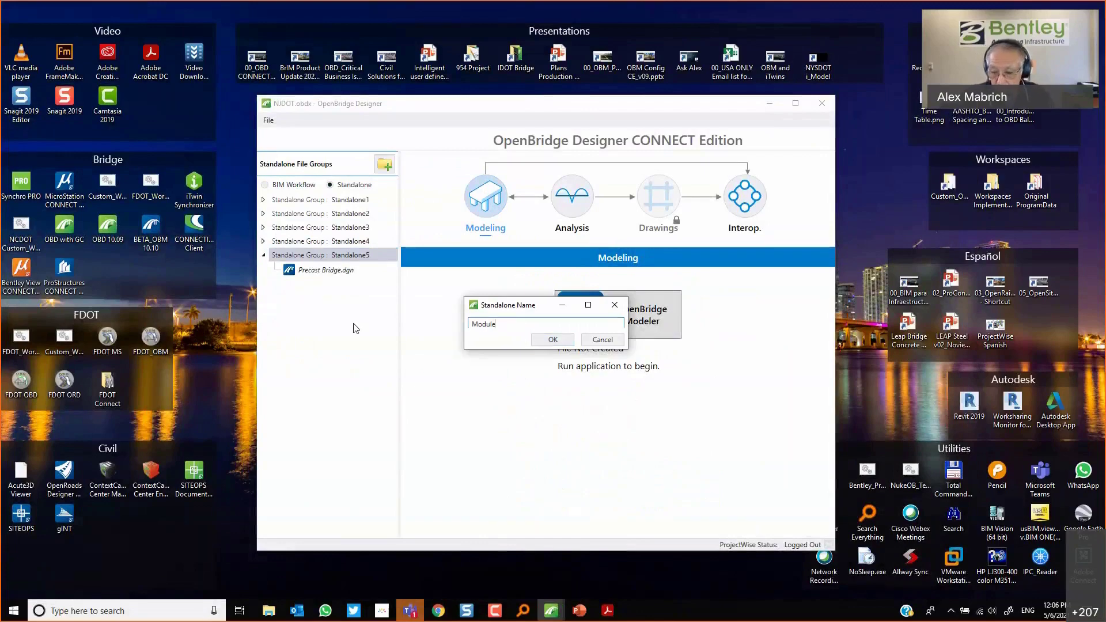
key(Return)
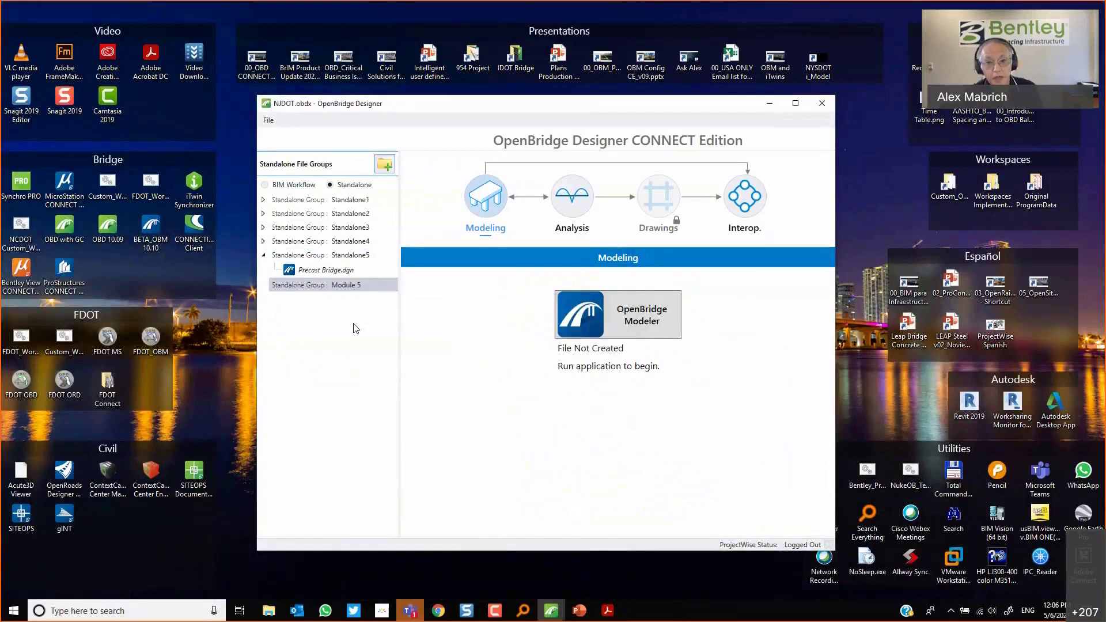
Launch OpenBridge Modeler and switch the workspace to Imperial Standards.
click(610, 317)
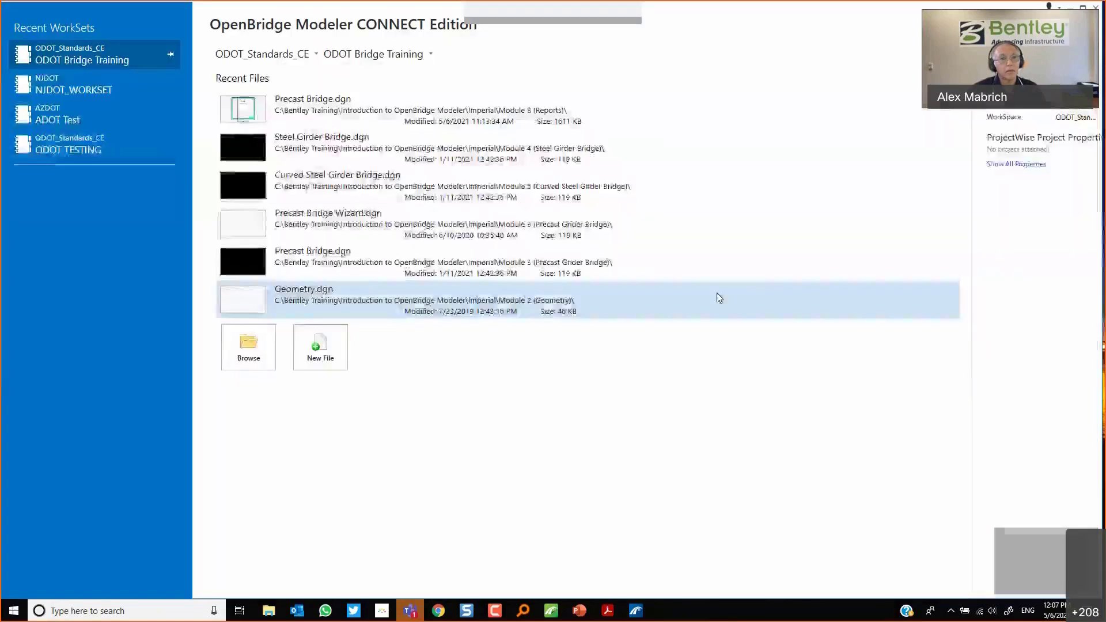
click(279, 60)
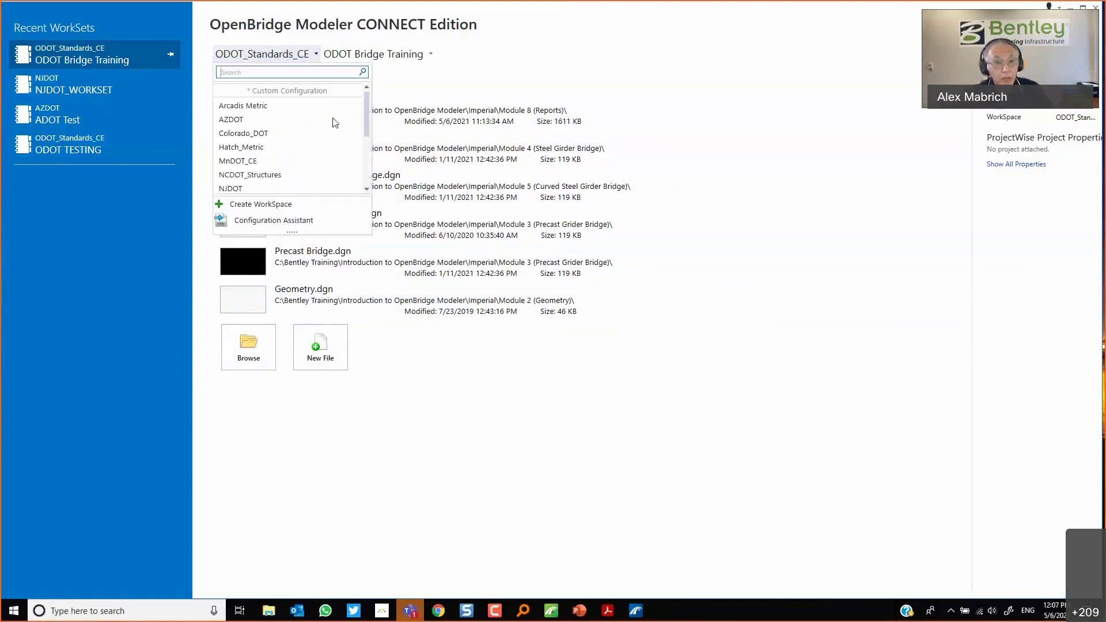
scroll(334, 121, down, 3)
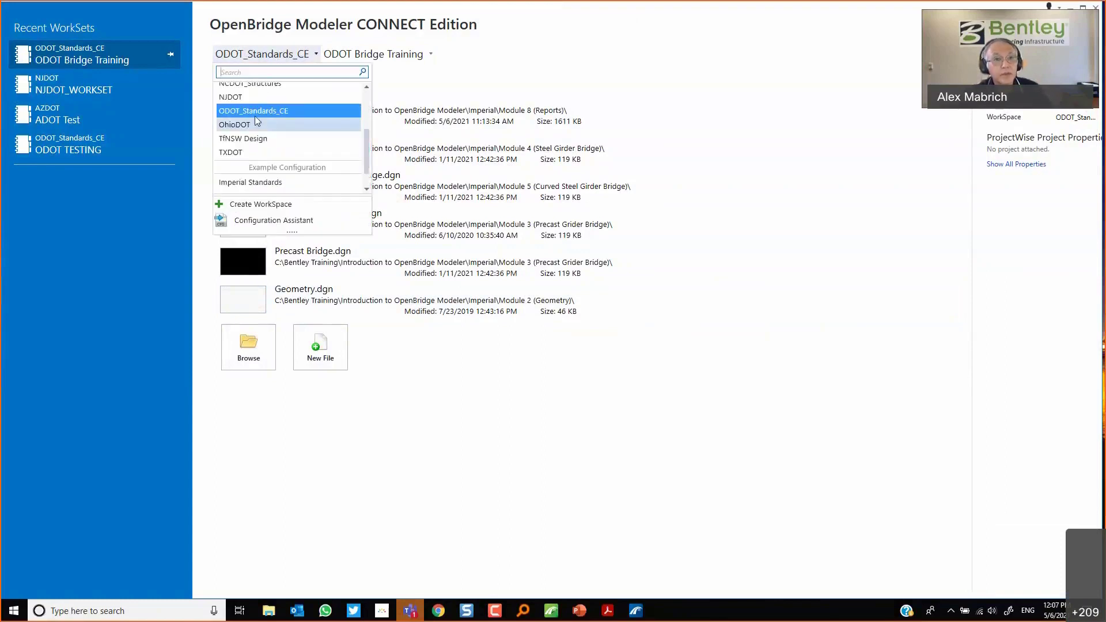
click(274, 184)
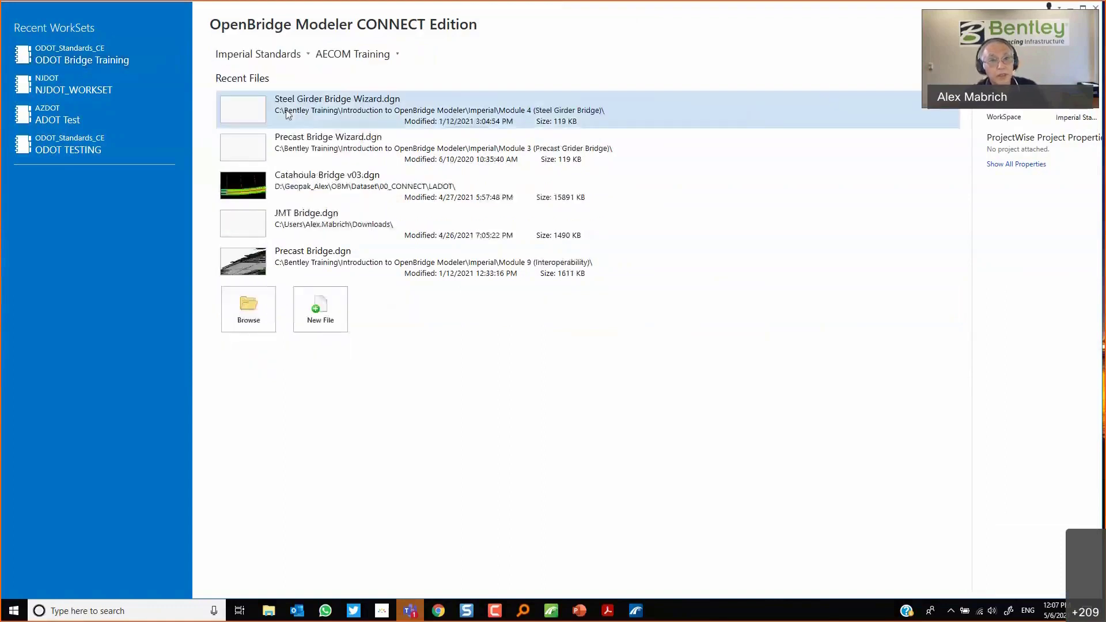
Select the OpenBridge Modeler Training workset and open Curved Steel Girder Bridge.dgn.
click(352, 54)
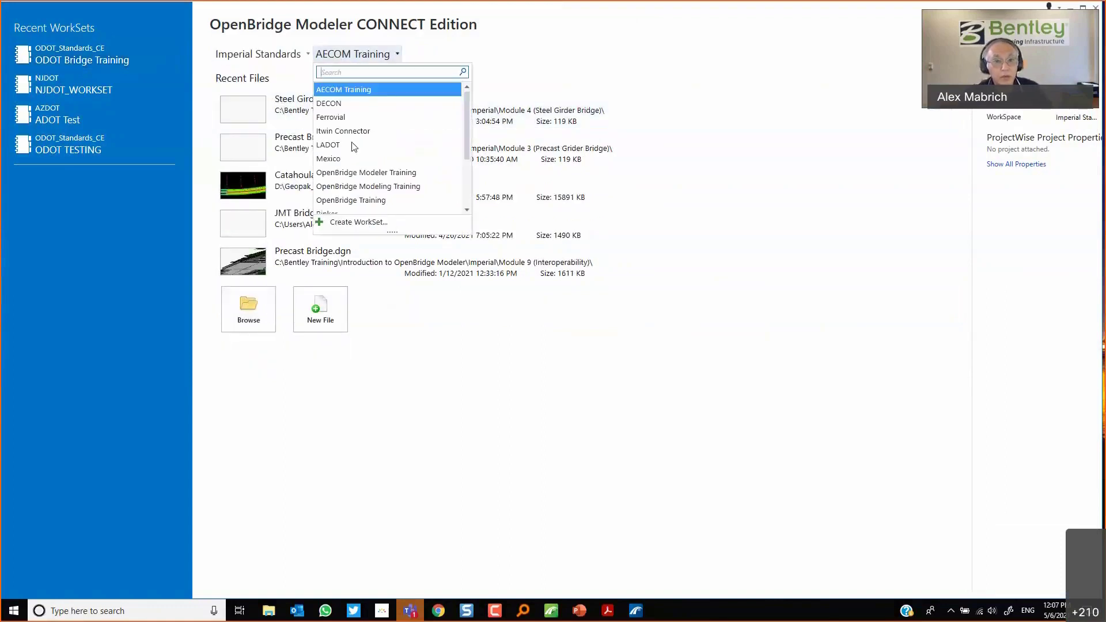
click(357, 172)
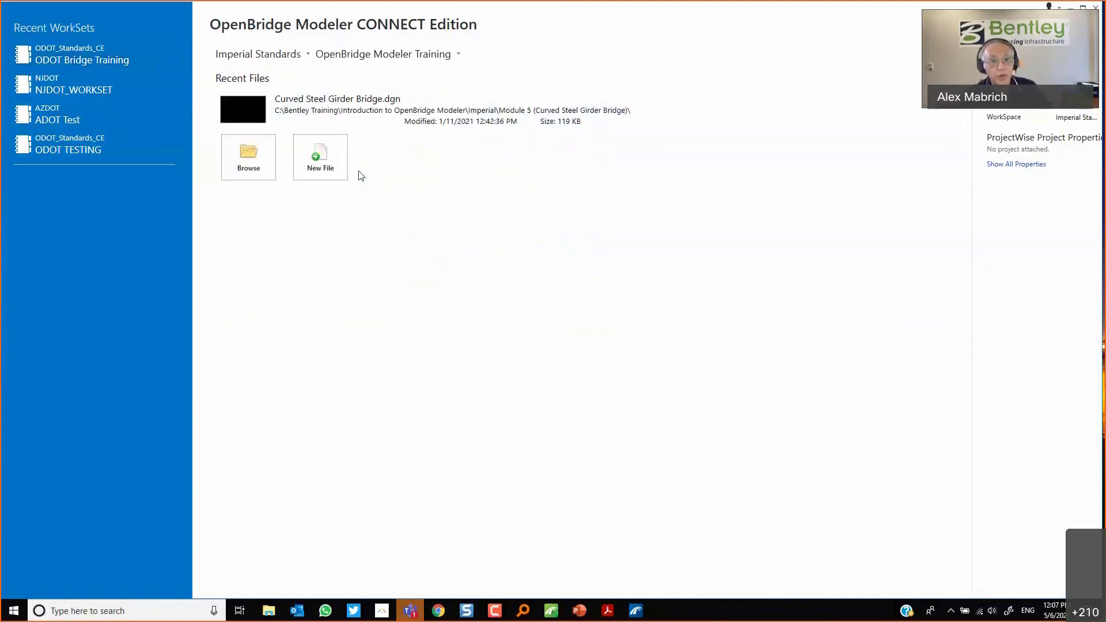
click(318, 111)
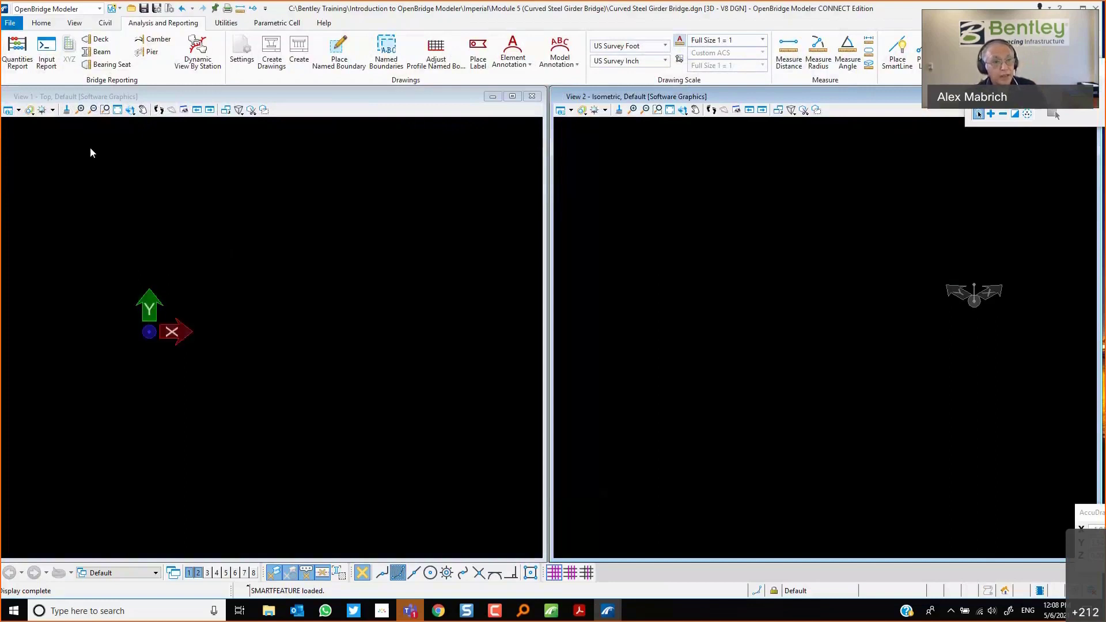
Open the References dialog and choose Terrain.dgn, Geometry.dgn and Corridor_RampC.dgn to attach.
click(42, 24)
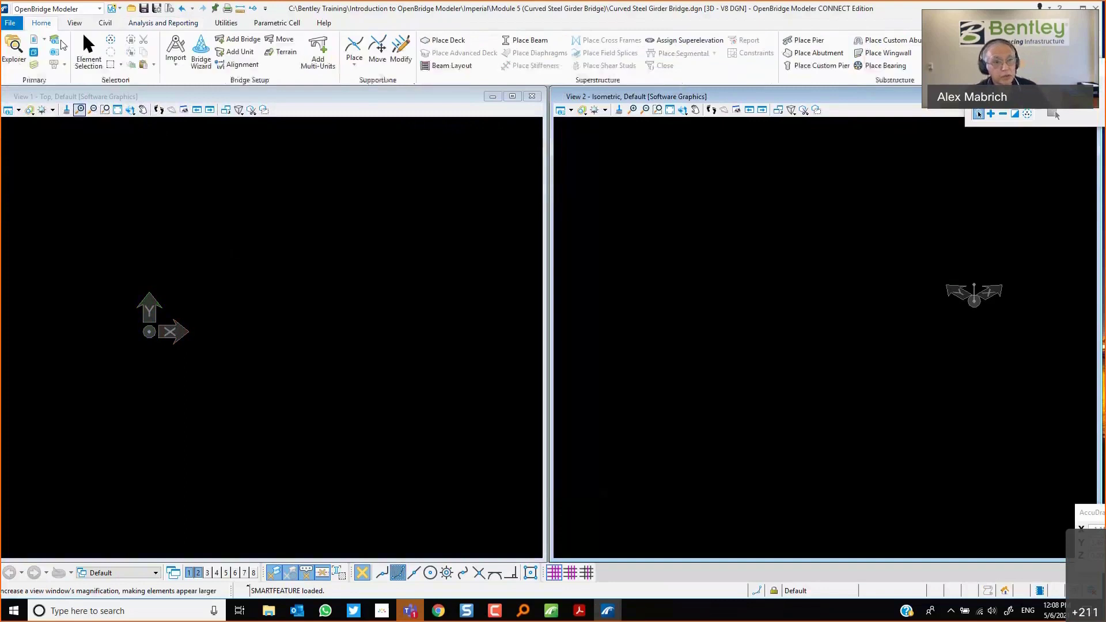
click(34, 41)
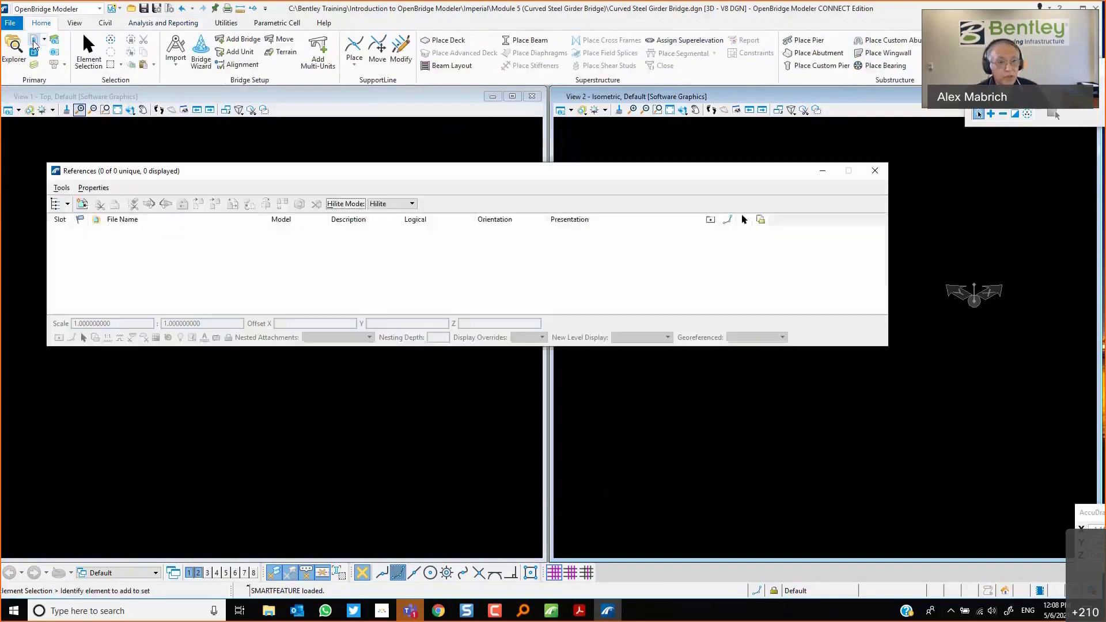
click(61, 188)
click(71, 202)
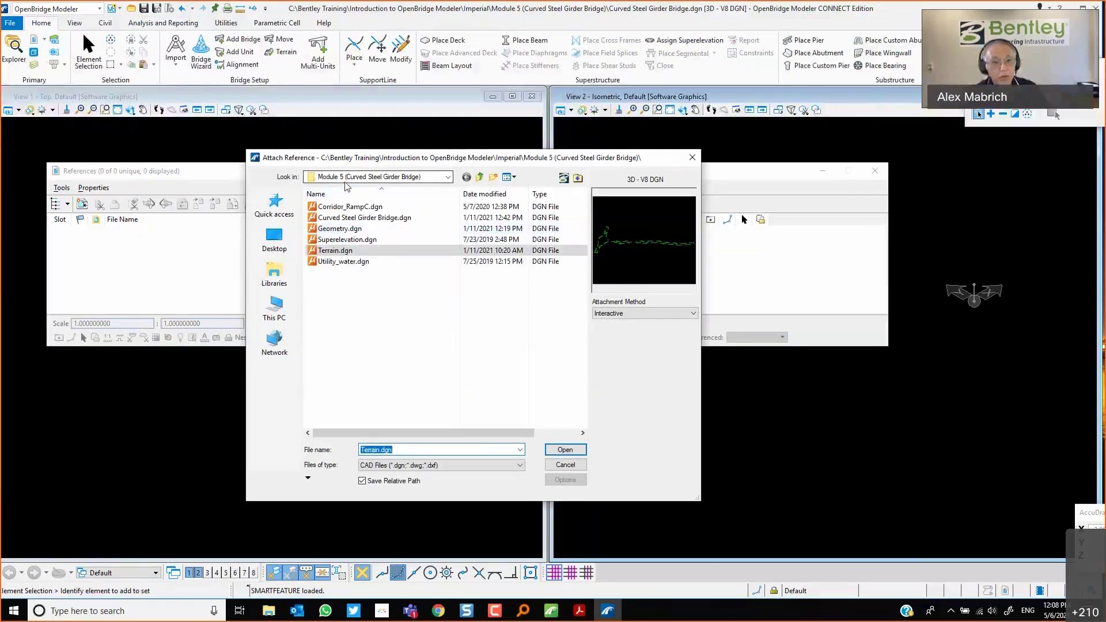
click(354, 257)
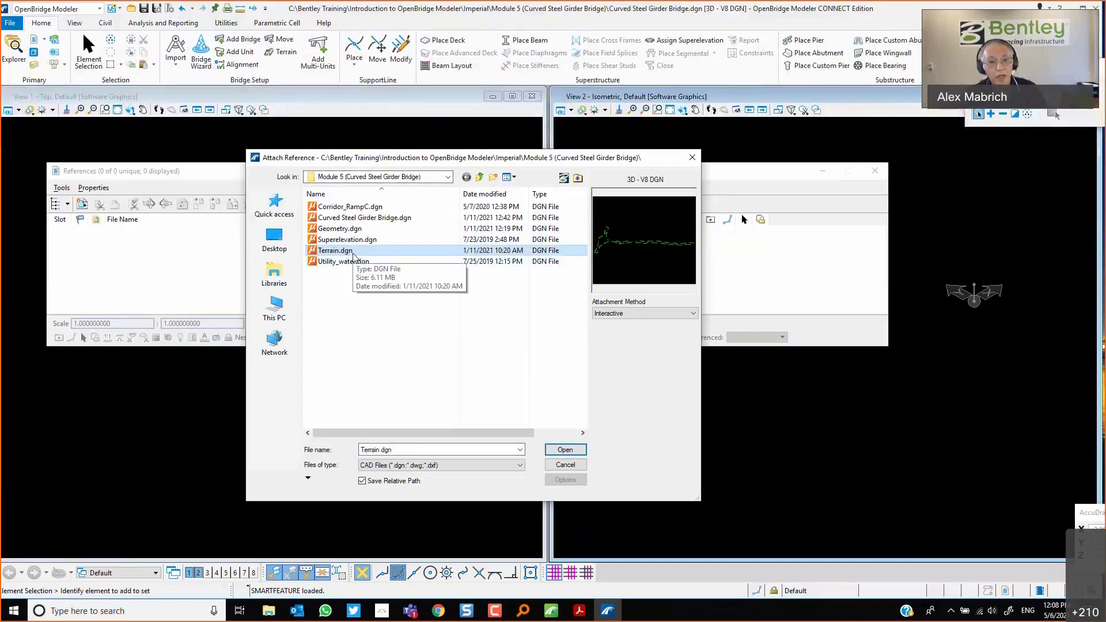
ctrl+click(357, 231)
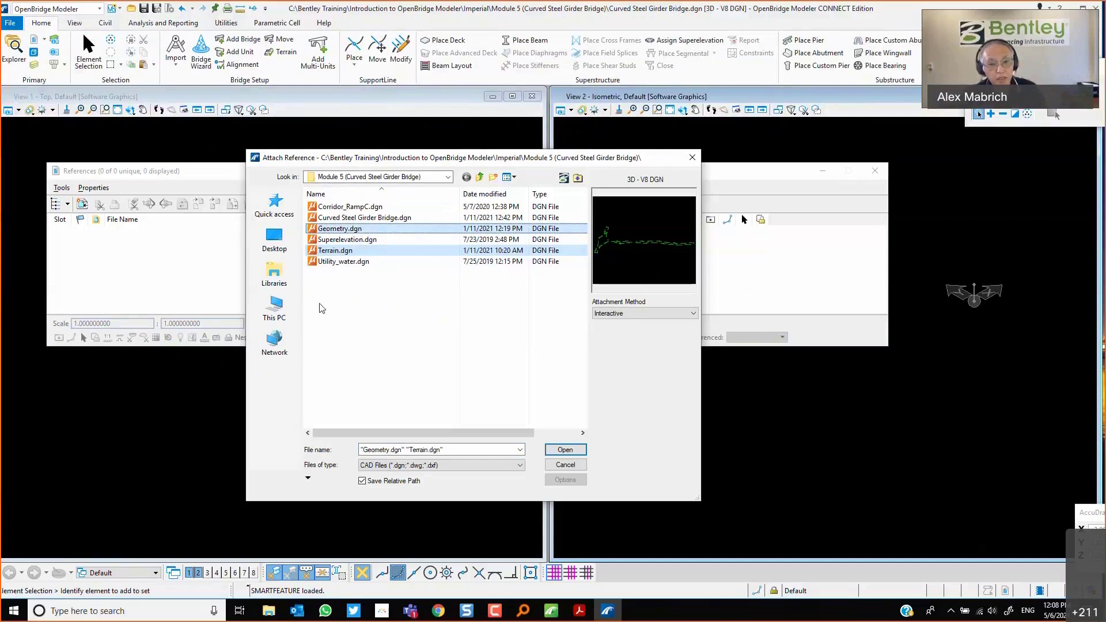
ctrl+click(357, 207)
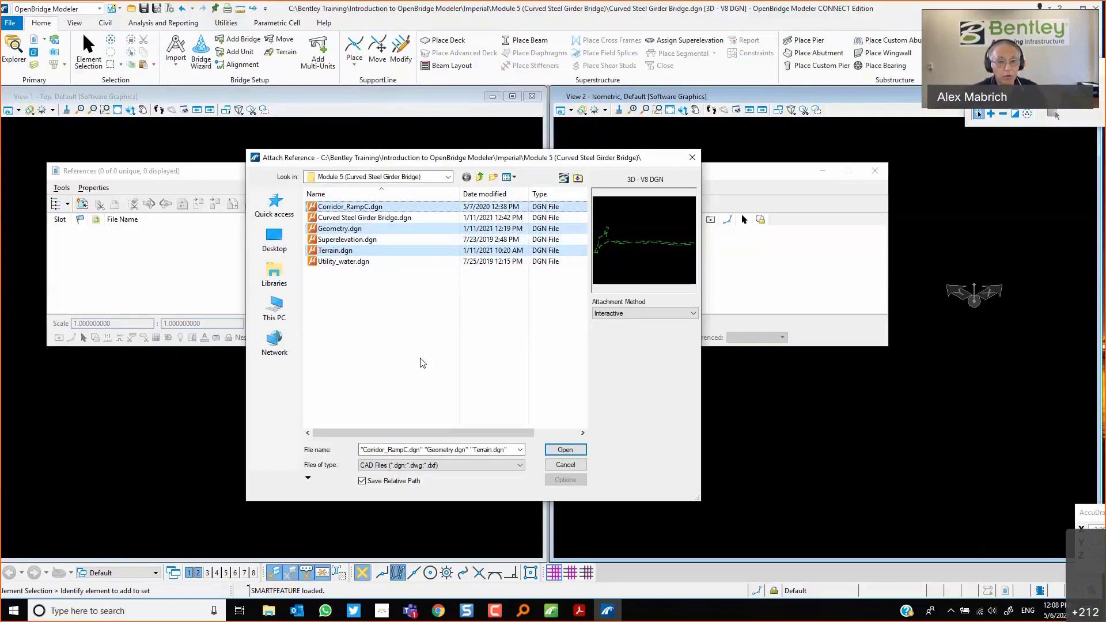
click(565, 450)
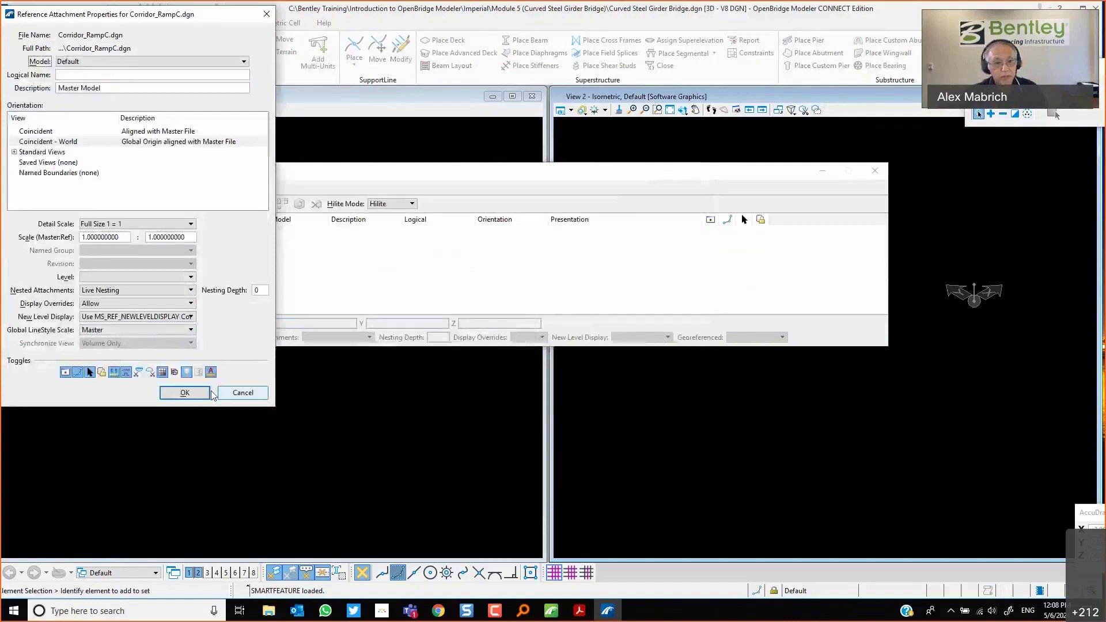
Attach all three references with Coincident - World orientation and close the References dialog.
click(184, 392)
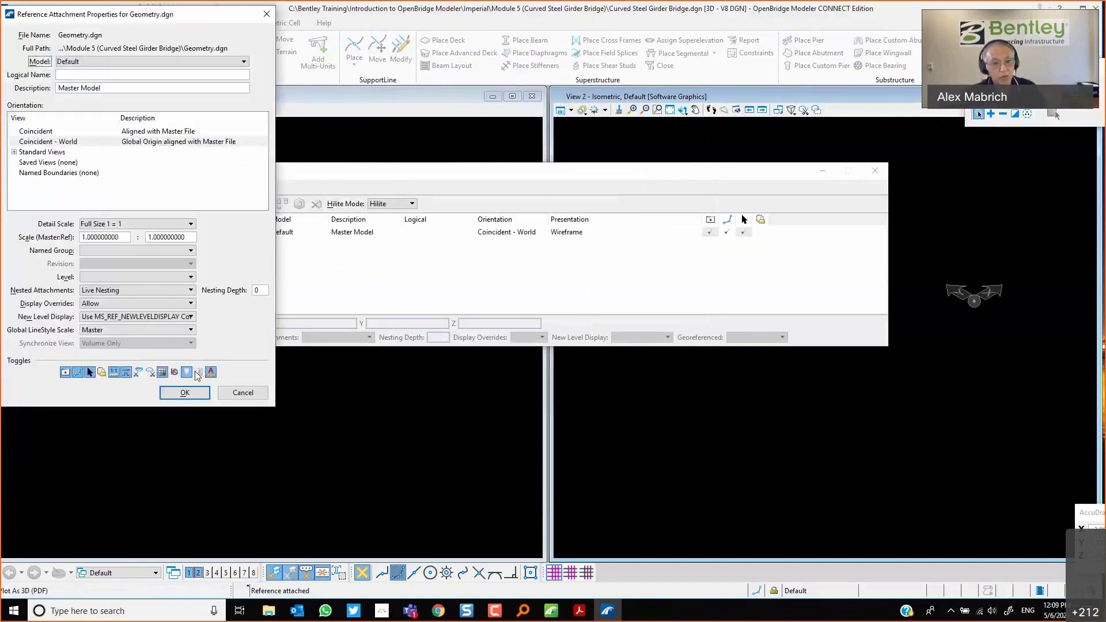
click(184, 392)
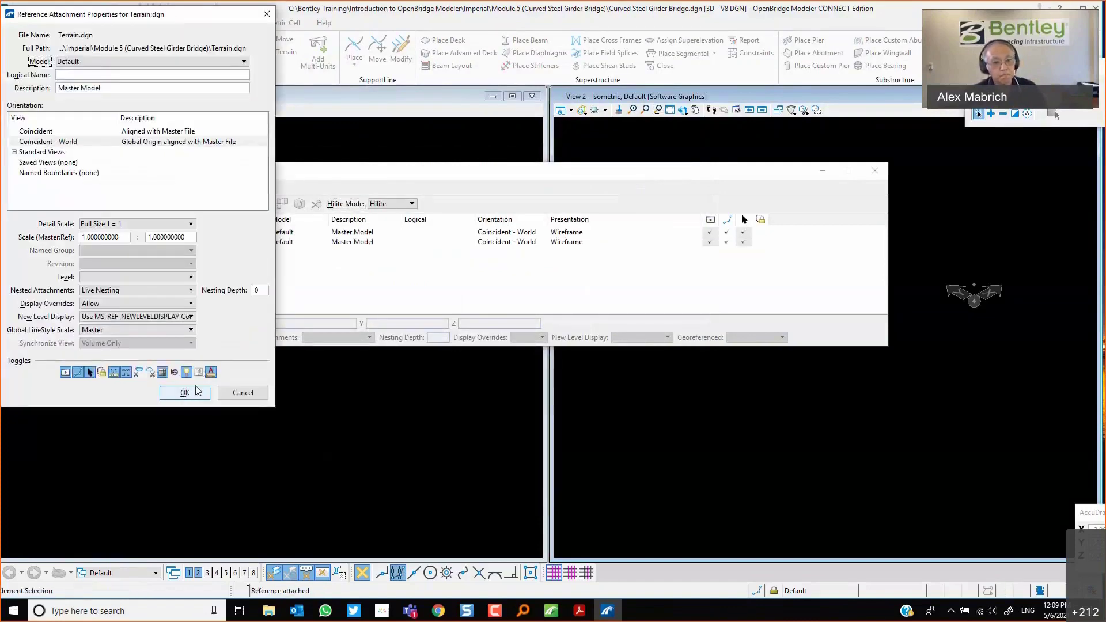
click(193, 393)
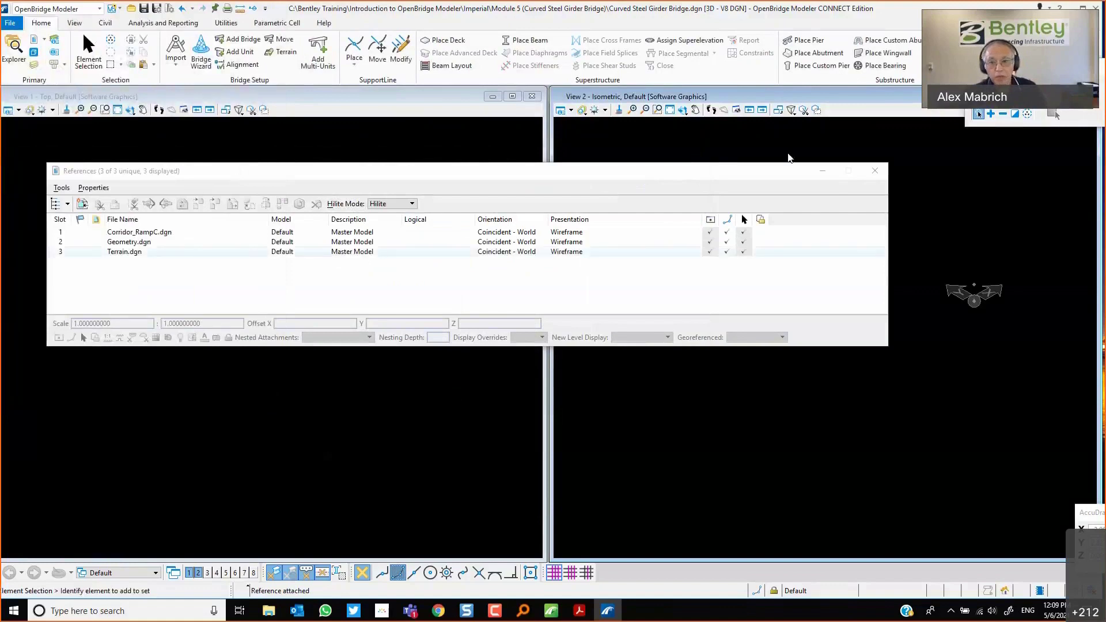
click(875, 168)
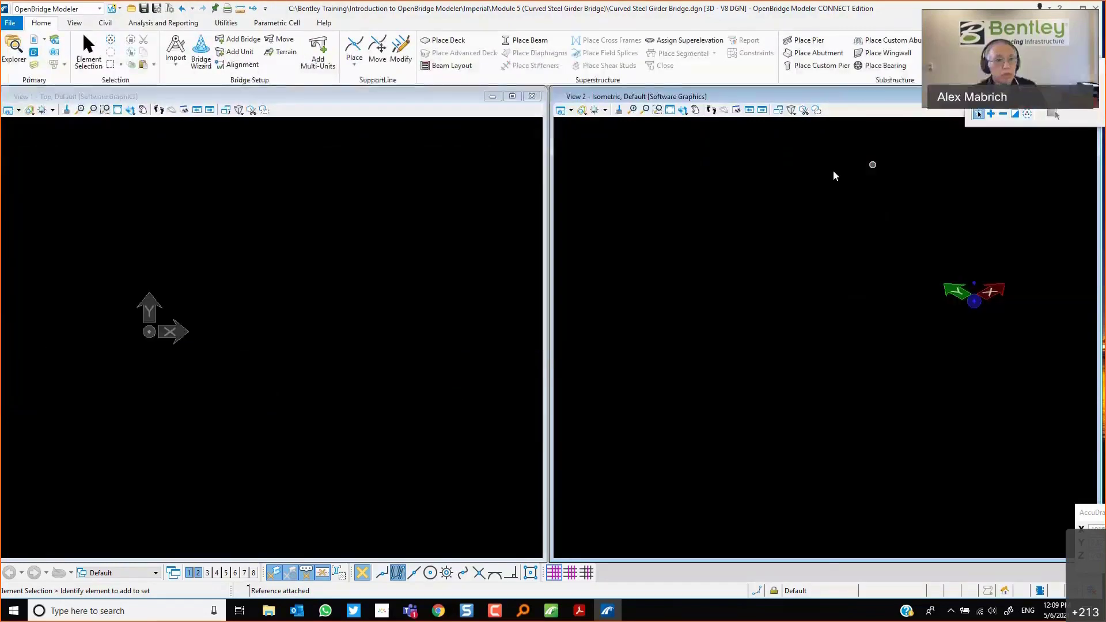
Fit the top view to the attached references and zoom into the curved ramp area.
click(119, 111)
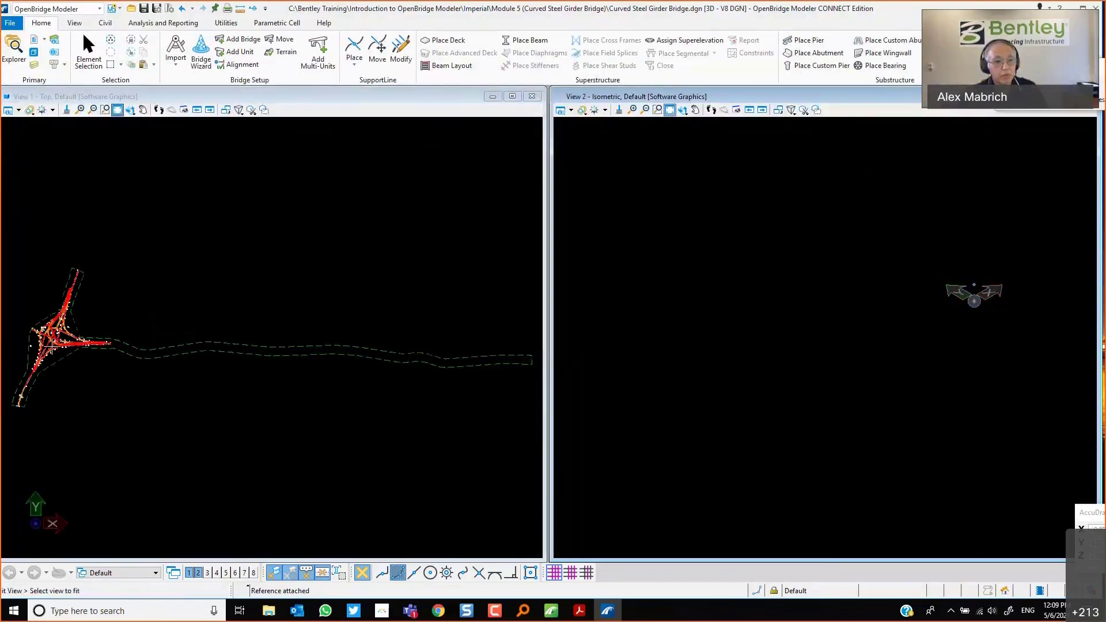
scroll(20, 331, up, 3)
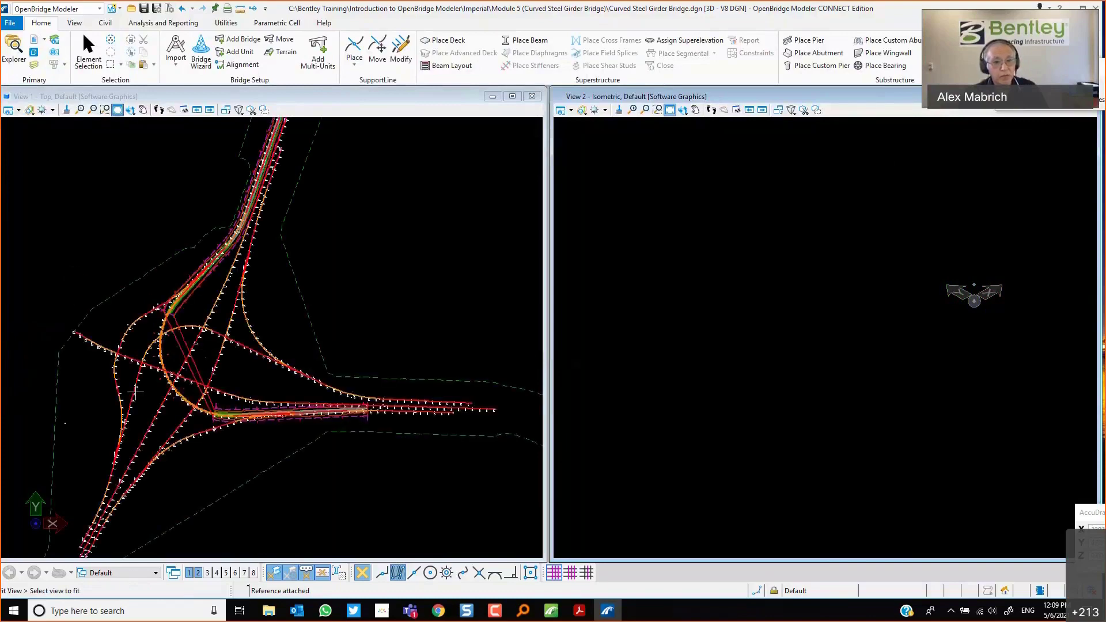
scroll(117, 390, up, 2)
scroll(143, 363, up, 2)
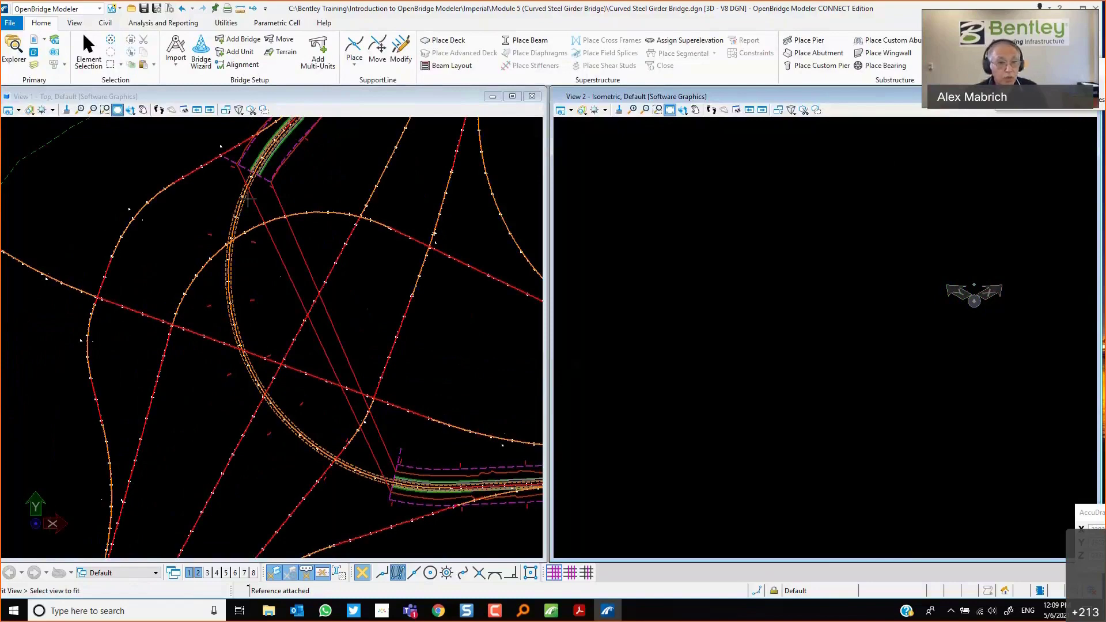
scroll(253, 217, up, 2)
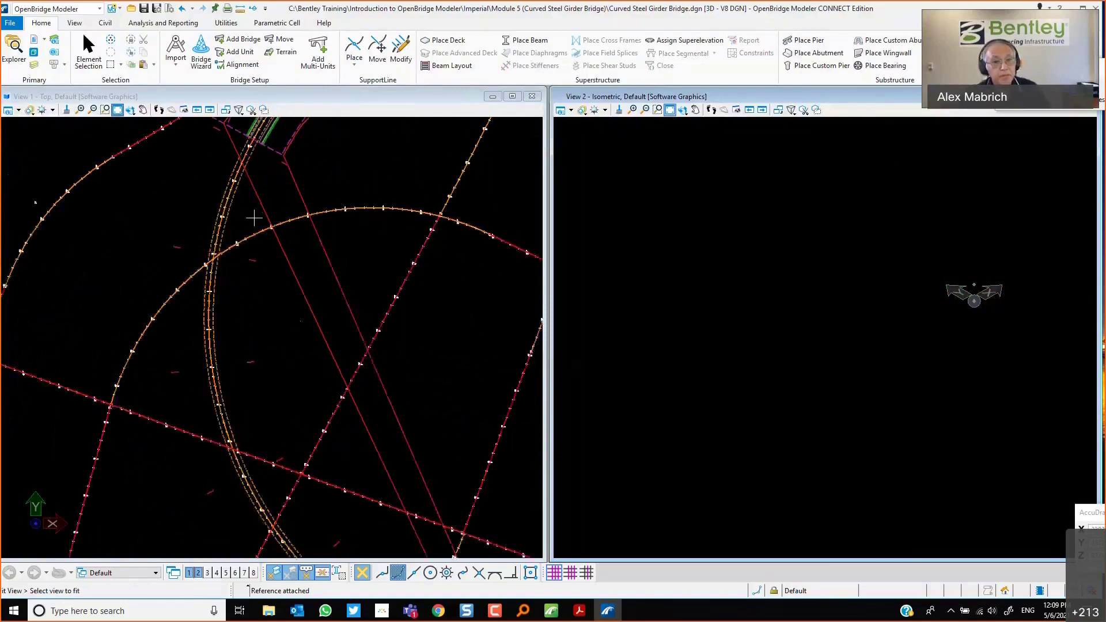
scroll(250, 207, up, 2)
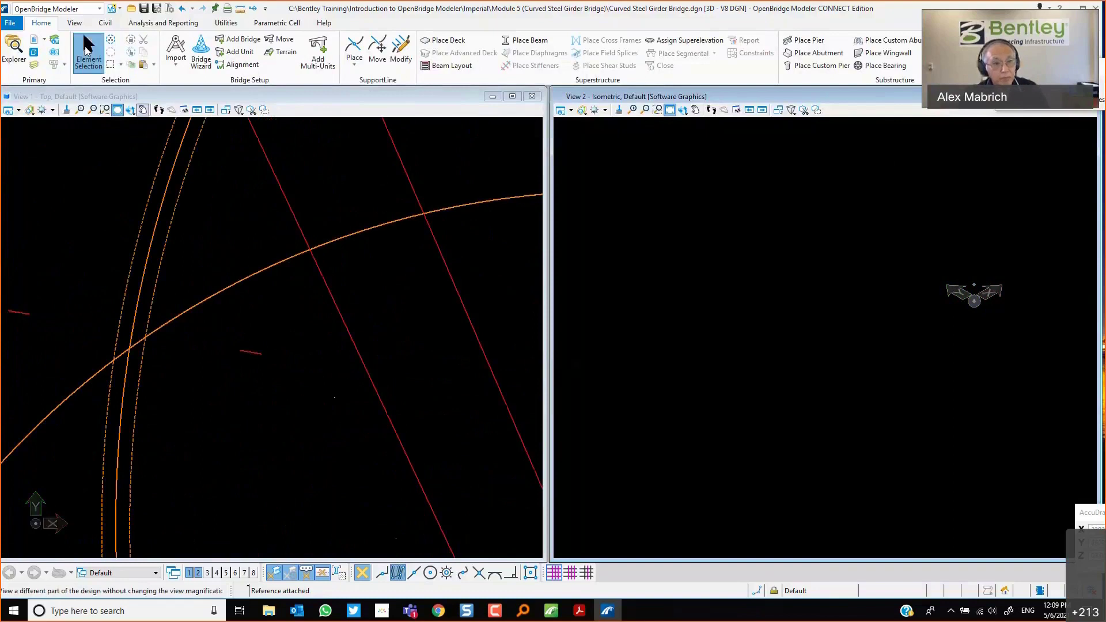
Activate Element Selection and maximize View 1 to fill the window.
click(92, 54)
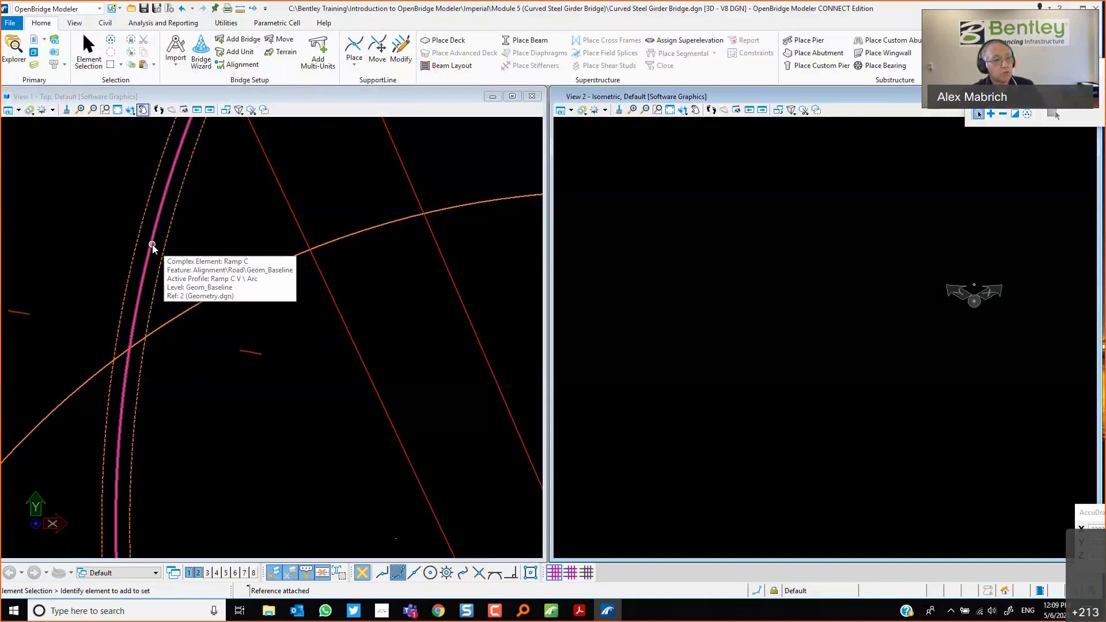
scroll(443, 339, down, 5)
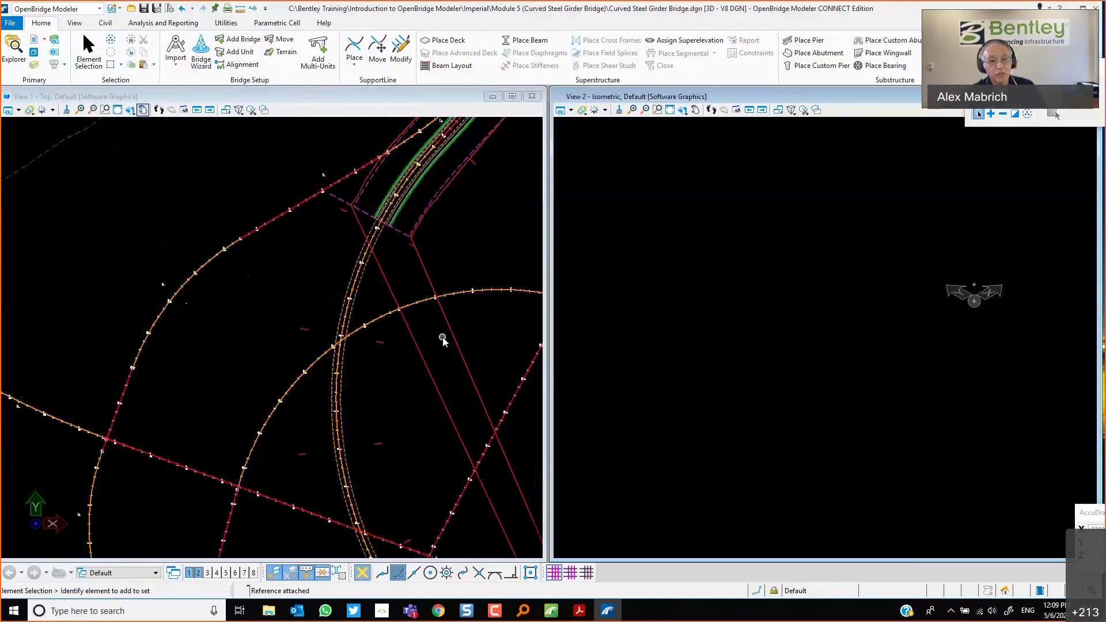
click(512, 97)
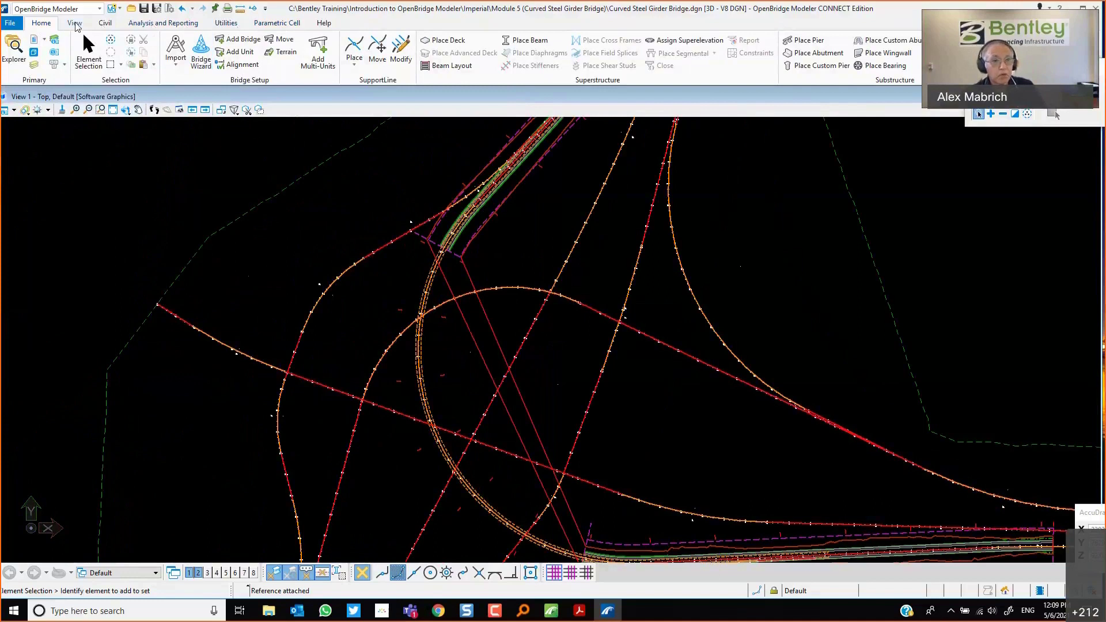
Open the Bridge Wizard's materials and set the Bearing material to Neoprene Bearing Pads.
click(199, 49)
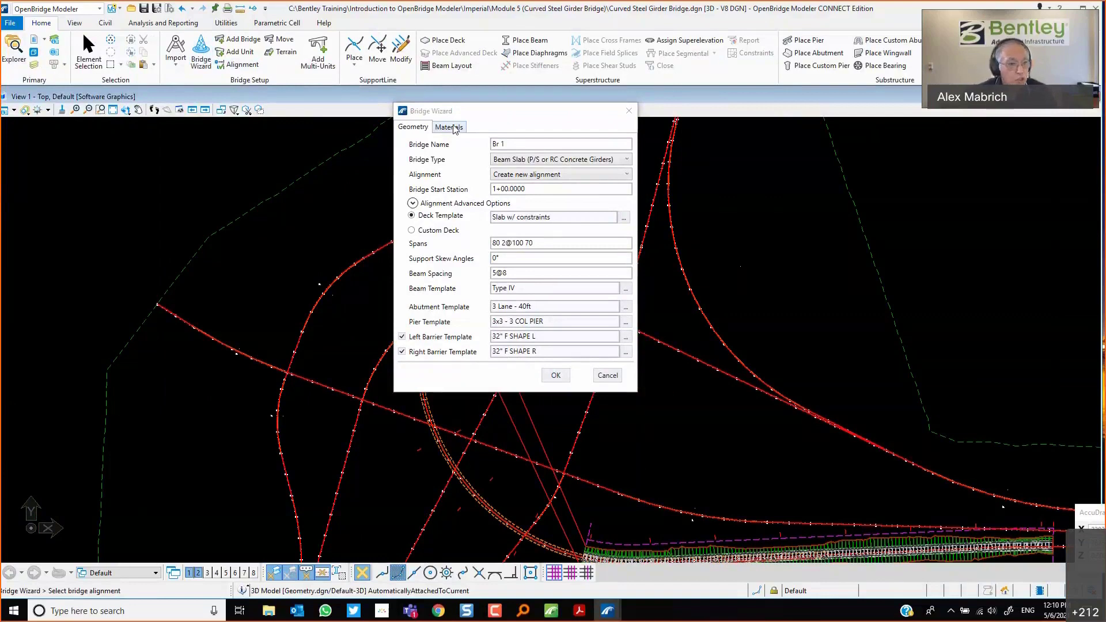
click(454, 128)
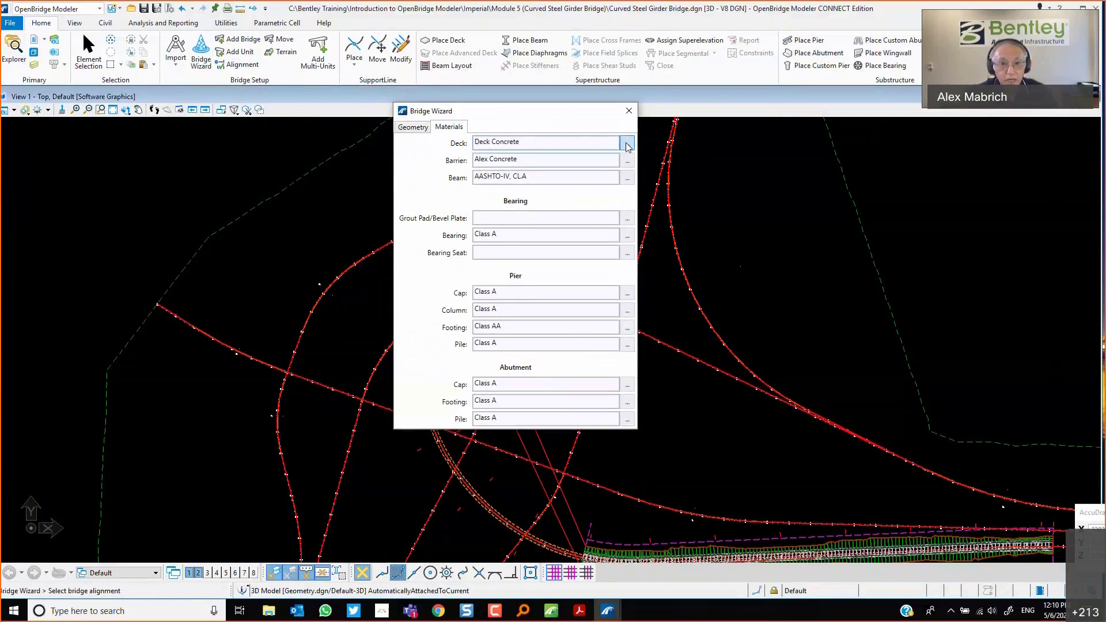
click(630, 238)
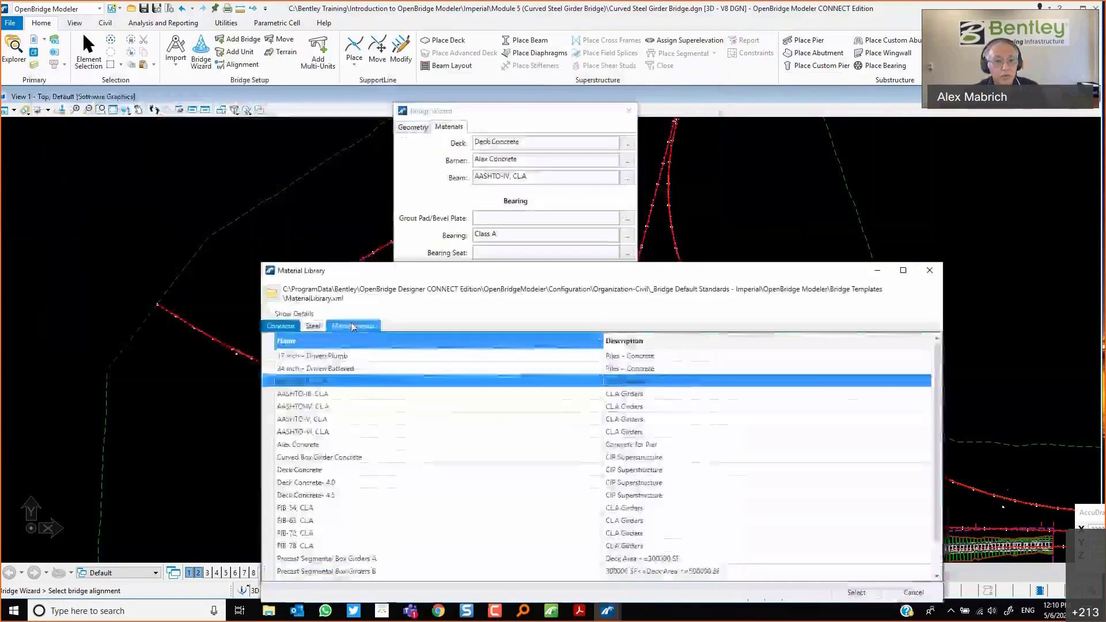
click(353, 326)
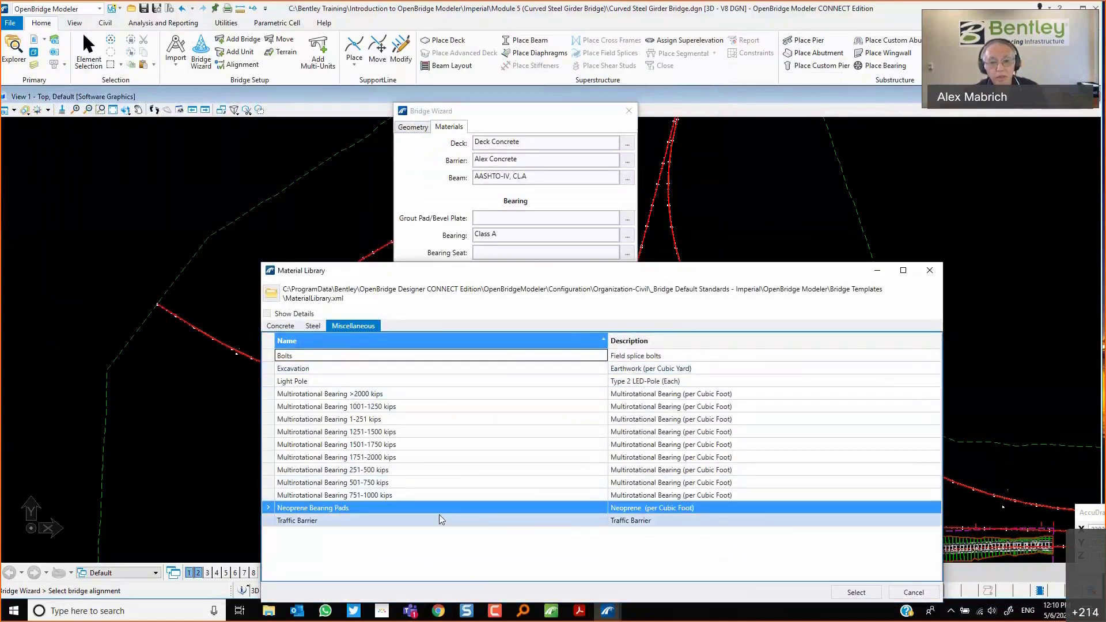
click(835, 593)
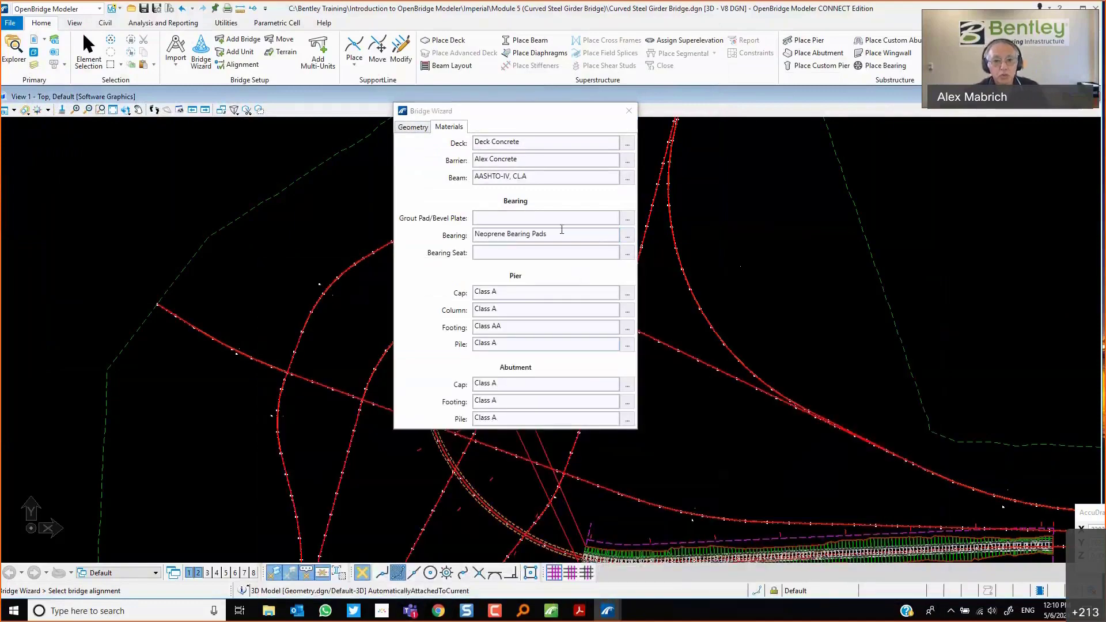
Set the pier Cap material to AASHTO-III, CL.A.
click(627, 293)
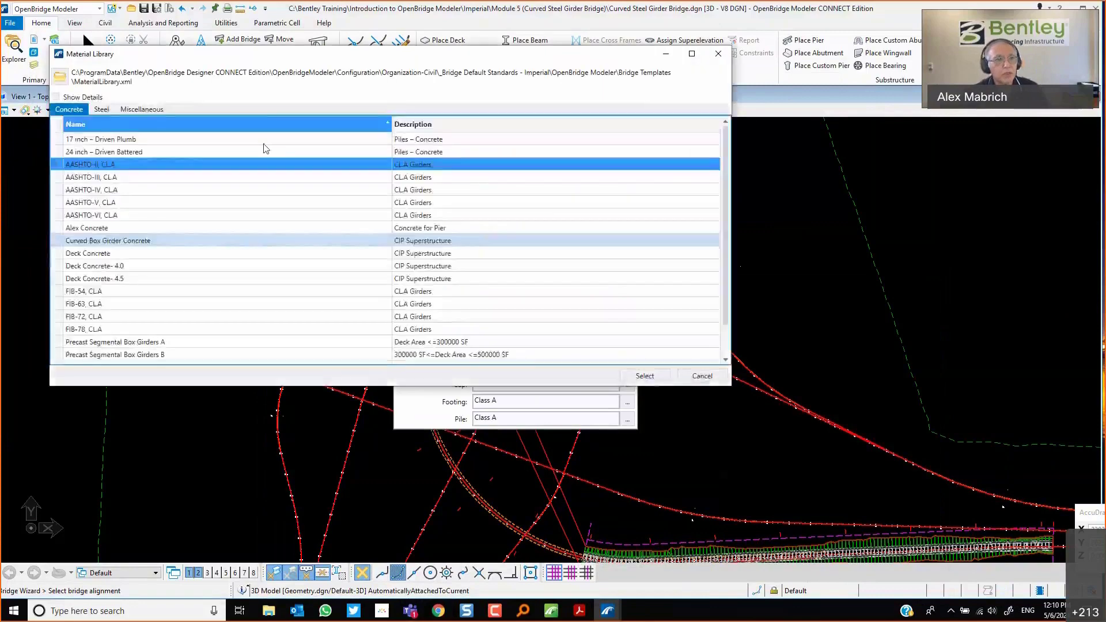
click(97, 177)
click(644, 376)
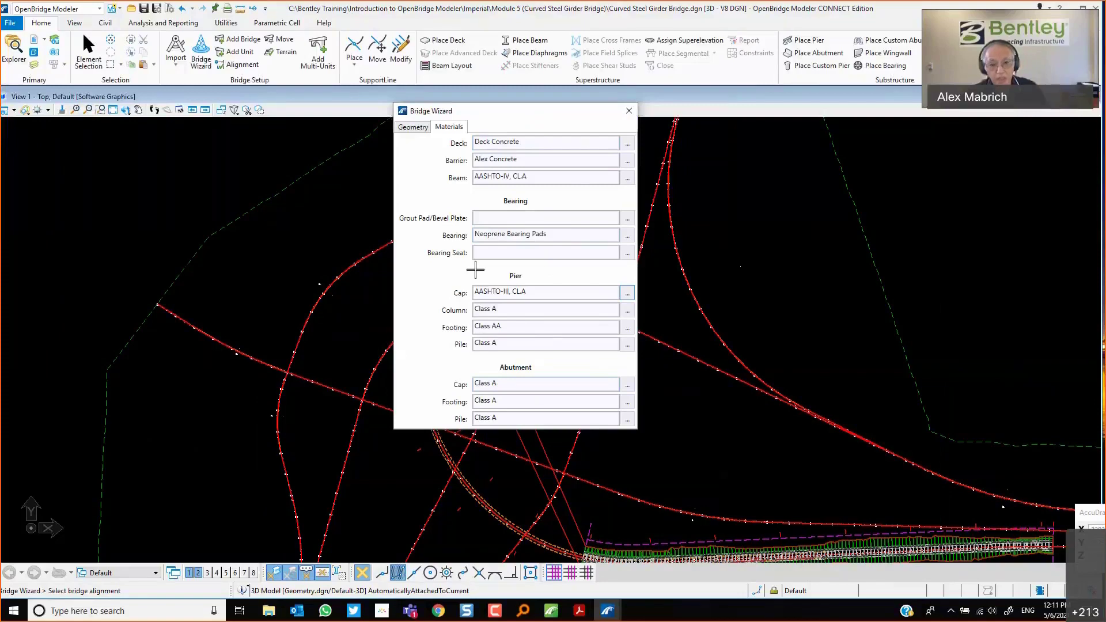
Set the Barrier material to Deck Concrete.
drag(496, 111, 704, 112)
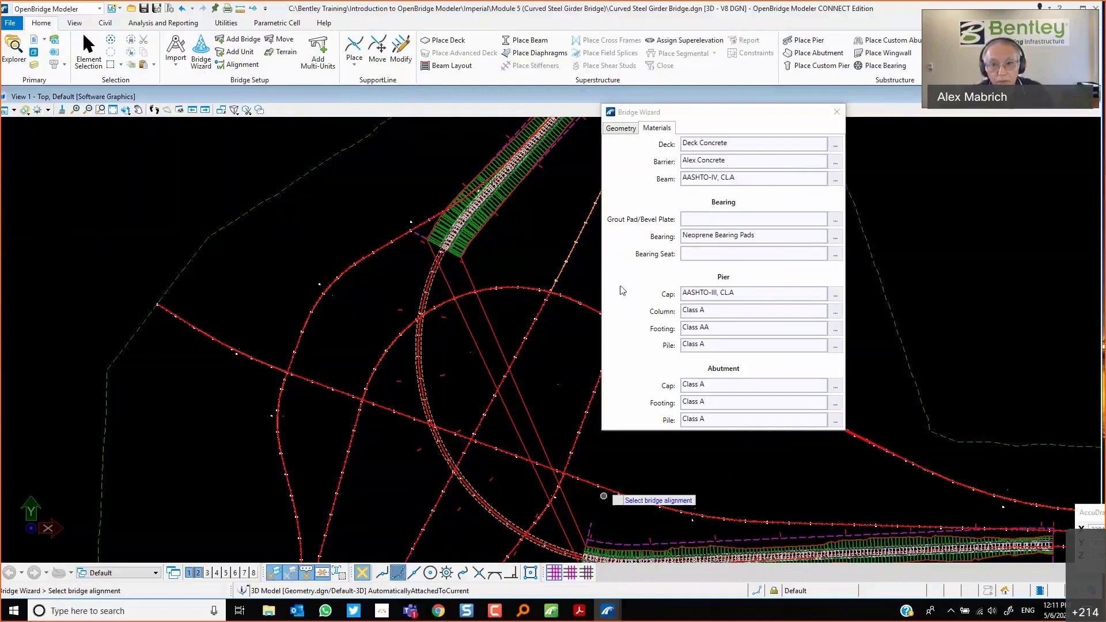
drag(727, 120, 638, 144)
click(746, 186)
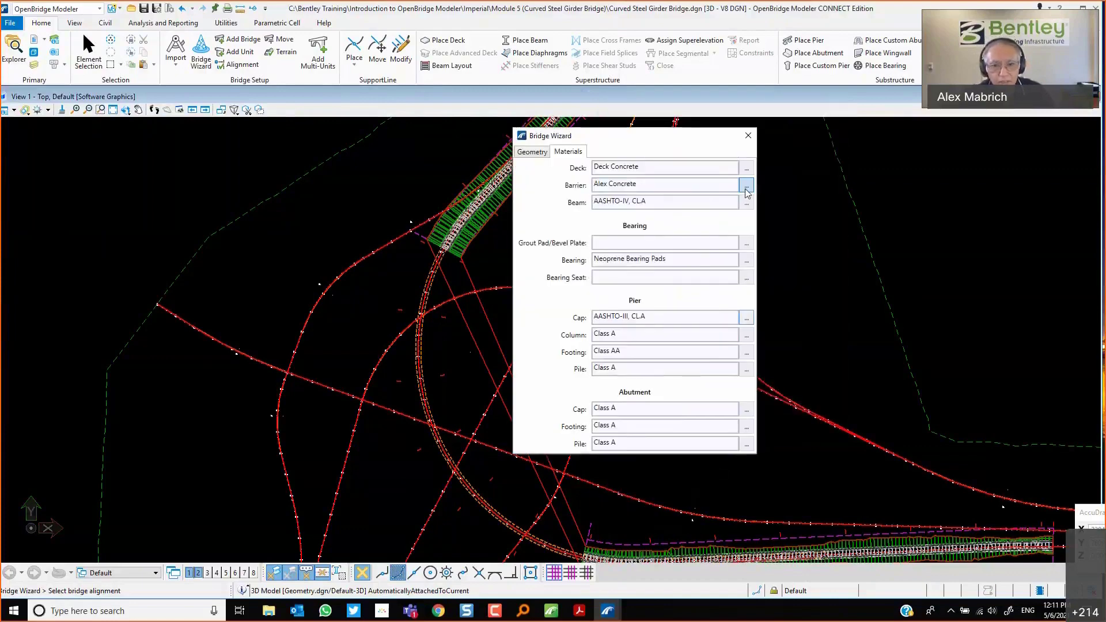
scroll(231, 317, down, 2)
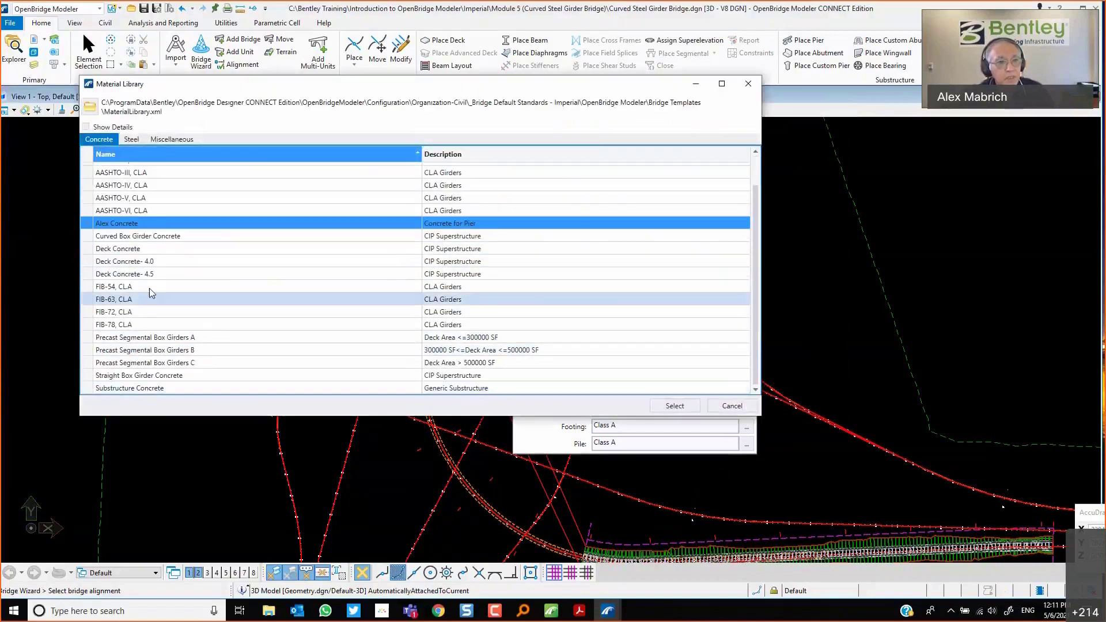
click(117, 249)
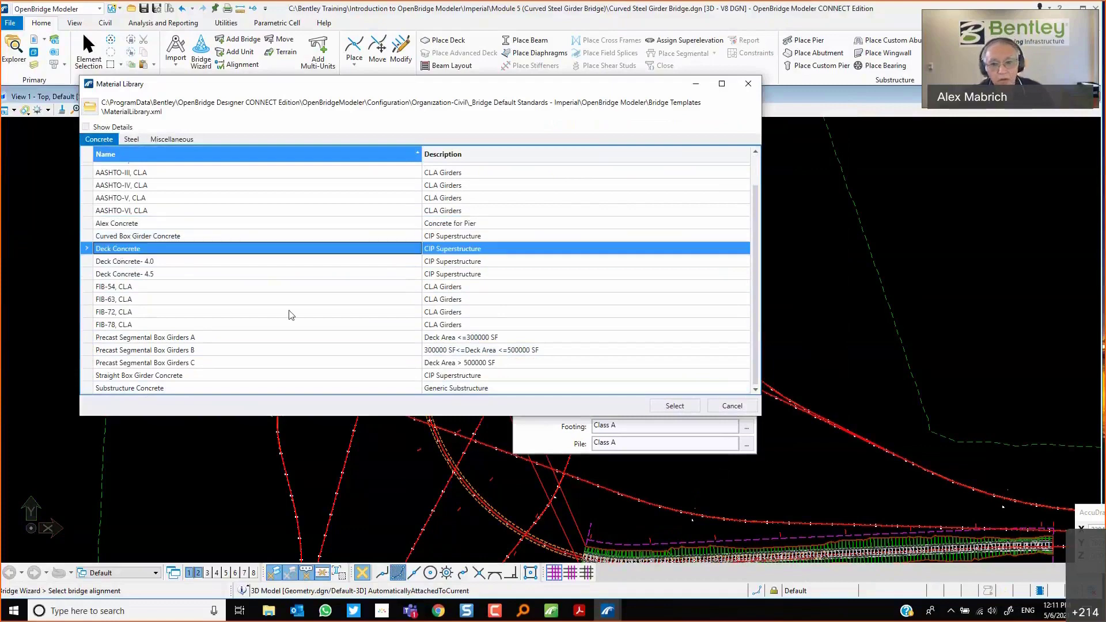
click(674, 406)
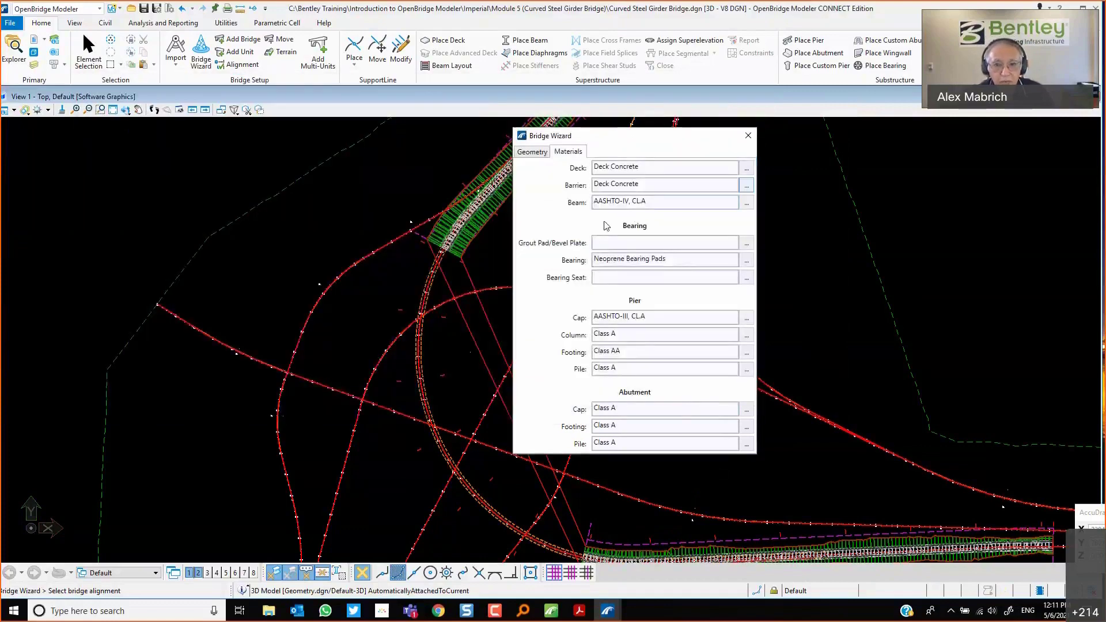
Close the Bridge Wizard and review the Alex Concrete properties in the Material library without saving.
click(226, 23)
click(749, 136)
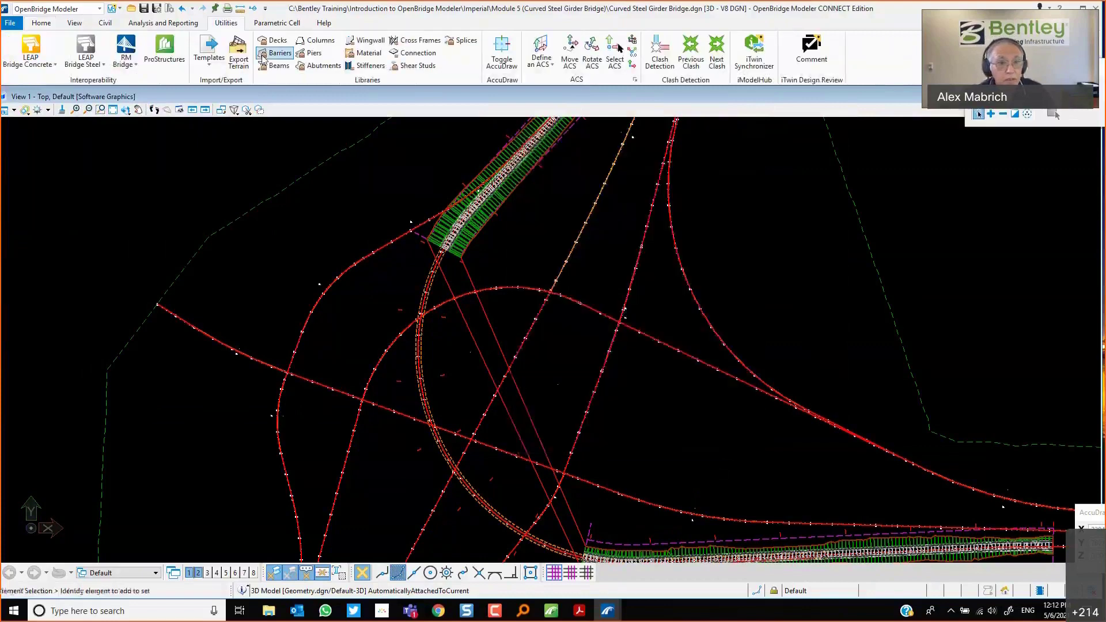
click(363, 53)
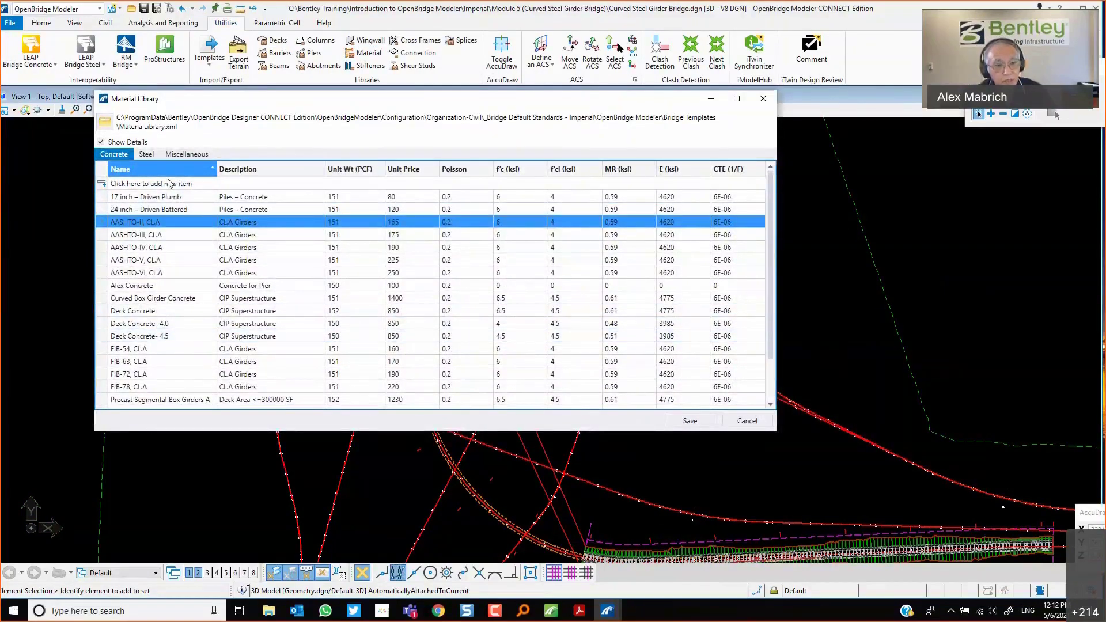
click(132, 286)
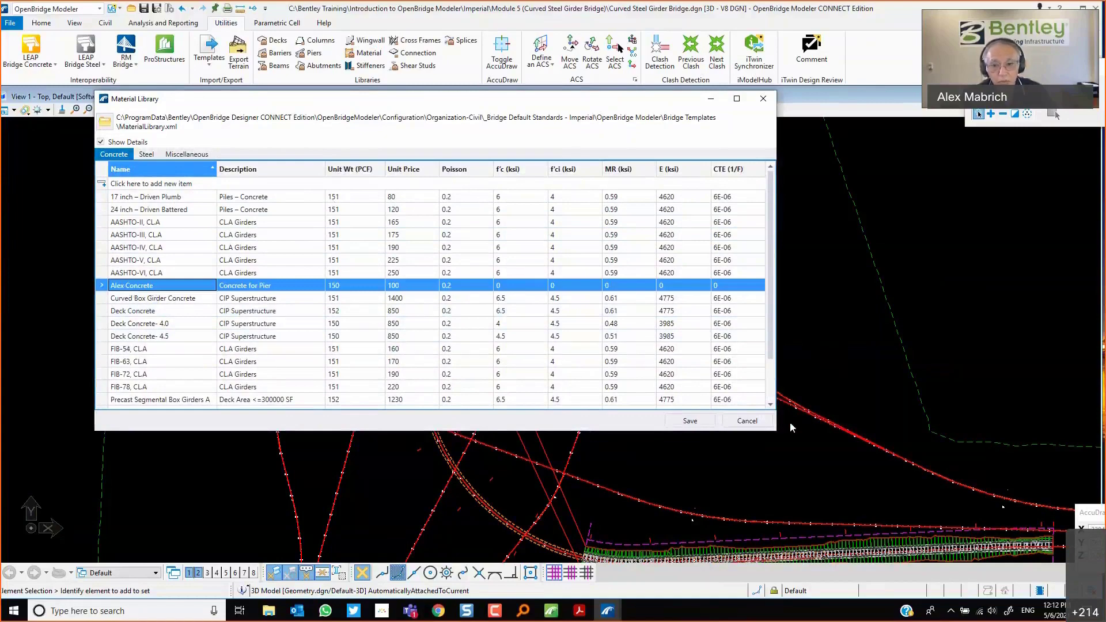
click(748, 422)
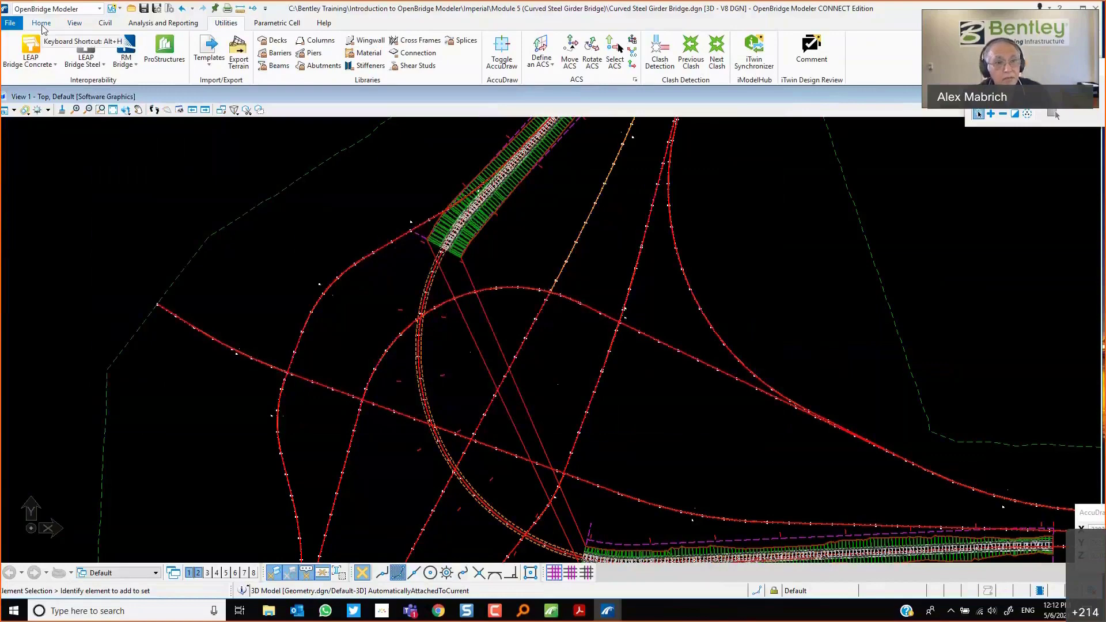
Reopen the Bridge Wizard and set the Bridge Type to Beam Slab (Steel Girders).
click(42, 25)
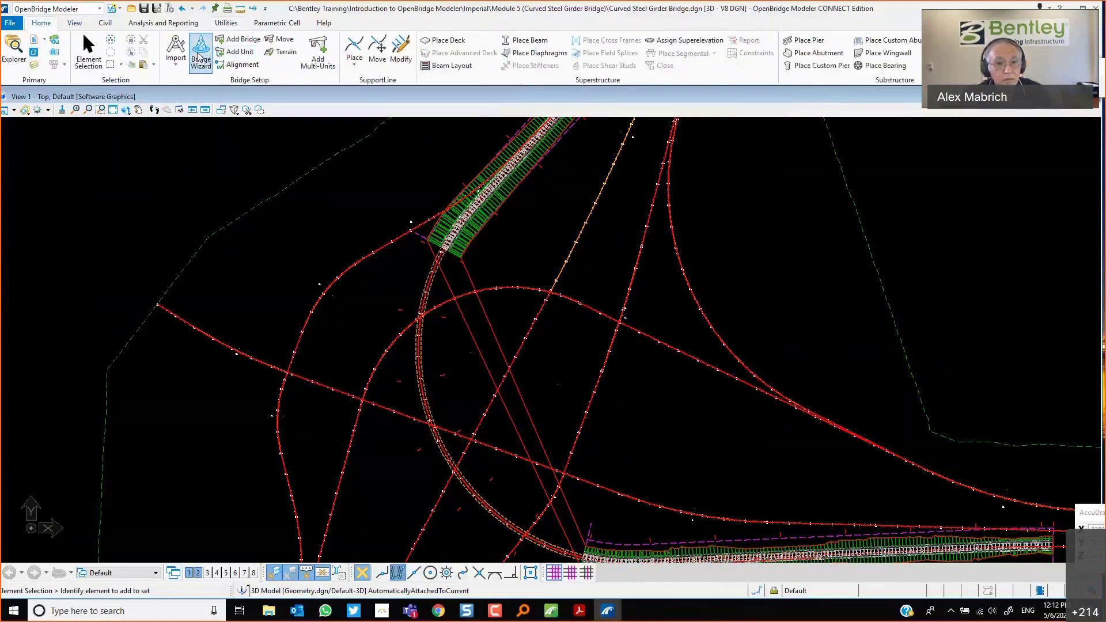
click(199, 56)
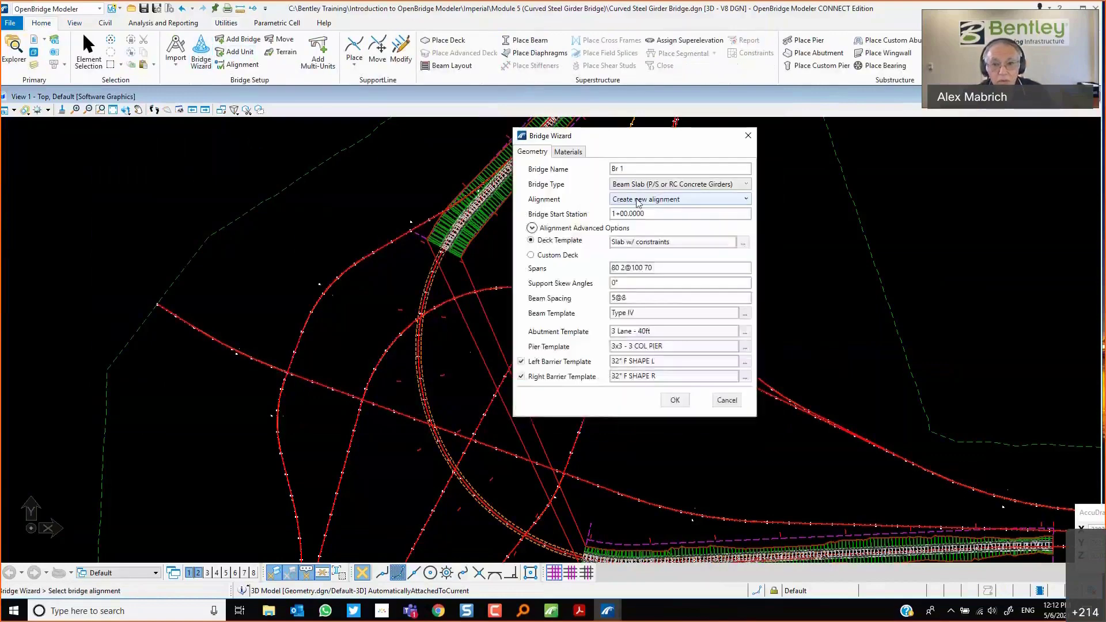
click(568, 151)
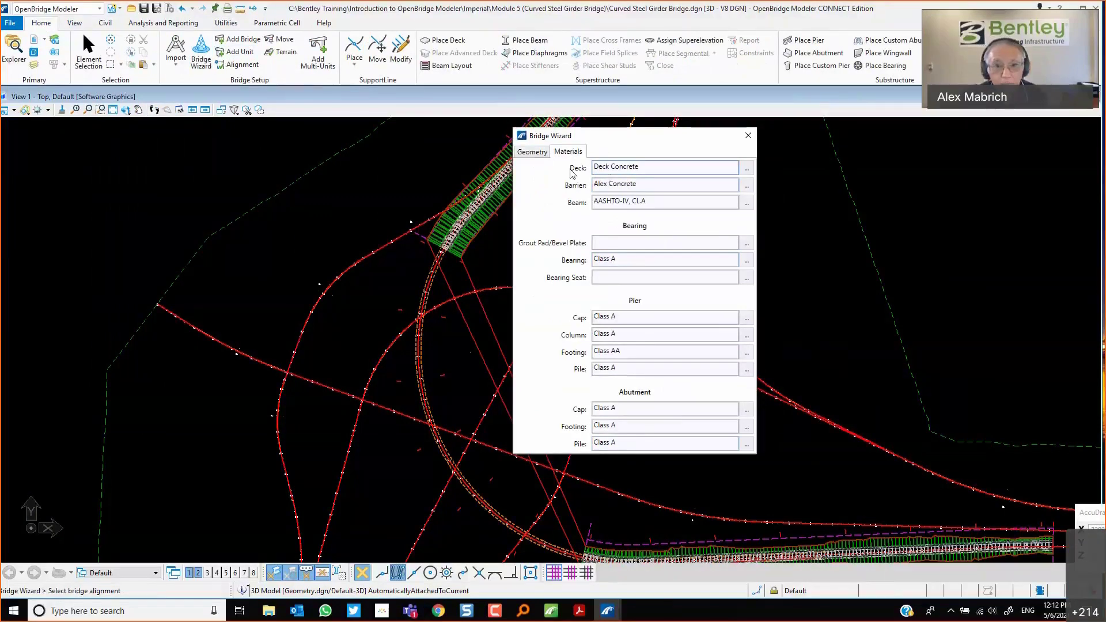
click(533, 154)
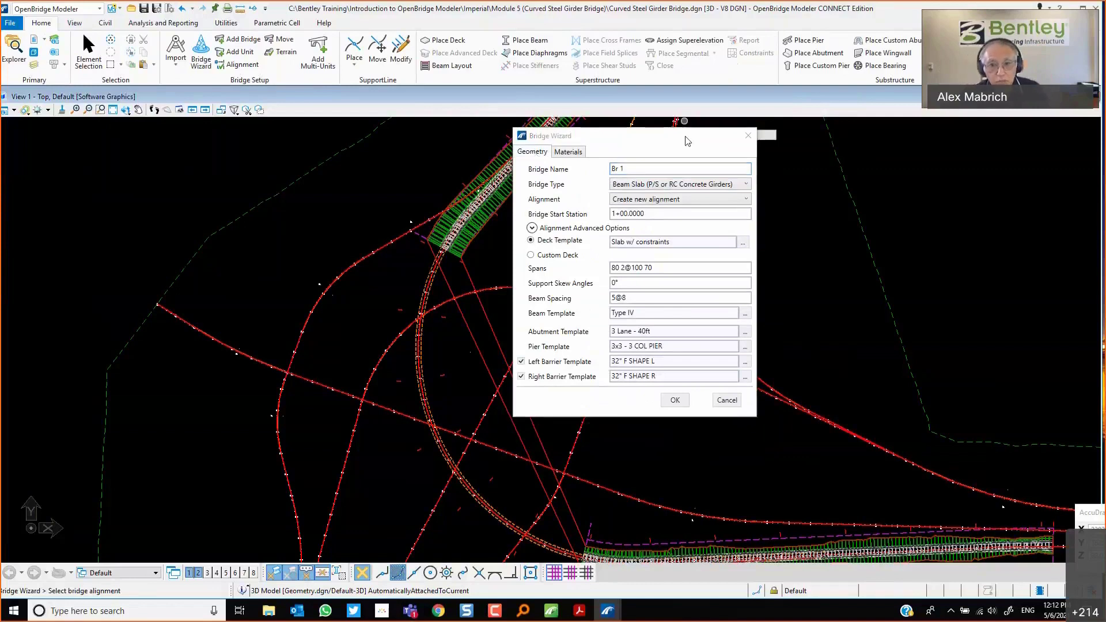
click(642, 170)
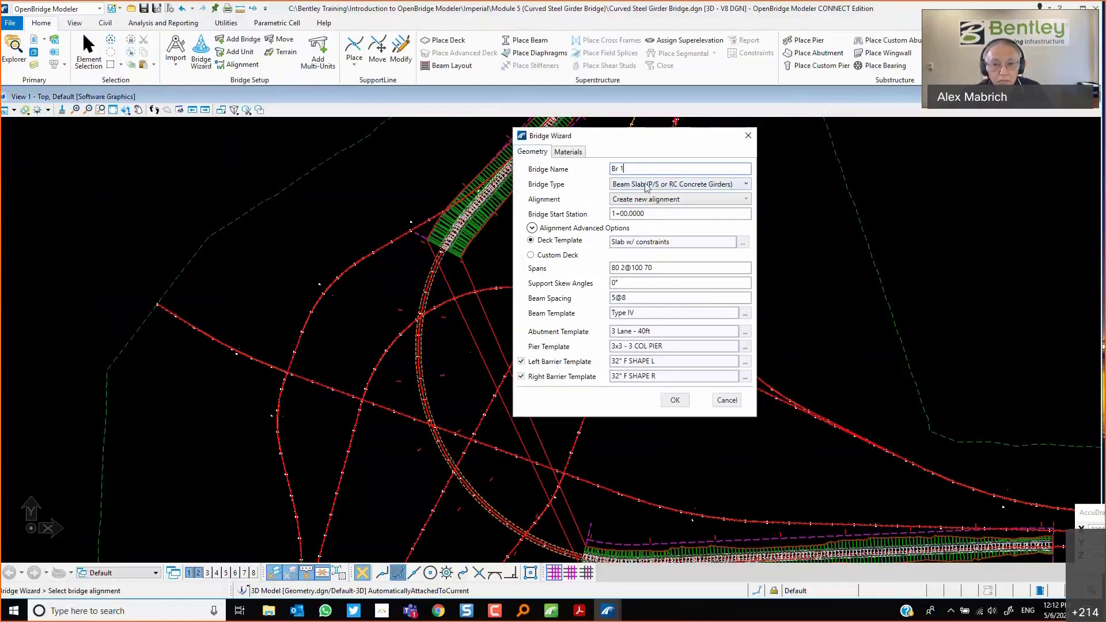
click(646, 185)
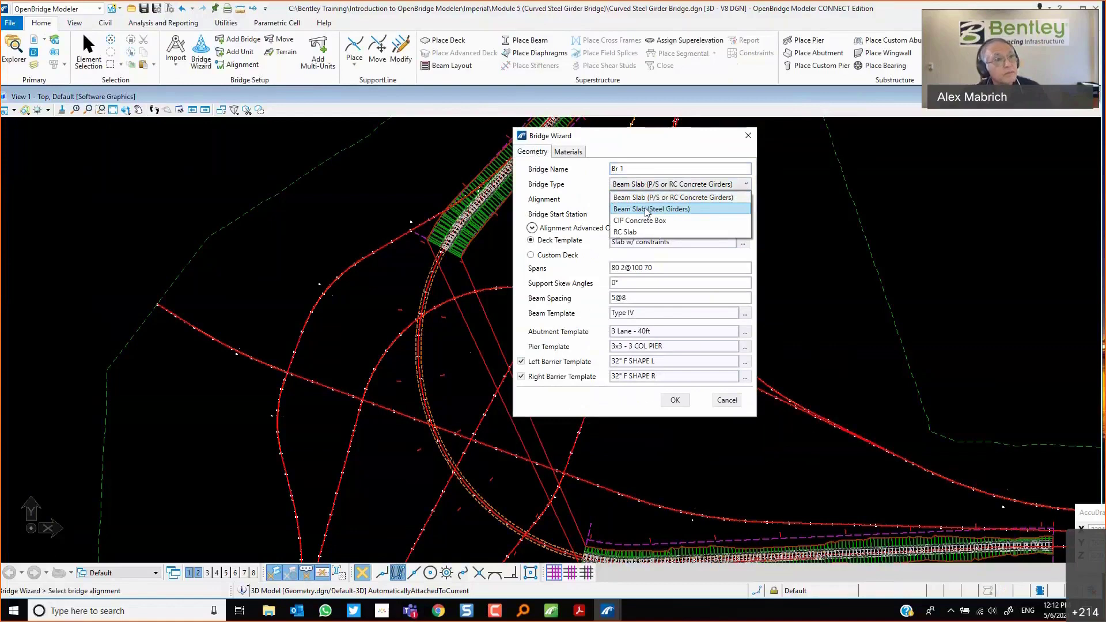
click(646, 210)
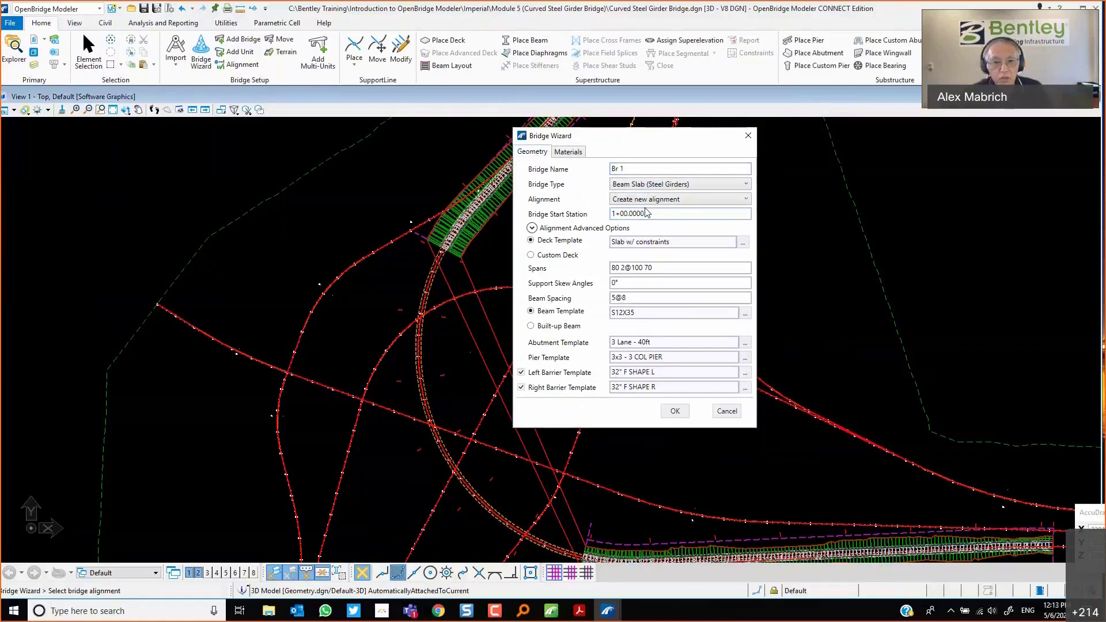
Pick the Ramp C alignment in the view as the bridge alignment.
click(570, 152)
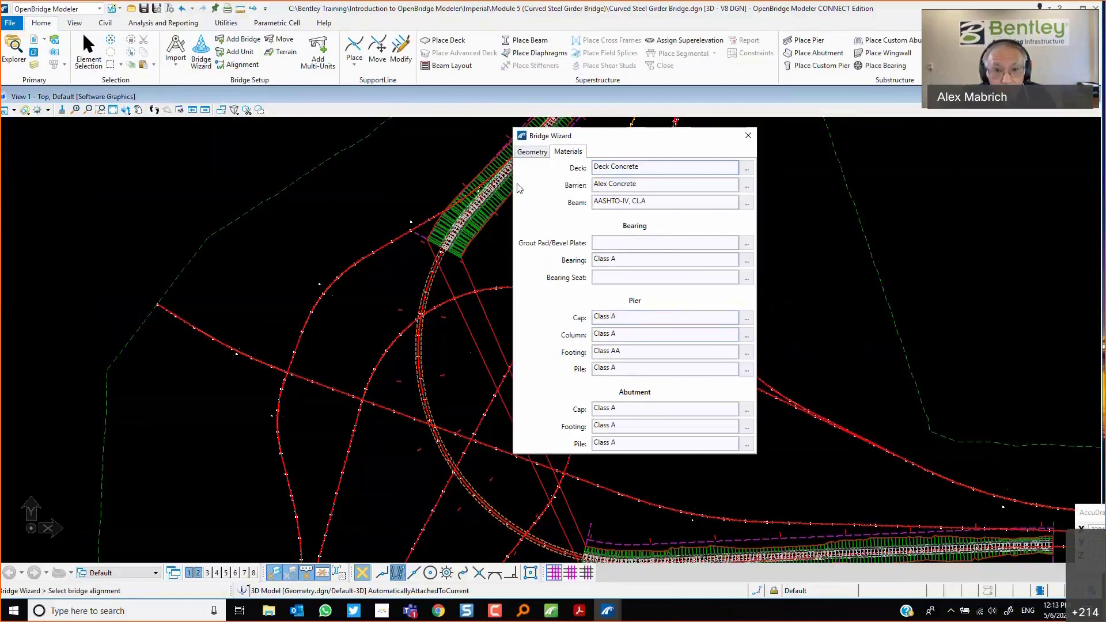
click(532, 153)
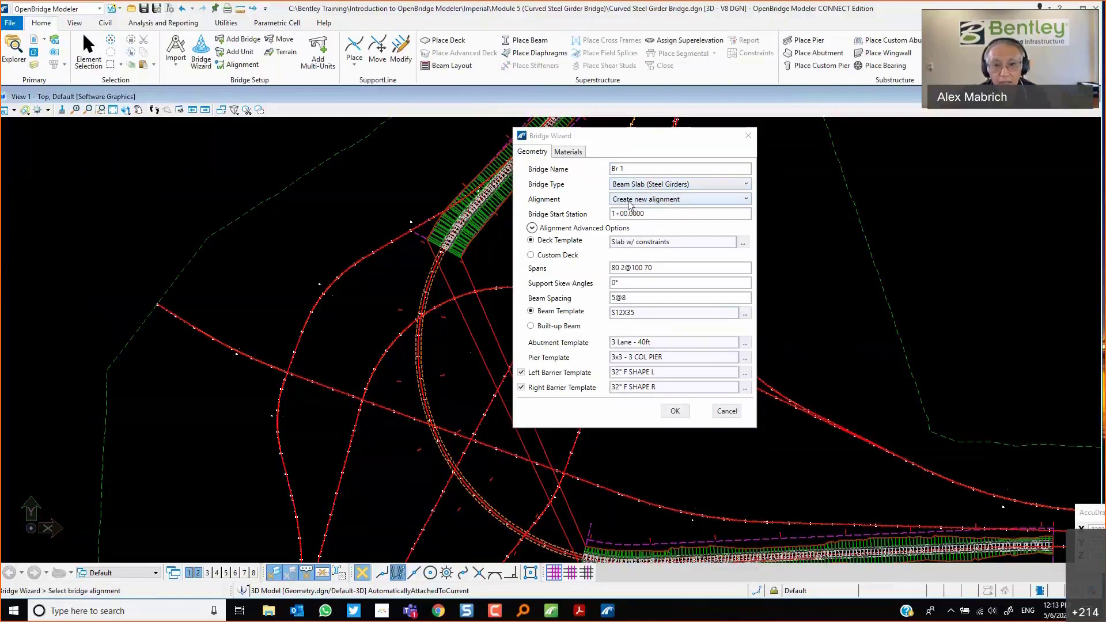
click(630, 202)
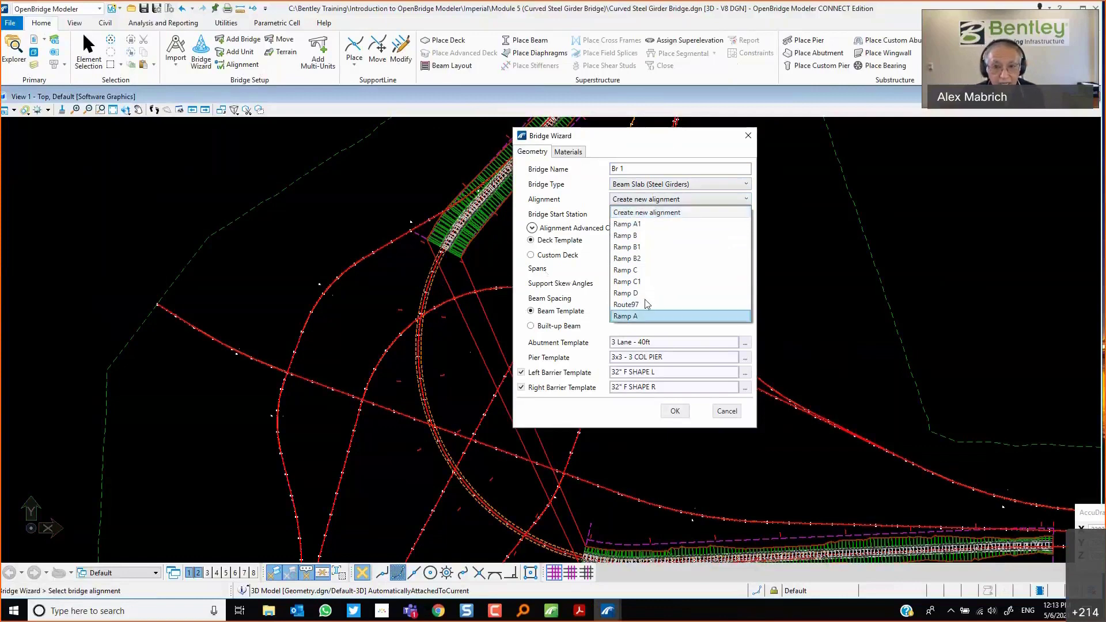
click(617, 139)
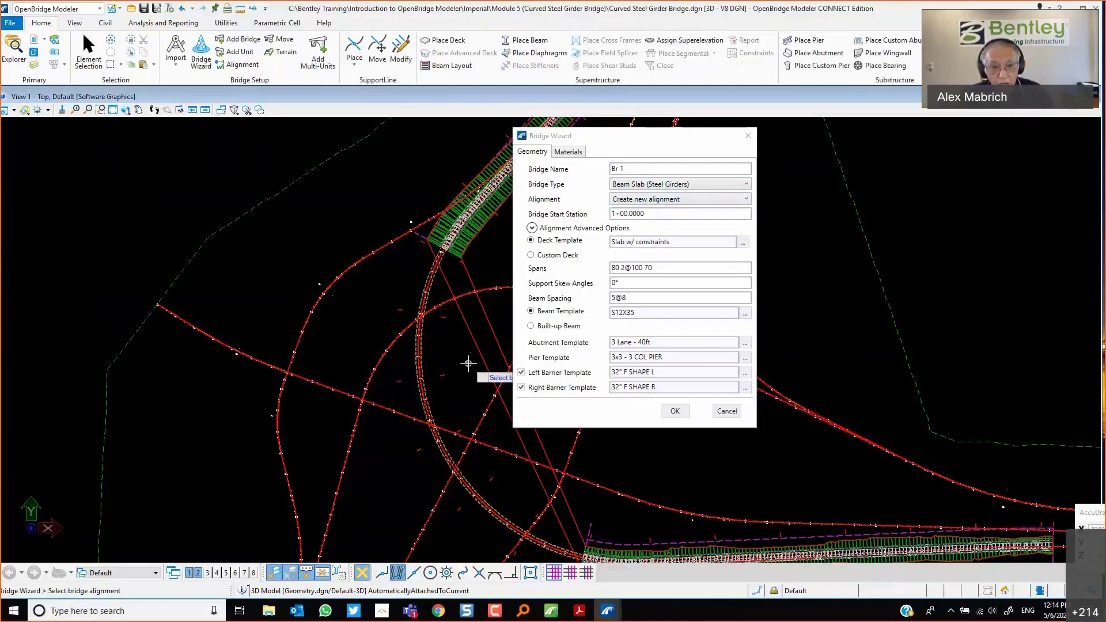
scroll(468, 363, up, 4)
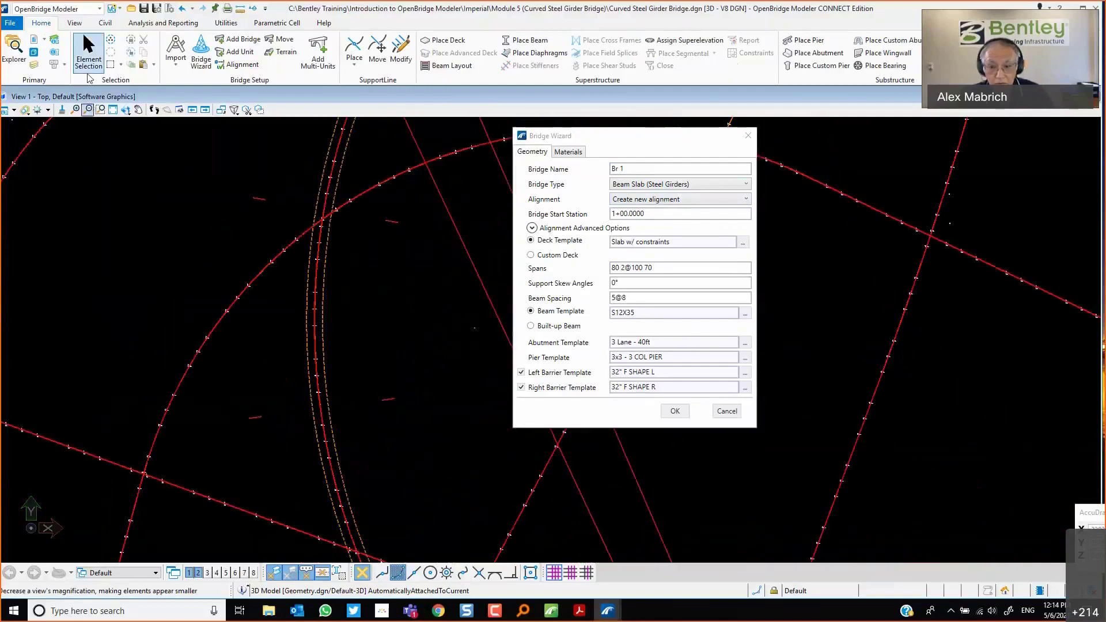
click(313, 271)
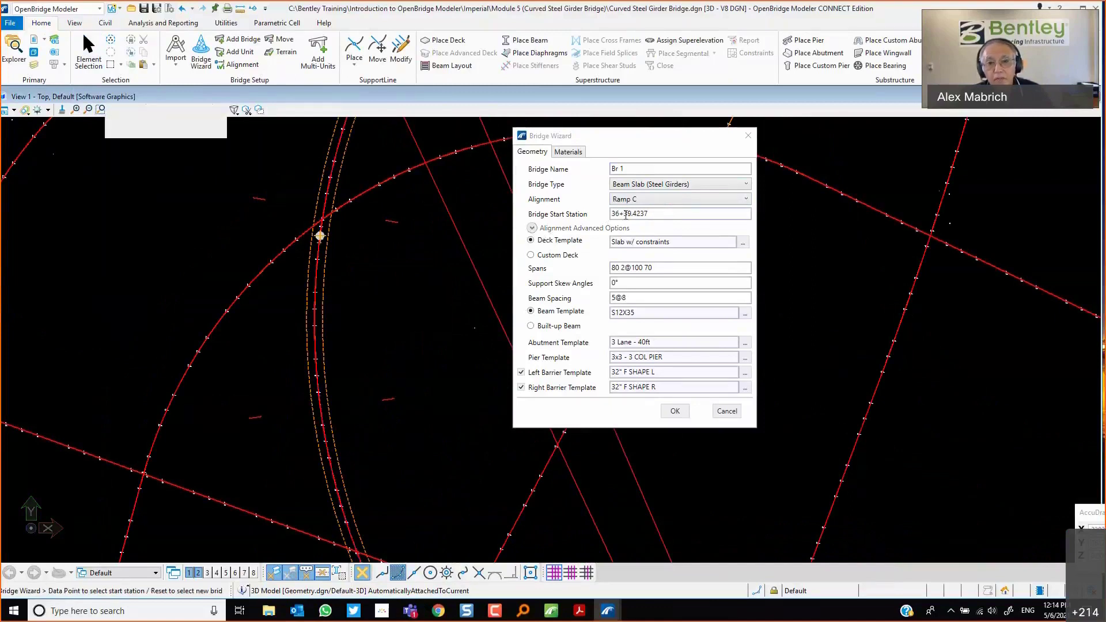
Pick the bridge start near the ramp's north end and set the Bridge Start Station to 32+80.0.
scroll(341, 334, down, 3)
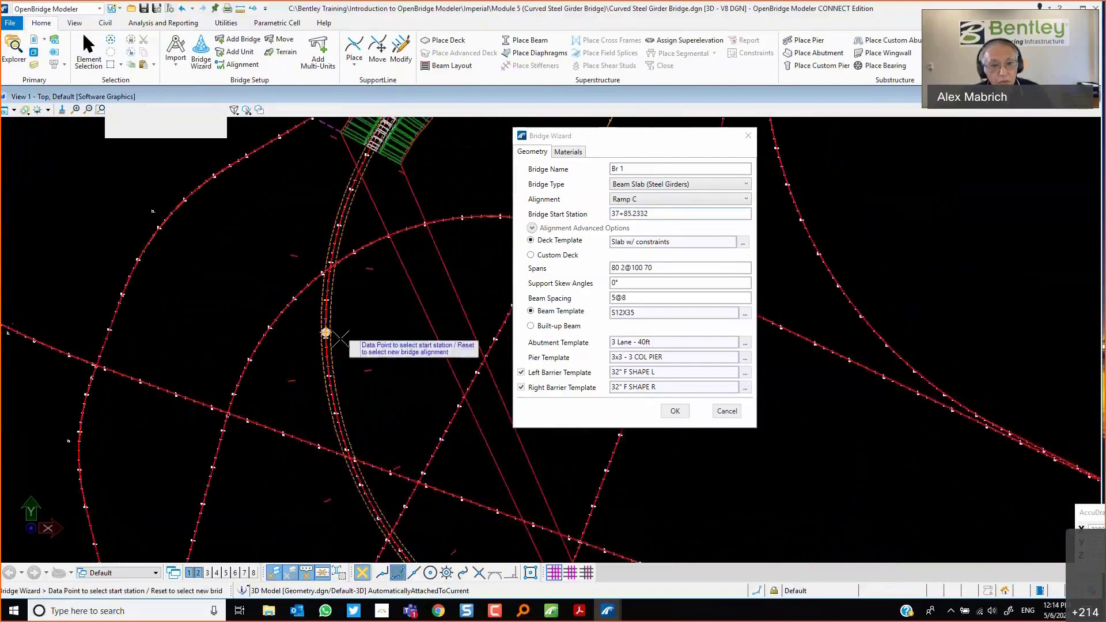
scroll(340, 339, down, 3)
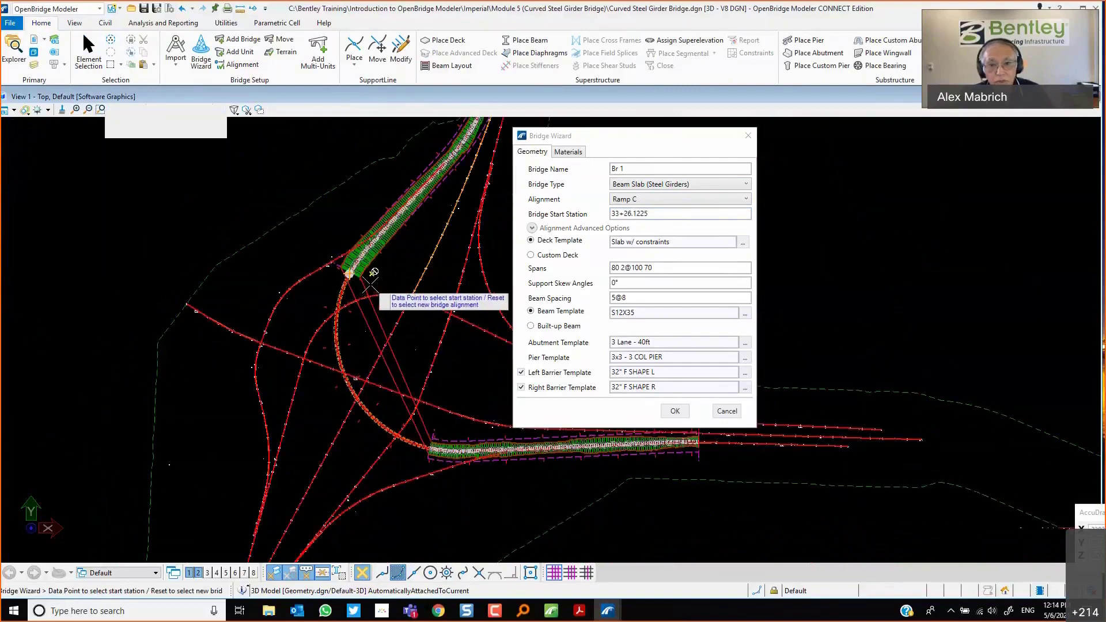
click(370, 281)
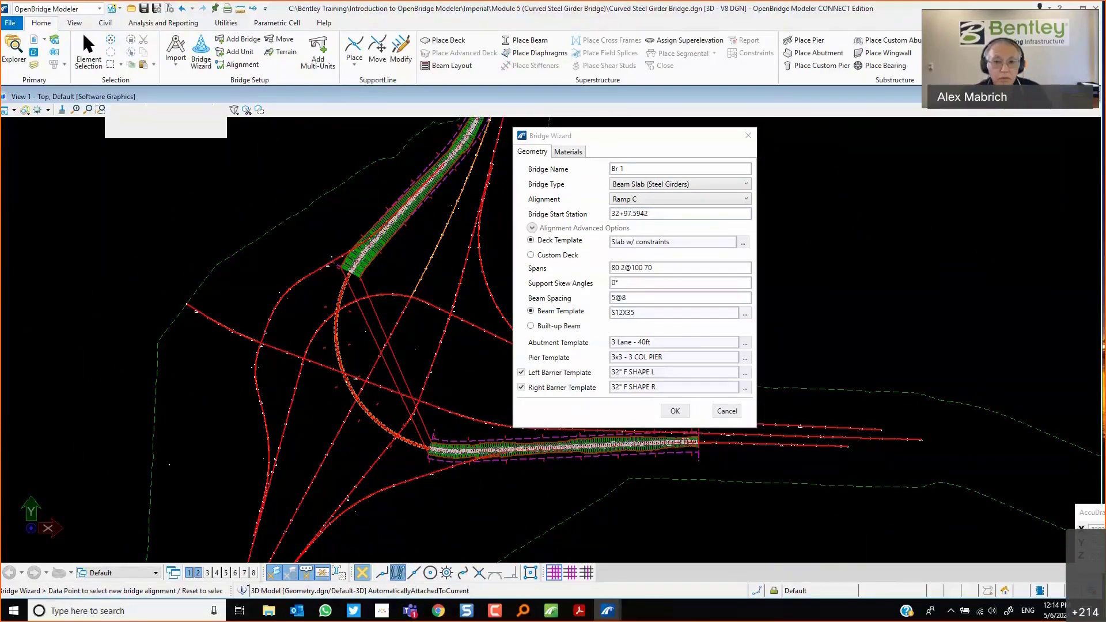
triple_click(629, 216)
text(32+80.0)
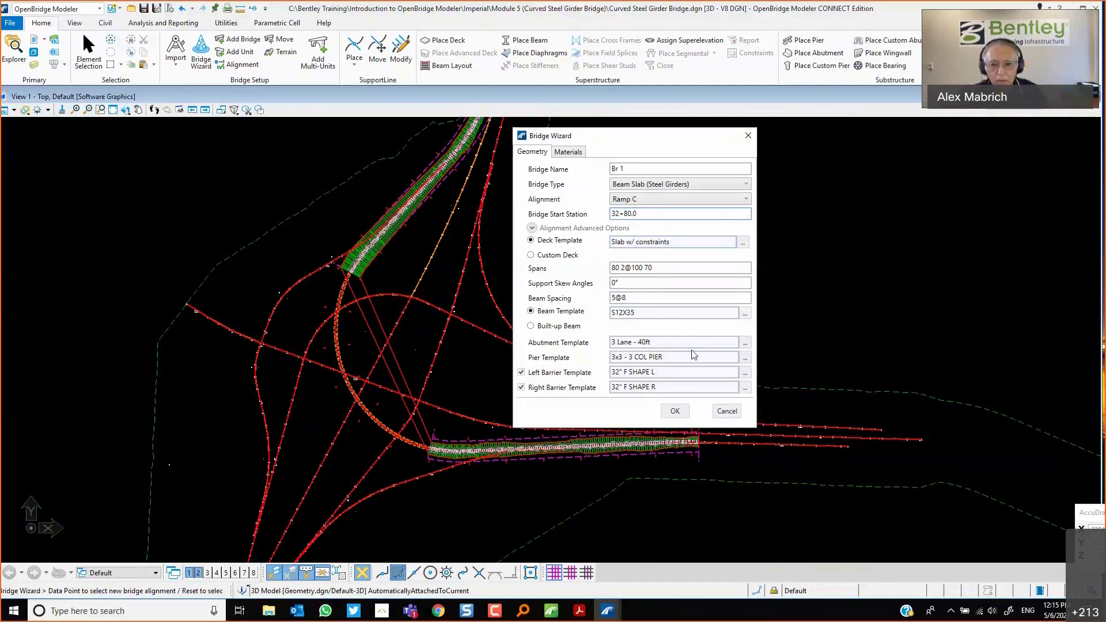
Browse the Multi Column pier templates, previewing 3x3 - 3 COL PIER and Hammer_Head1, without changing the selection.
click(745, 359)
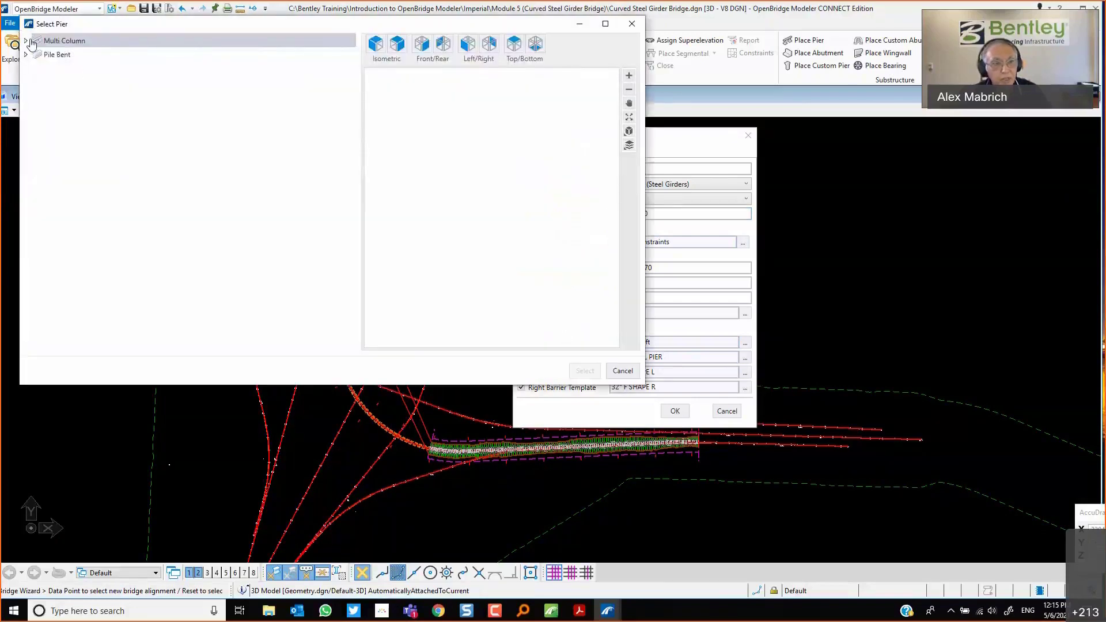
double_click(31, 42)
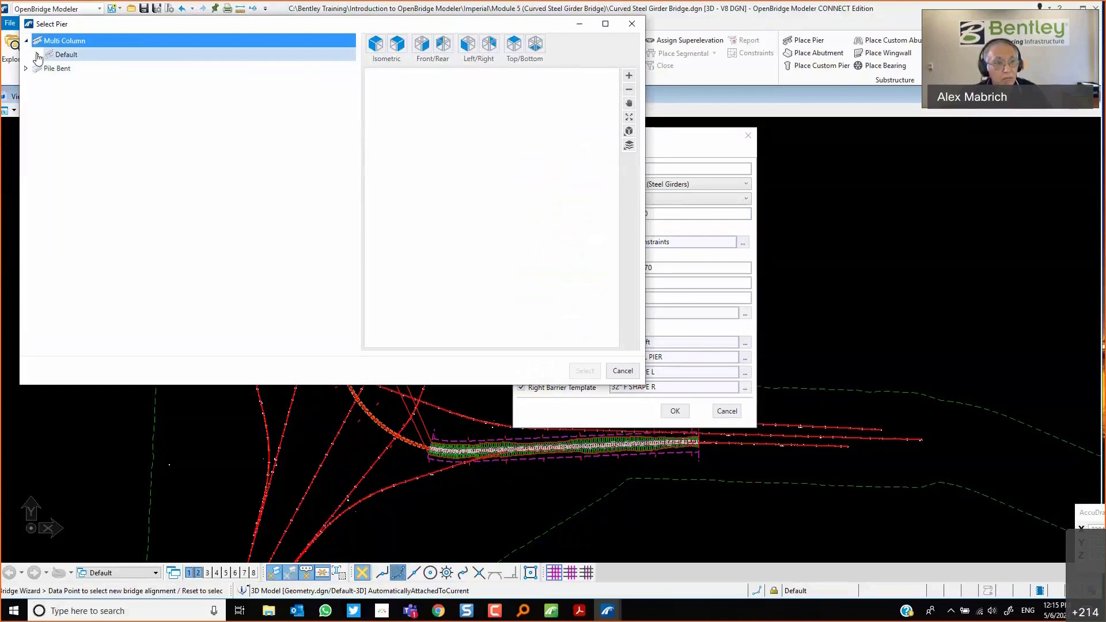
click(37, 55)
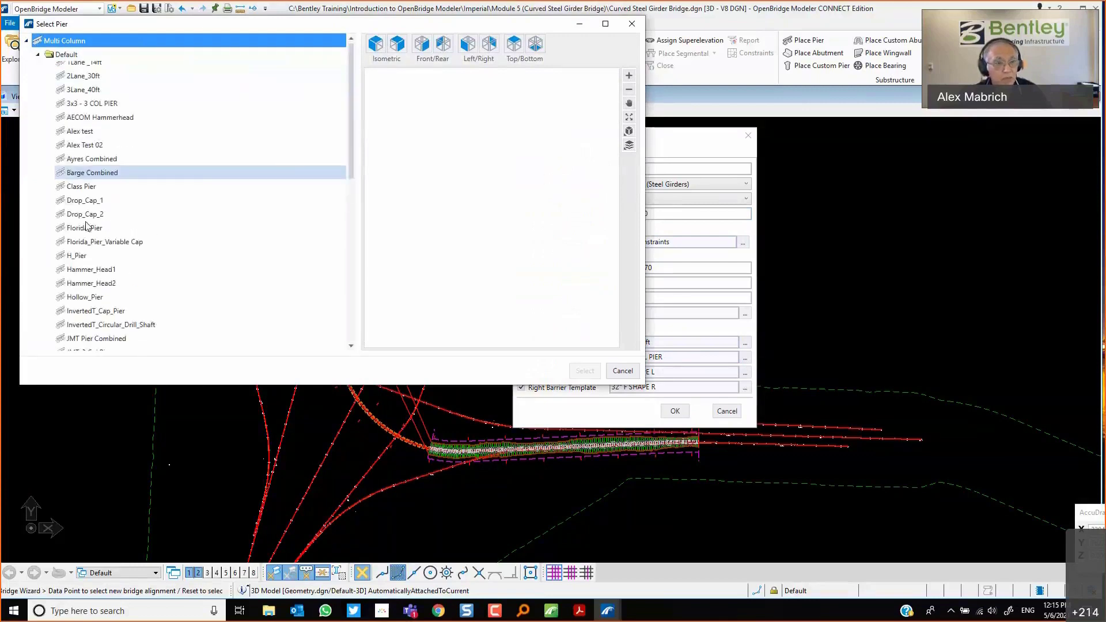
click(81, 110)
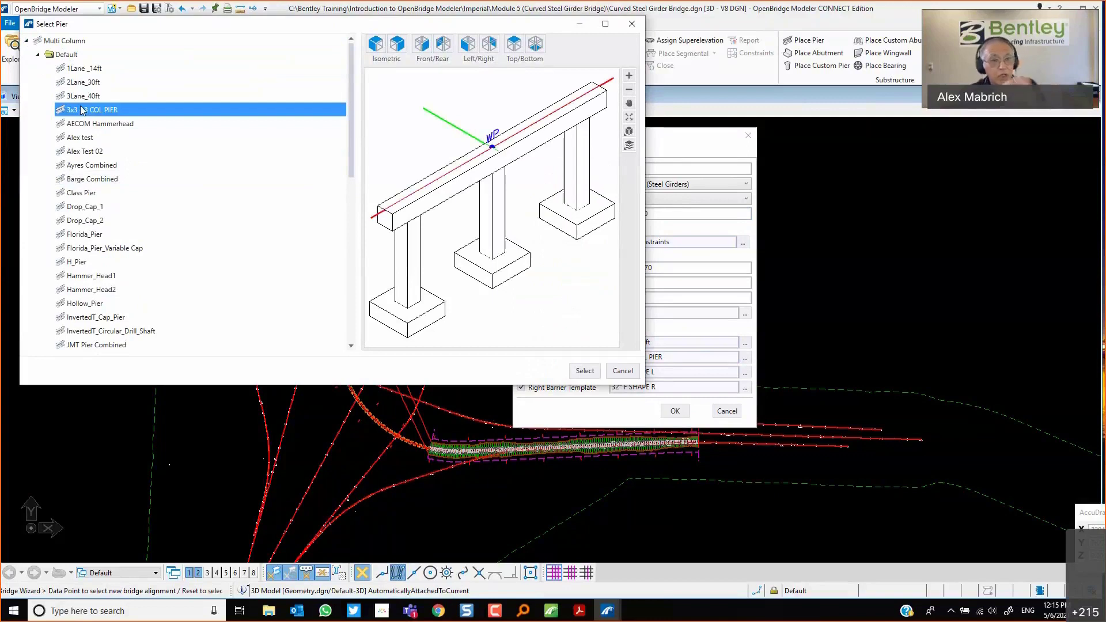
click(106, 277)
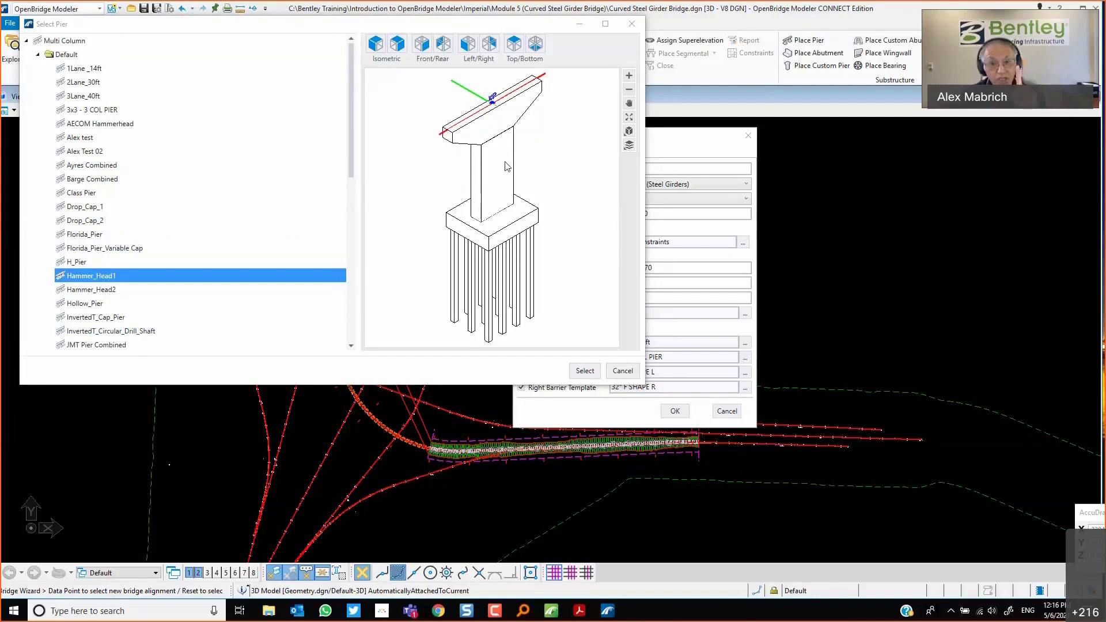
click(627, 371)
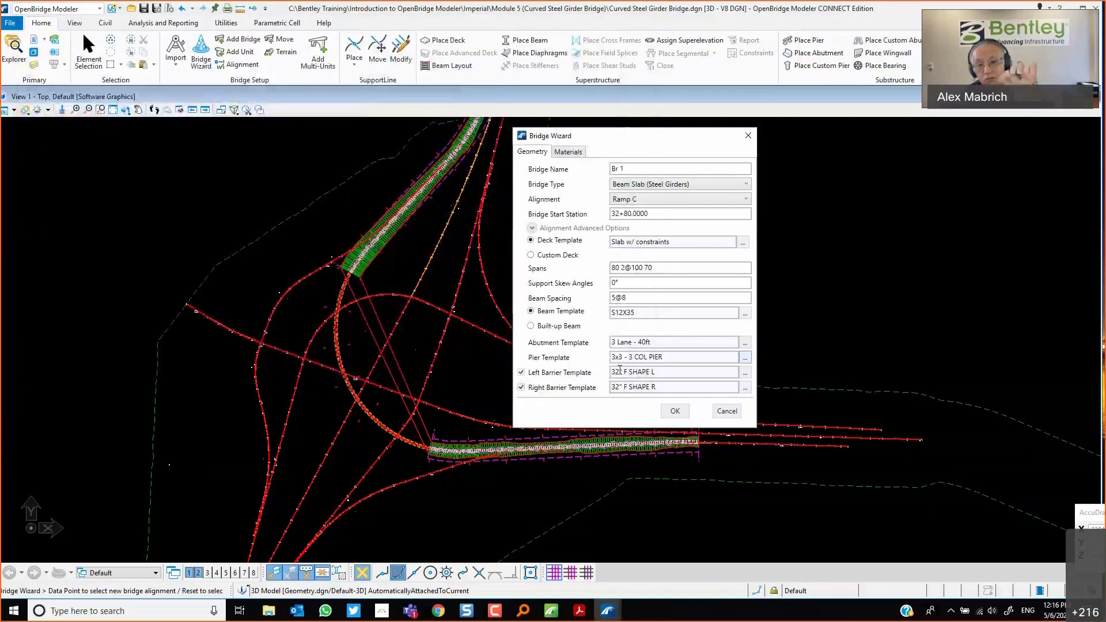
Preview the Class Template and Slab w/ constraints deck templates without selecting, and close the Bridge Wizard.
click(743, 244)
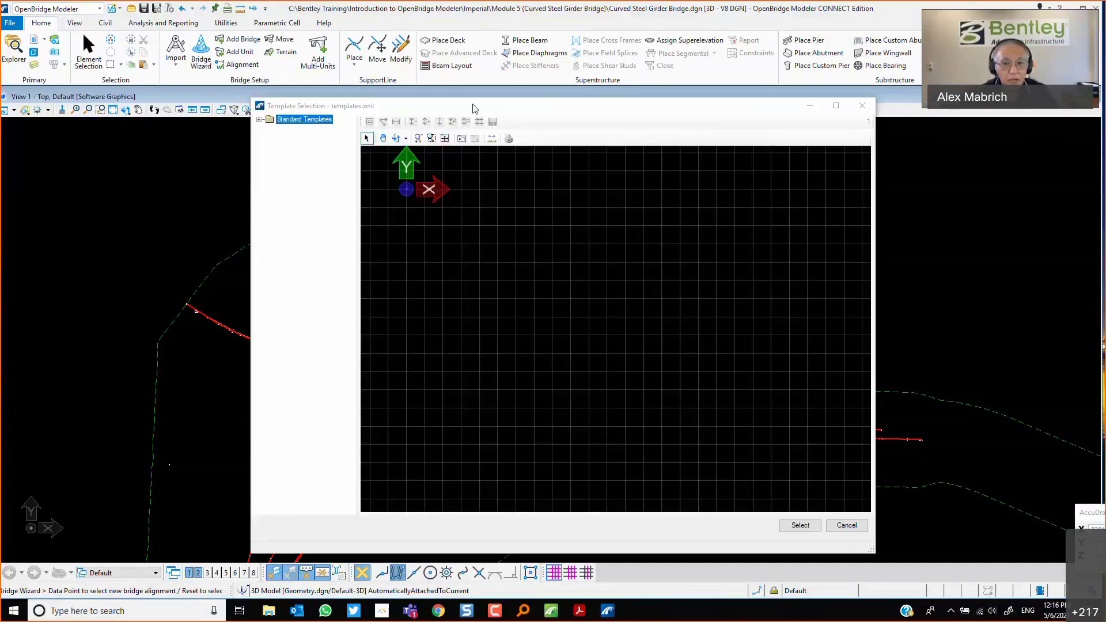
click(259, 119)
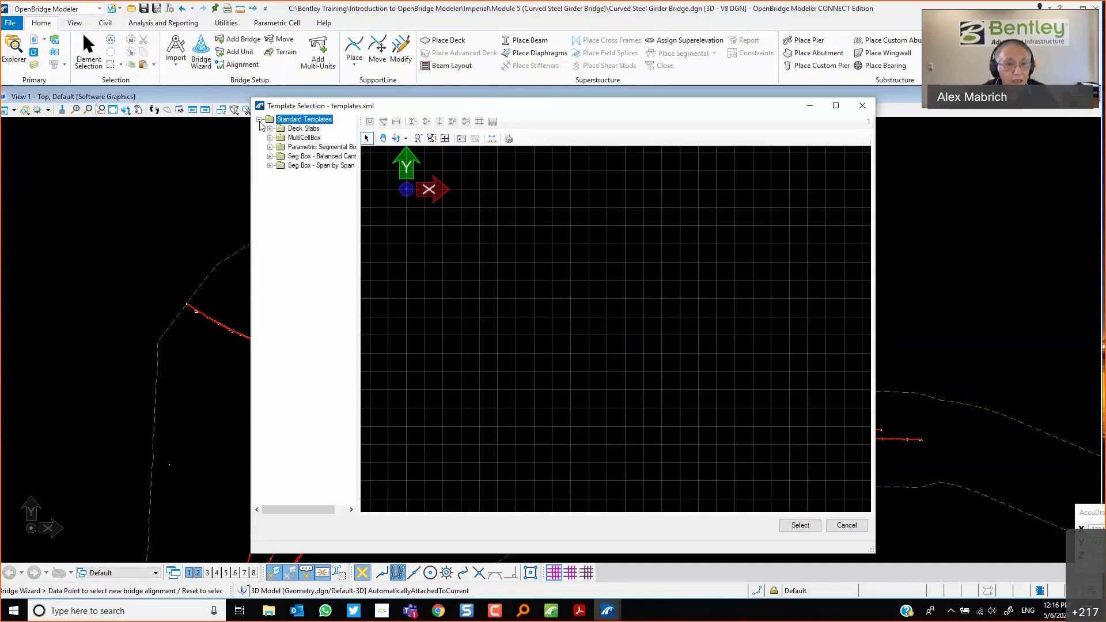
click(271, 129)
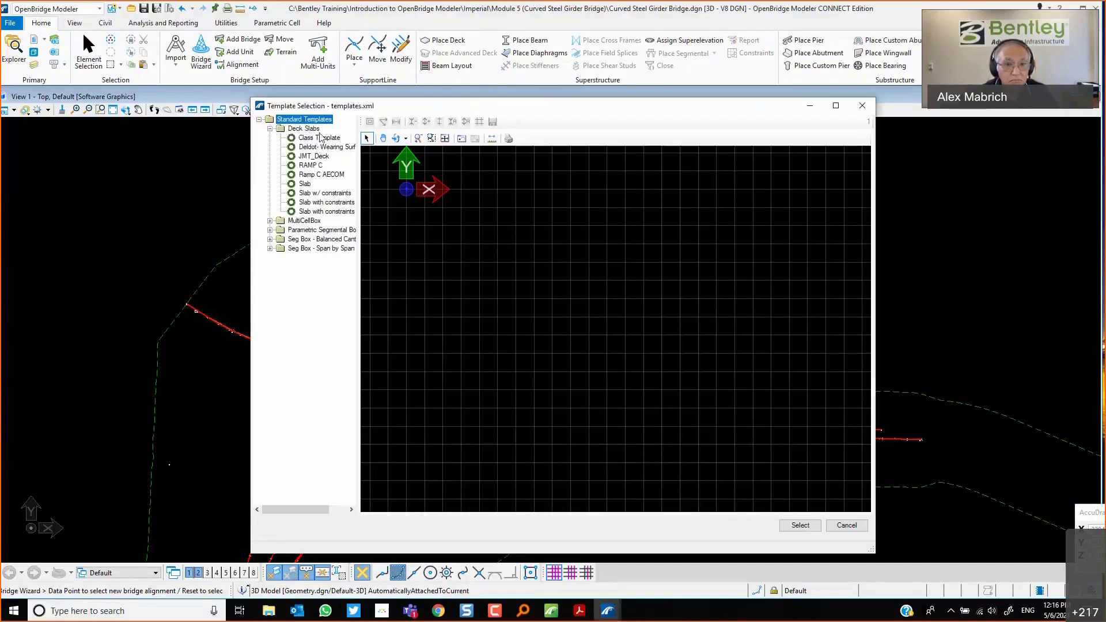
click(321, 138)
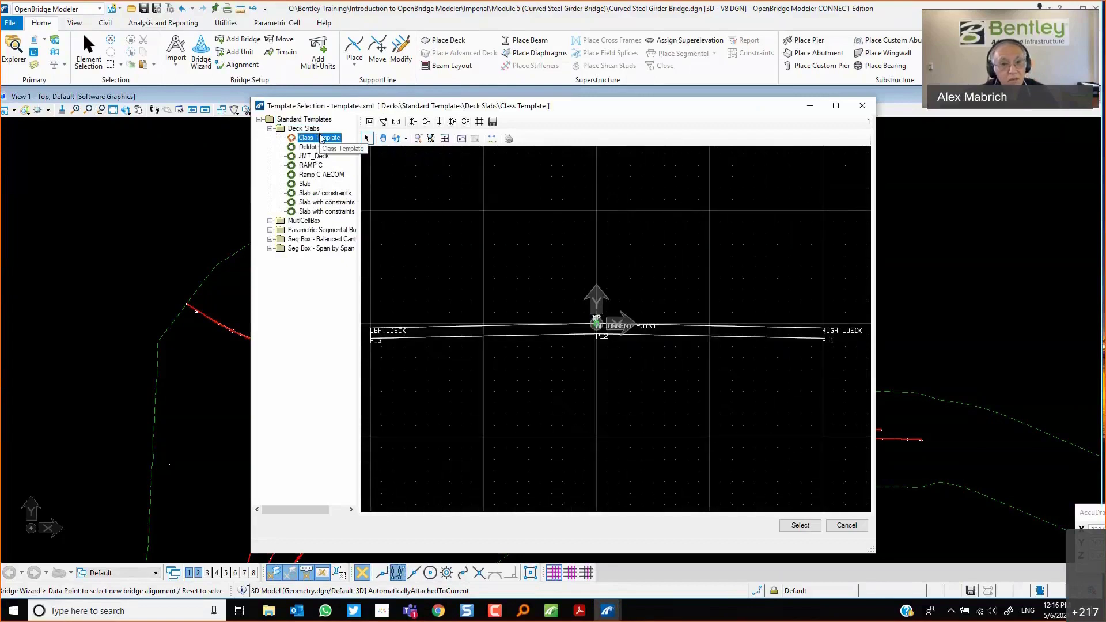
click(328, 194)
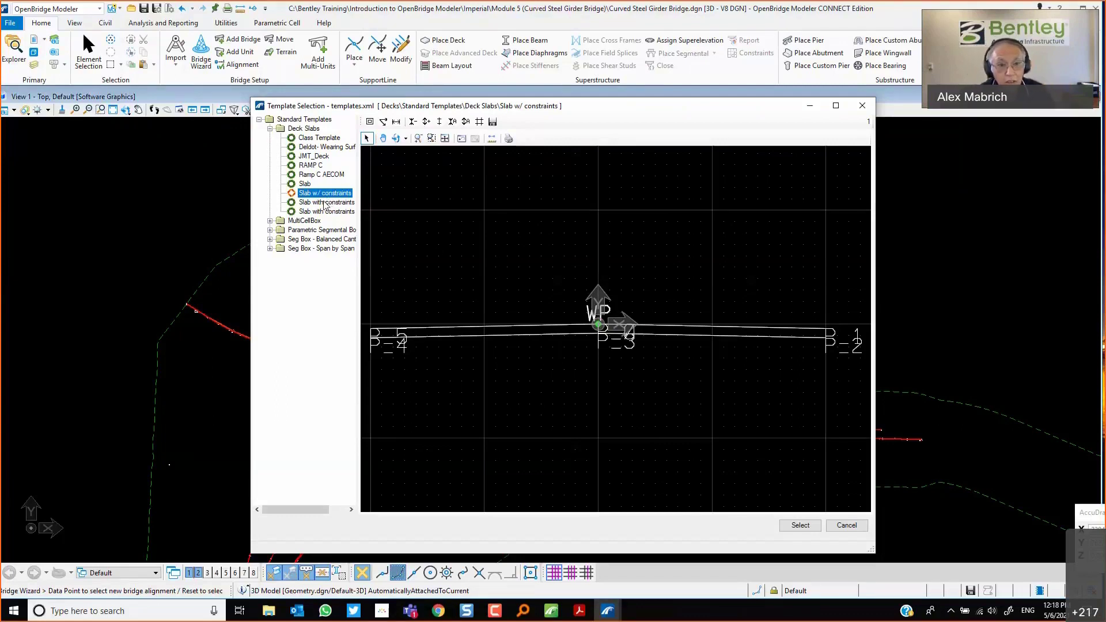
click(846, 526)
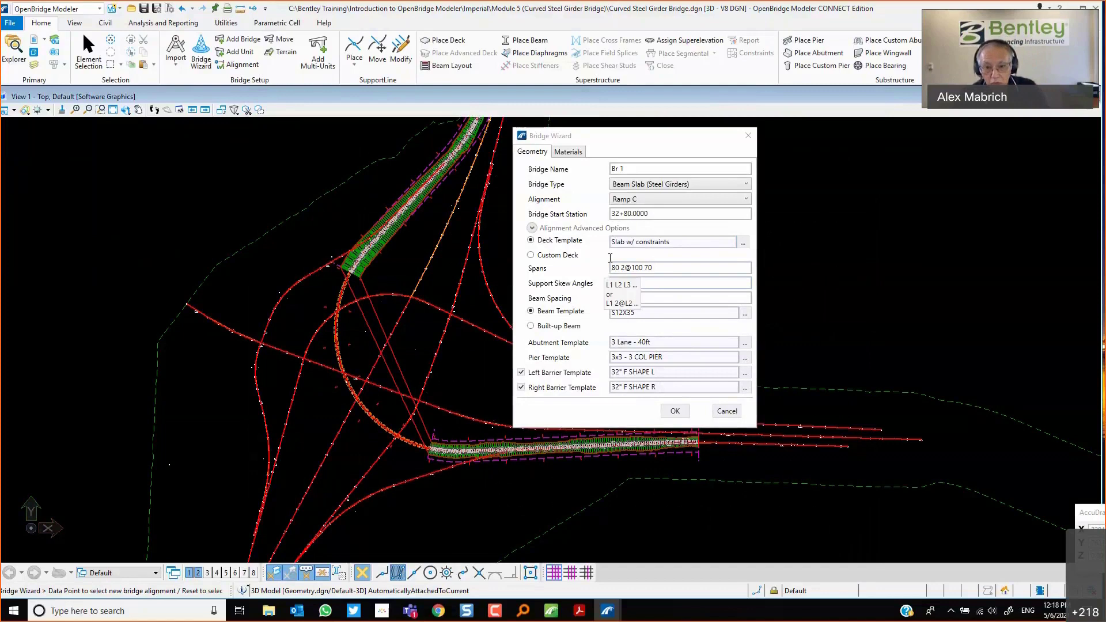
click(727, 413)
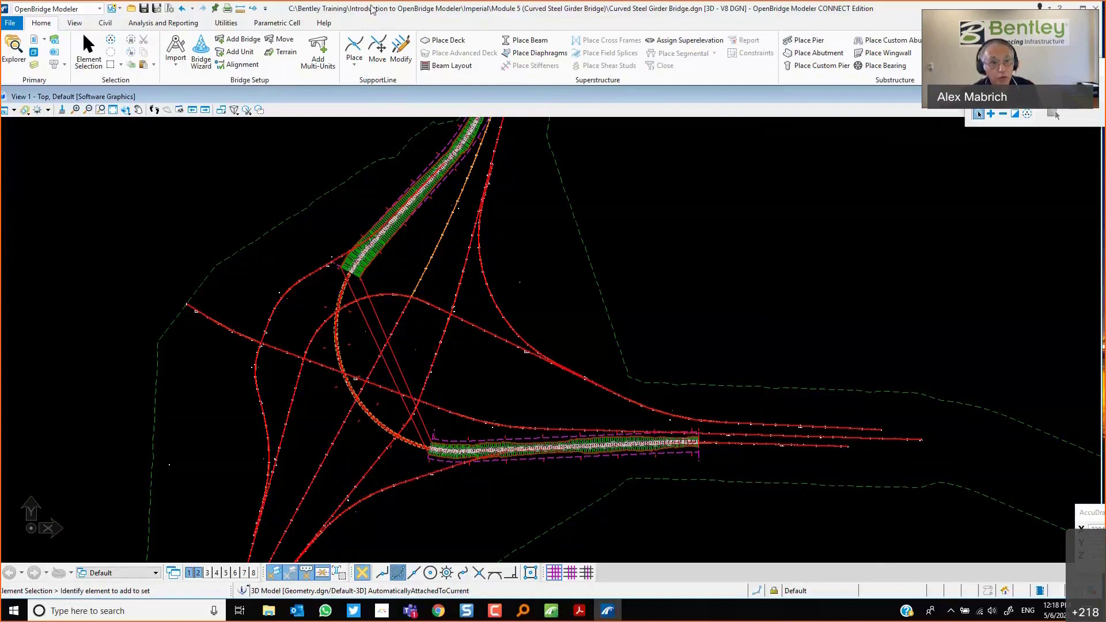
Open the deck template library and make a copy of the Slab w/ constraints deck slab template.
click(220, 25)
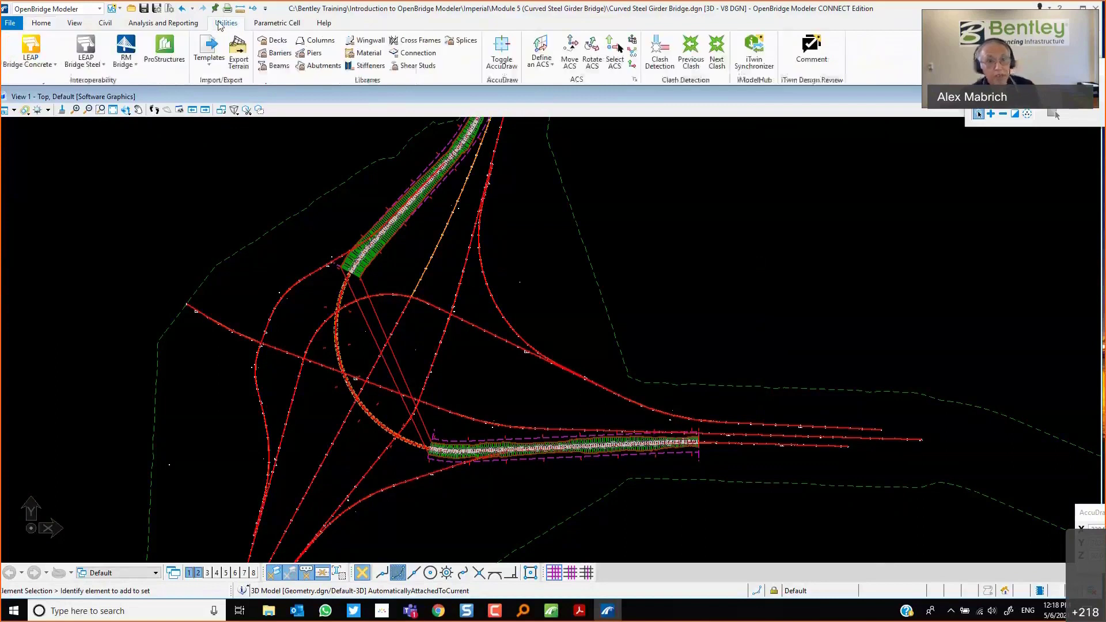
click(280, 40)
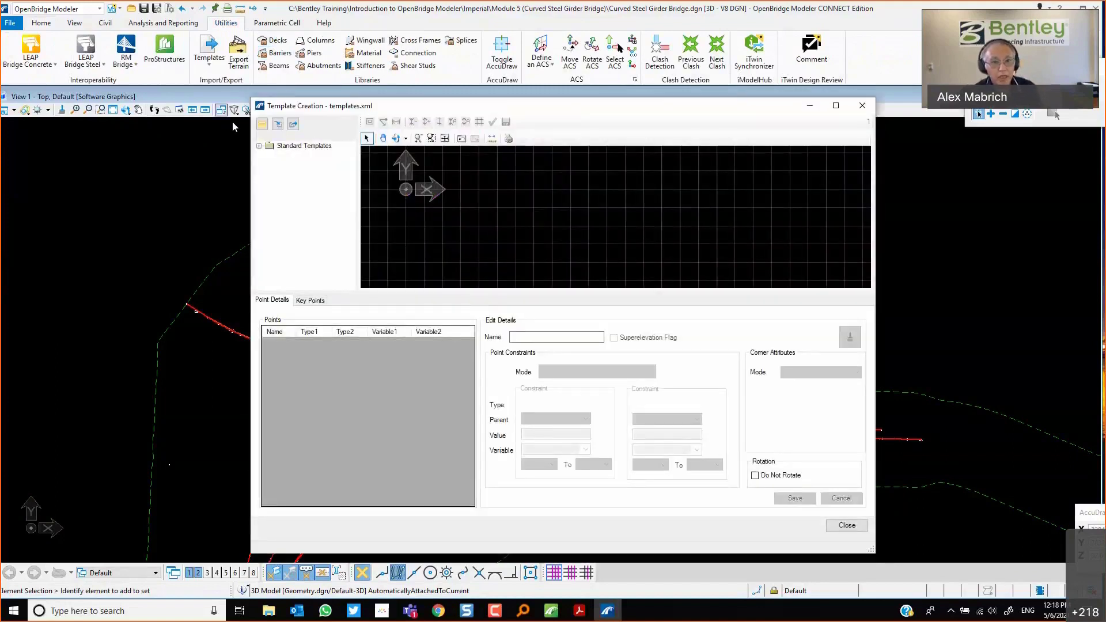
click(259, 147)
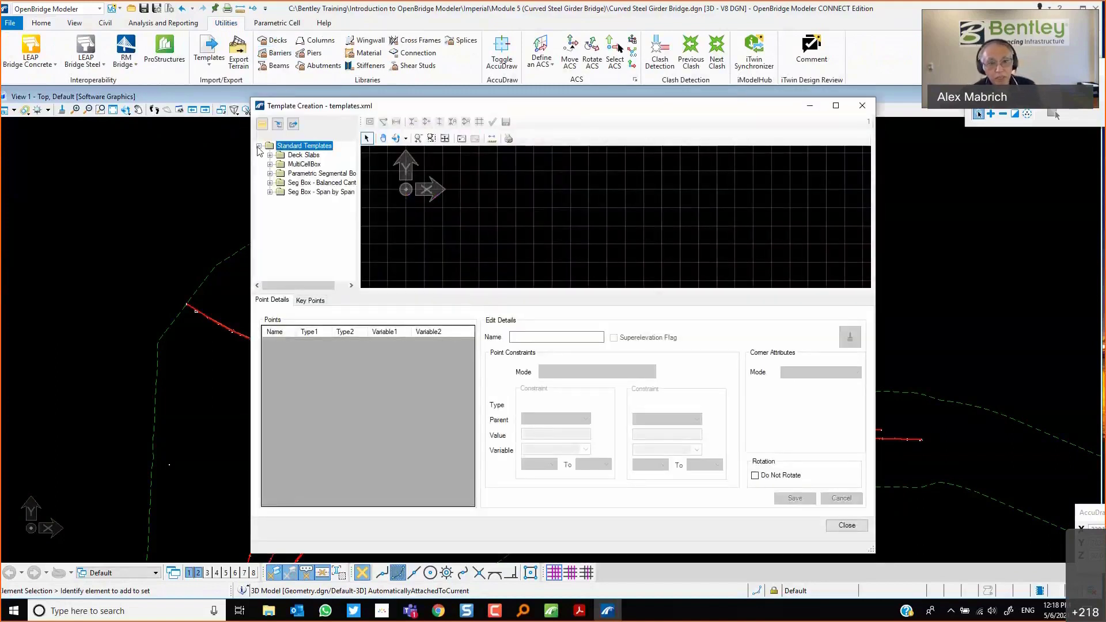
click(269, 156)
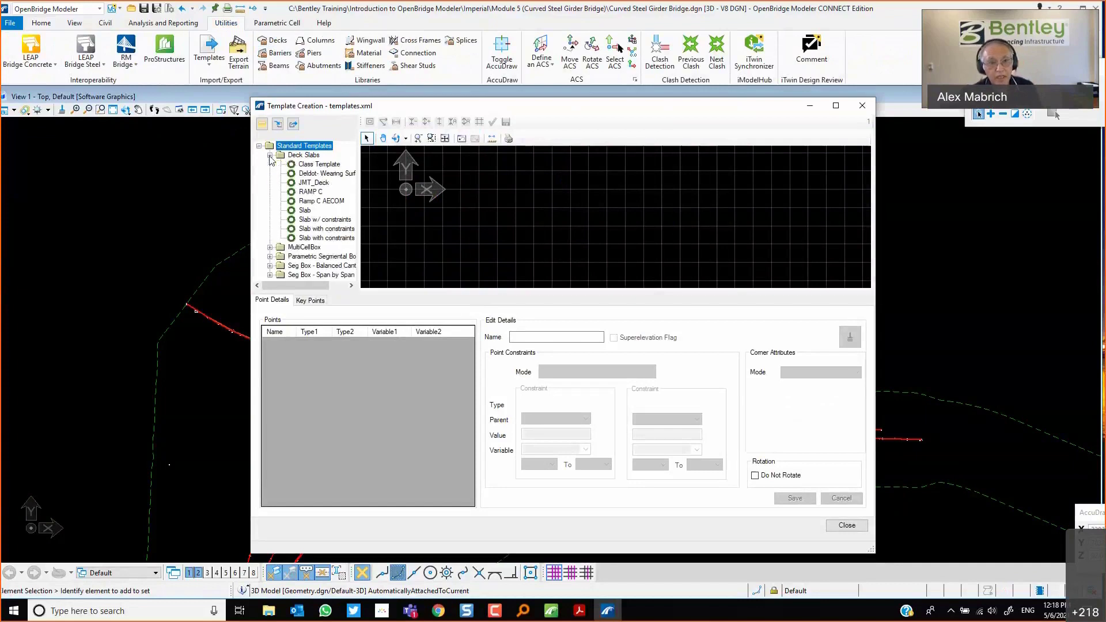
double_click(311, 191)
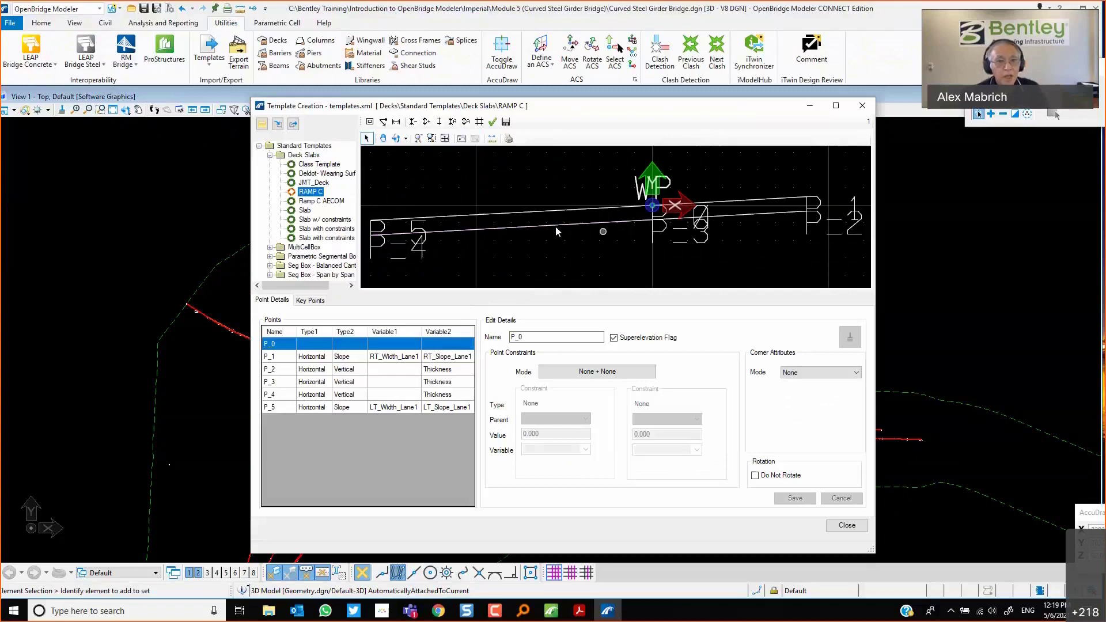
double_click(314, 221)
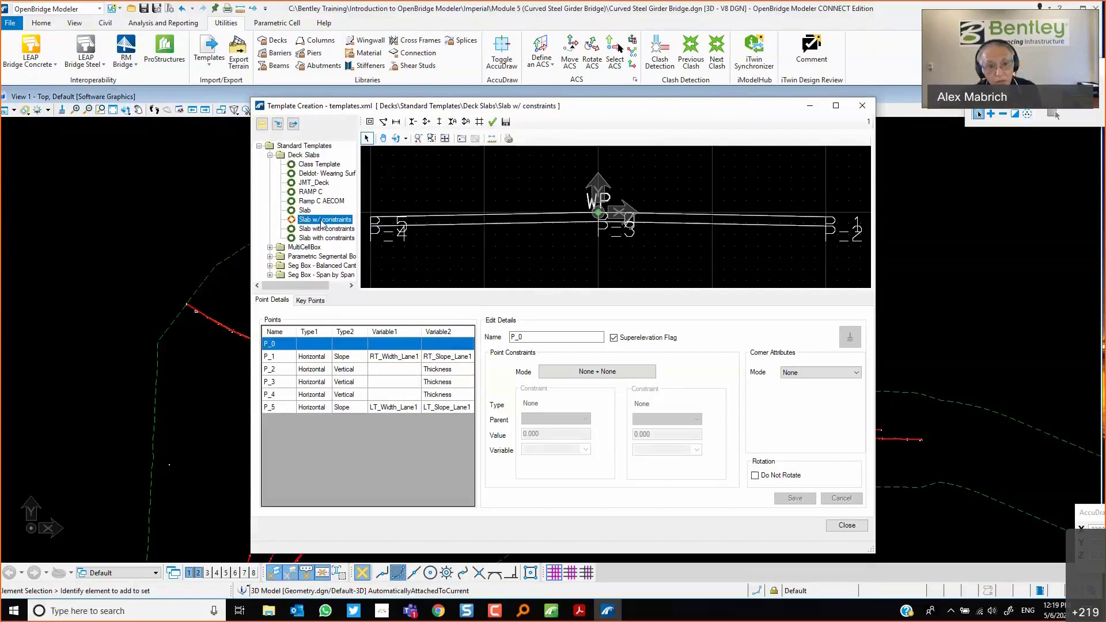
right_click(322, 224)
click(365, 254)
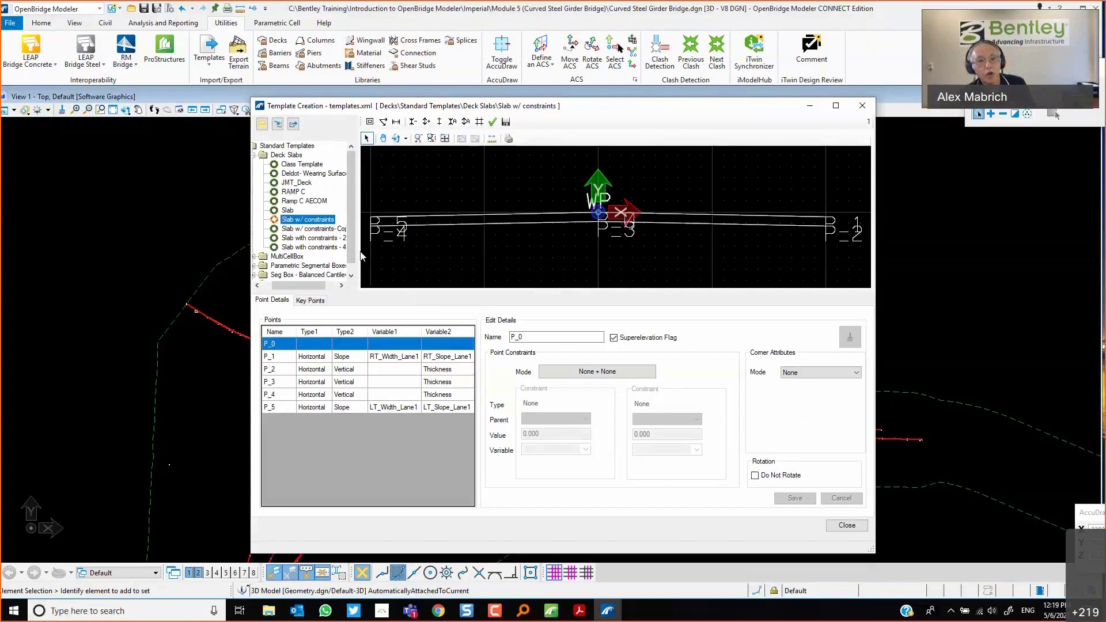
Rename the copied deck template as Ramp Class.
click(331, 229)
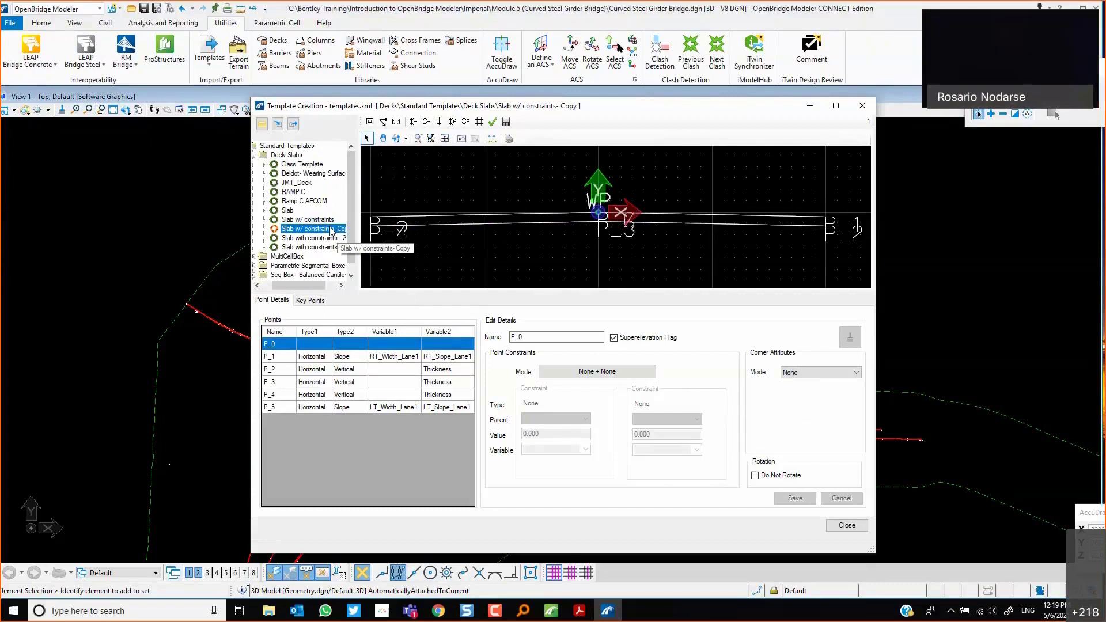
right_click(331, 230)
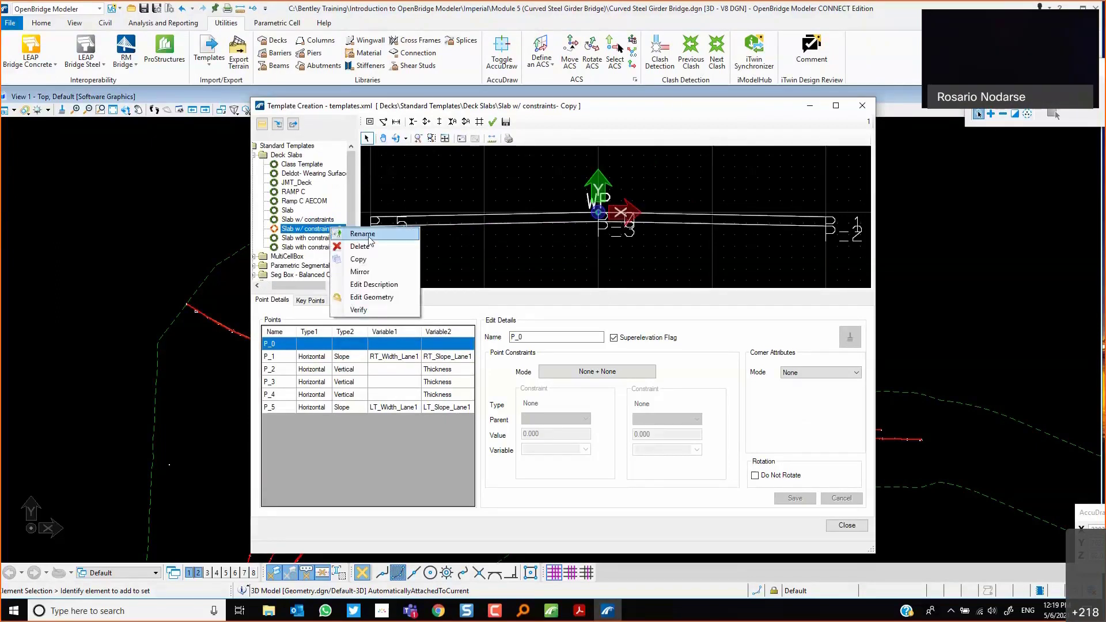
click(353, 235)
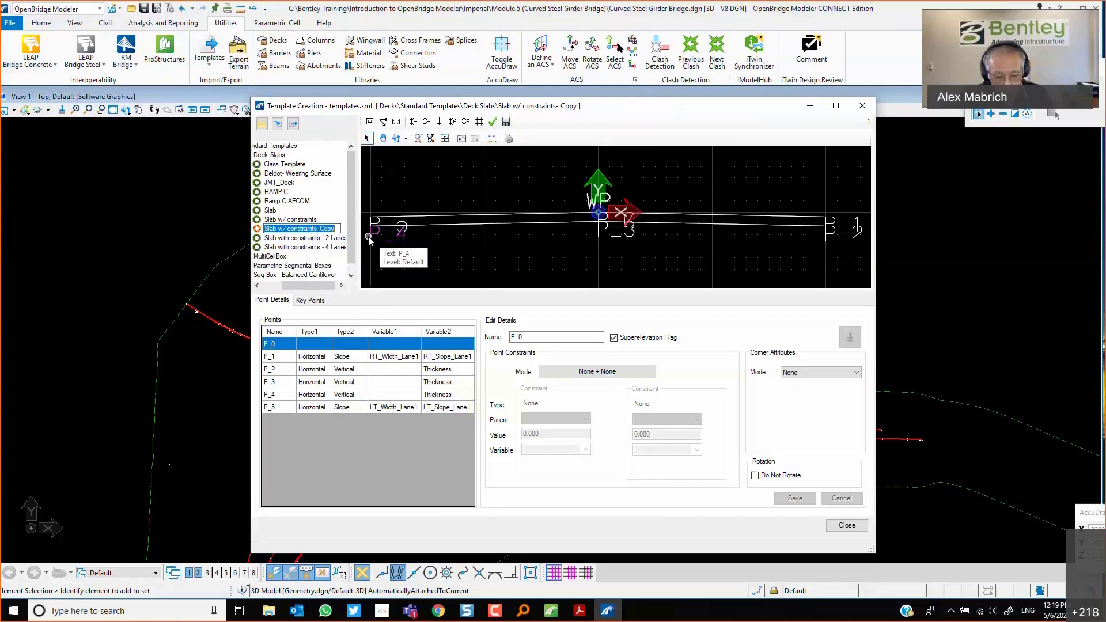
text(Ramp Class)
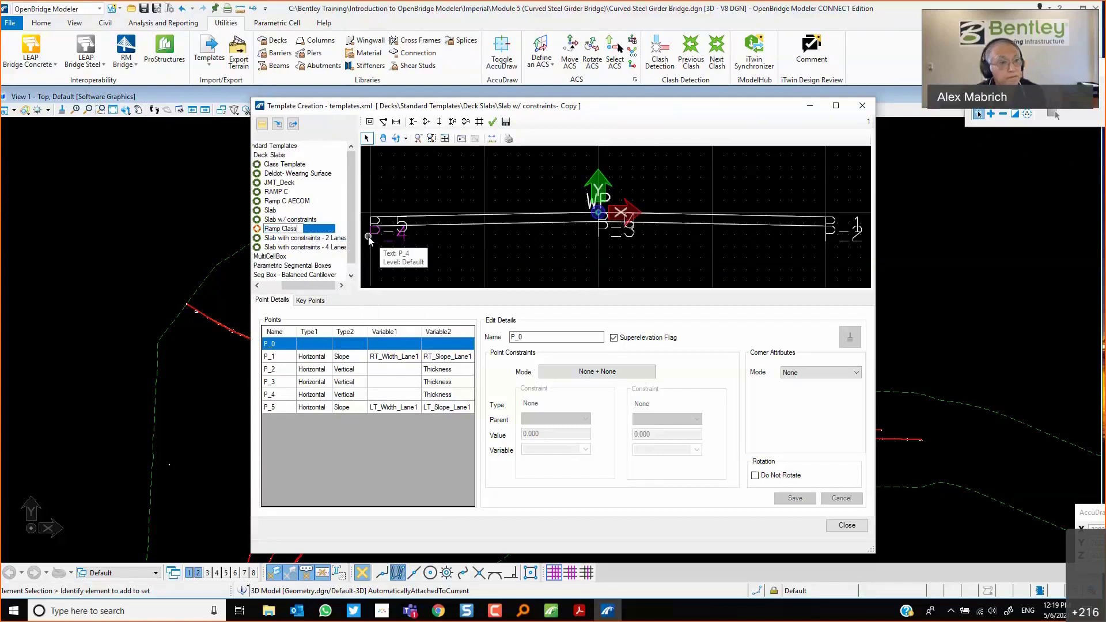
key(Return)
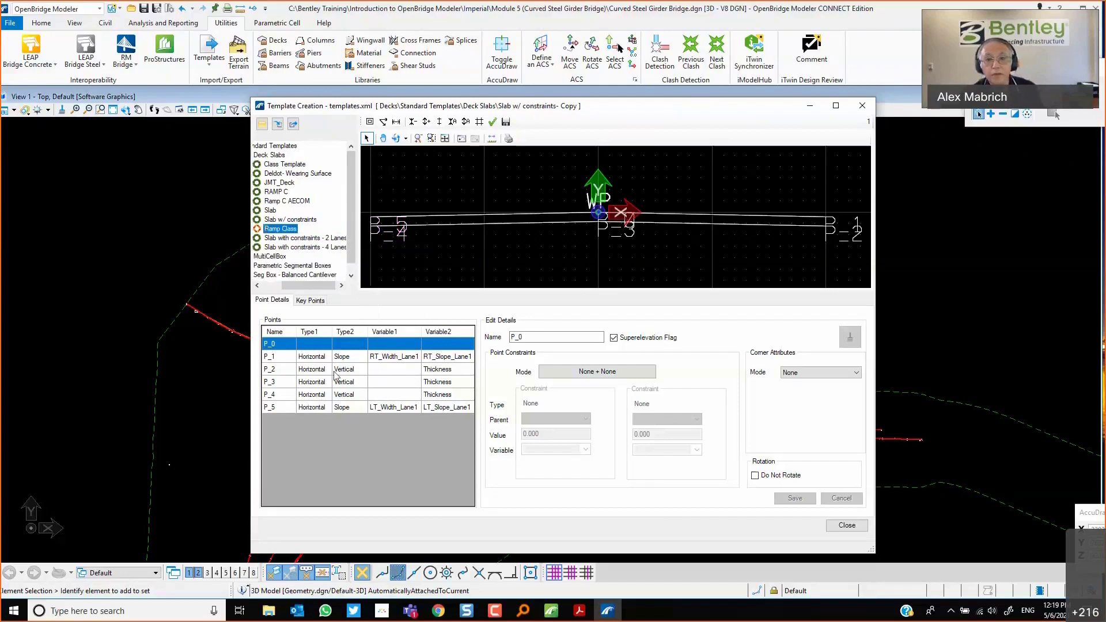
Set point P_1's horizontal value to 8.75 and slope to 0.055, then save the point.
click(282, 356)
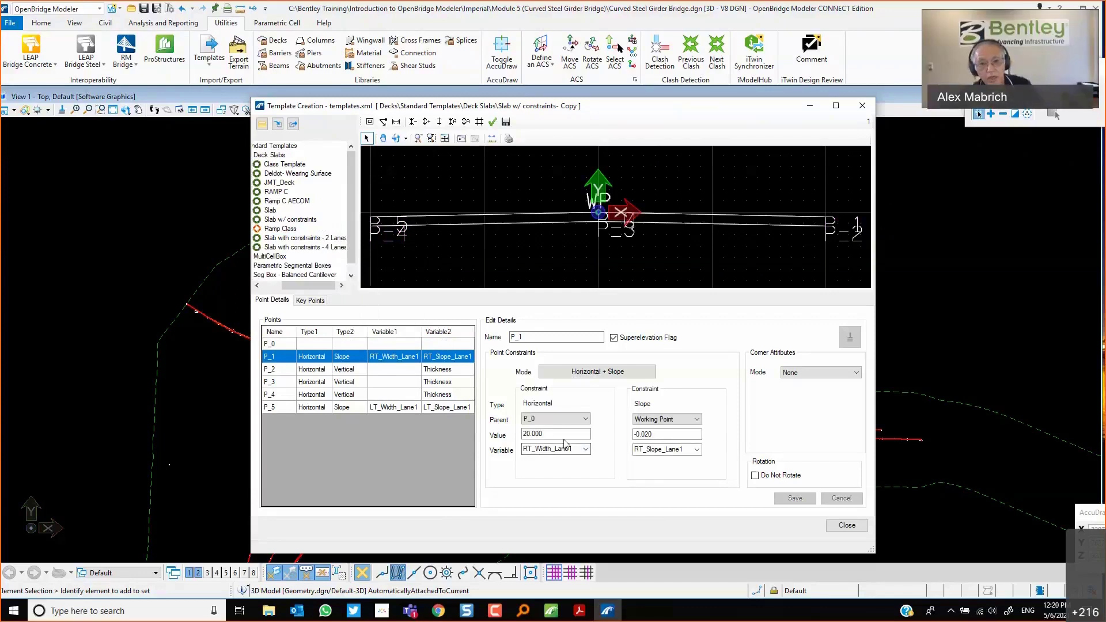
drag(562, 435, 509, 438)
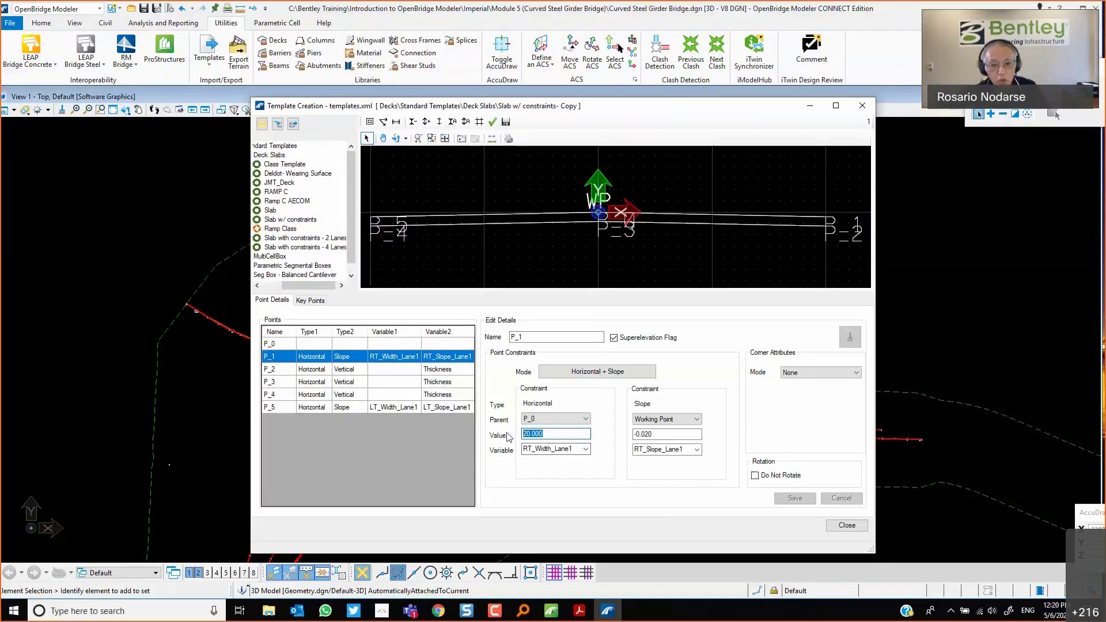
text(8.75)
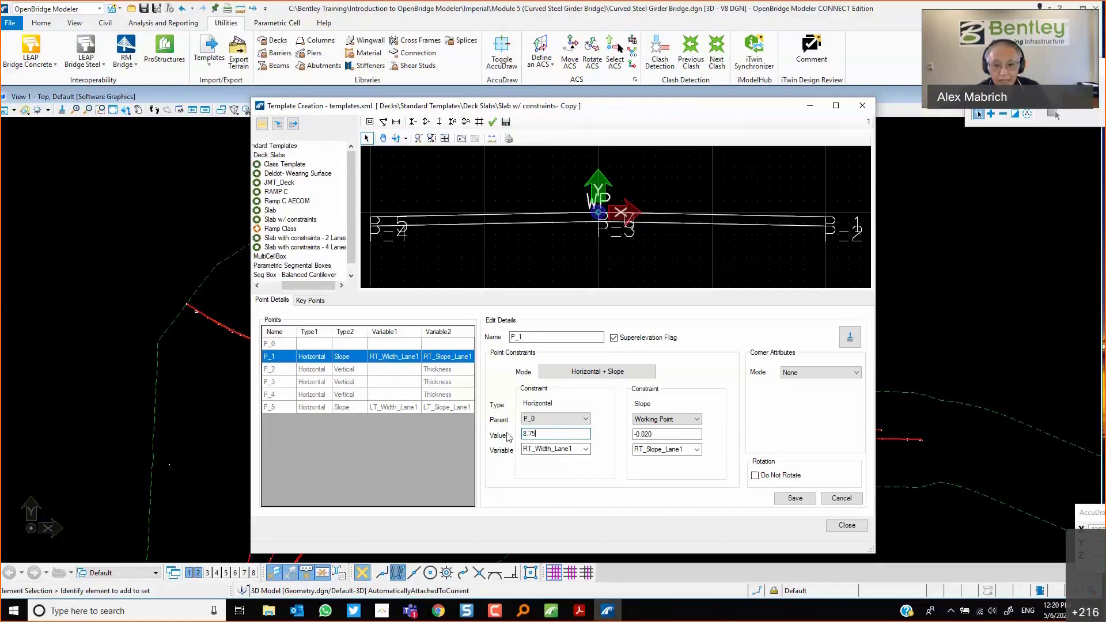
key(Tab)
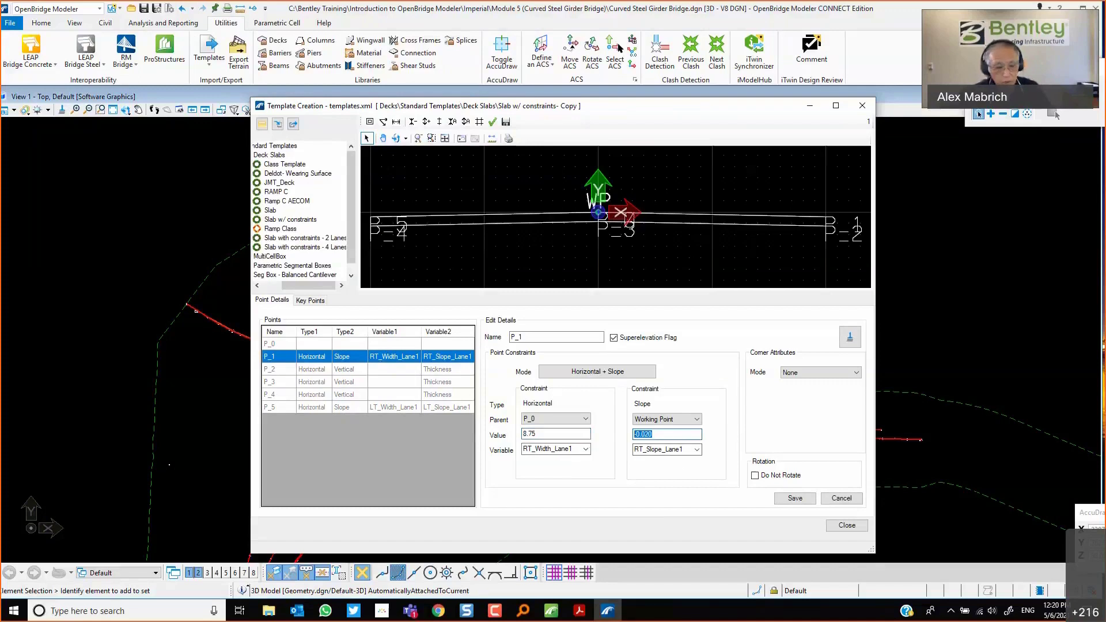
text(0.0)
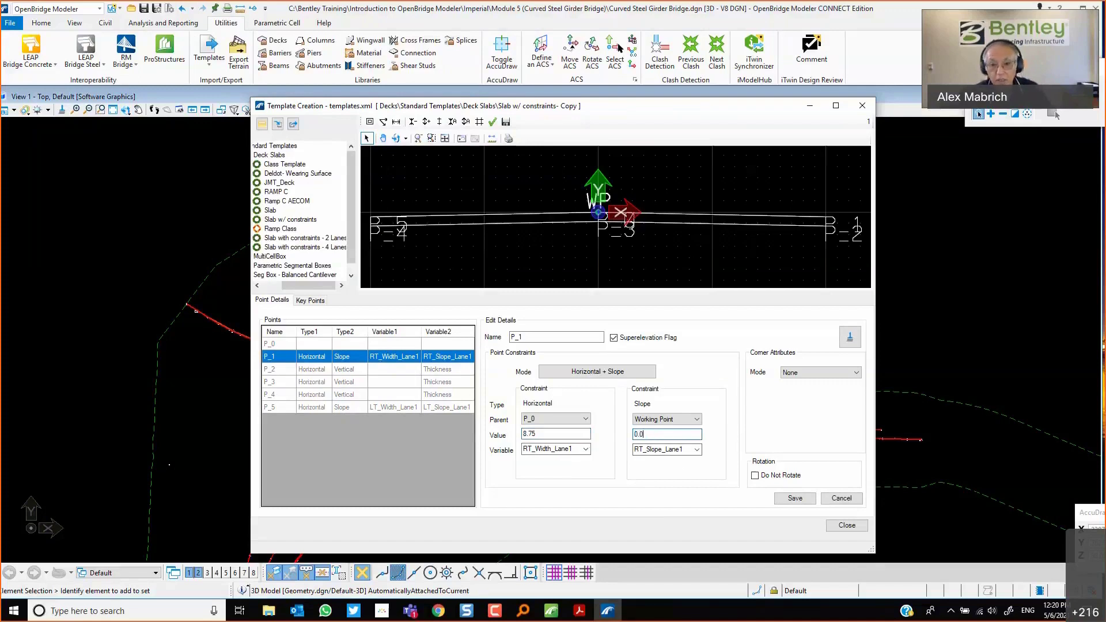
text(55)
key(Tab)
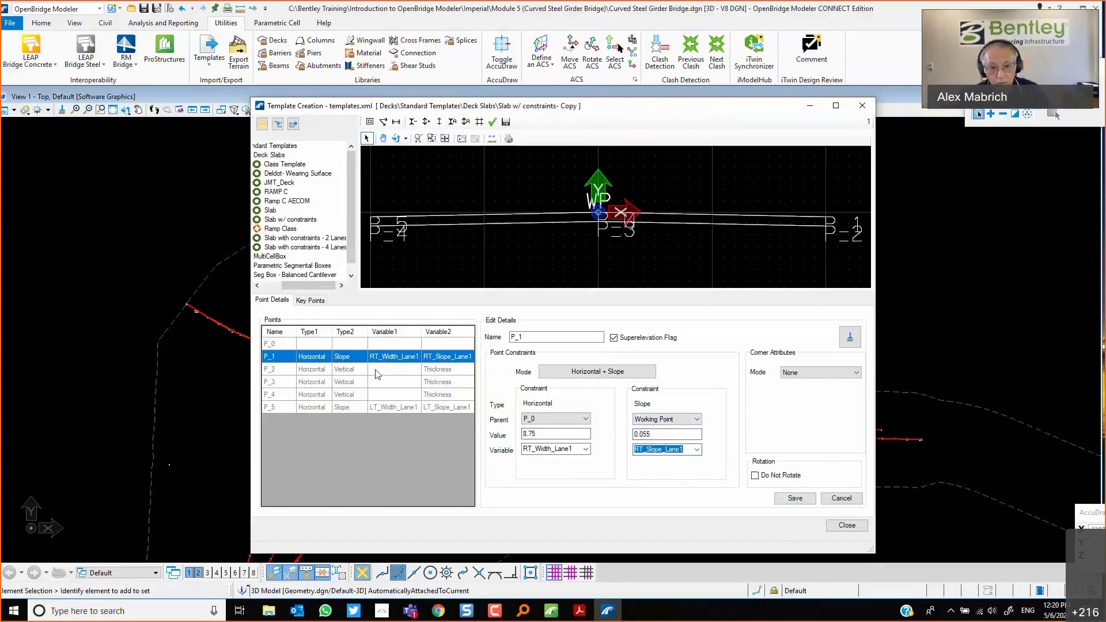
click(795, 498)
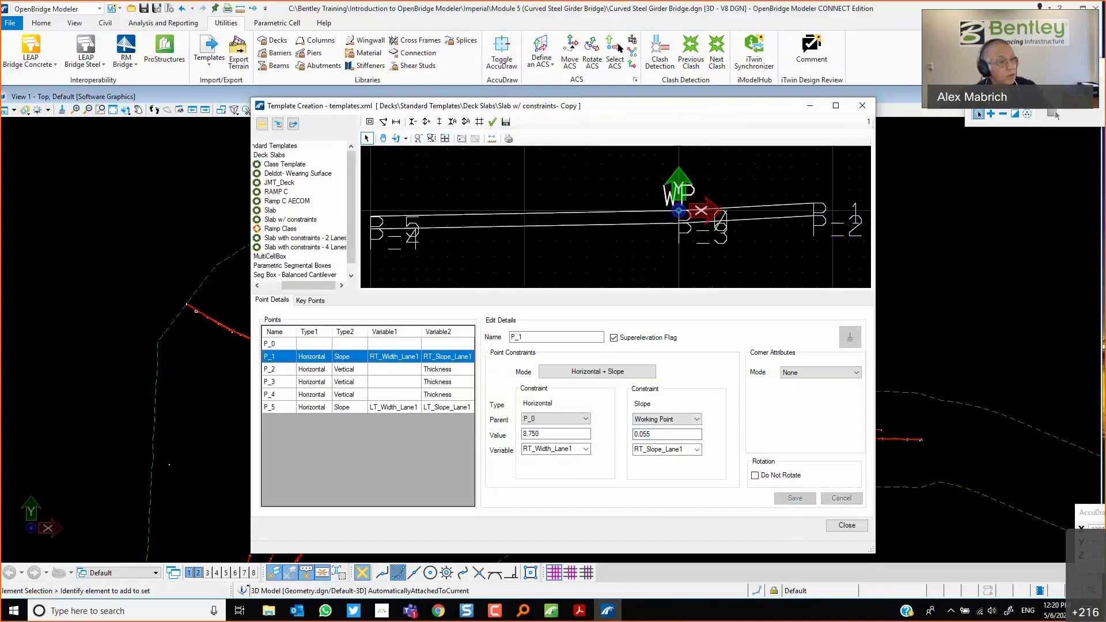
Set point P_5's horizontal value to -16.6 and slope to 0.055, save the point, and close the template editor.
click(306, 408)
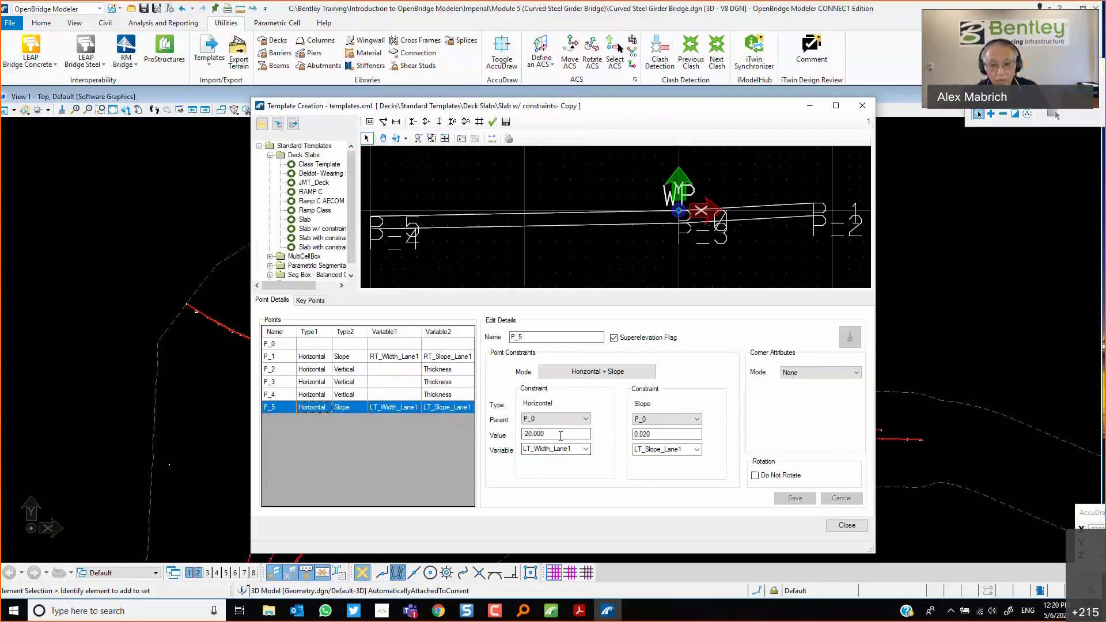
drag(561, 436, 466, 435)
text(-16.6)
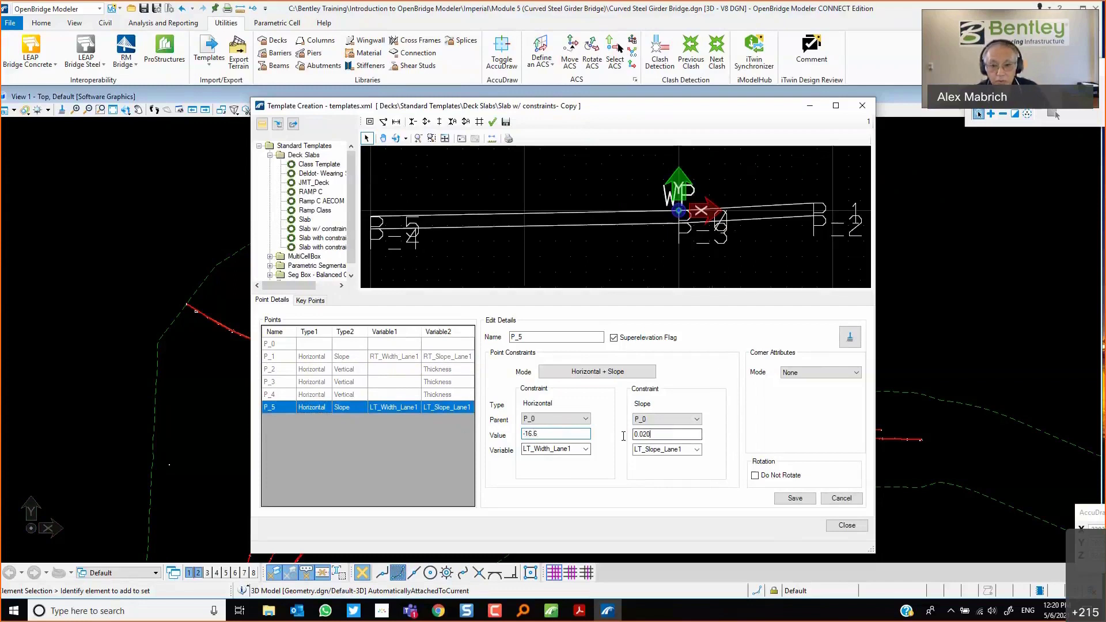
drag(624, 436, 613, 437)
text(0.0)
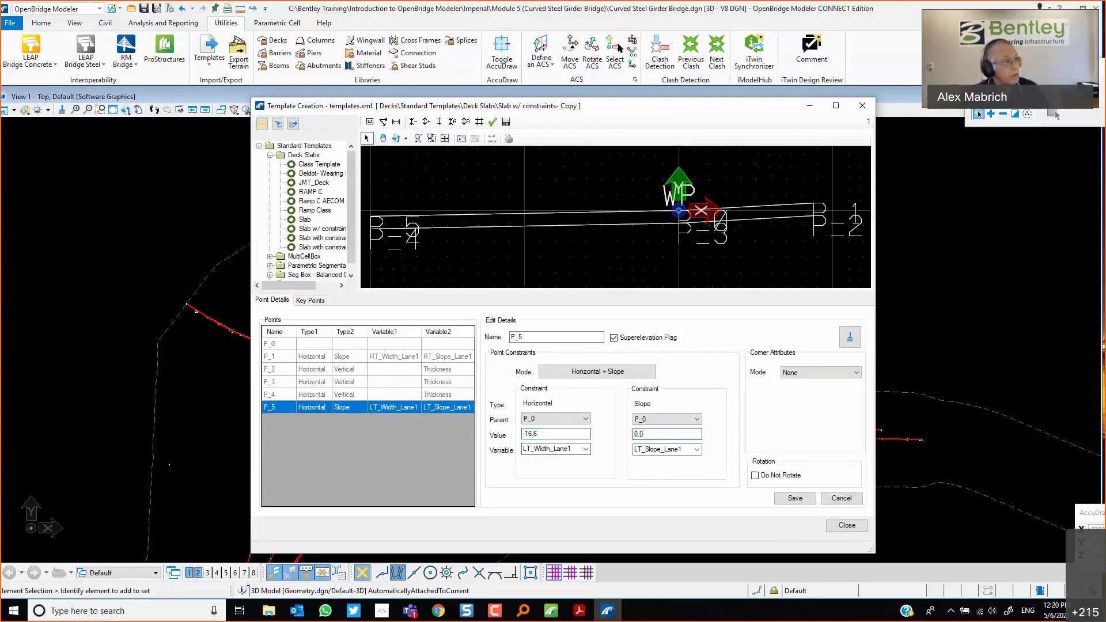
text(55)
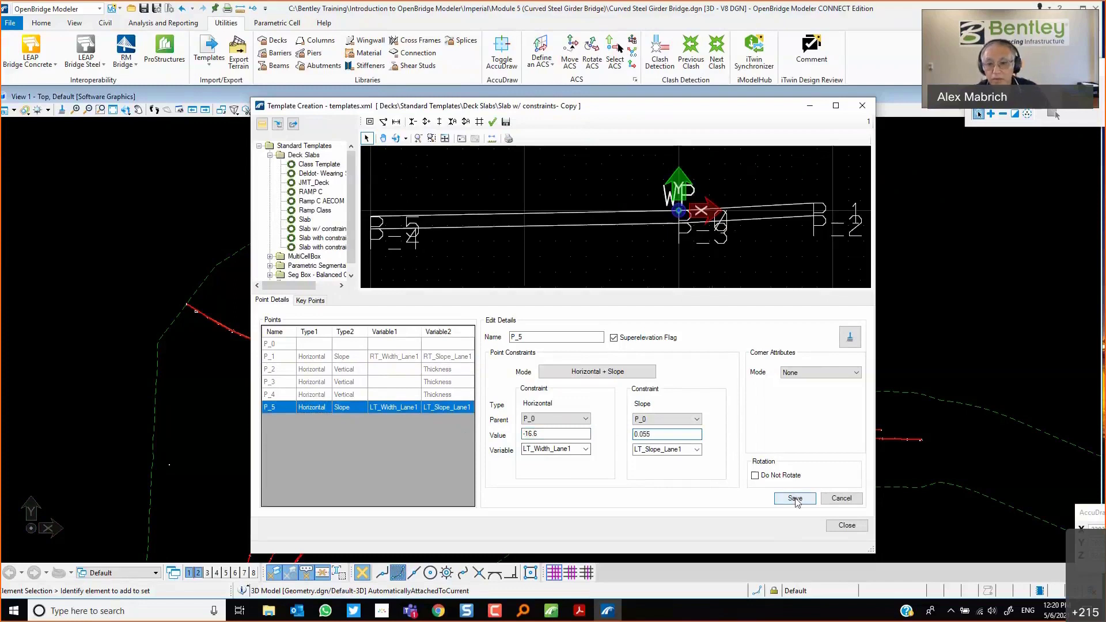
click(795, 499)
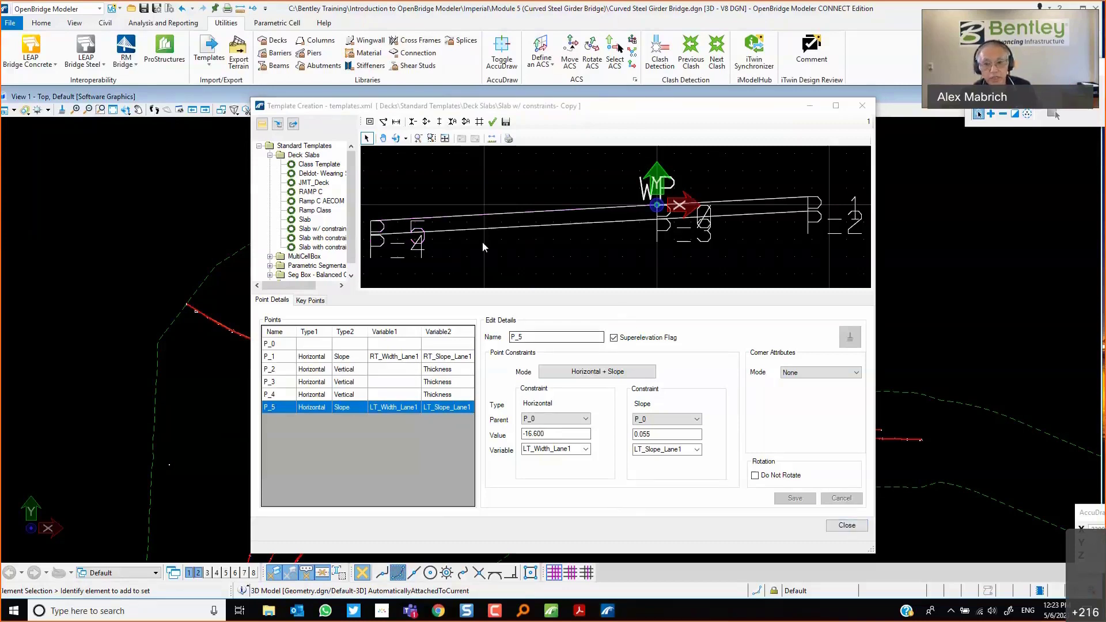
click(841, 525)
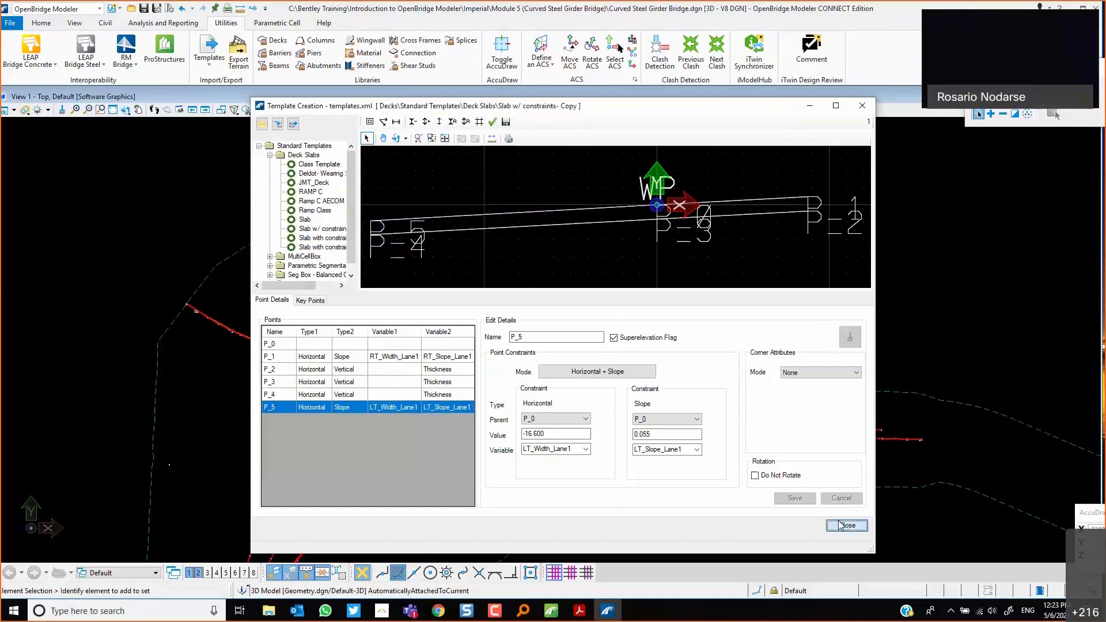
click(842, 525)
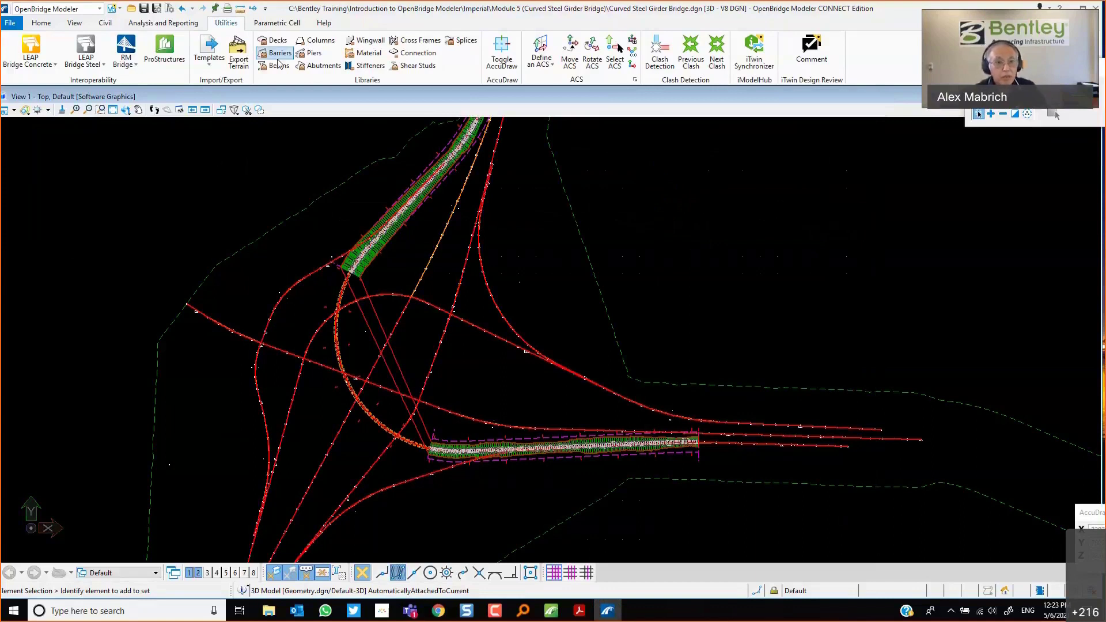
Open the pier template library and copy the Multi Column Hammer_Head1 template as Hammer Class.
click(315, 54)
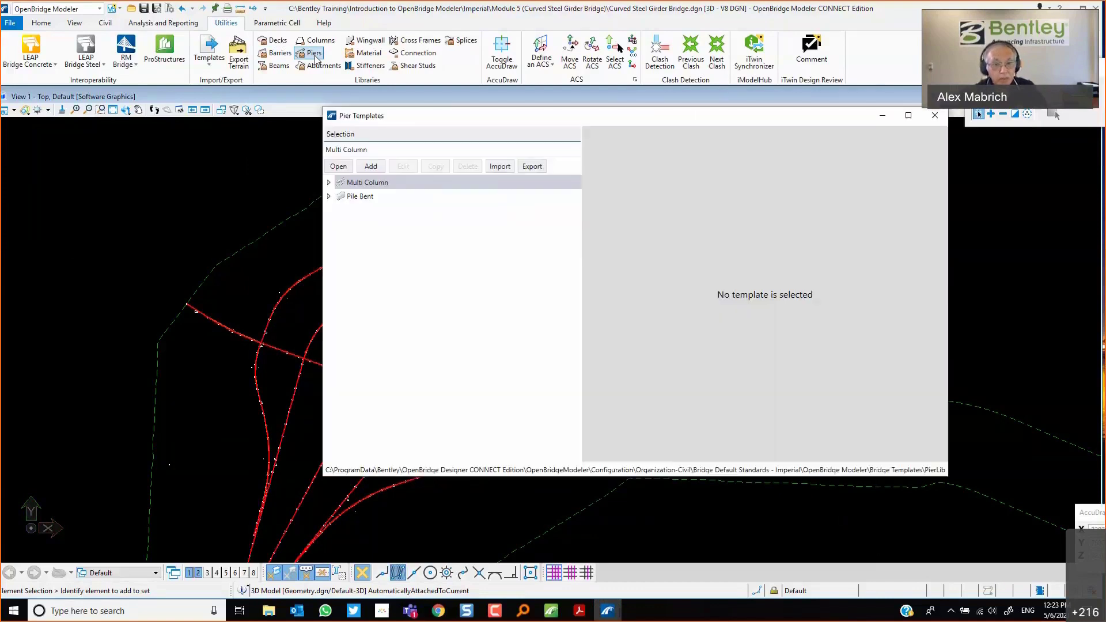
click(329, 183)
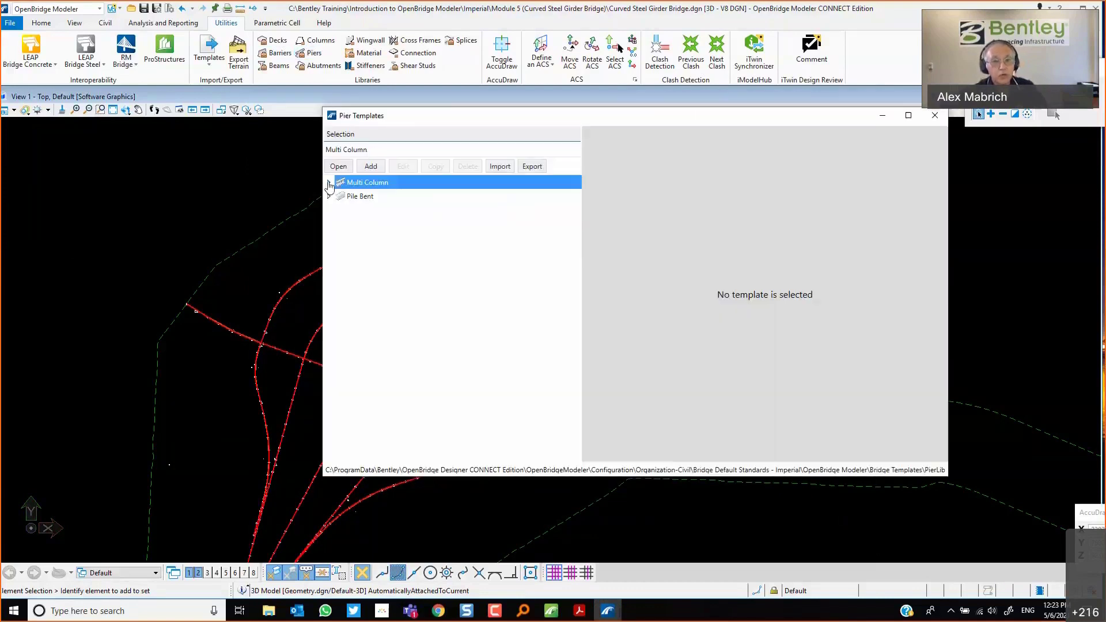
click(329, 183)
click(340, 197)
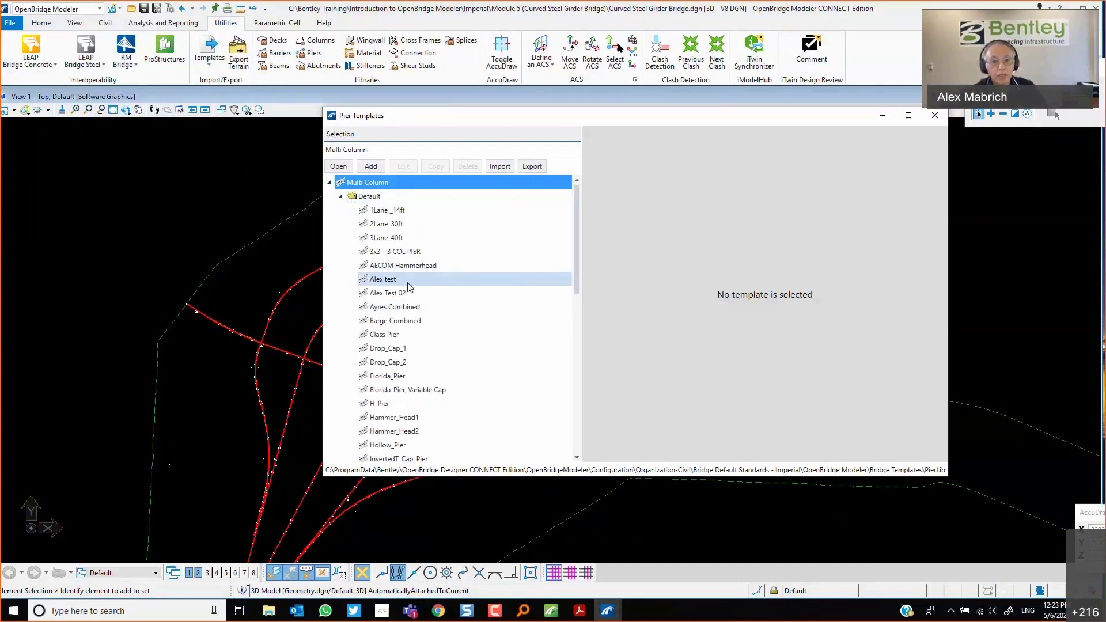
click(409, 422)
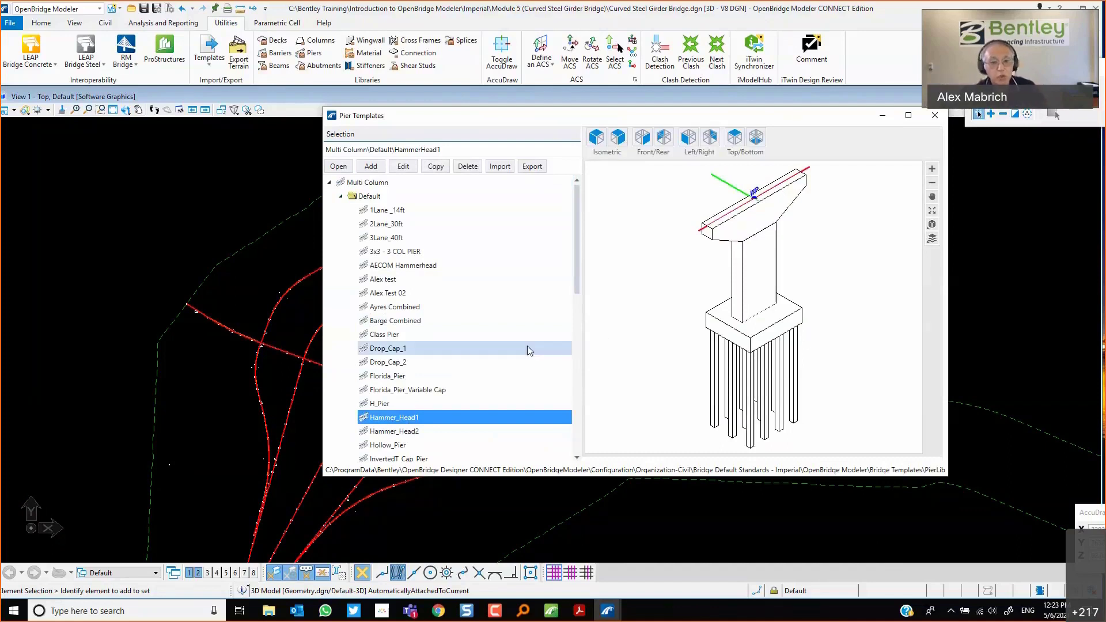
scroll(528, 346, down, 2)
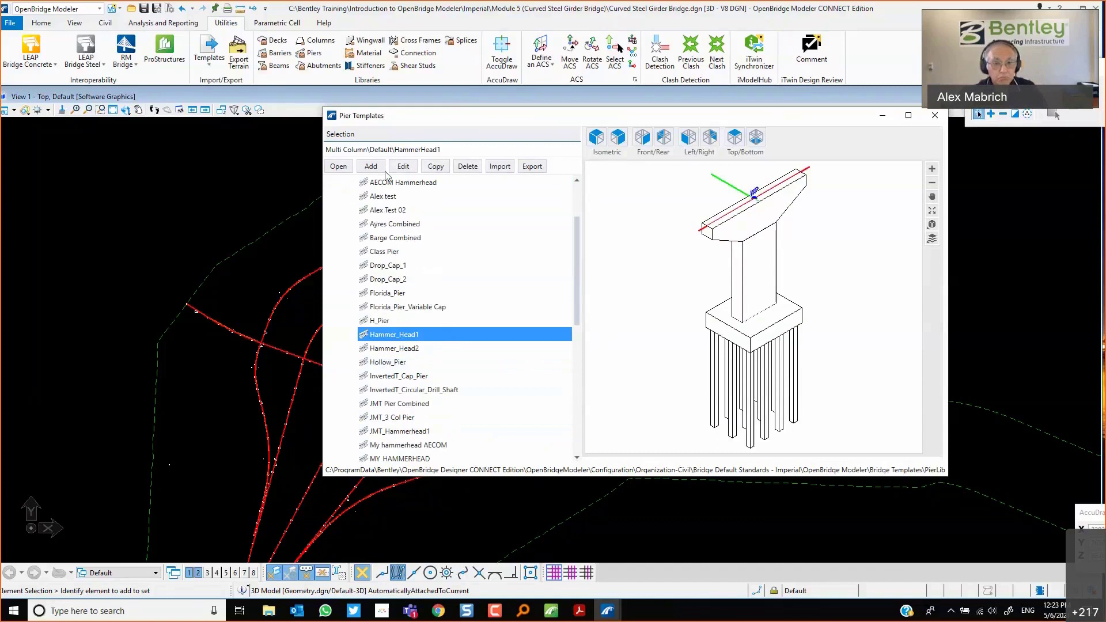
click(435, 167)
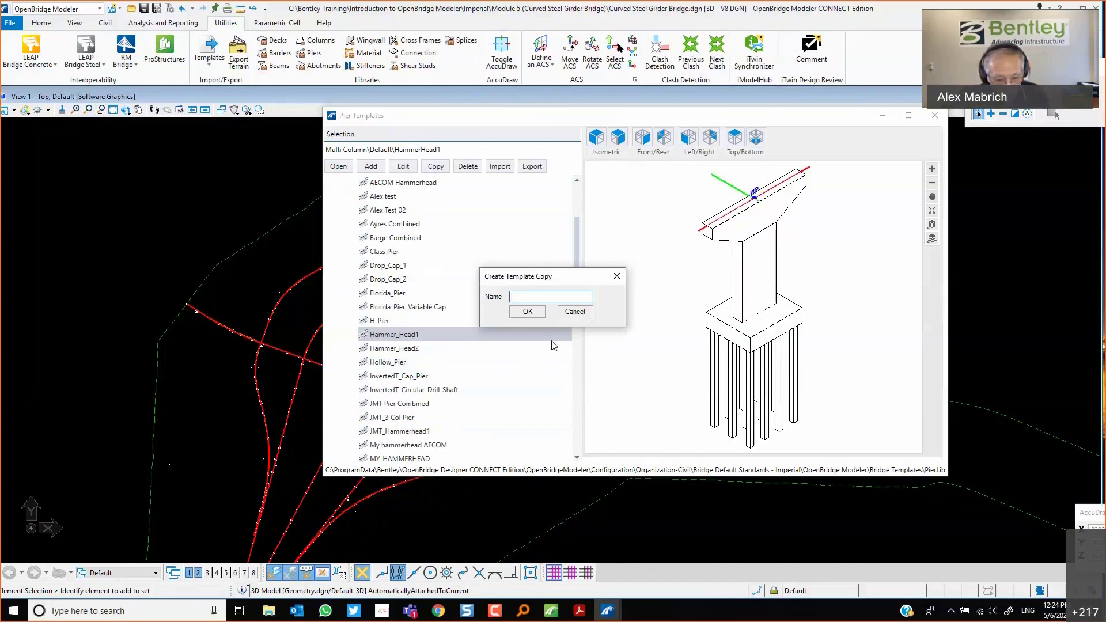
text(Hammer )
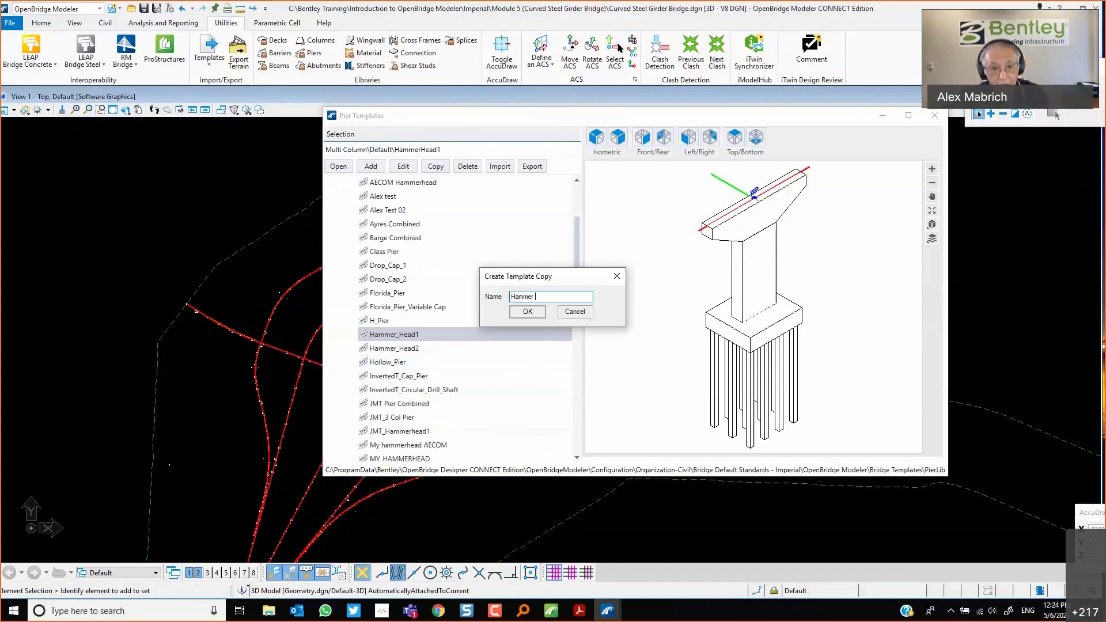
text(Class)
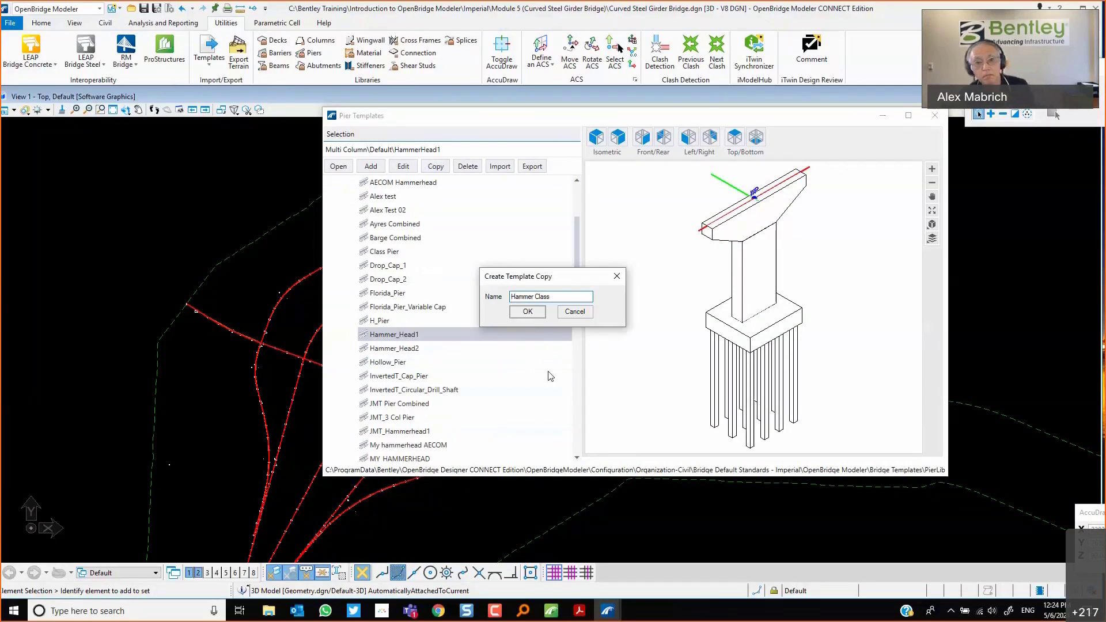
click(528, 312)
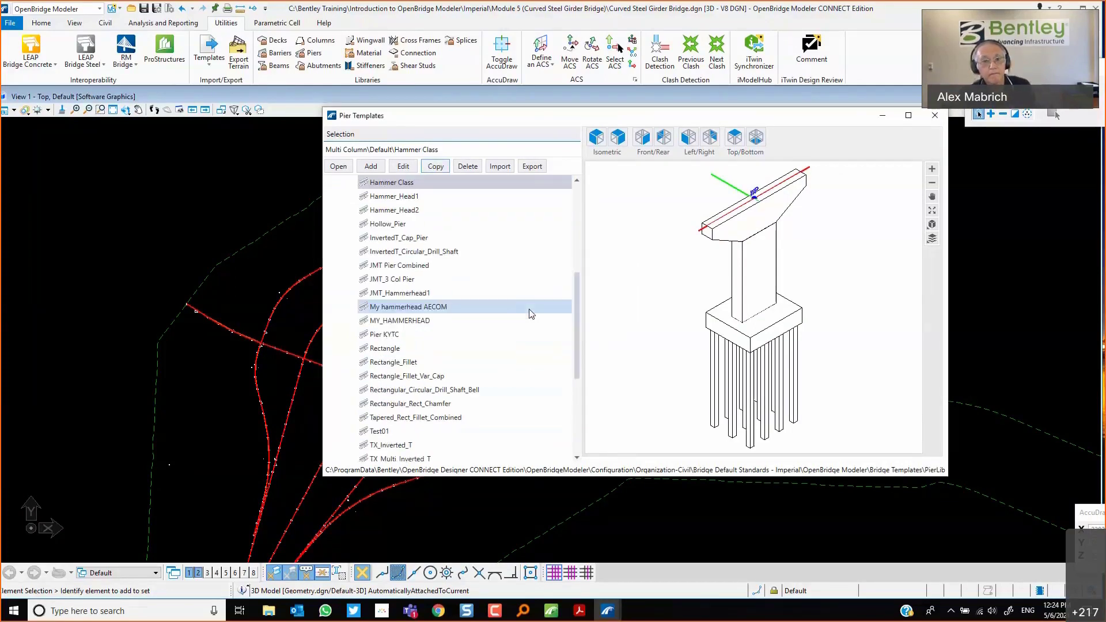
Edit the Hammer Class pier template and set its cap length to 25.0.
click(403, 167)
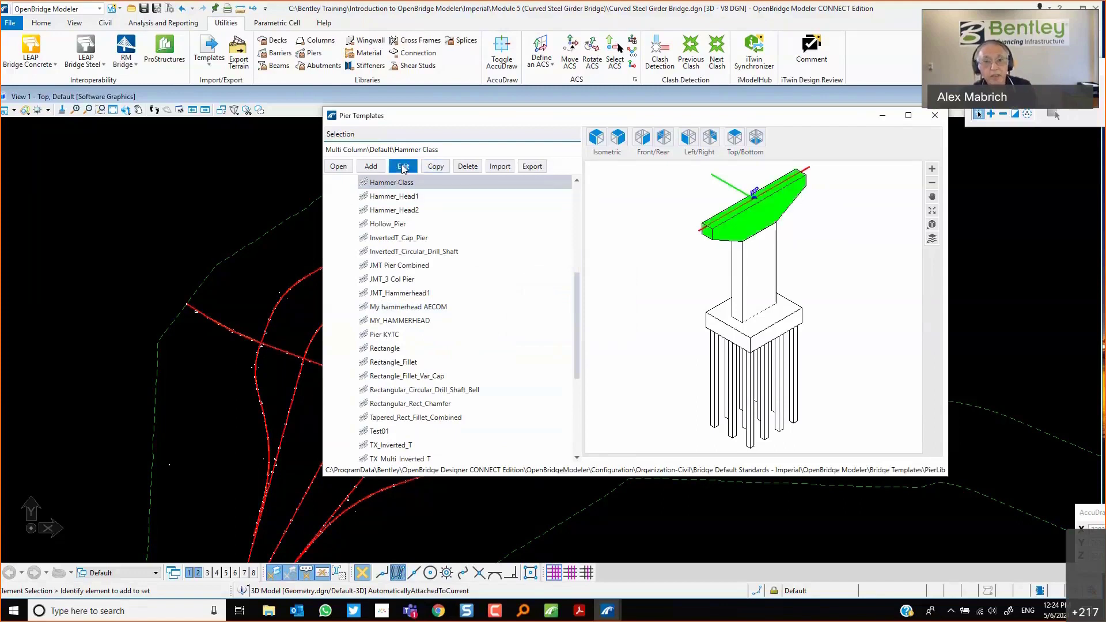
click(451, 292)
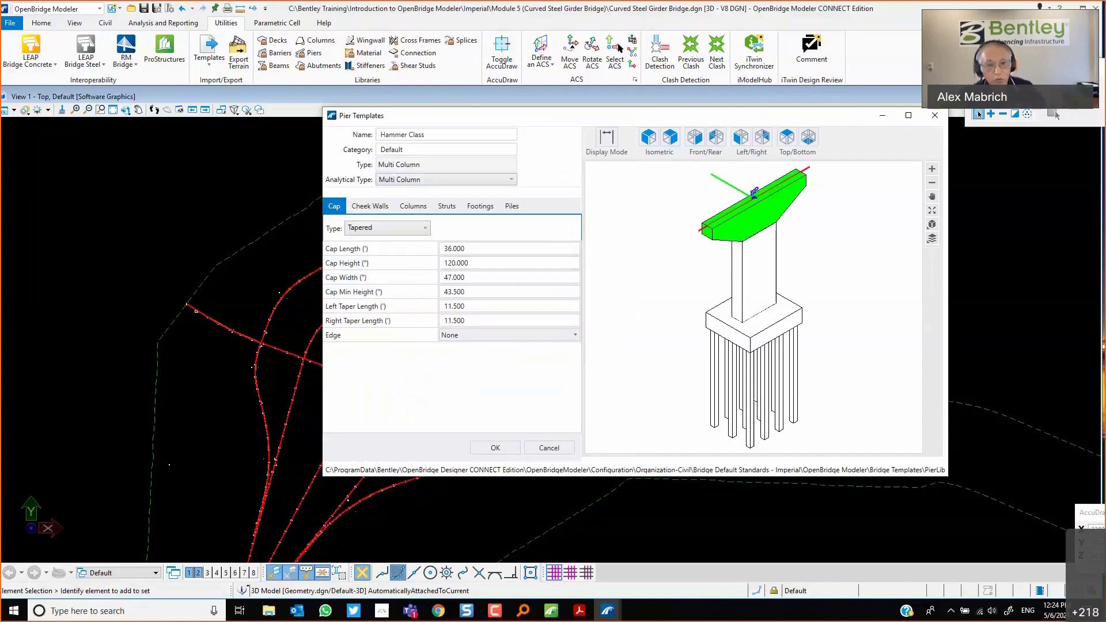
click(402, 247)
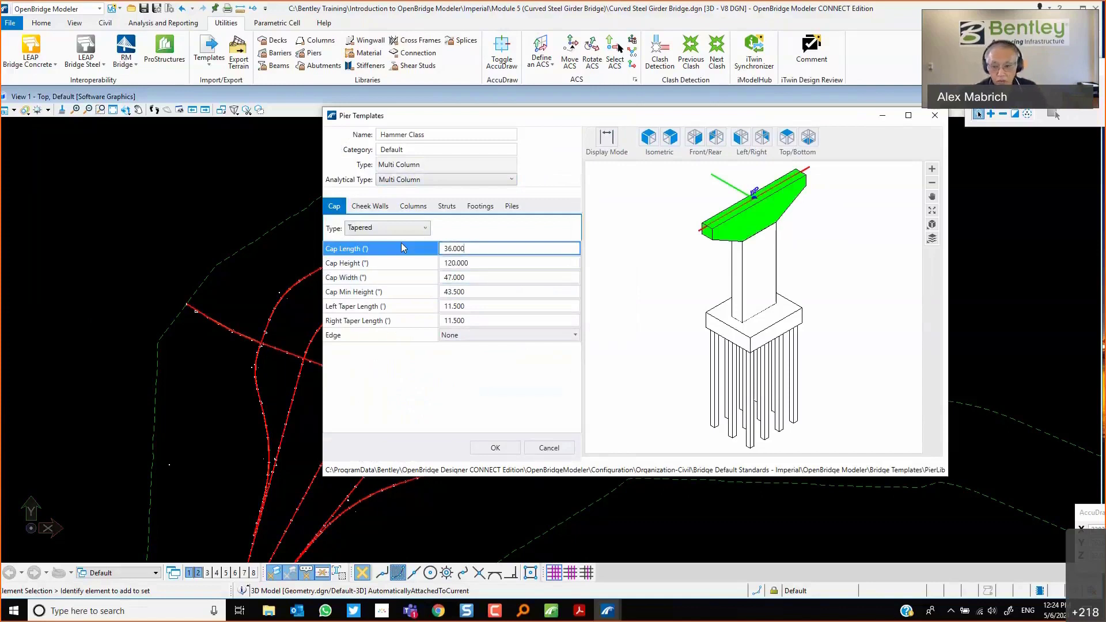
key(ctrl+a)
key(BackSpace)
text(25.0)
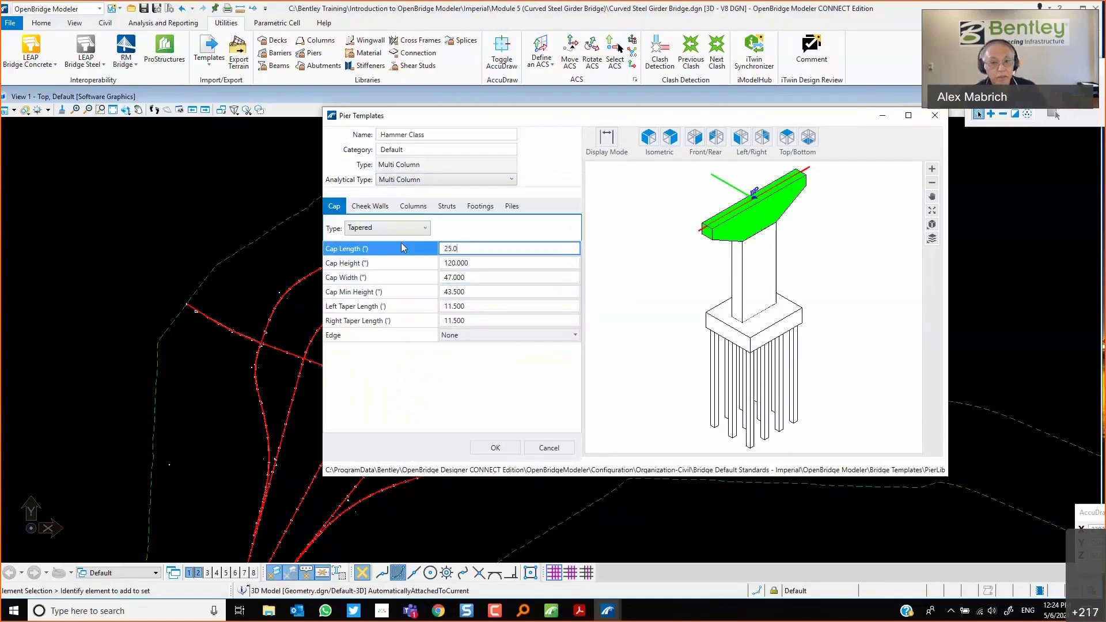
key(Return)
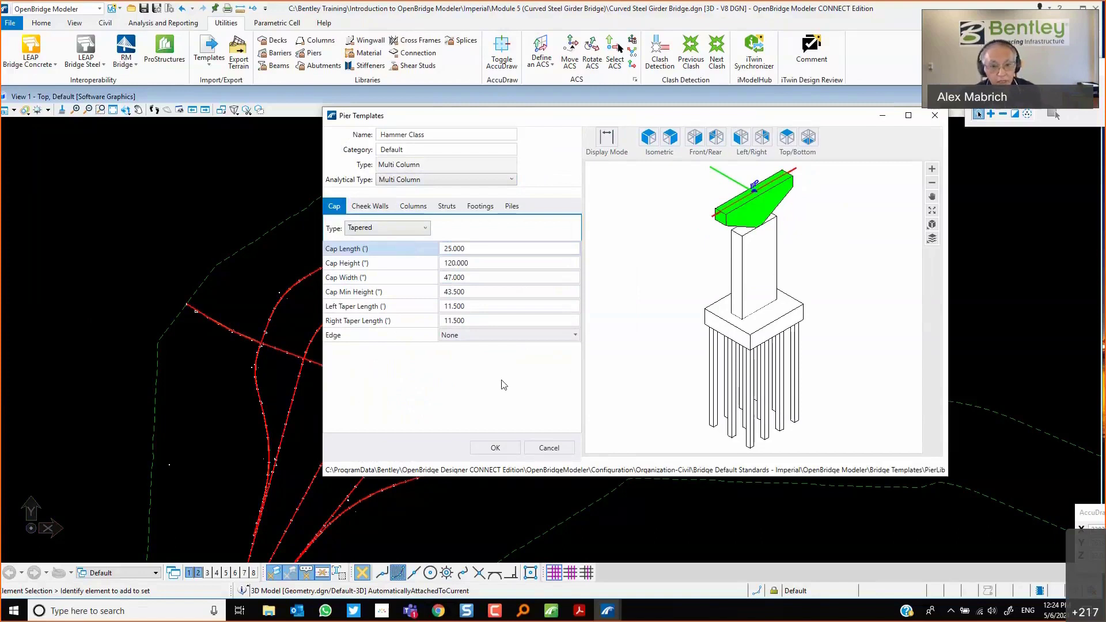
Set the cap's left and right taper lengths to 8.0 each.
click(433, 311)
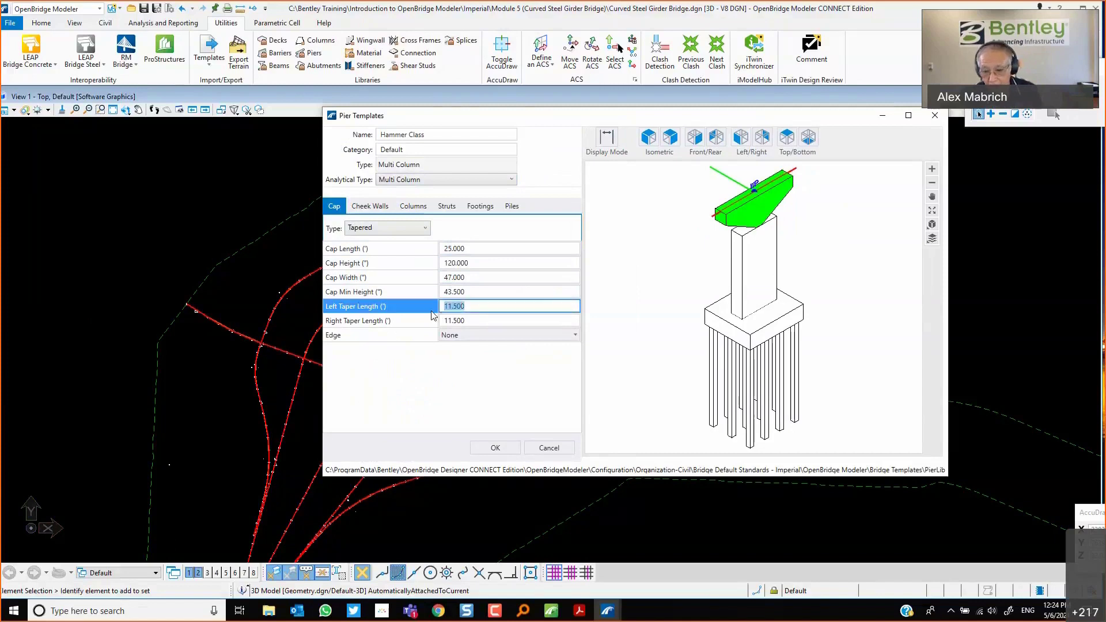
text(8.0)
key(Return)
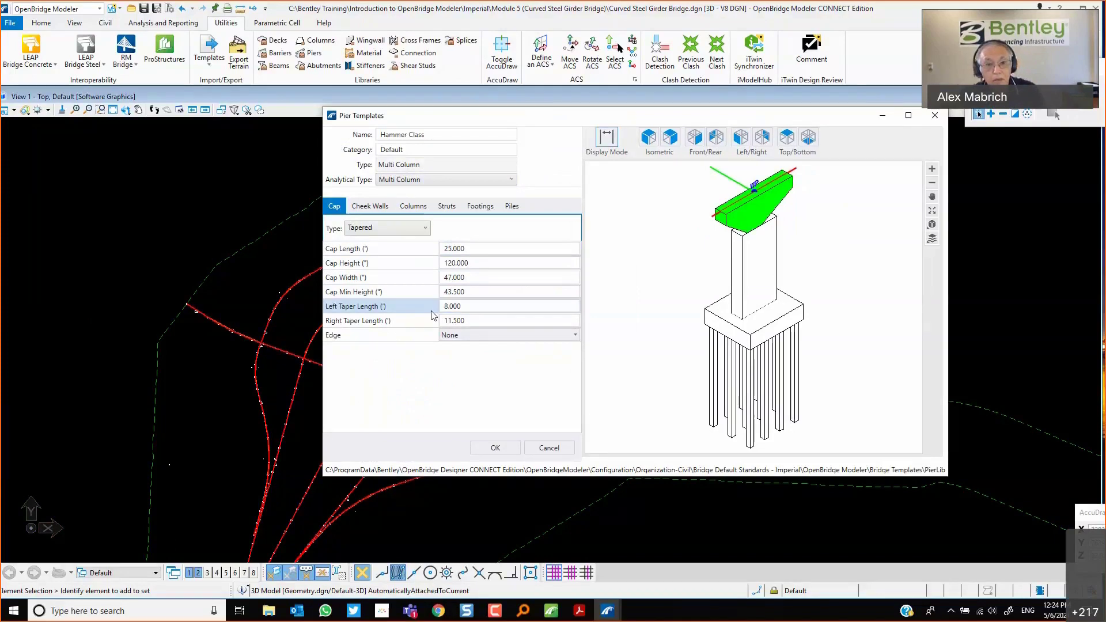
click(476, 317)
click(418, 321)
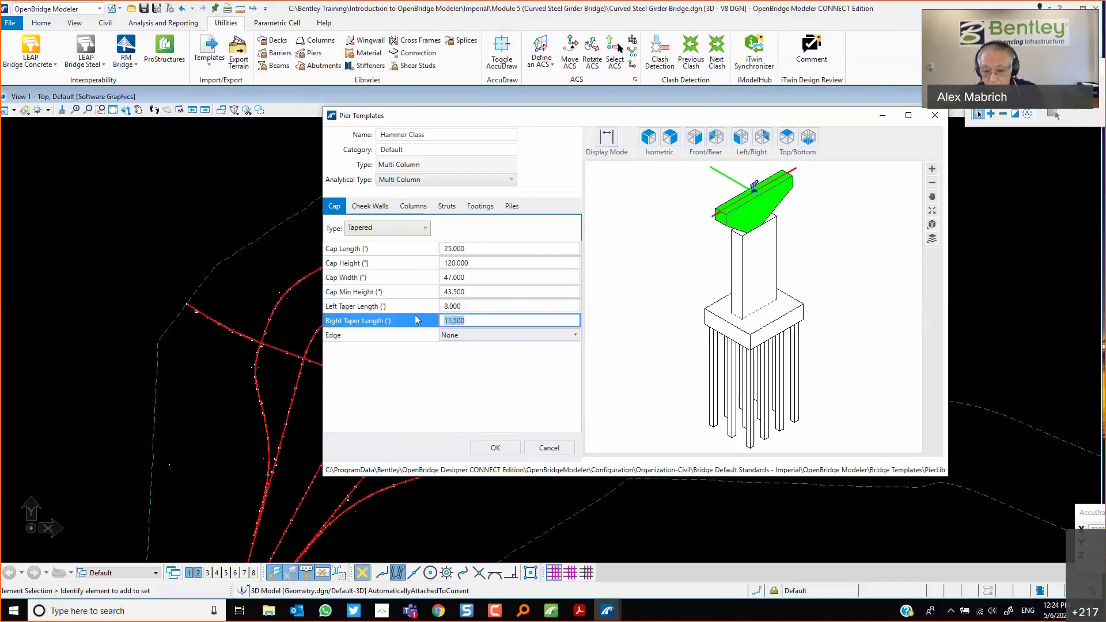
text(8.0)
key(Return)
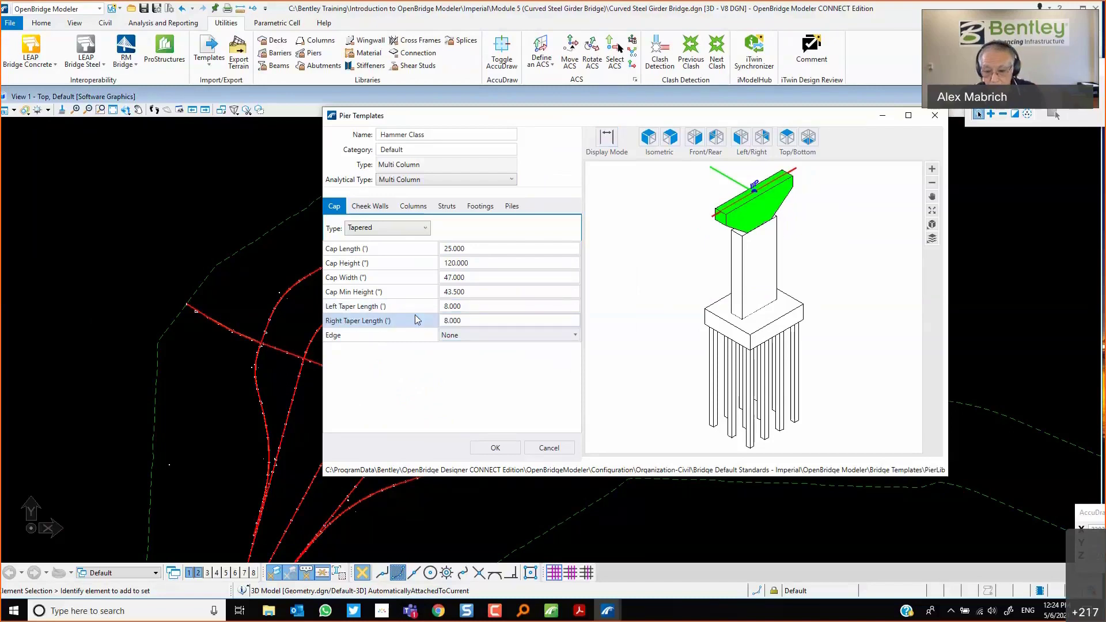
Change the pier template's analytical type to Hammer Head.
click(697, 141)
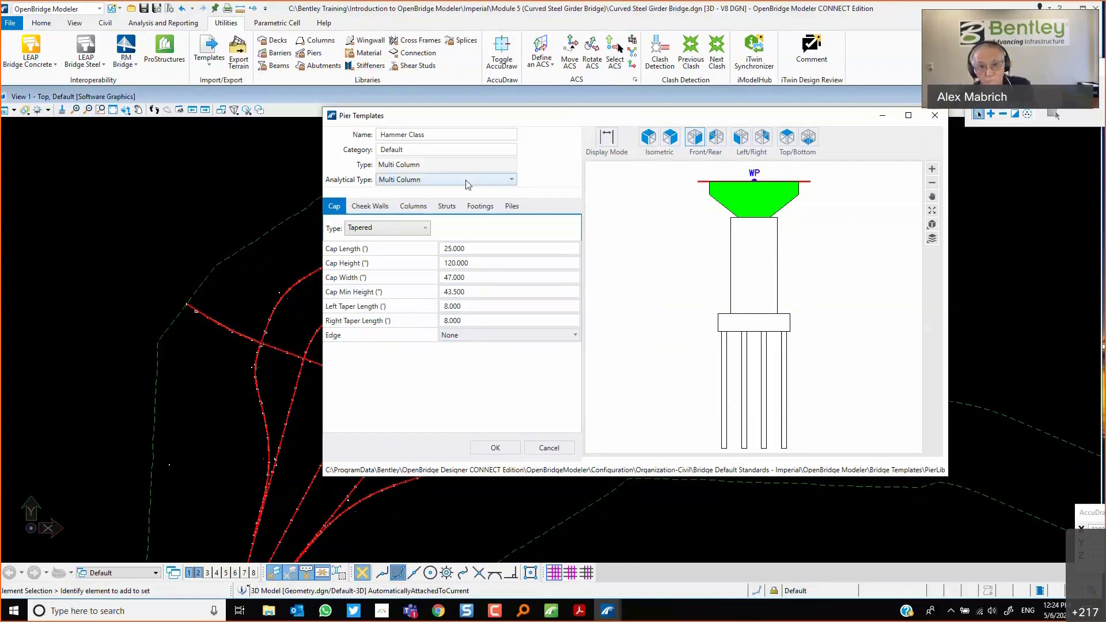
click(410, 184)
click(402, 205)
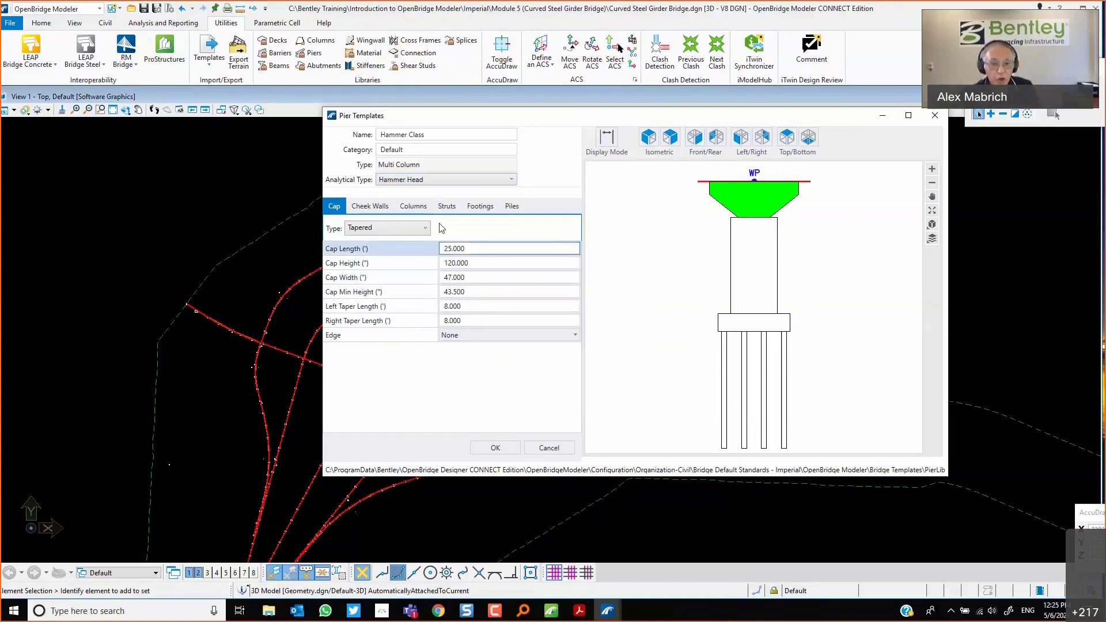
Set Column 1's width to 114.0 and confirm the Hammer Class pier template.
click(414, 215)
click(473, 318)
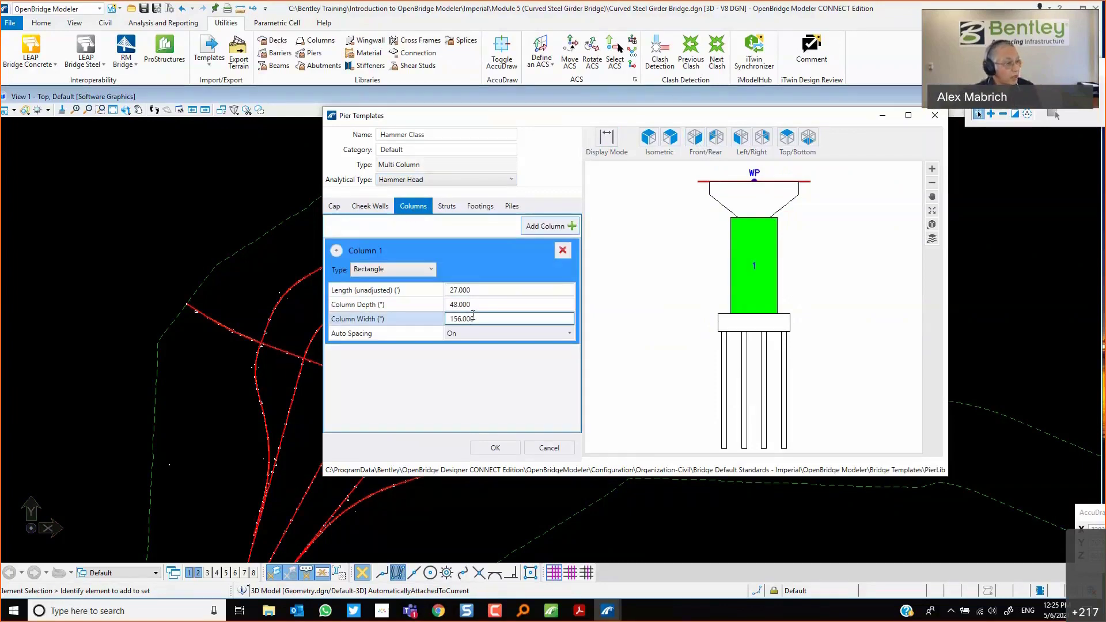
click(407, 323)
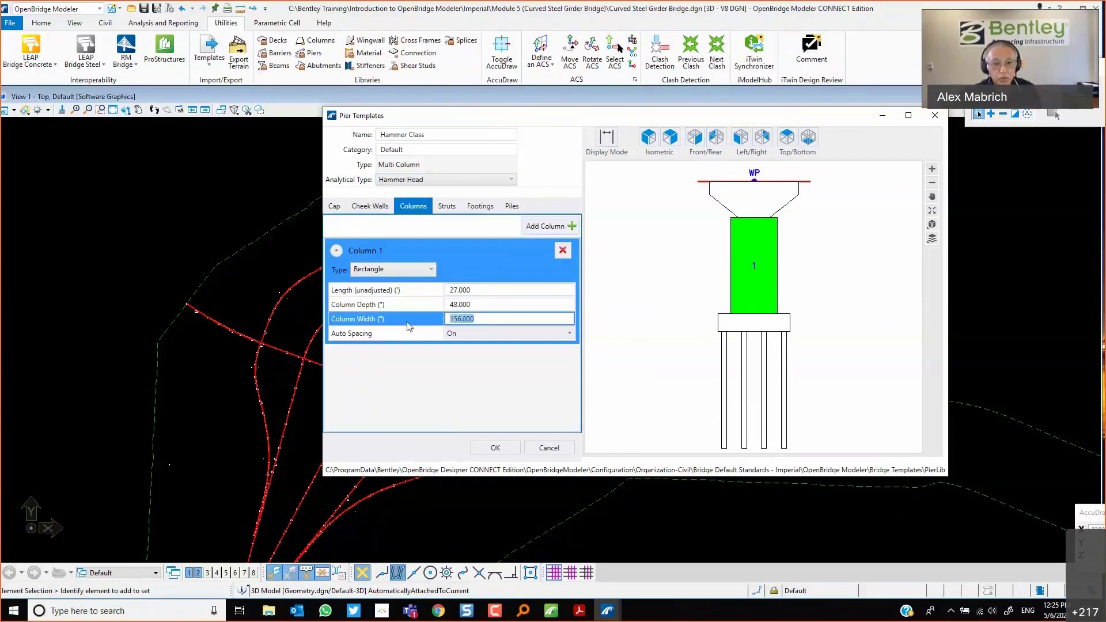
text(114.)
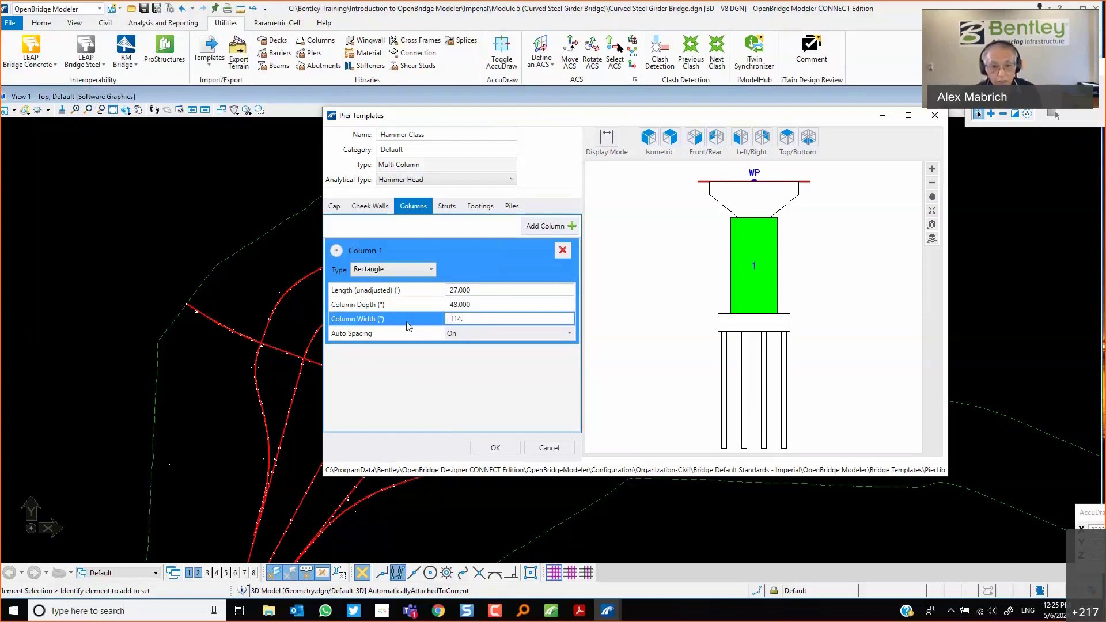
text(0)
key(Return)
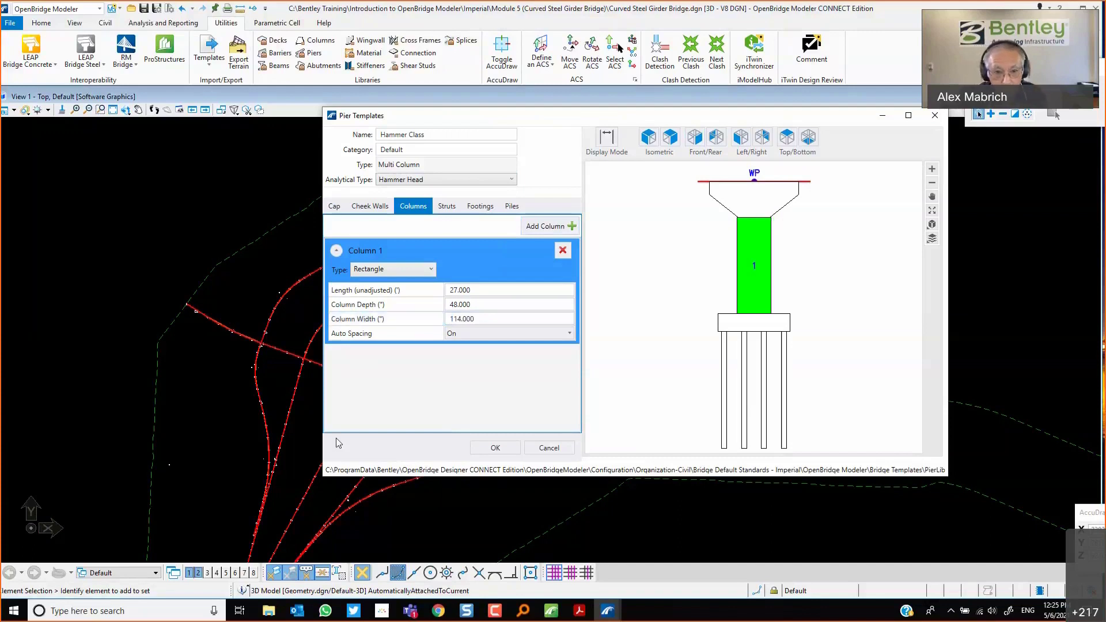
click(493, 449)
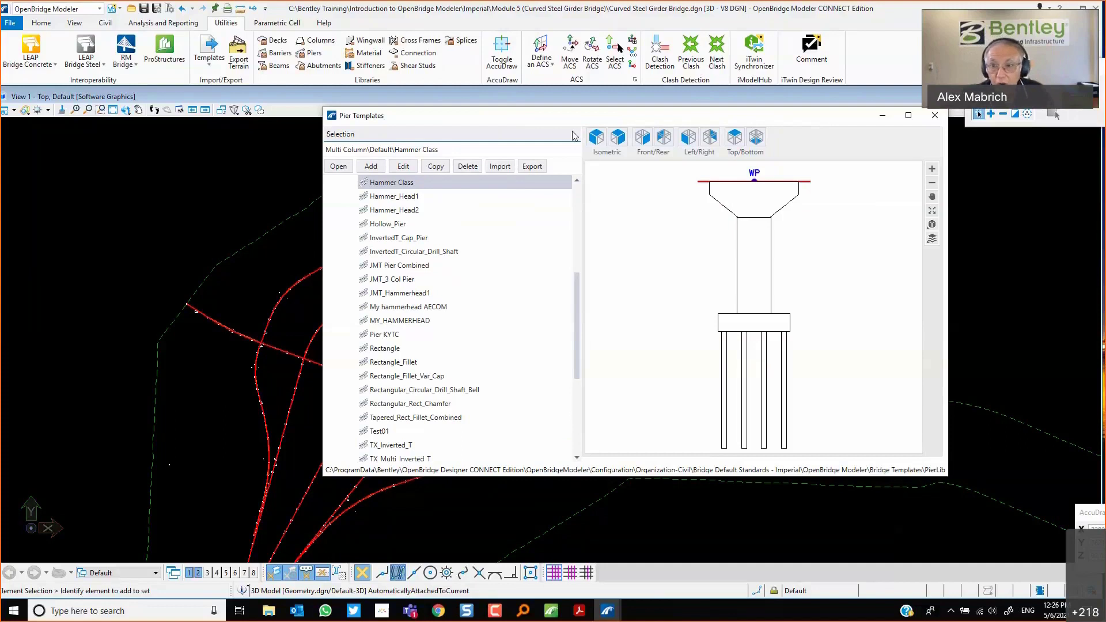
Close the pier template library and open the Bridge Wizard.
click(941, 120)
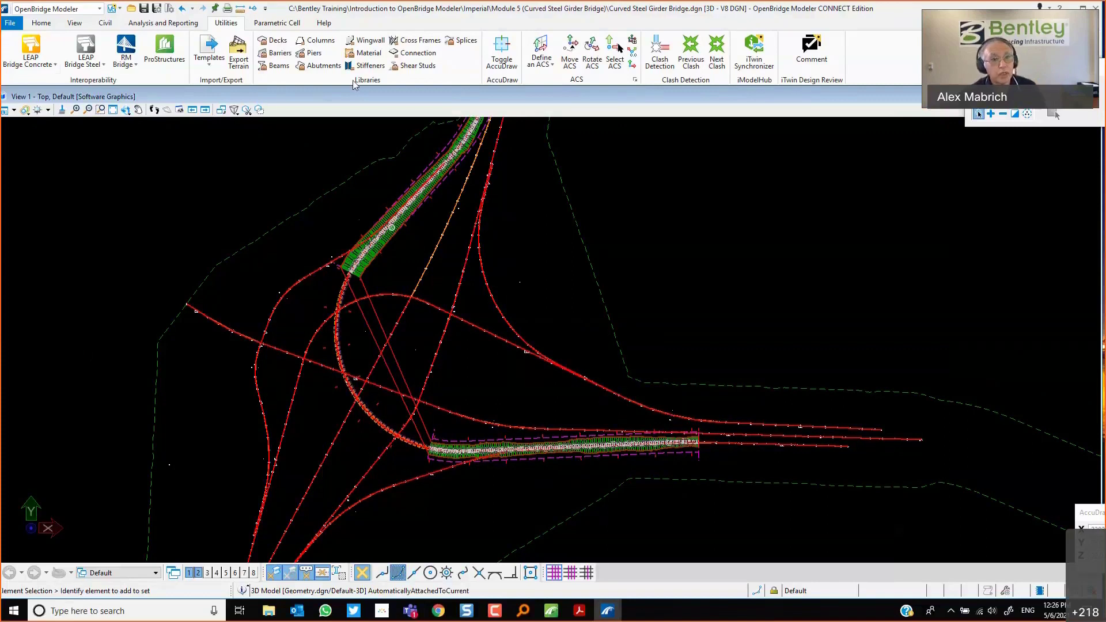
click(40, 23)
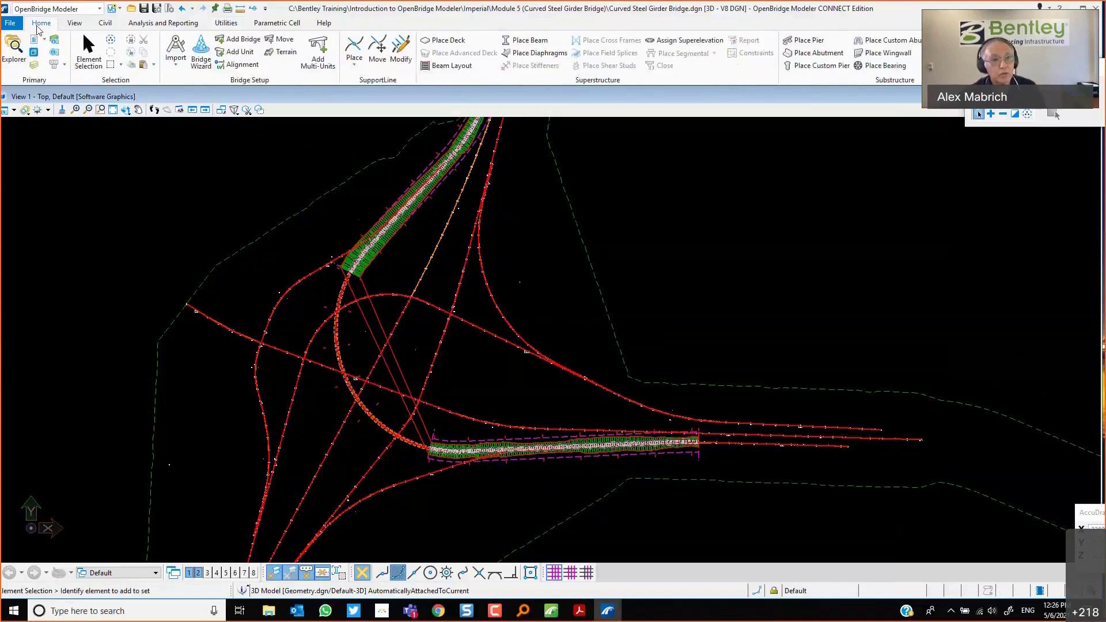
click(201, 58)
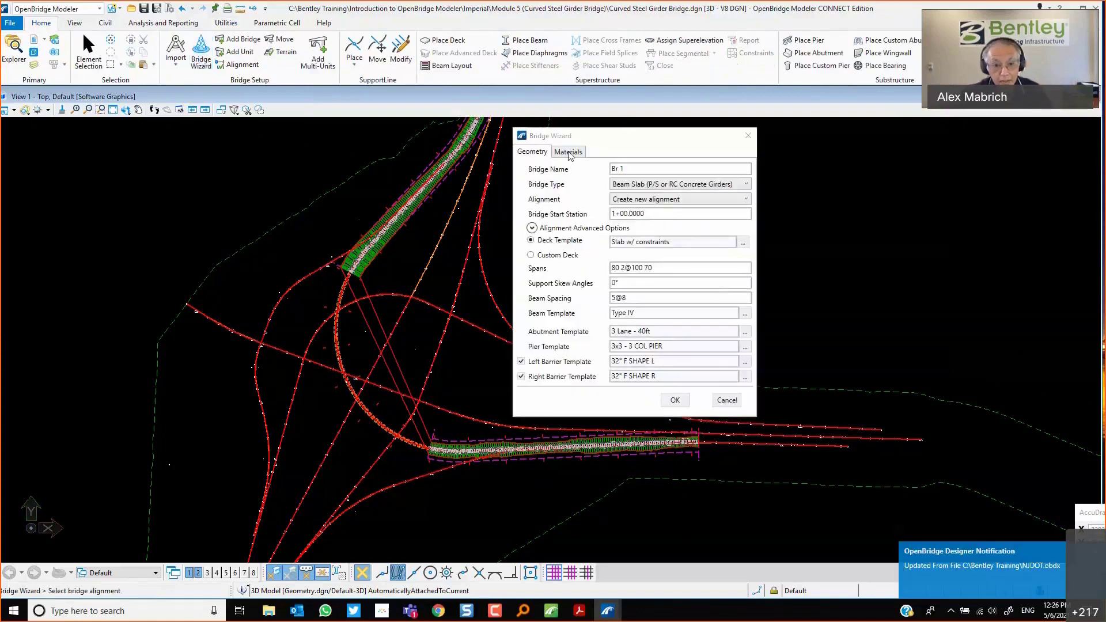
Set the bridge type to Beam Slab (Steel Girders) and pick the Ramp C alignment and its start station.
click(569, 153)
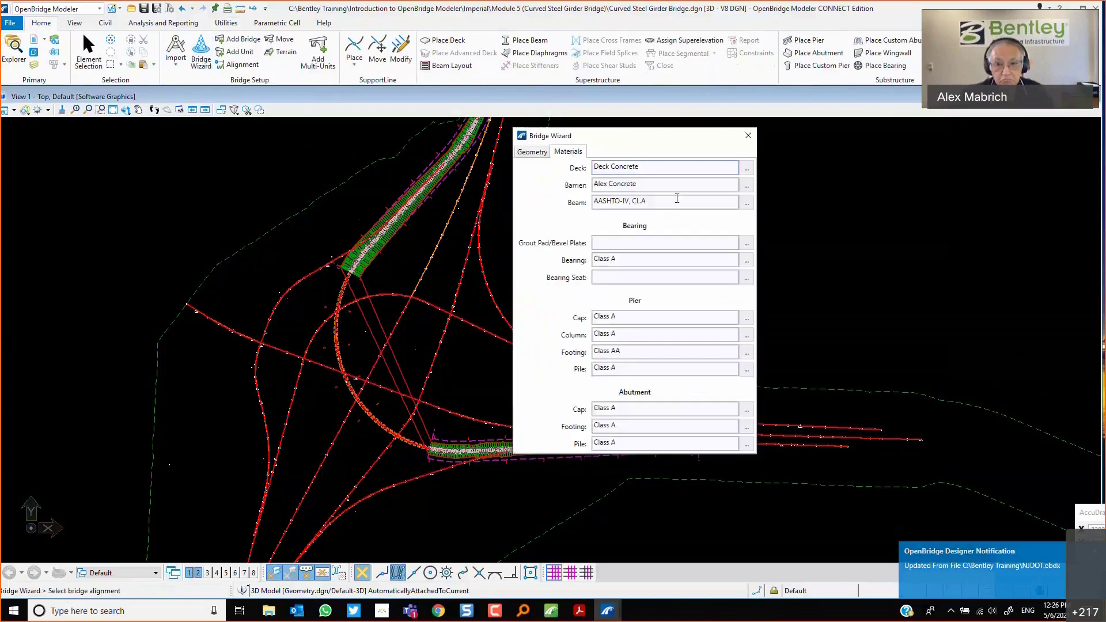
click(533, 151)
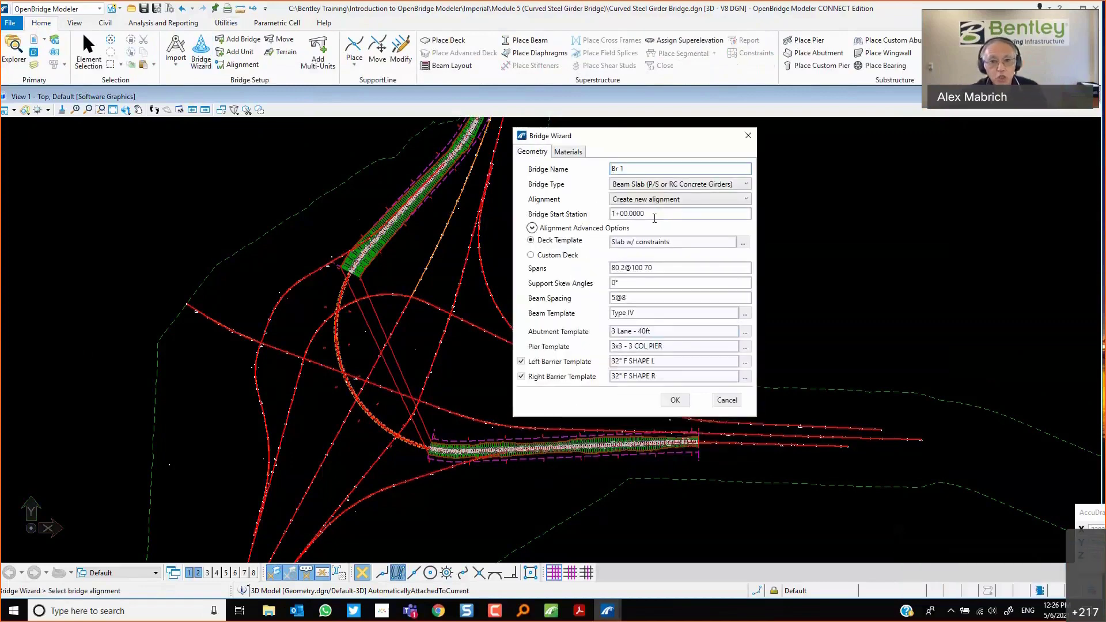
scroll(379, 308, up, 3)
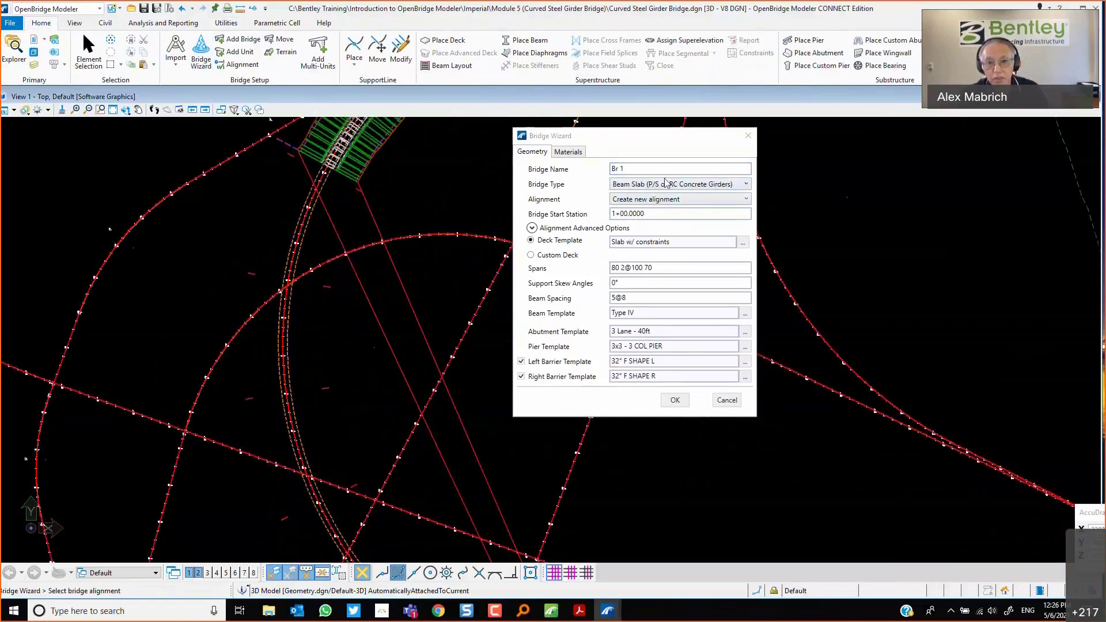
click(647, 185)
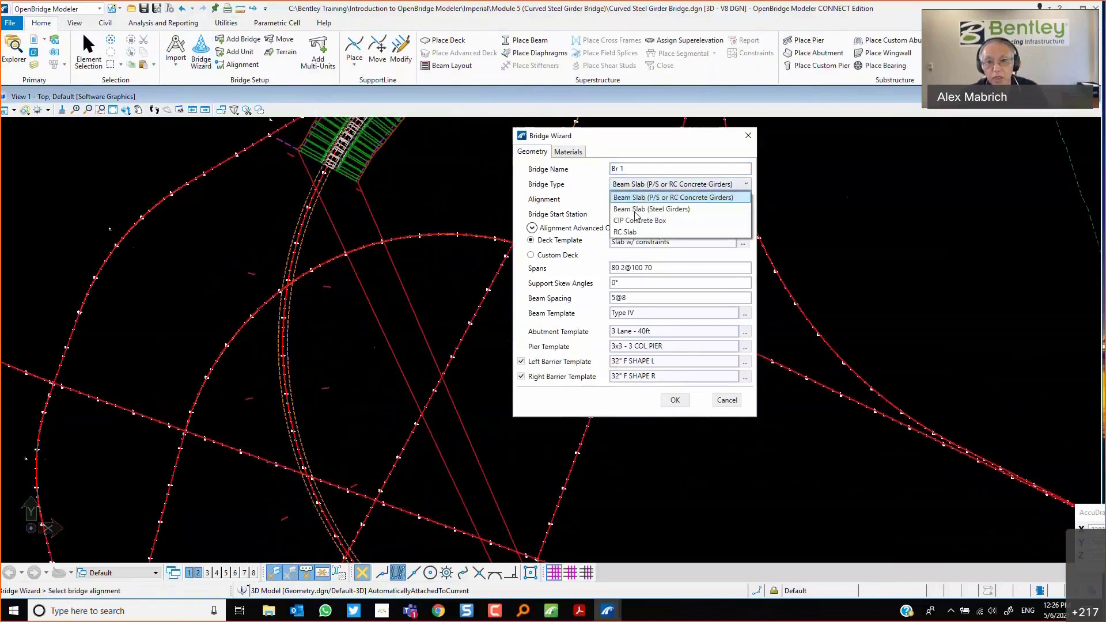
click(636, 210)
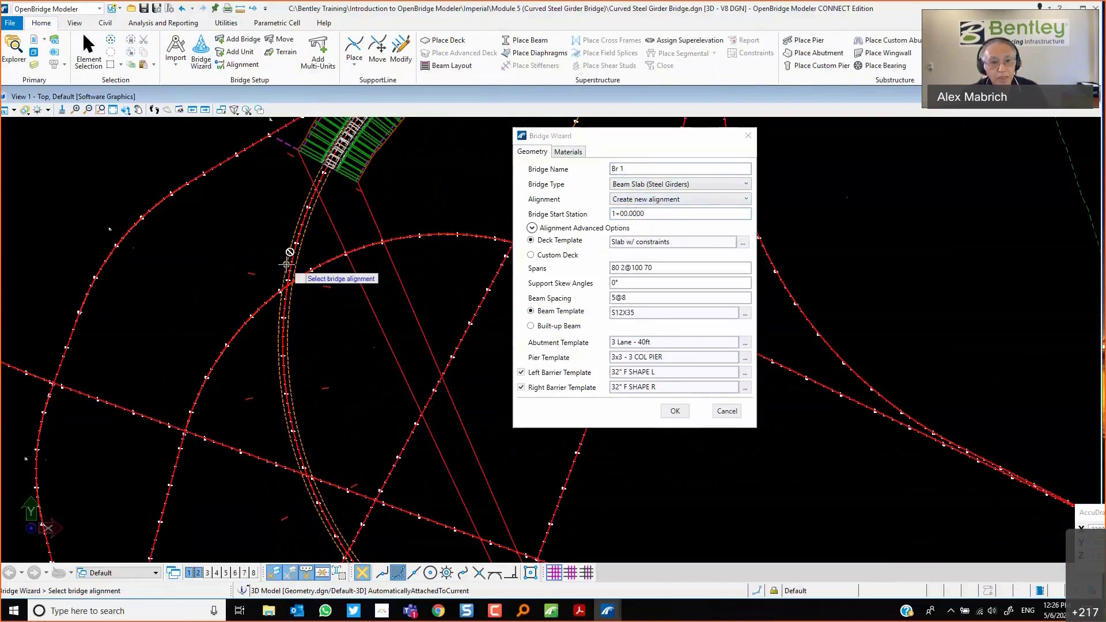
click(288, 265)
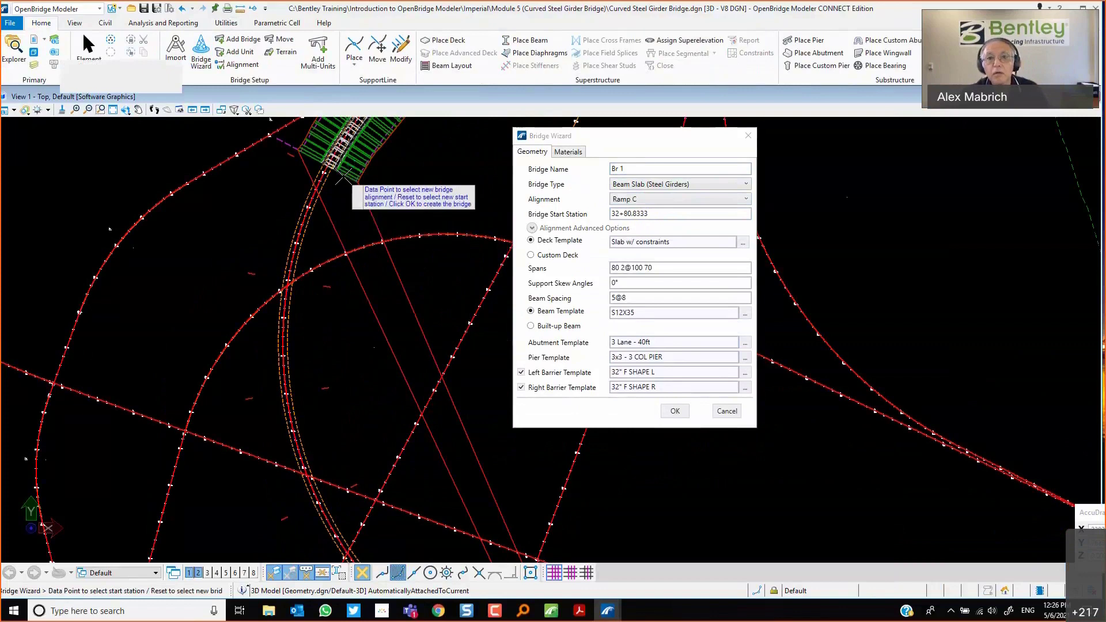
click(349, 176)
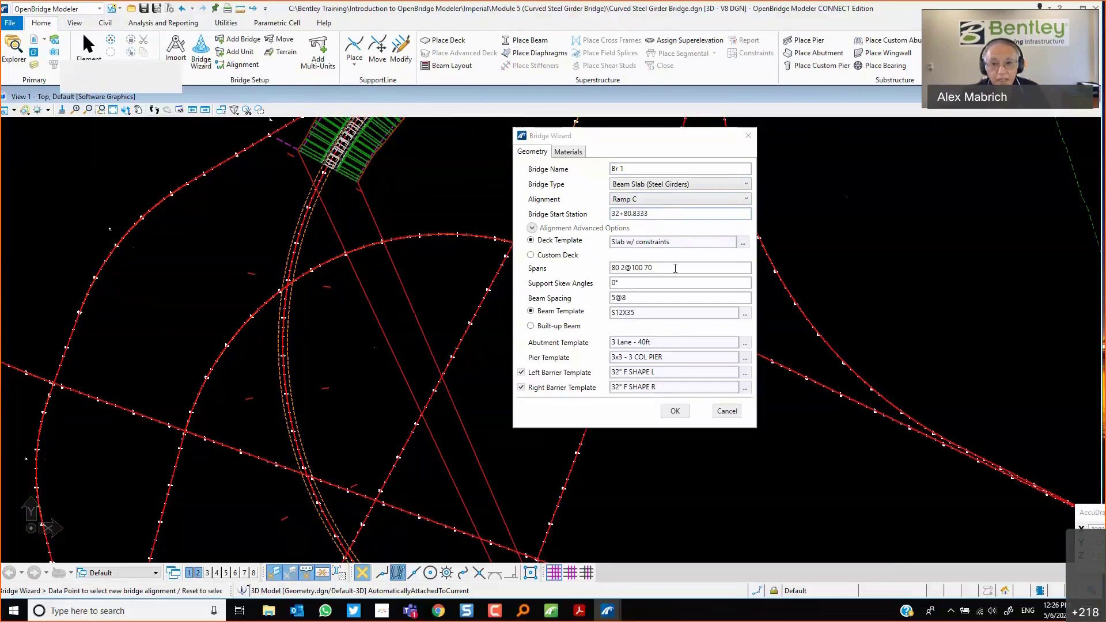
Choose the Ramp Class deck template from the Deck Slabs templates.
click(743, 243)
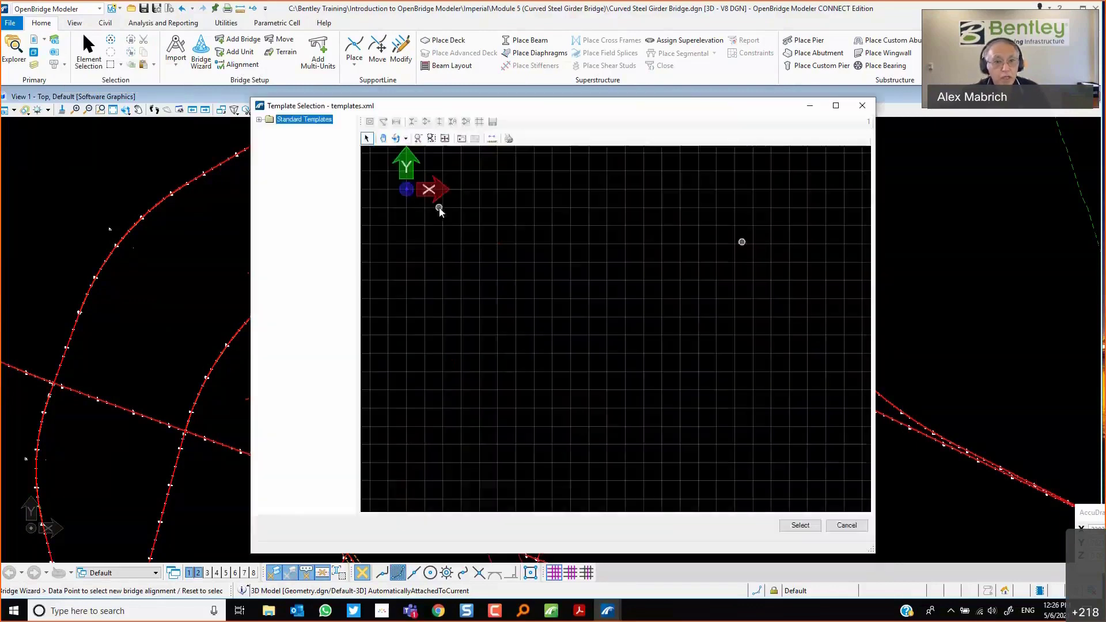
click(259, 119)
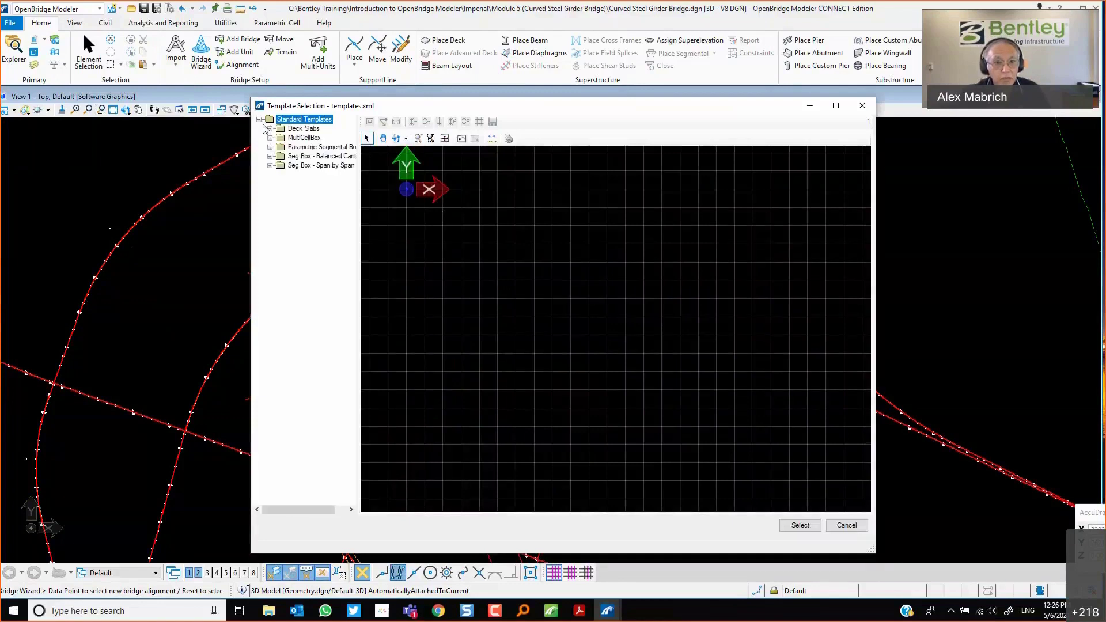
click(269, 128)
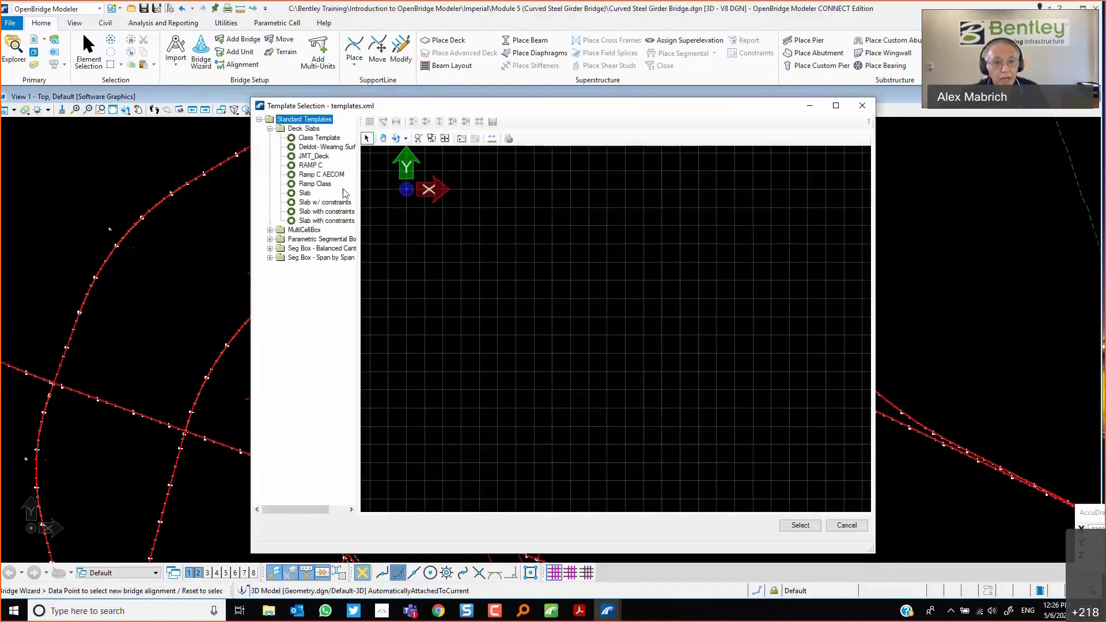
click(322, 184)
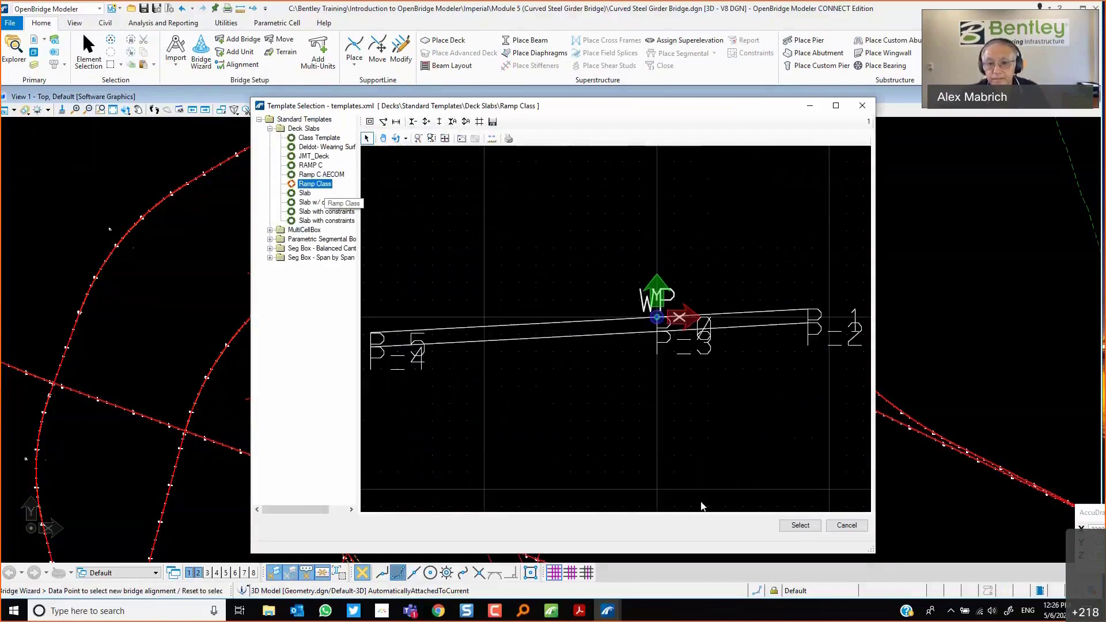
click(798, 525)
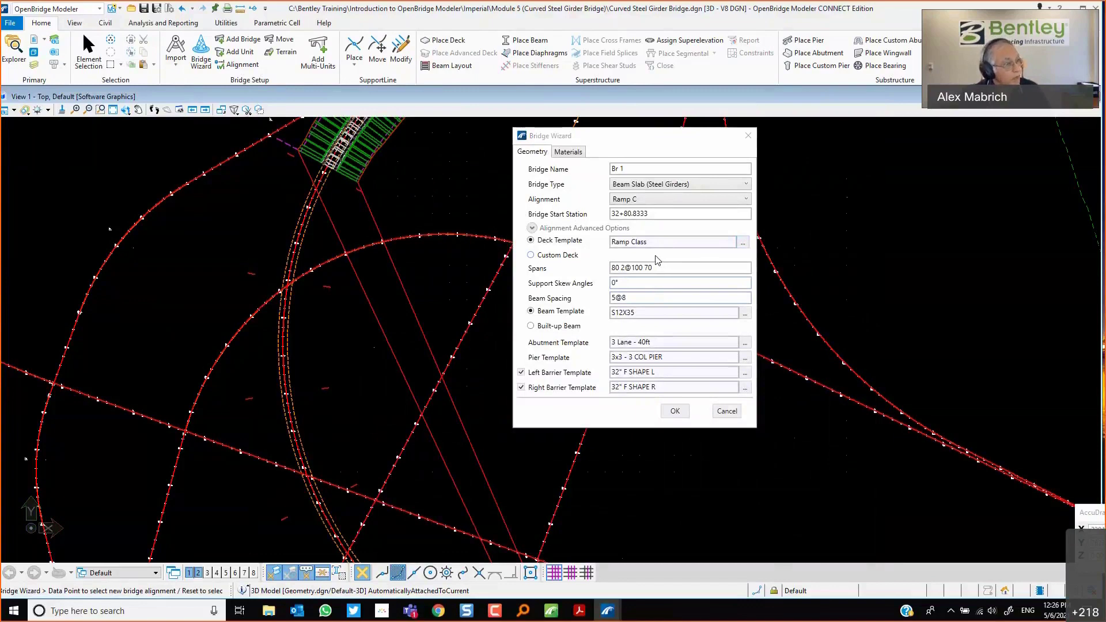
Set the spans to 10@180.
click(663, 268)
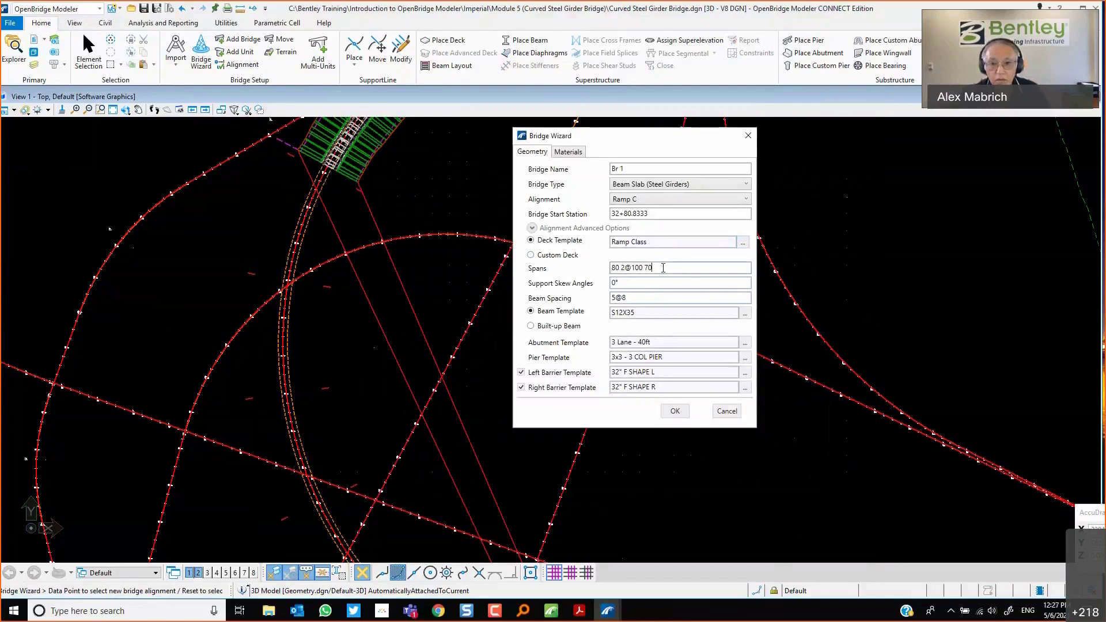
drag(663, 268, 599, 272)
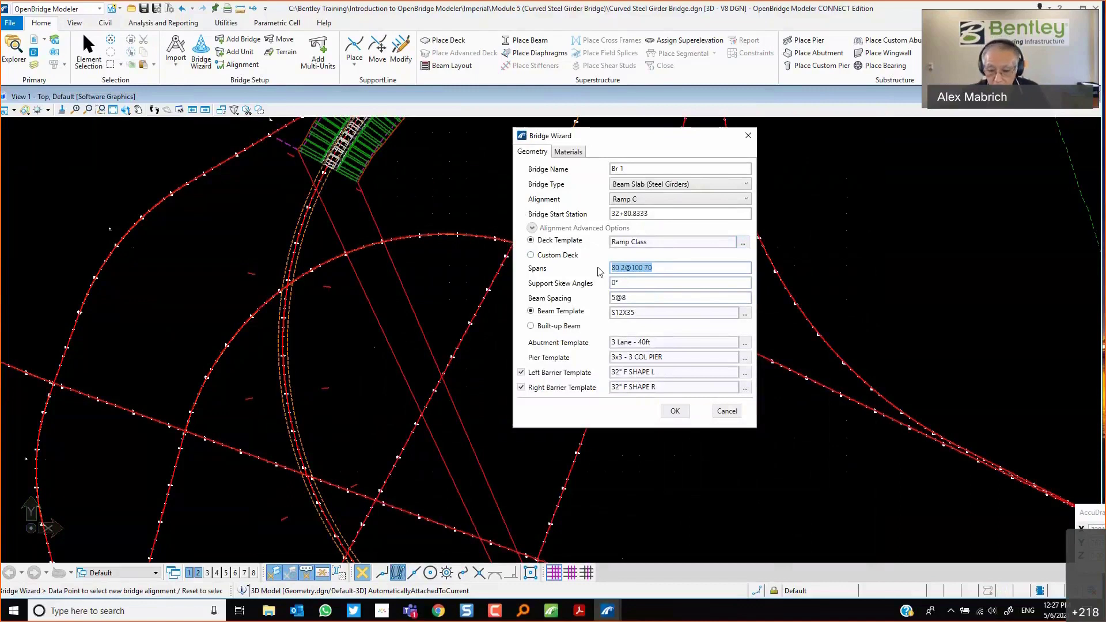
text(1)
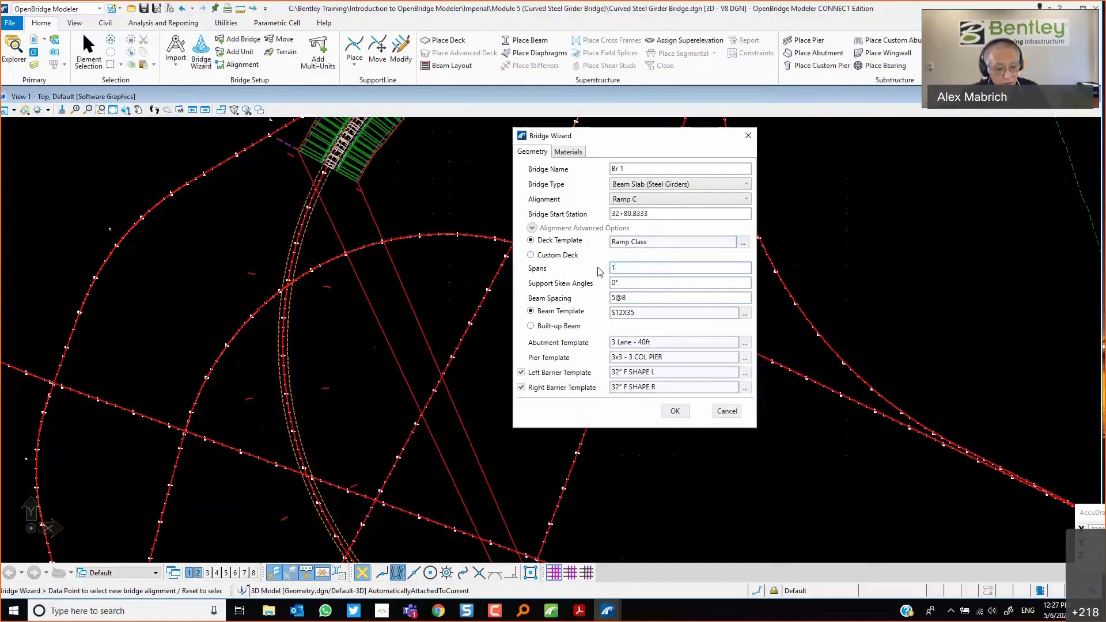
text(0@180)
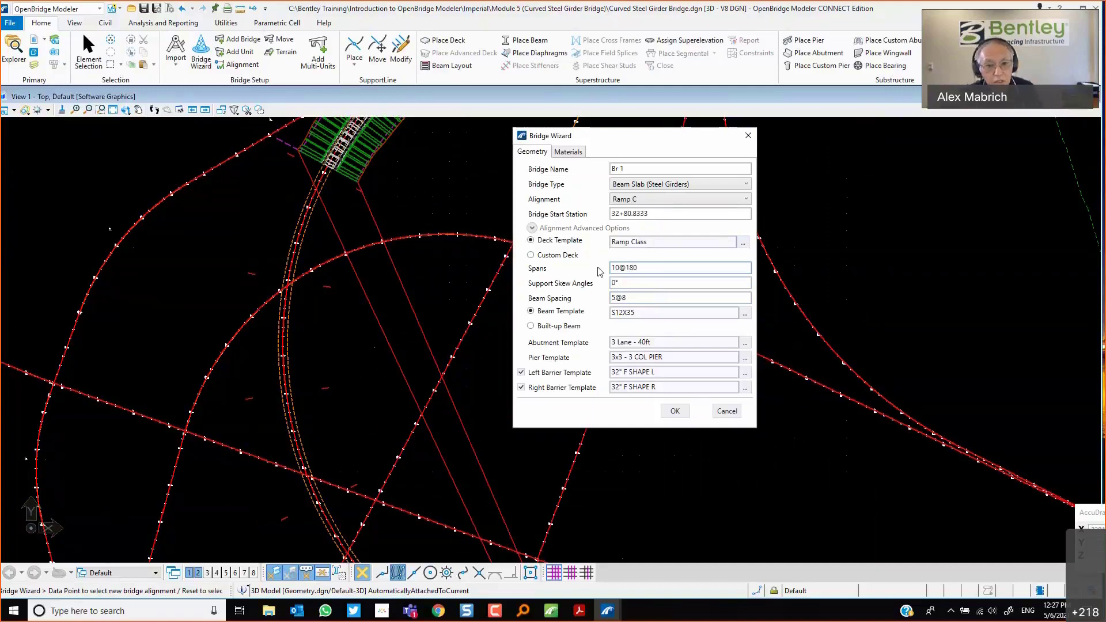
Experiment with span entries 180 100 120 and 100 2@120 before re-entering 10@180.
scroll(431, 429, down, 3)
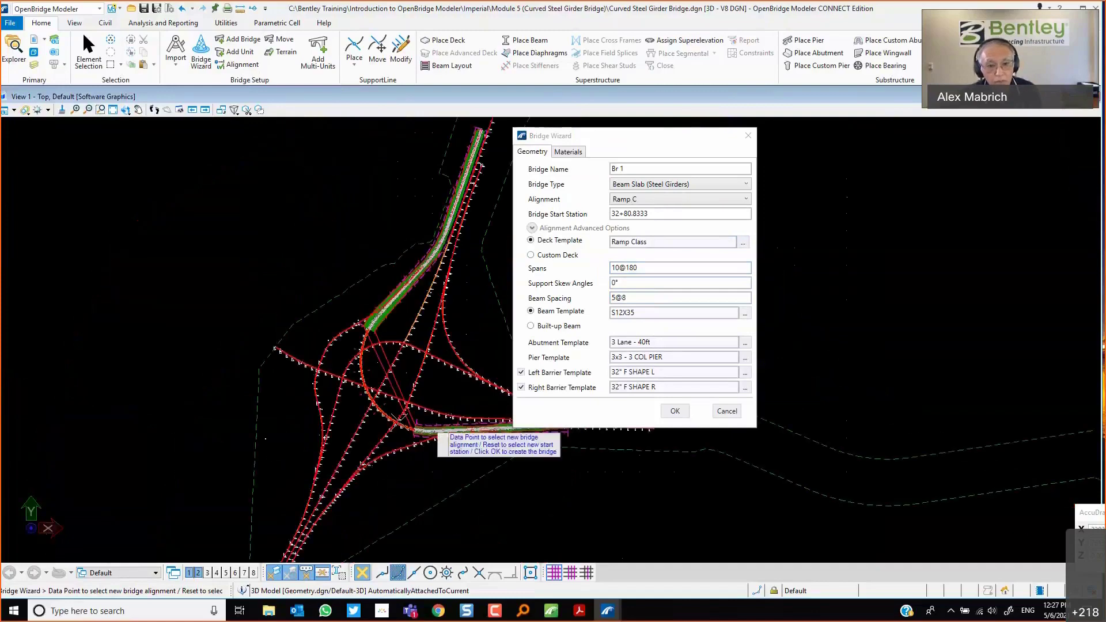
scroll(403, 418, up, 2)
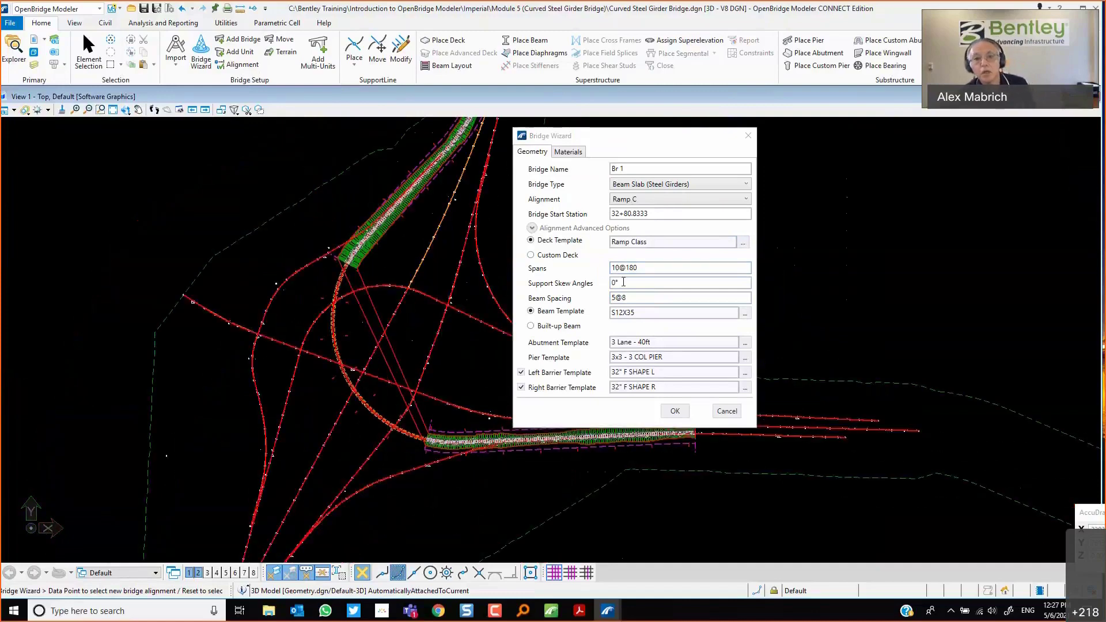
drag(624, 283, 596, 288)
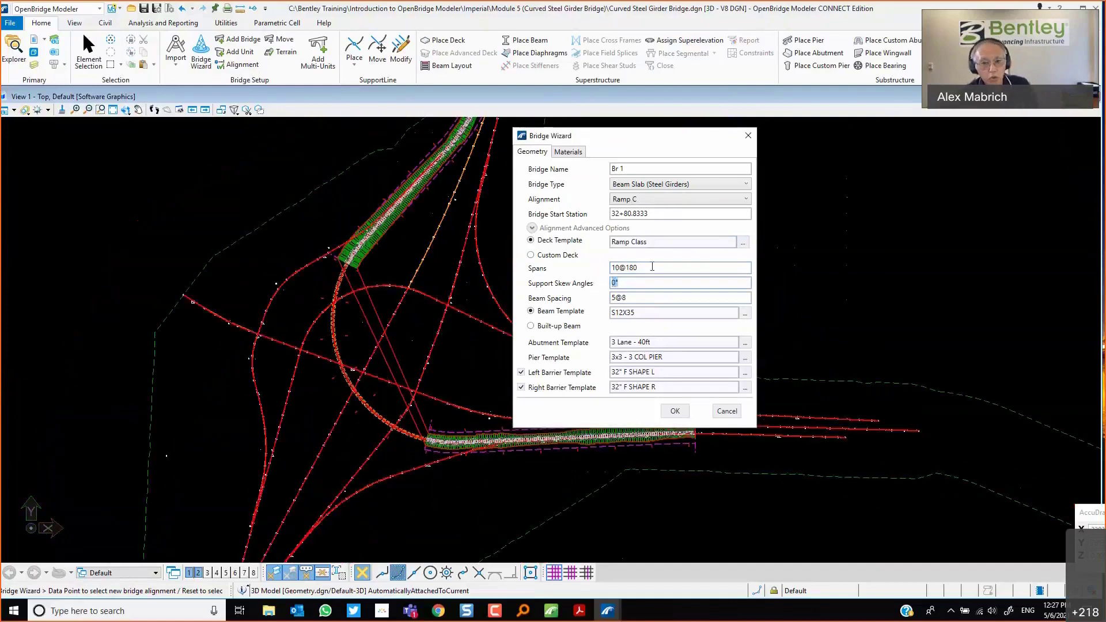
drag(652, 265, 540, 276)
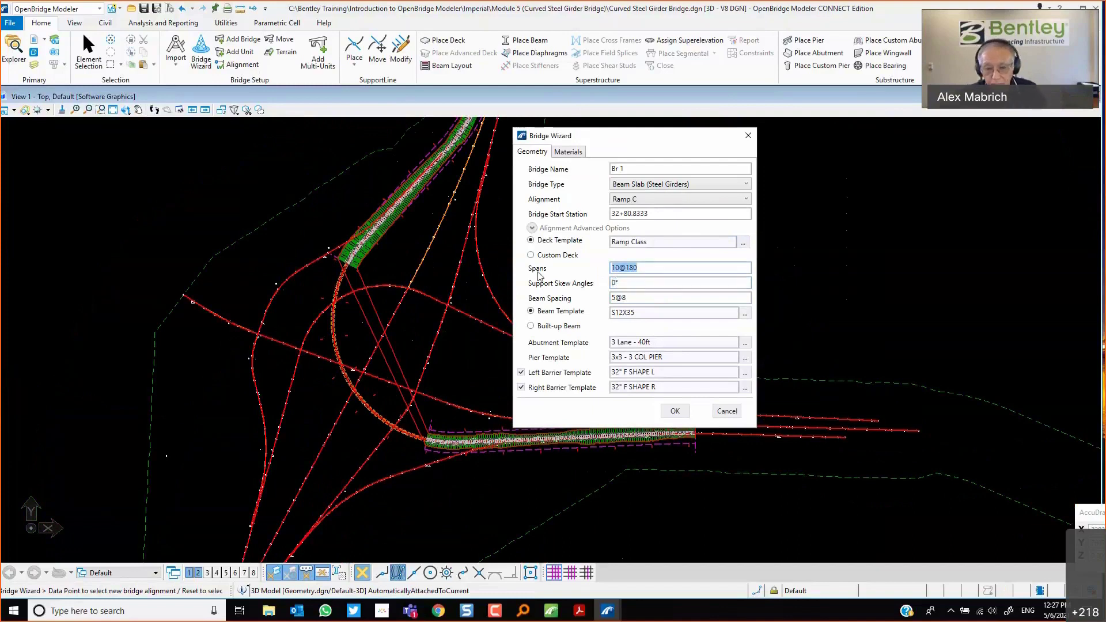
text(18)
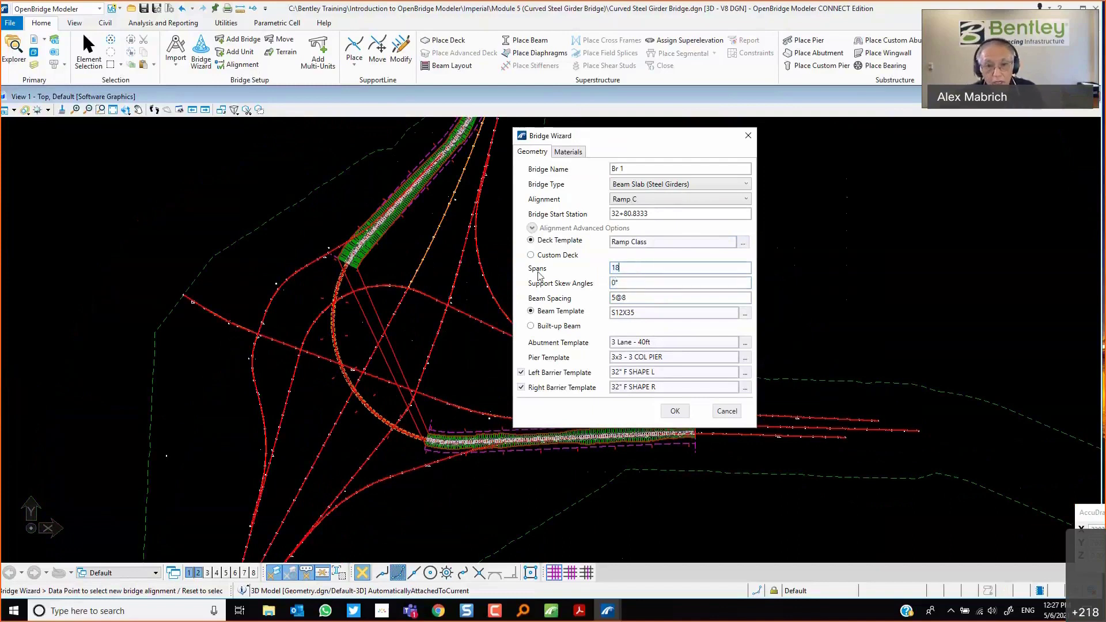
text(0 100 )
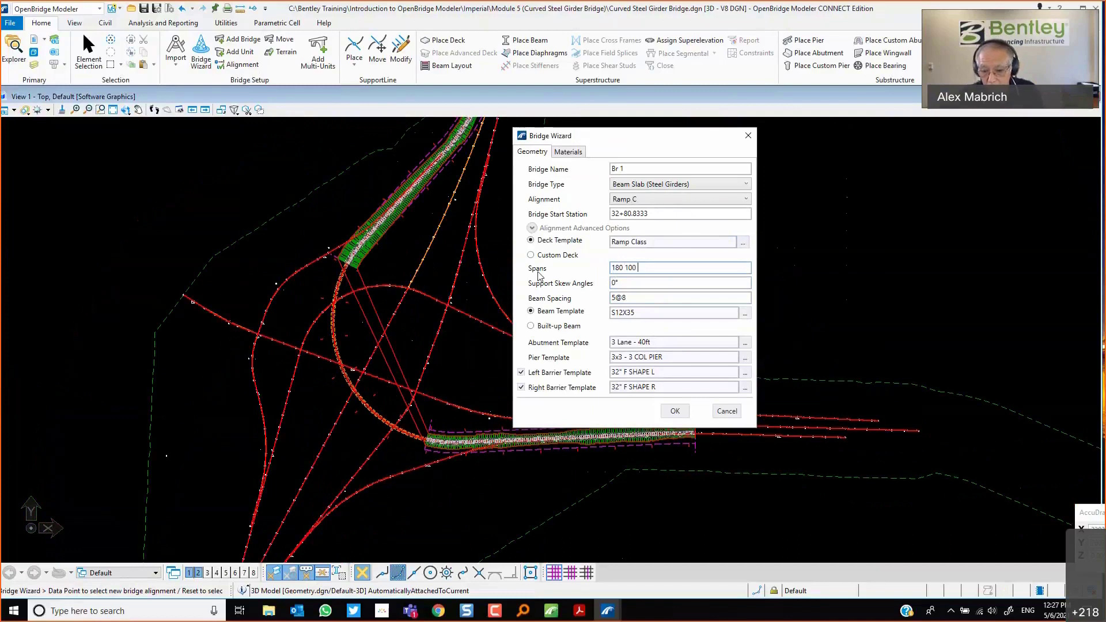
text(120)
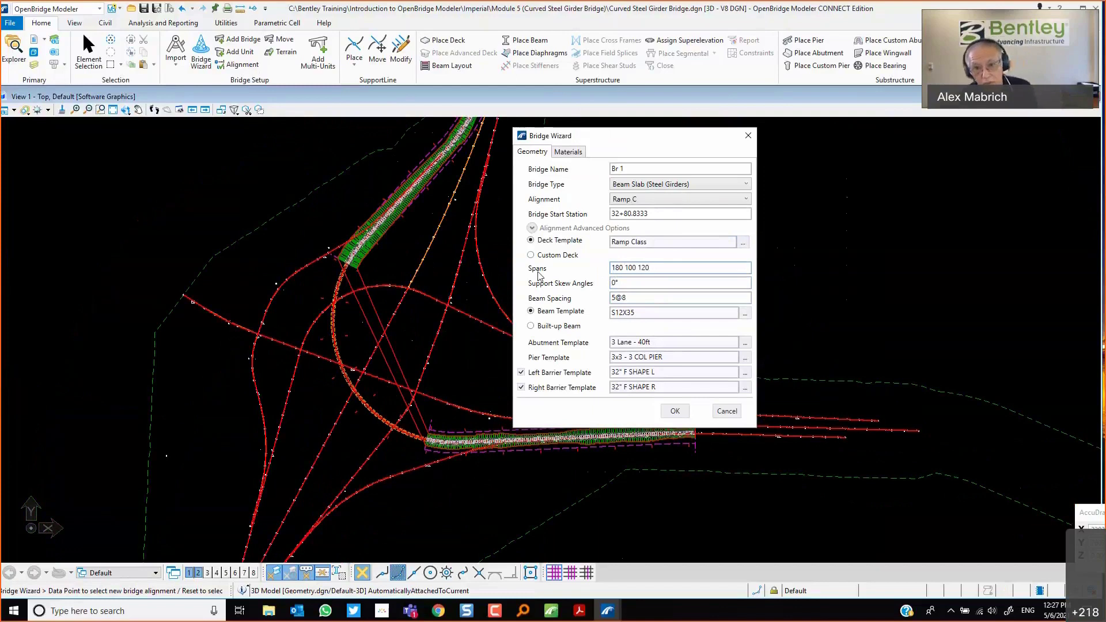
key(BackSpace)
key(BackSpace)
key(BackSpace)
key(BackSpace)
key(BackSpace)
key(BackSpace)
key(BackSpace)
key(BackSpace)
key(BackSpace)
key(BackSpace)
key(BackSpace)
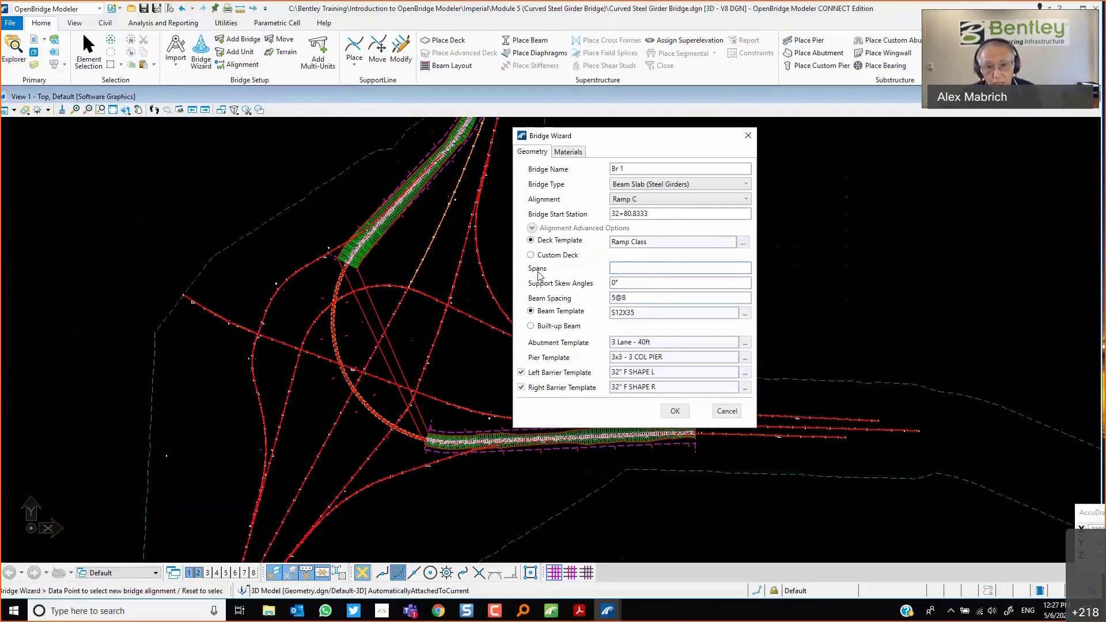
text(100)
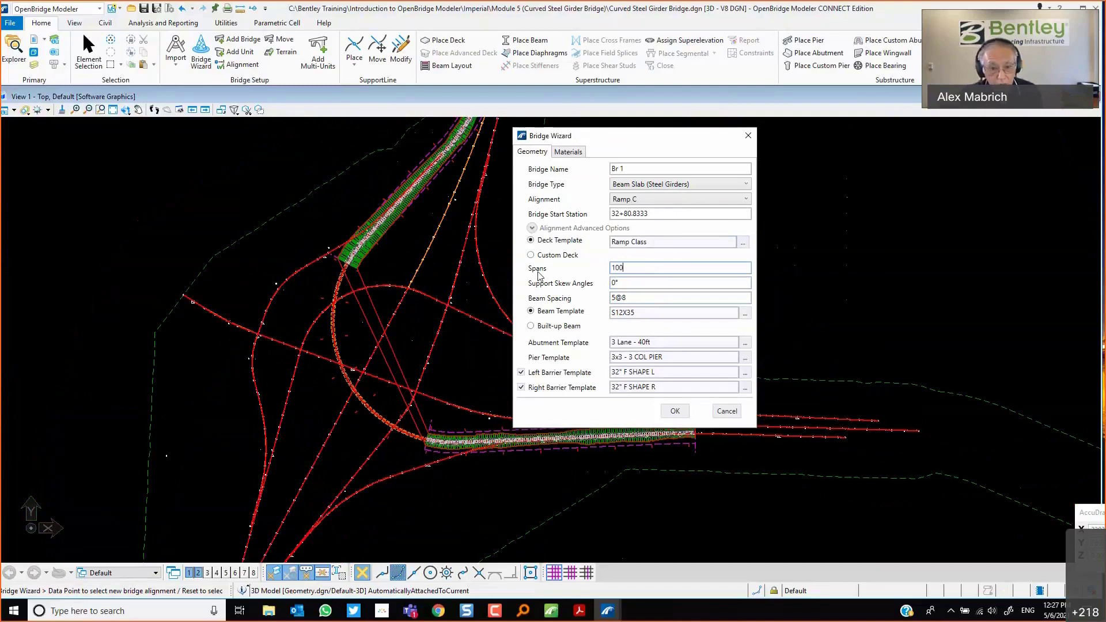
text( 2)
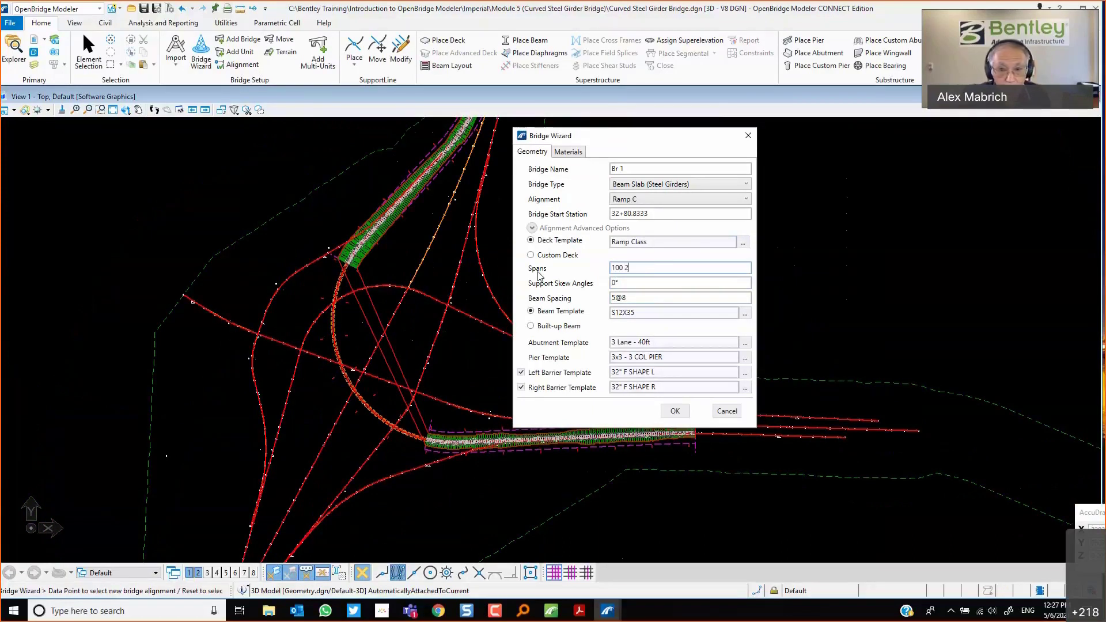
text(@120)
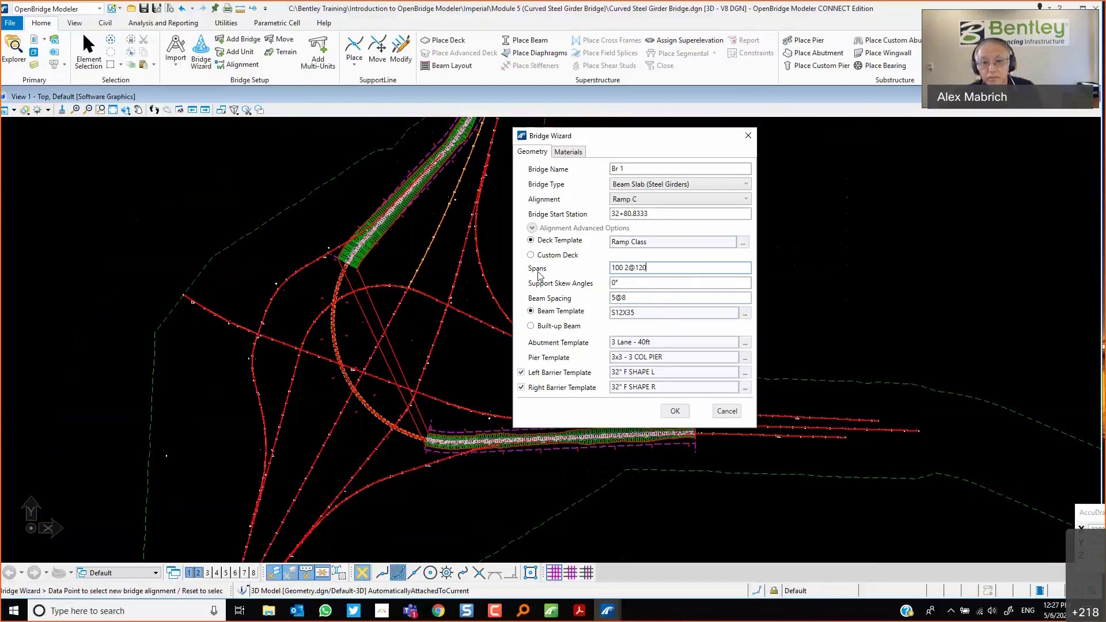
key(BackSpace)
key(BackSpace)
key(BackSpace)
key(BackSpace)
key(BackSpace)
key(BackSpace)
key(BackSpace)
key(BackSpace)
text(10@180)
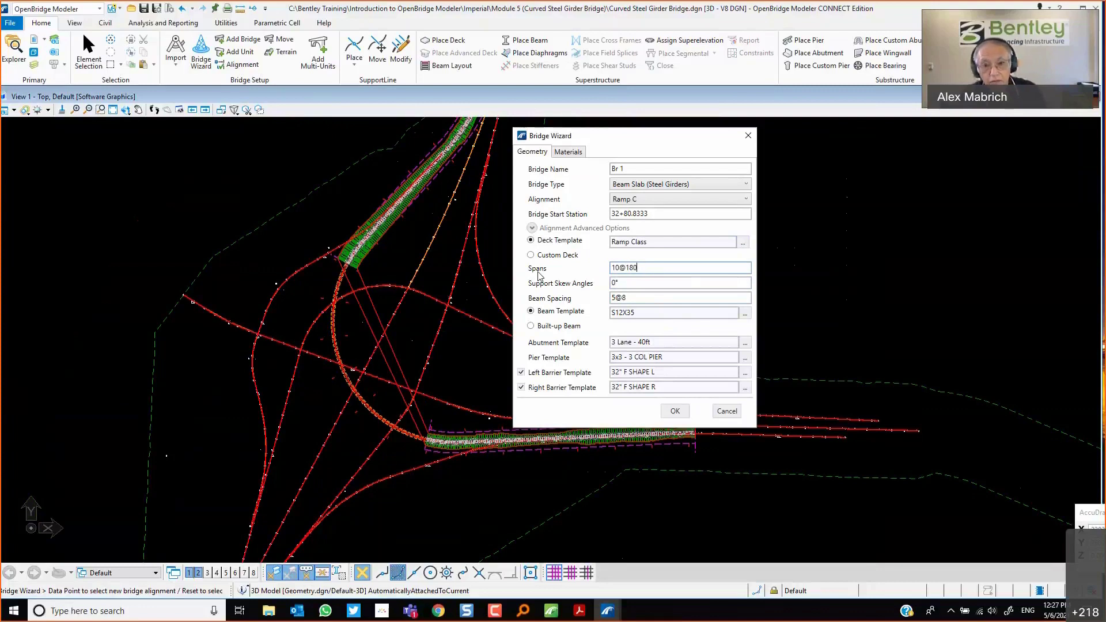
key(Tab)
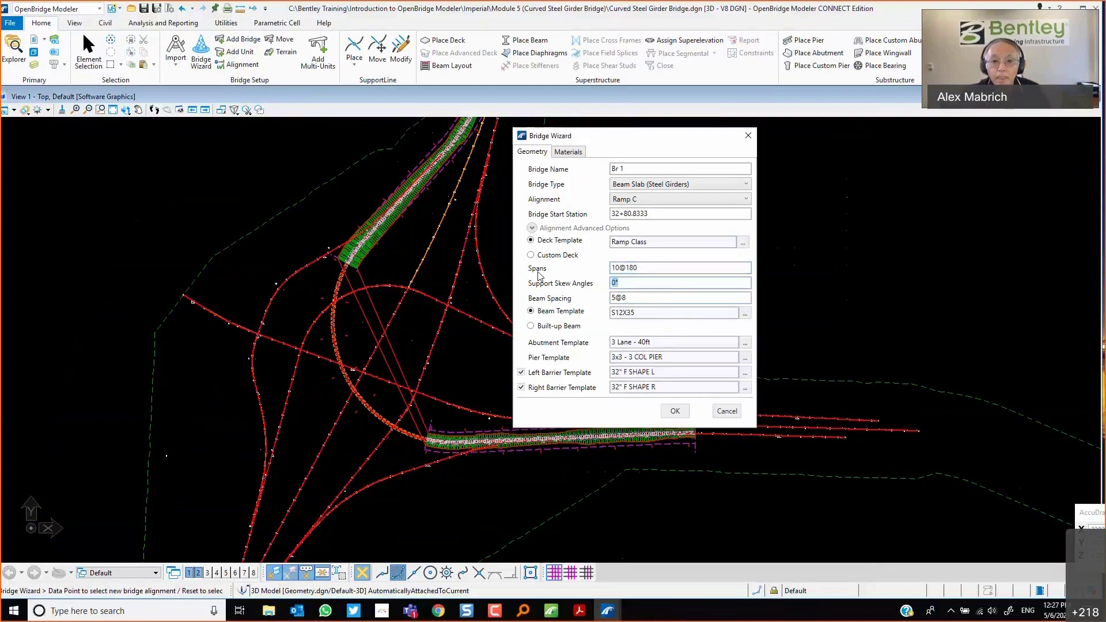
key(Tab)
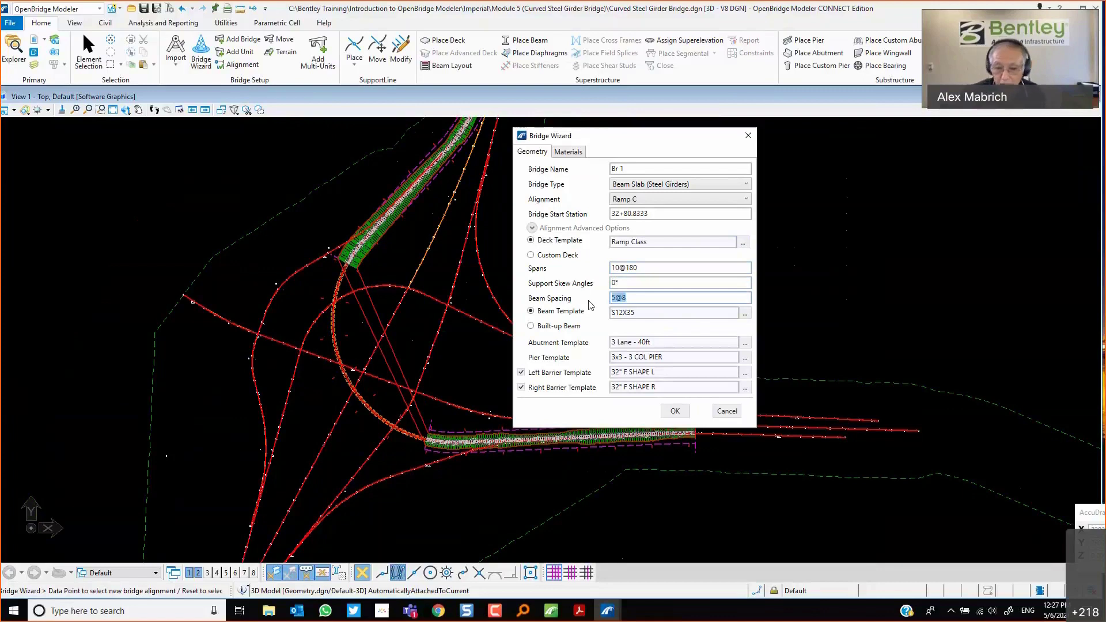
text(4)
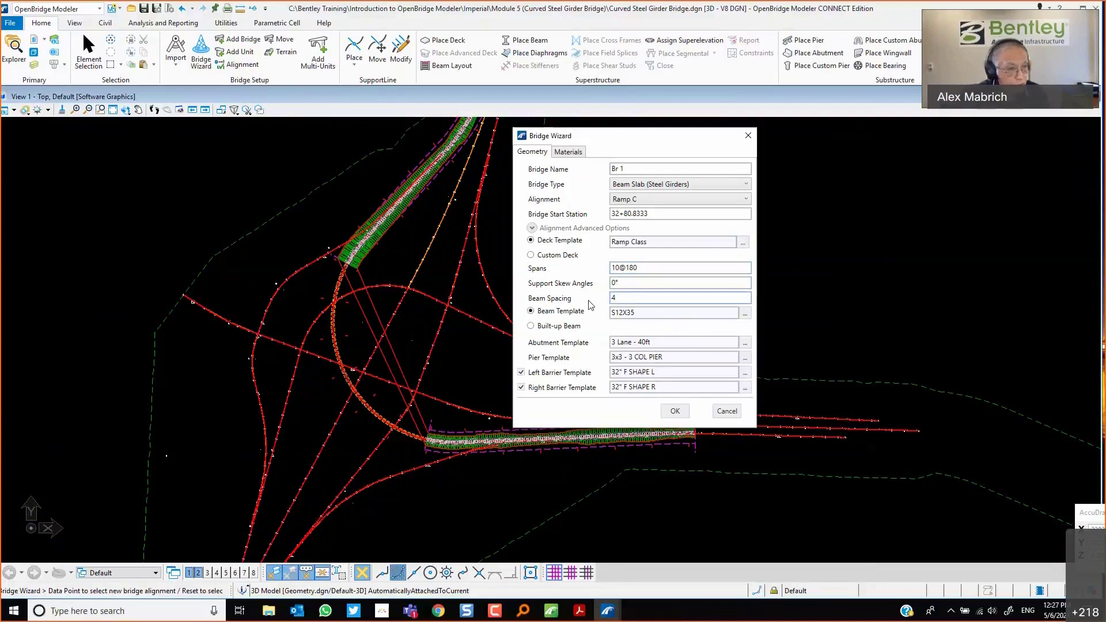
text(@)
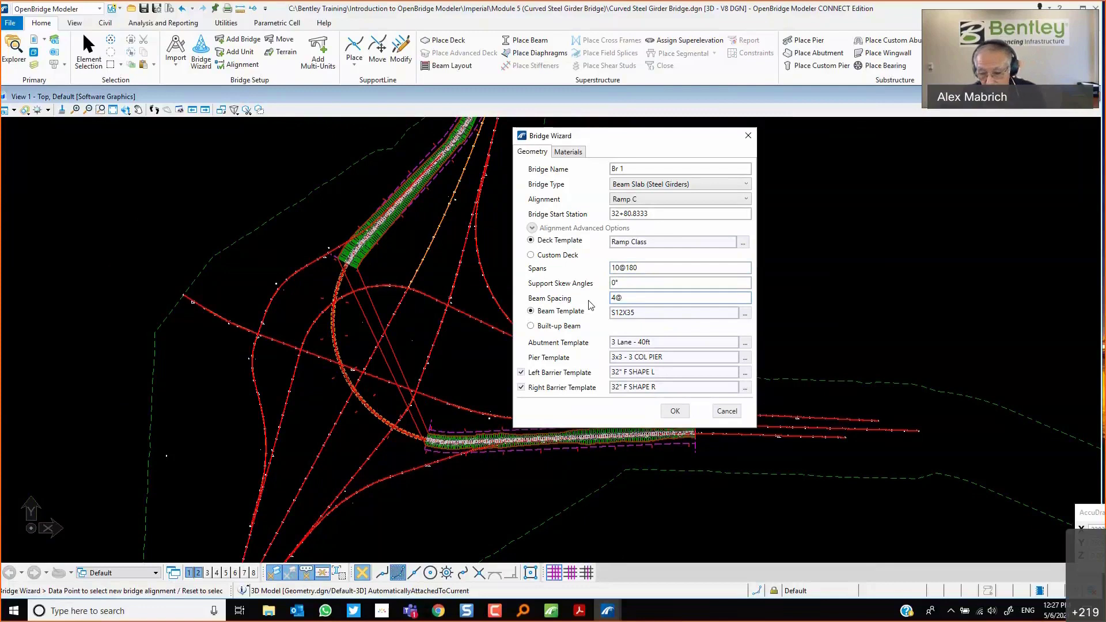
text(6.45)
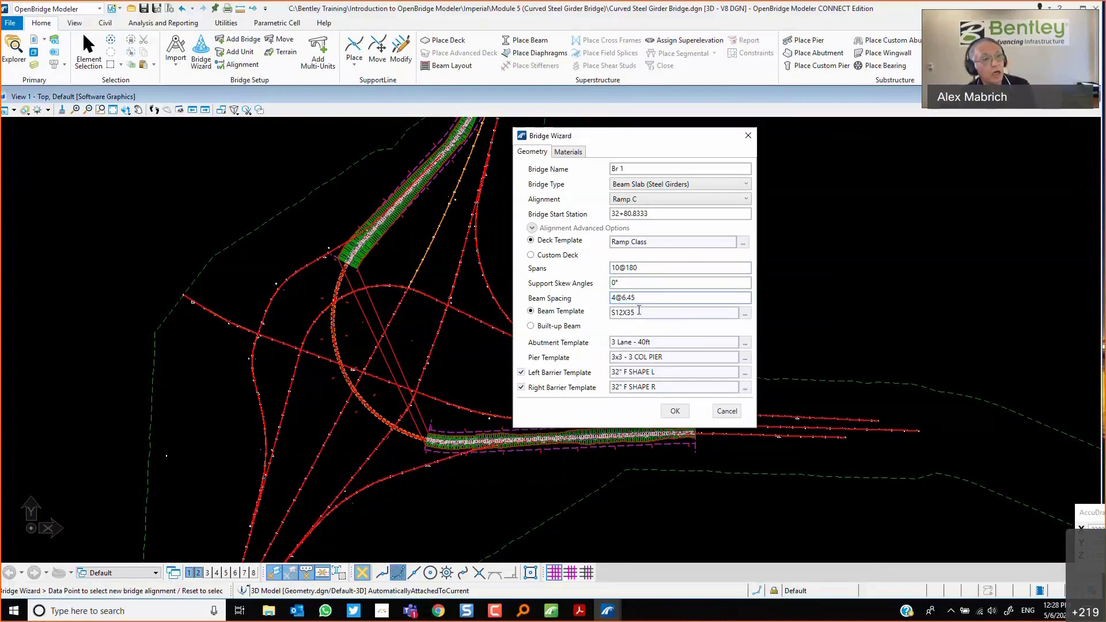
click(743, 317)
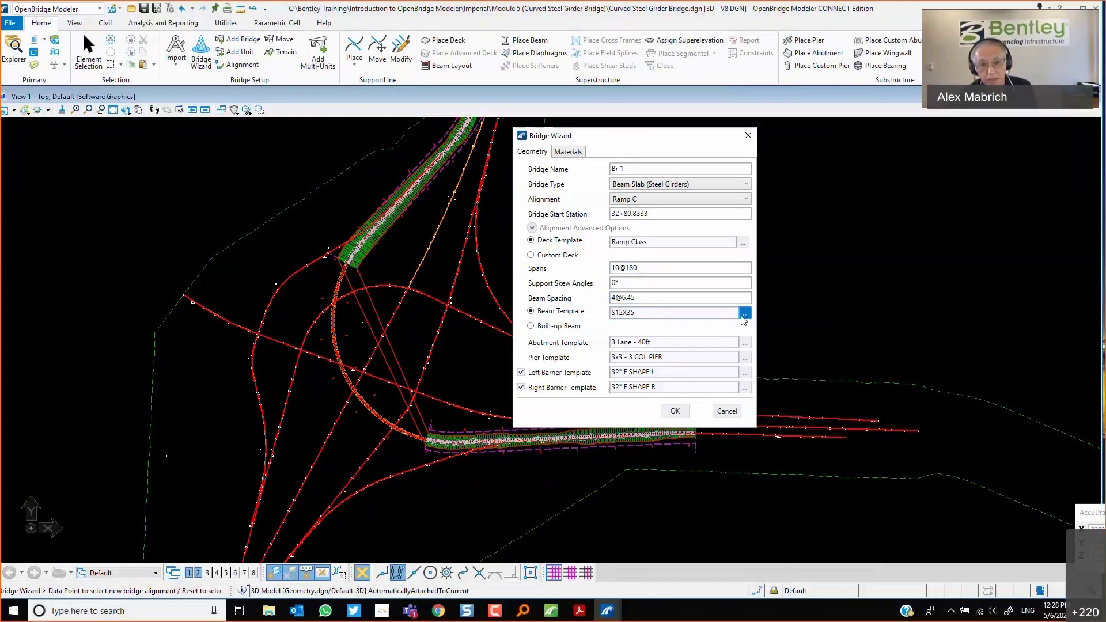
click(313, 305)
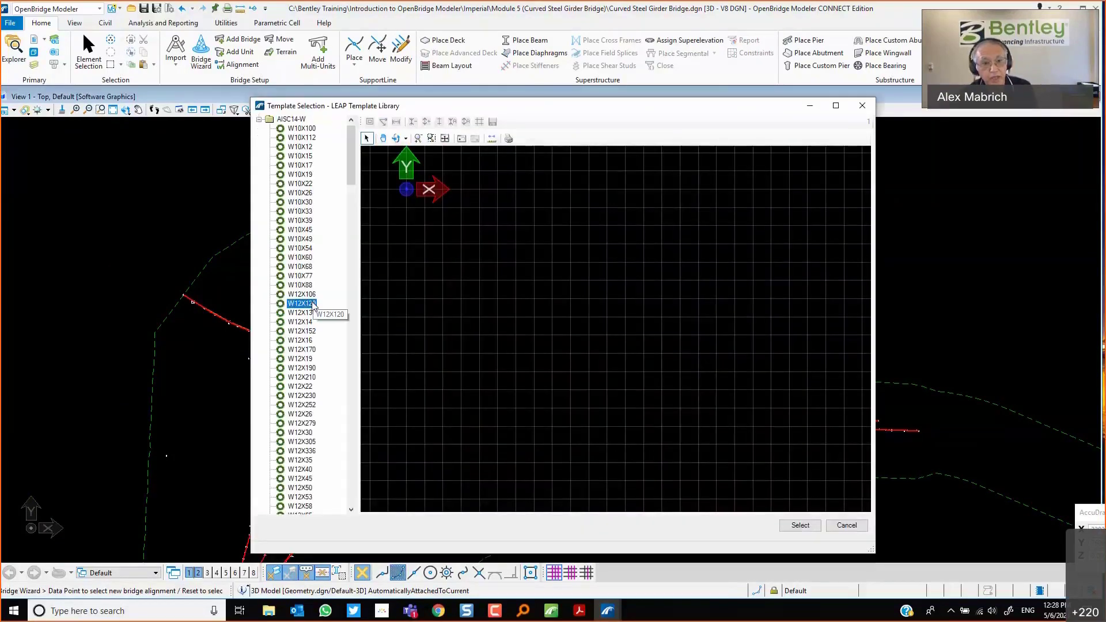
click(300, 386)
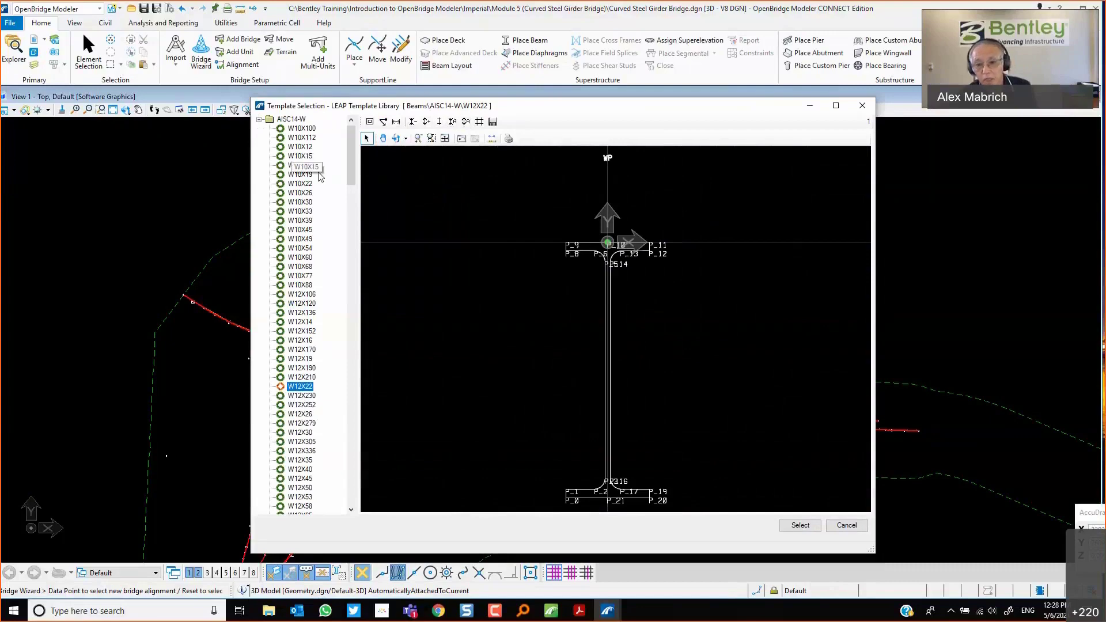
click(845, 526)
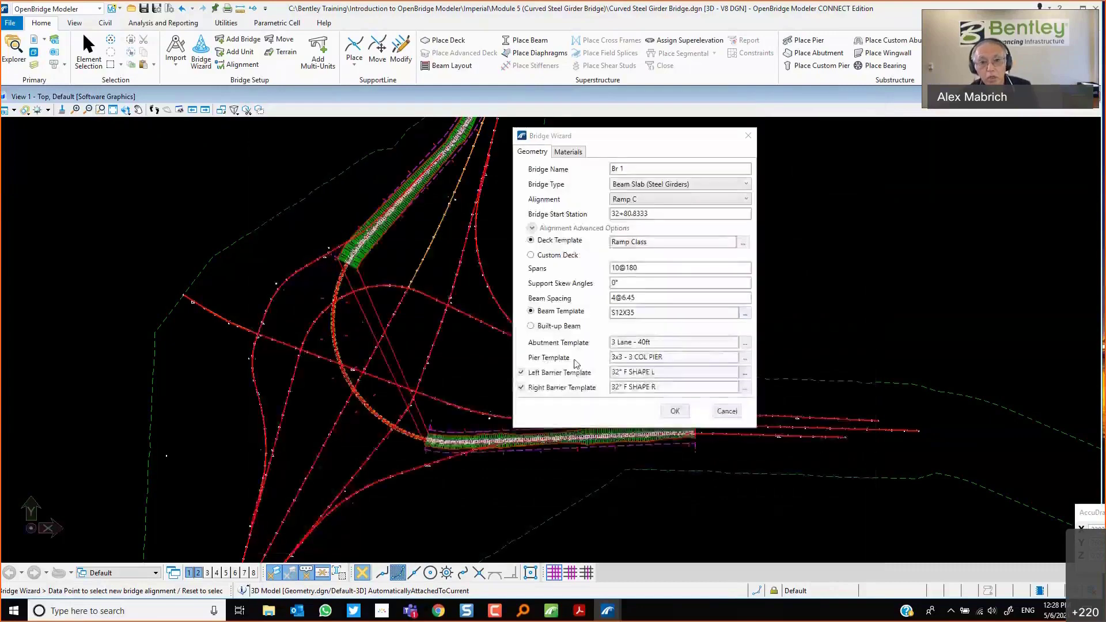
Switch to a built-up beam and set the flange width to 20.0.
click(530, 327)
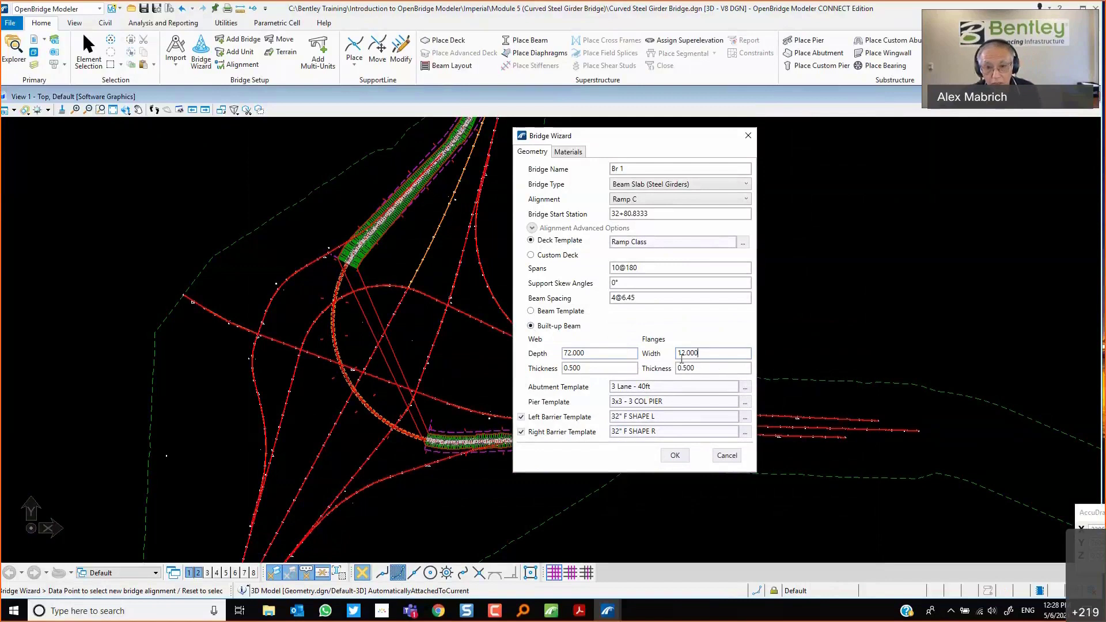
drag(702, 354, 637, 363)
text(20.0)
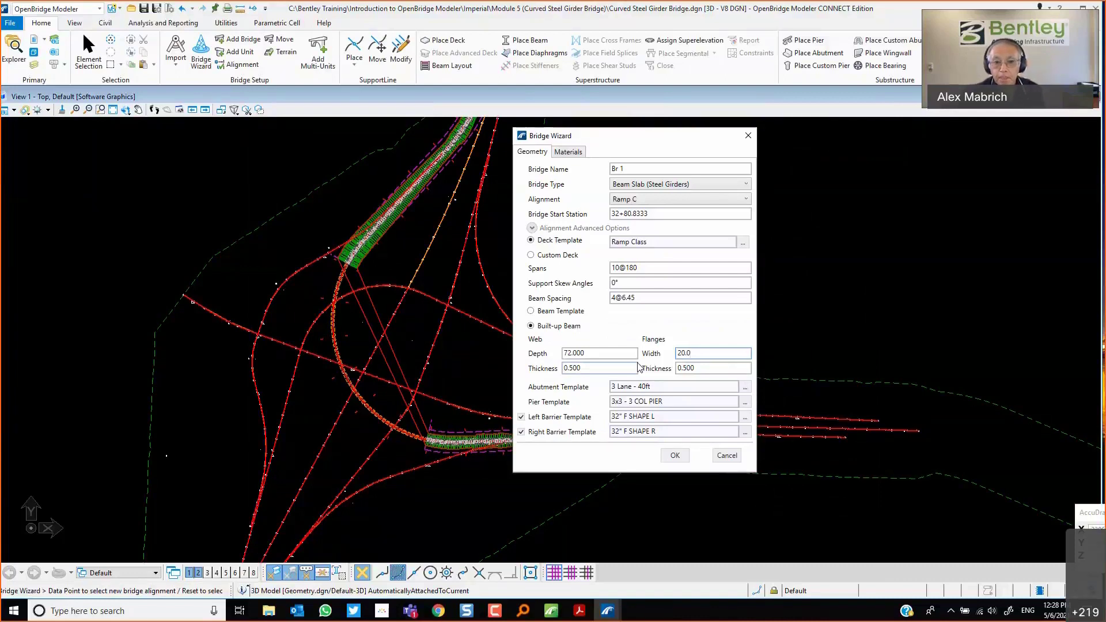
Choose the 3 Lane - 40ft pile cap abutment template.
click(745, 387)
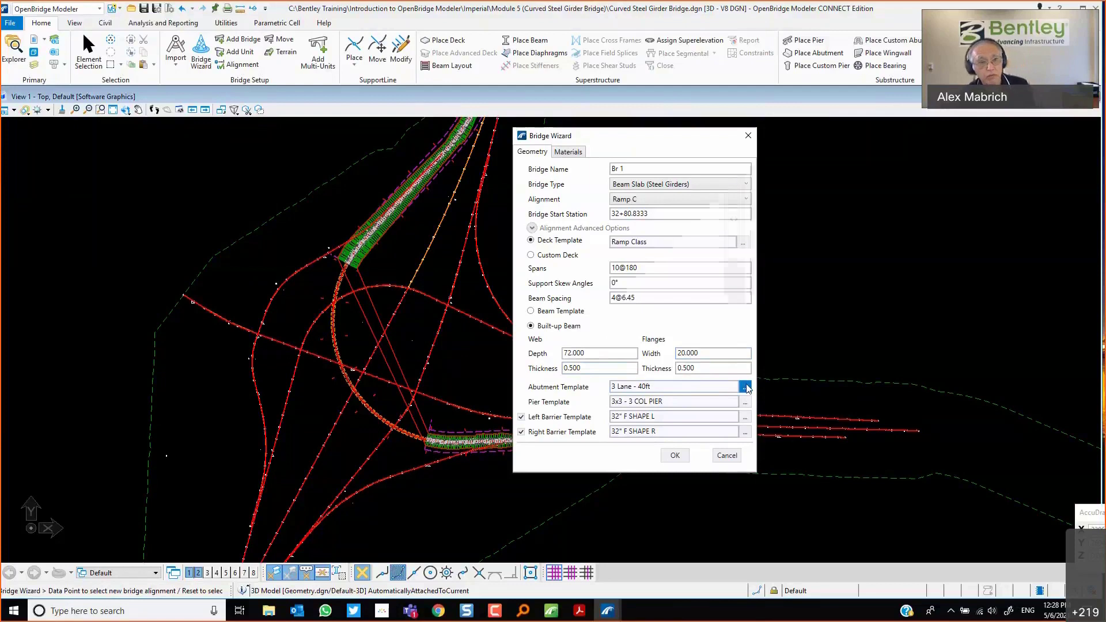
double_click(137, 144)
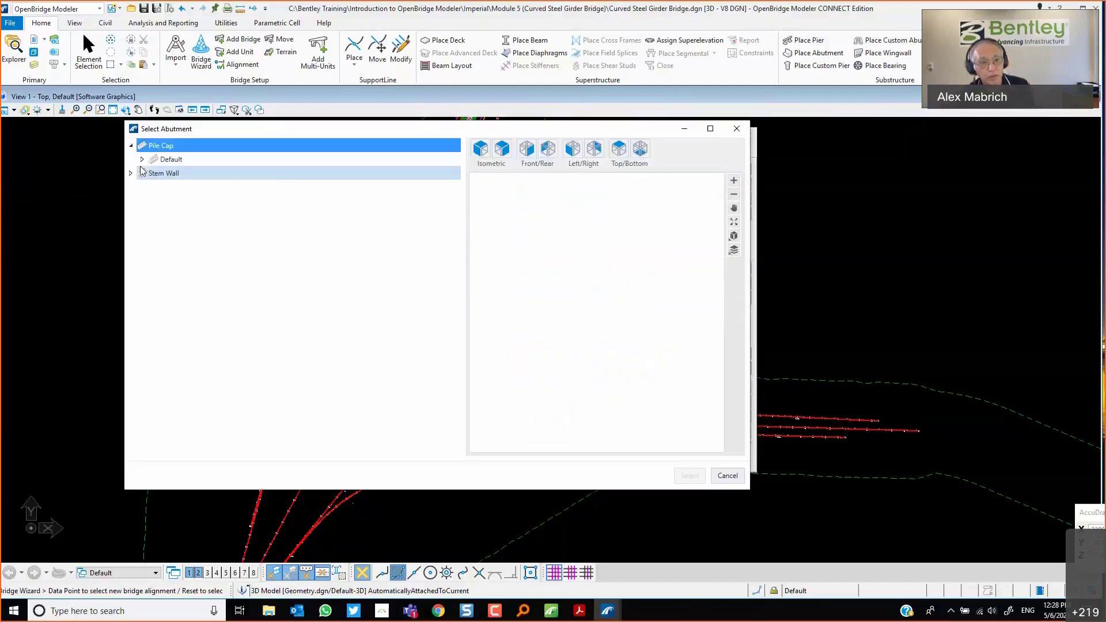
click(143, 162)
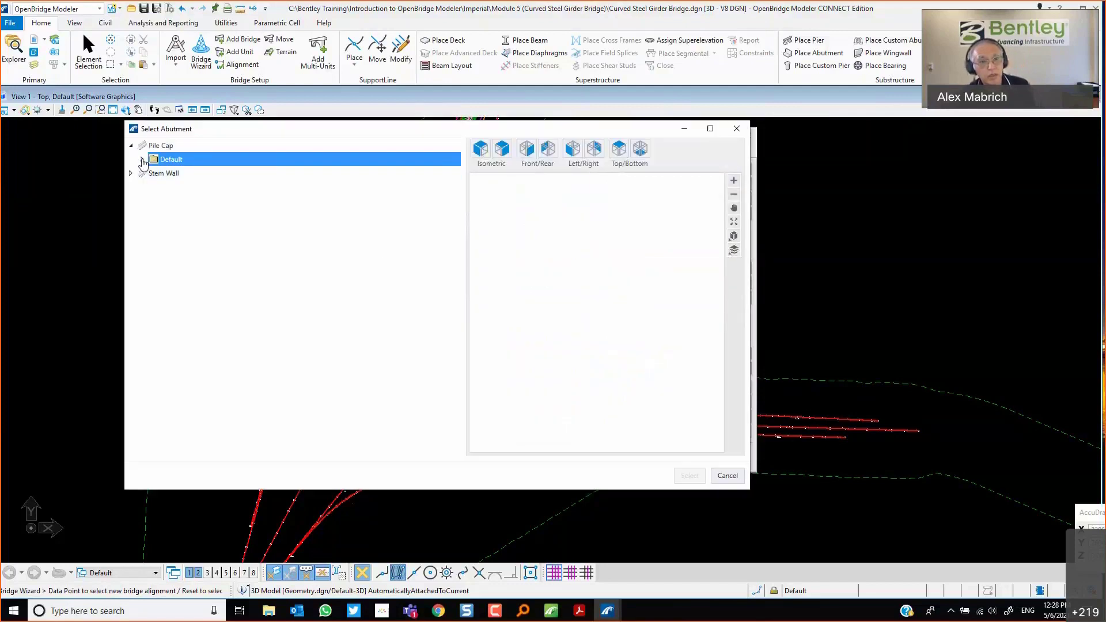
click(143, 160)
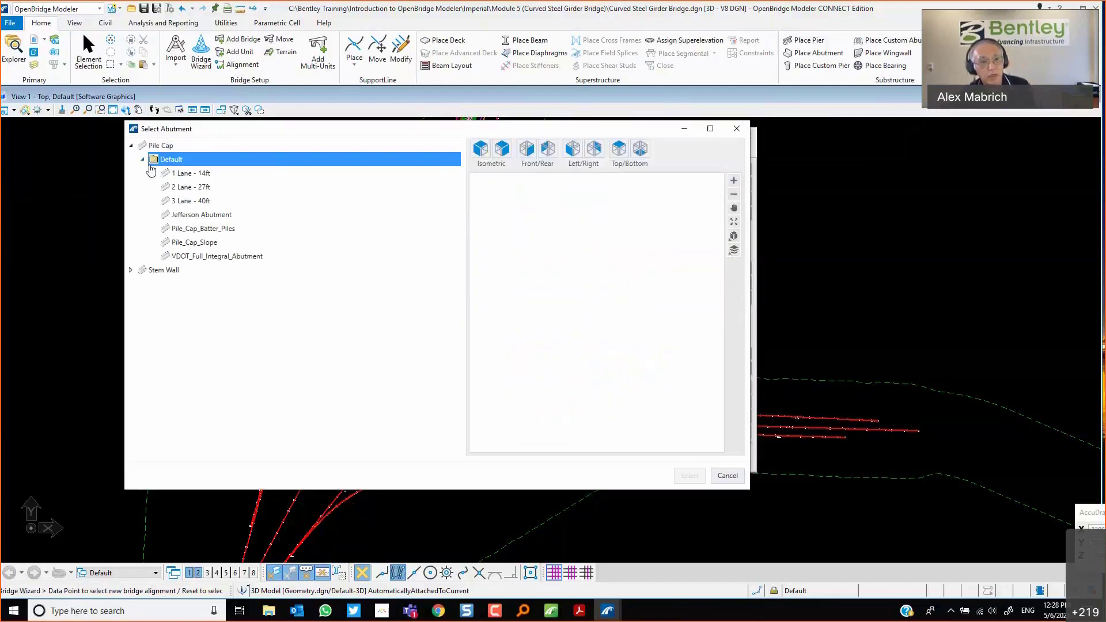
click(181, 202)
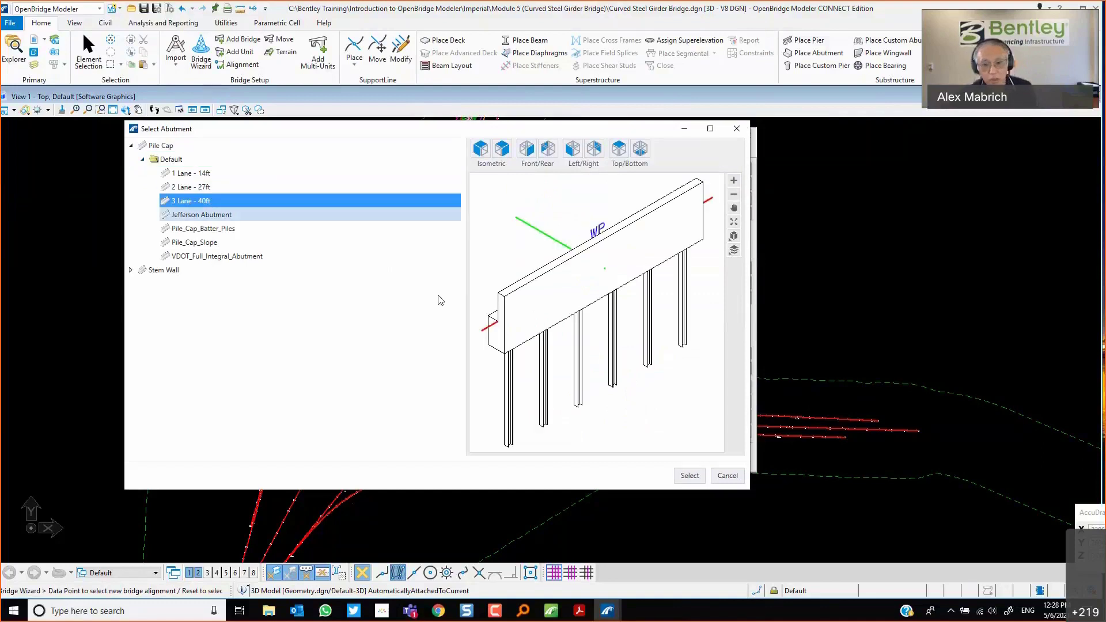
click(689, 475)
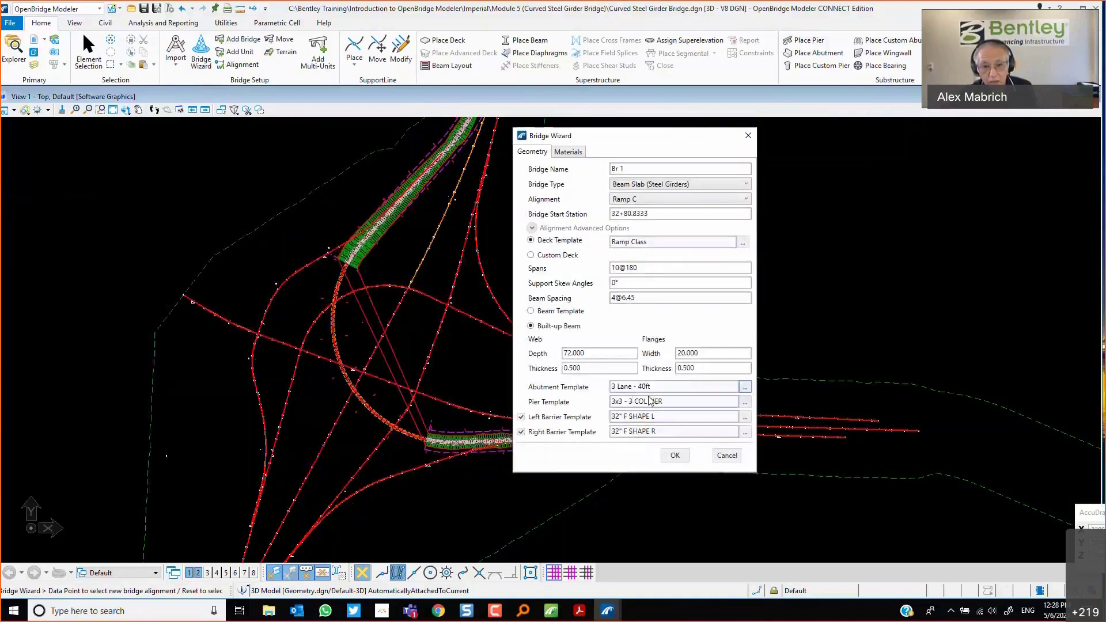
Choose the Hammer Class multi-column pier template.
click(745, 403)
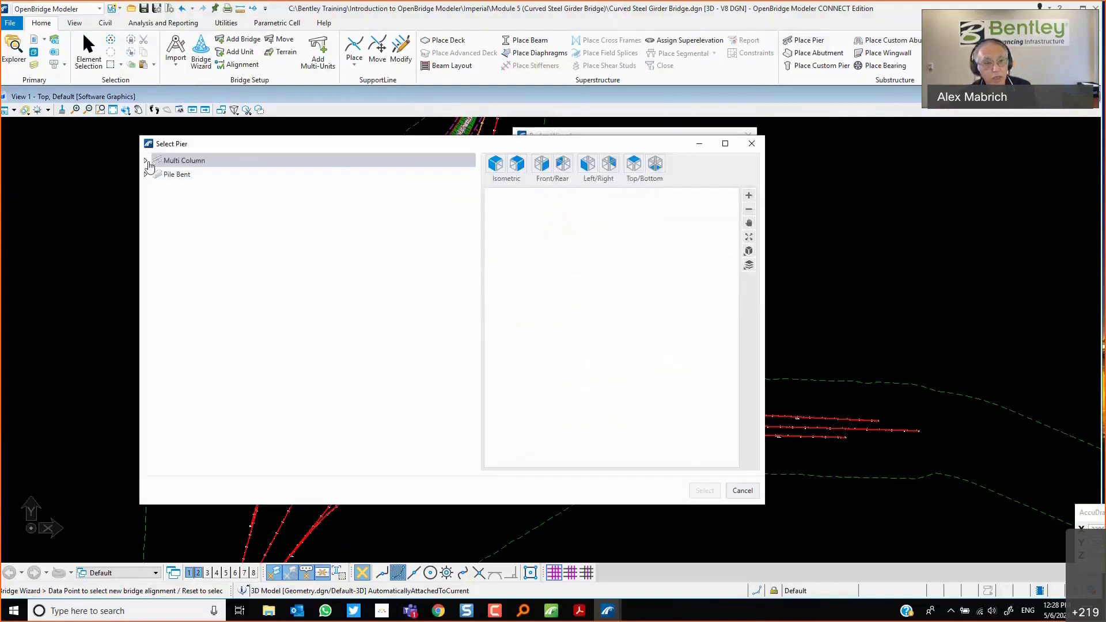
click(147, 160)
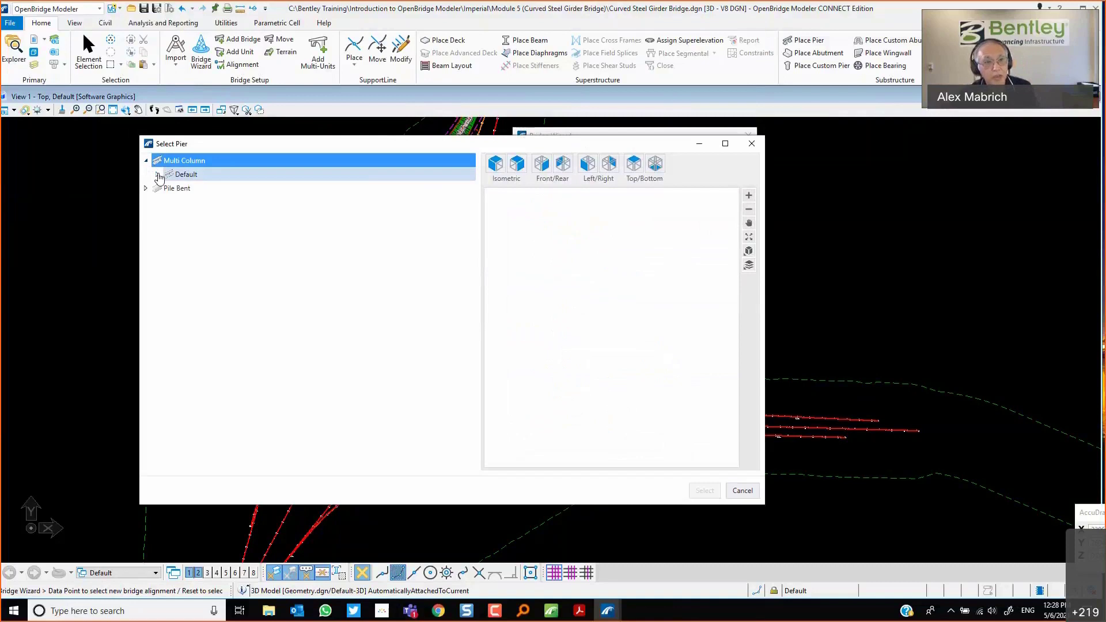
click(158, 175)
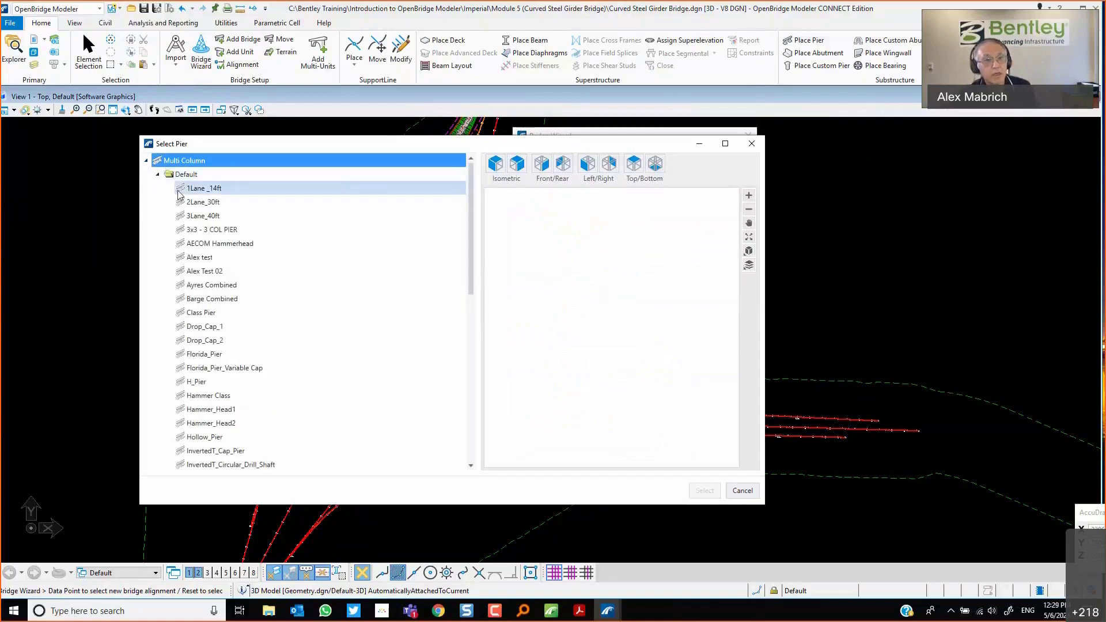
click(233, 397)
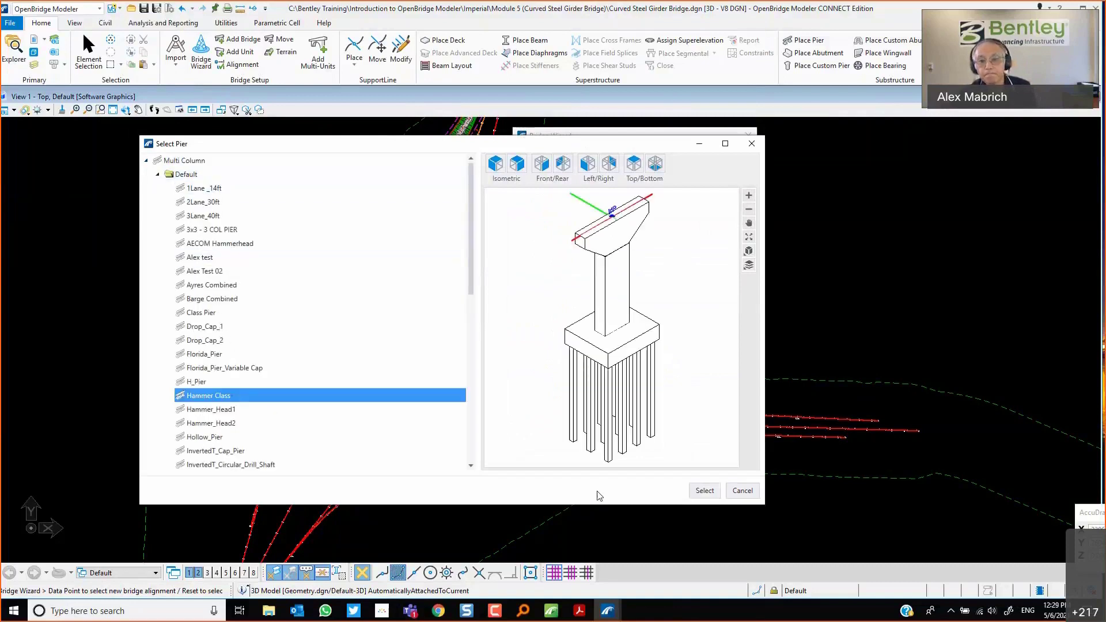
click(702, 490)
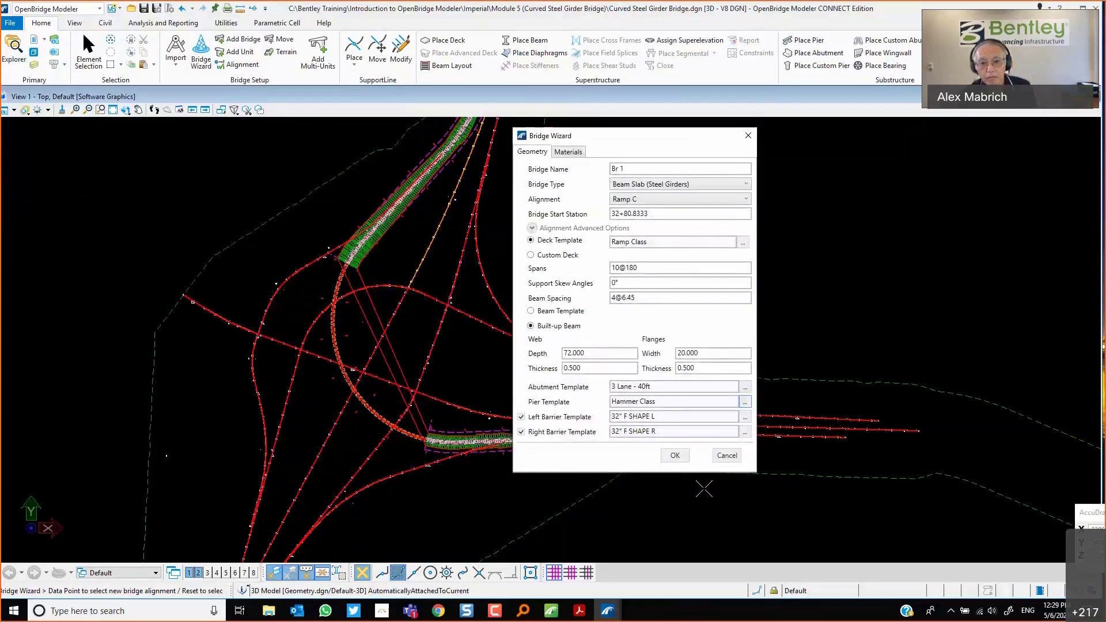
Set the left barrier template to the FDOT 32" VERTICAL SHAPE L barrier.
click(745, 417)
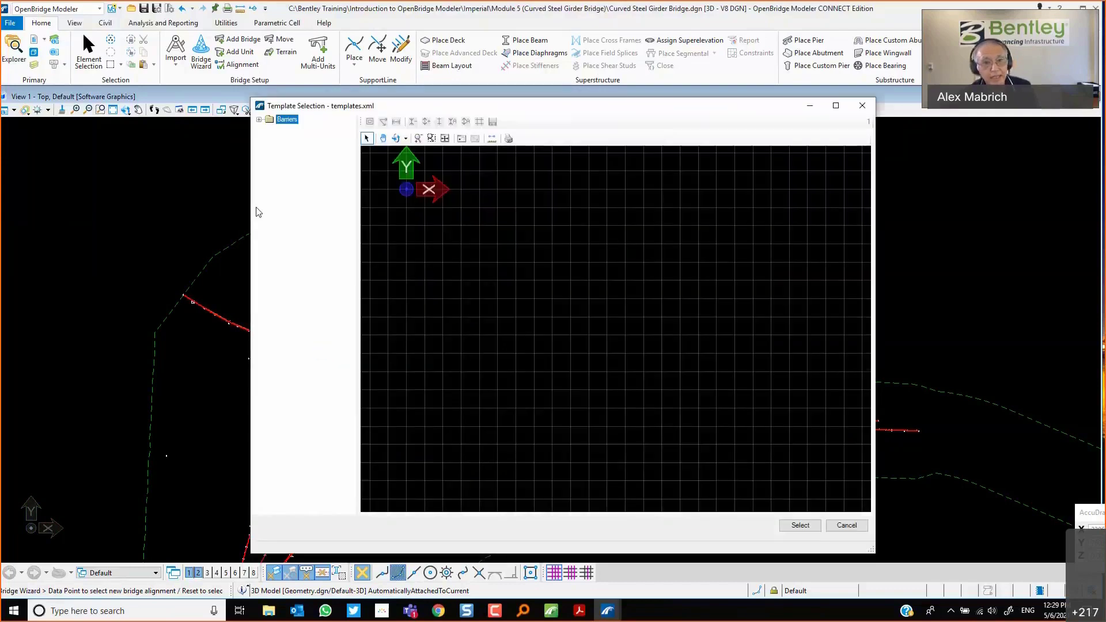
click(260, 119)
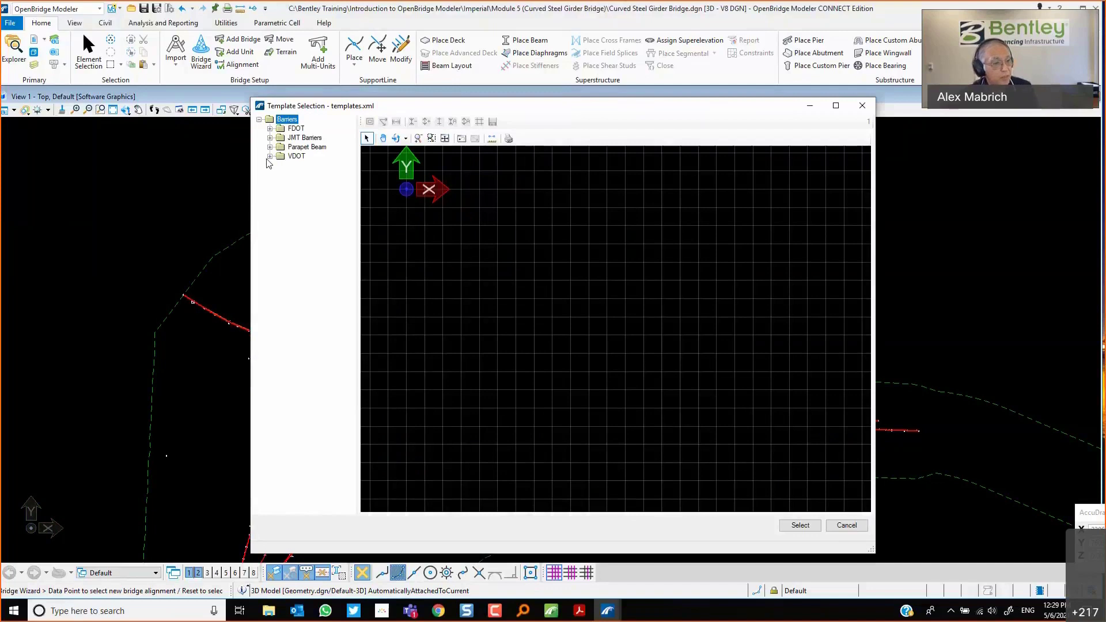
click(270, 128)
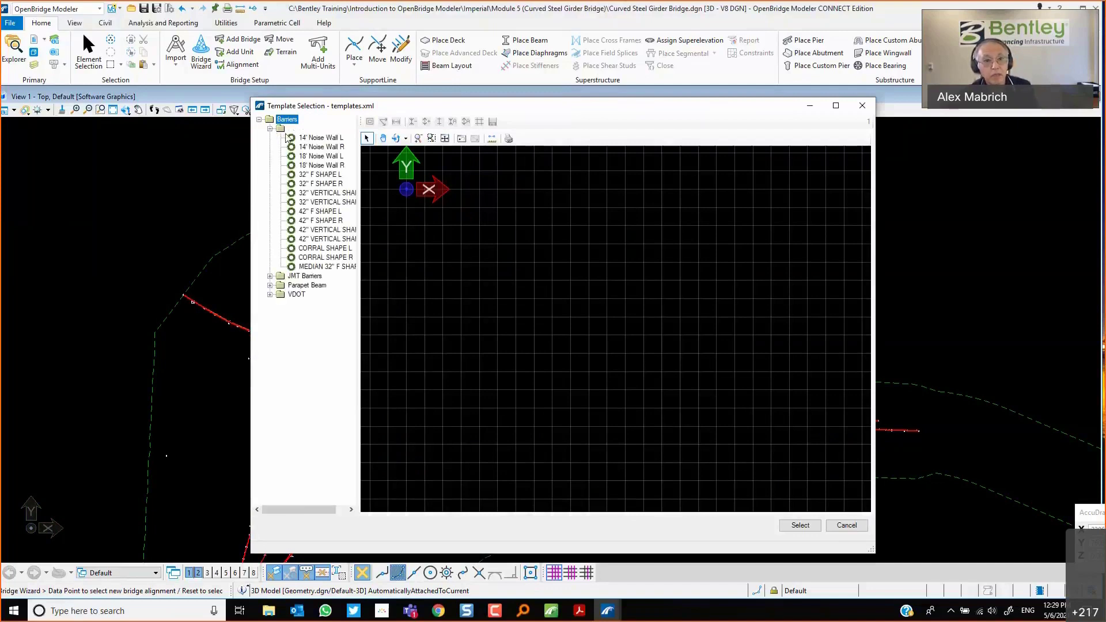
click(327, 190)
click(801, 524)
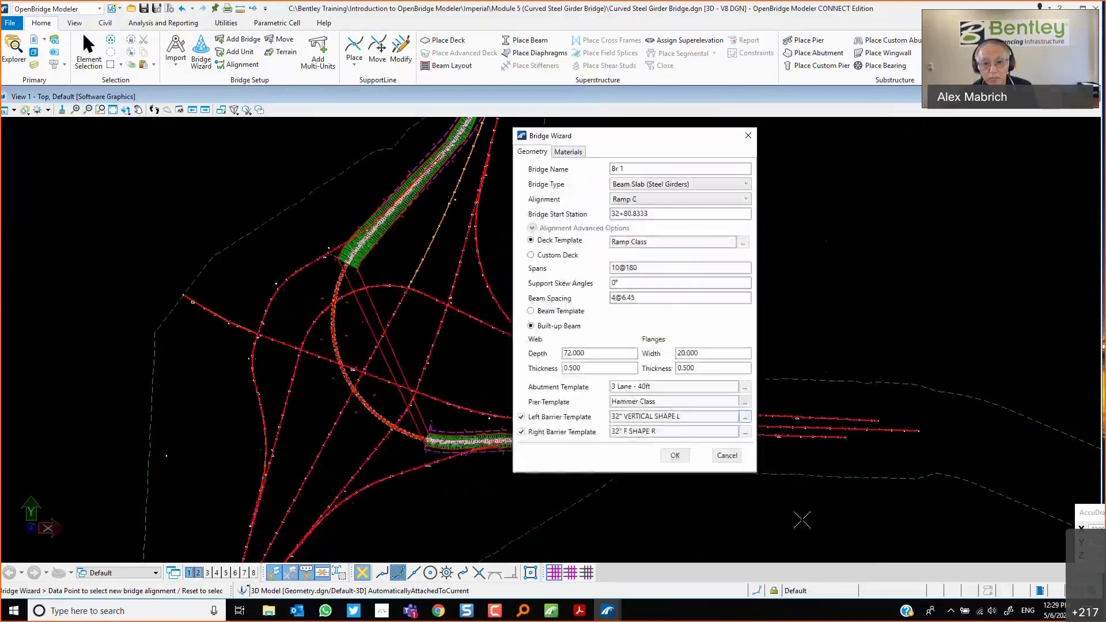
Set the right barrier template to the FDOT 42" F SHAPE R barrier and accept the Bridge Wizard.
click(746, 432)
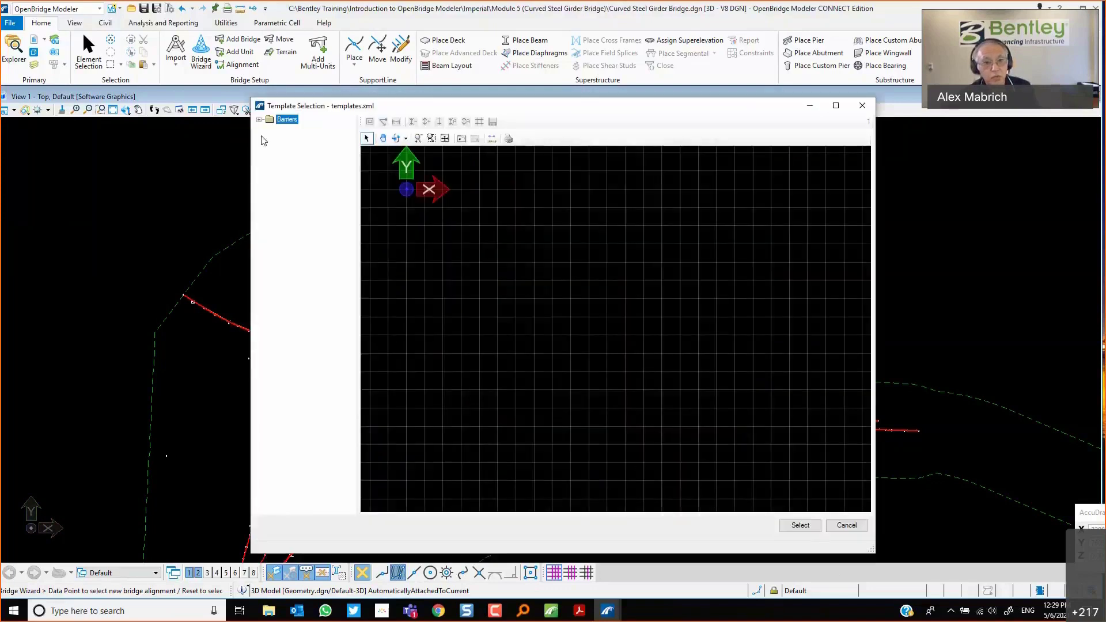
click(259, 119)
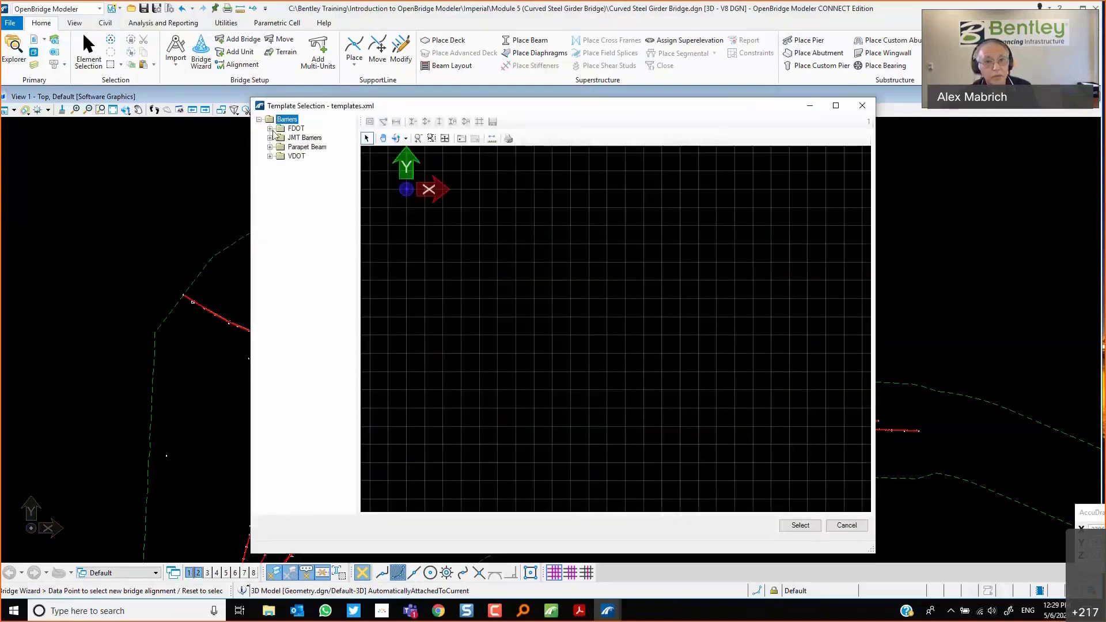
click(270, 129)
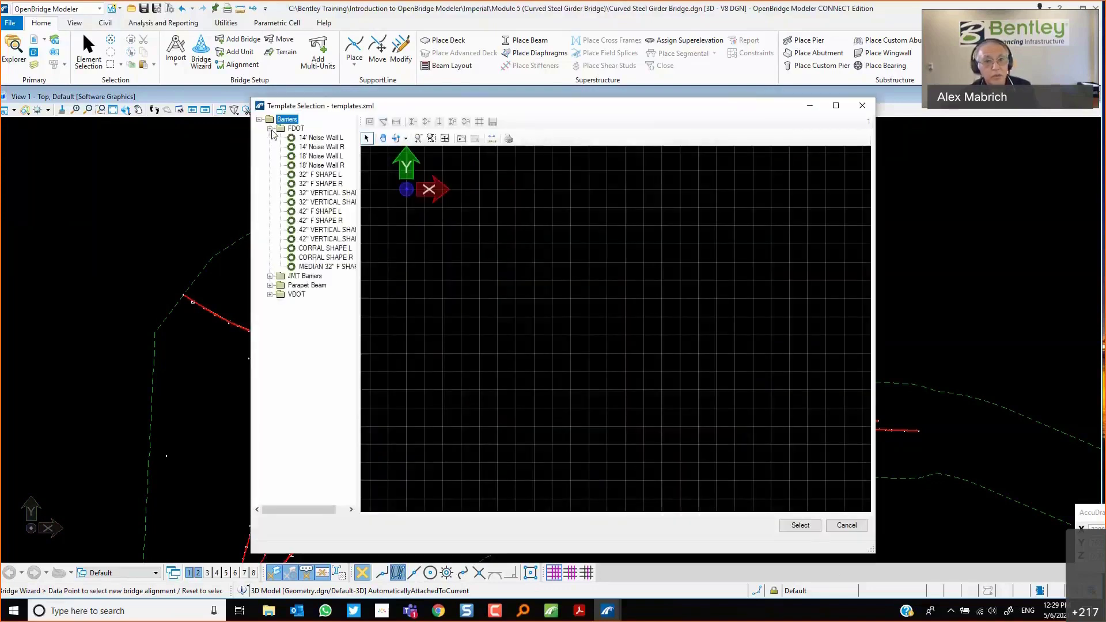
click(328, 222)
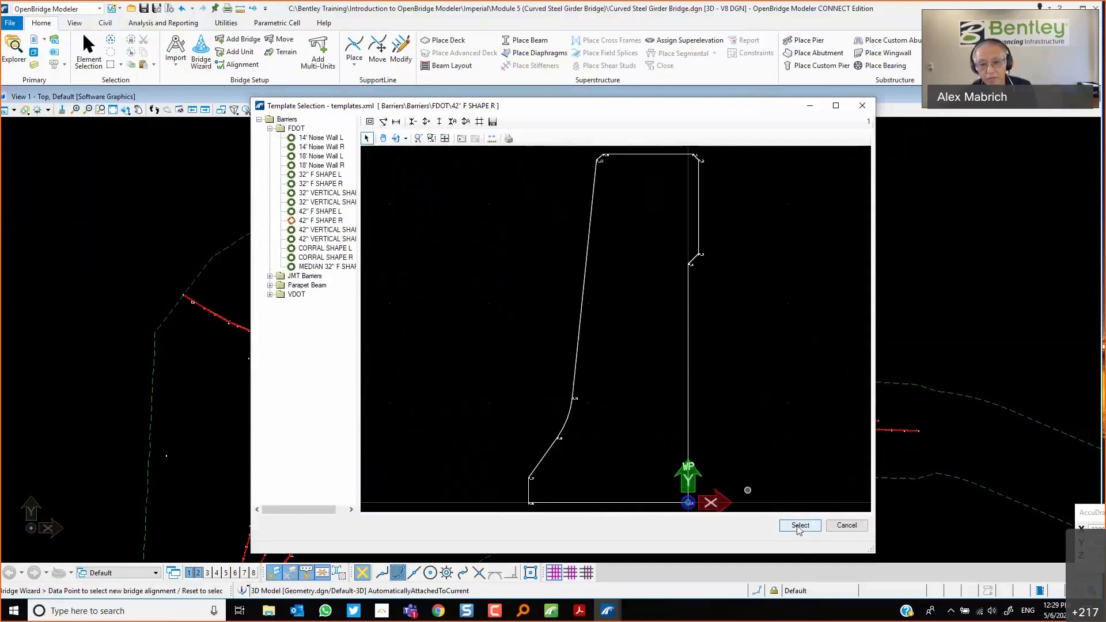
click(799, 525)
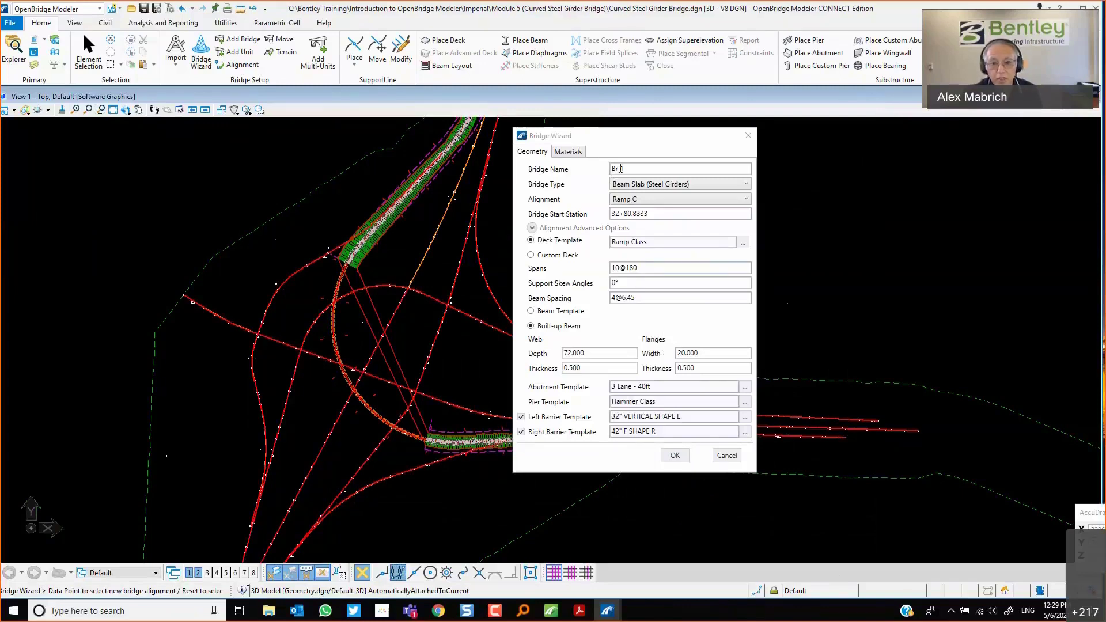
click(676, 456)
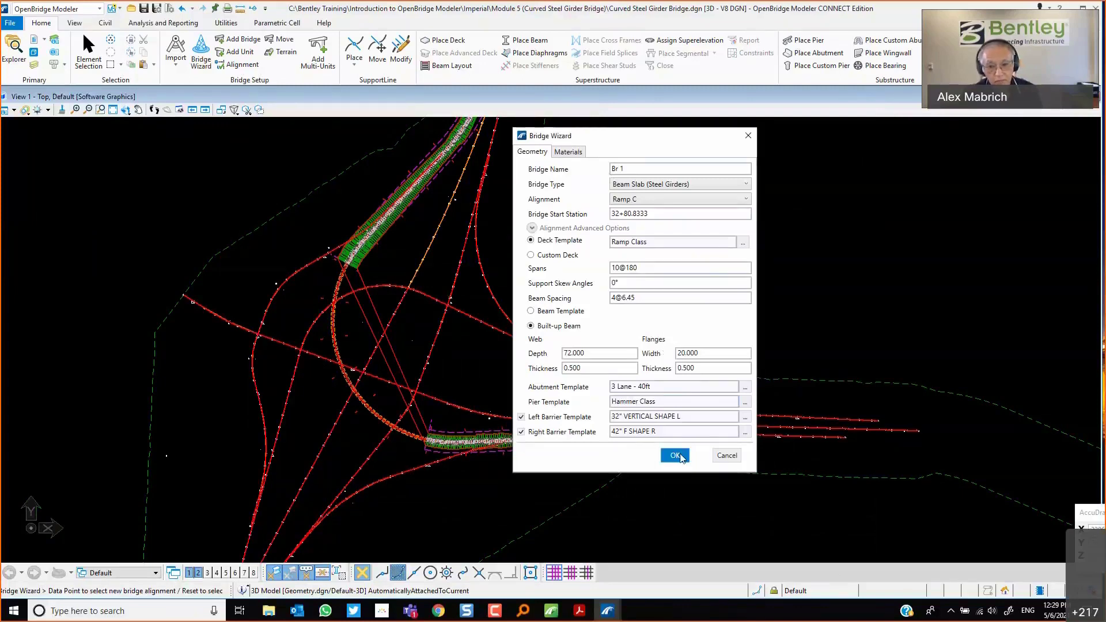
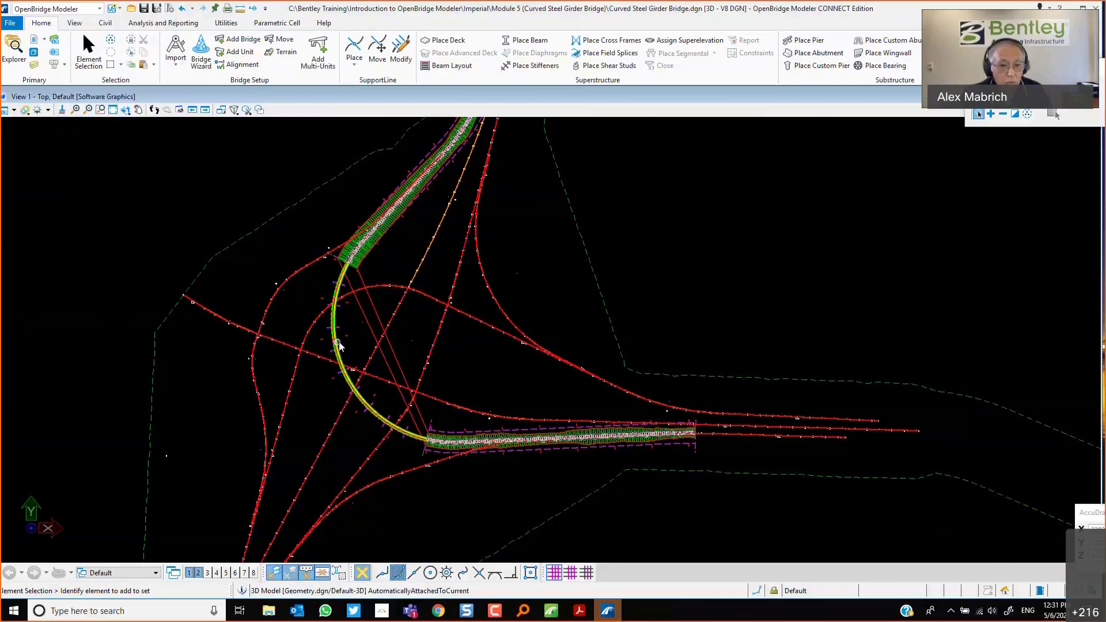
Zoom into and rotate the 3D view to inspect the generated curved girders and a pier.
scroll(351, 317, up, 6)
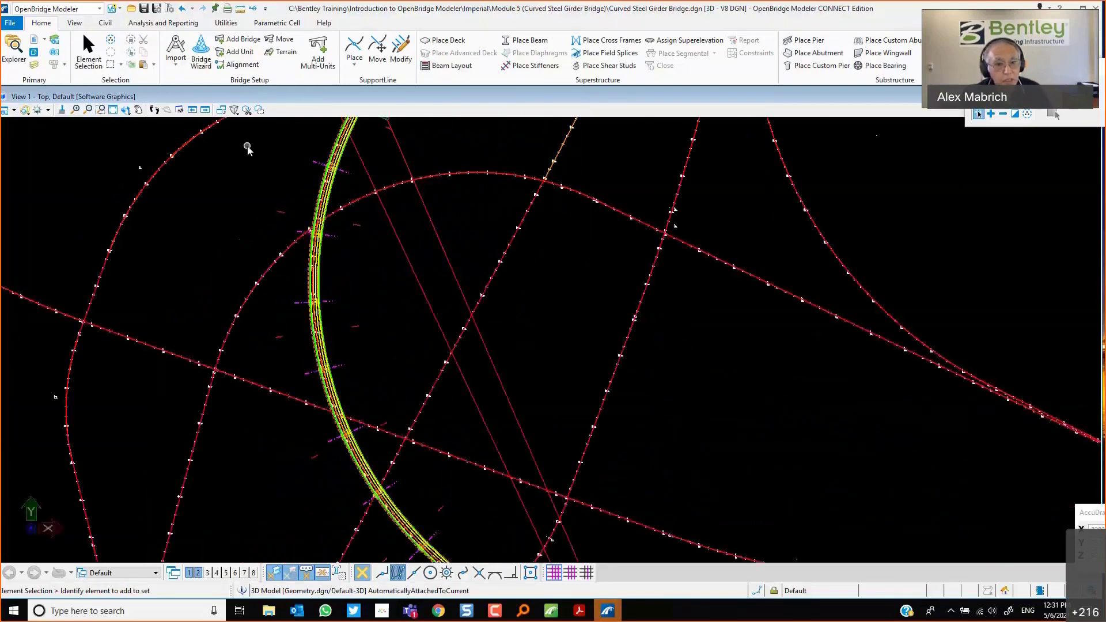
click(113, 109)
click(295, 292)
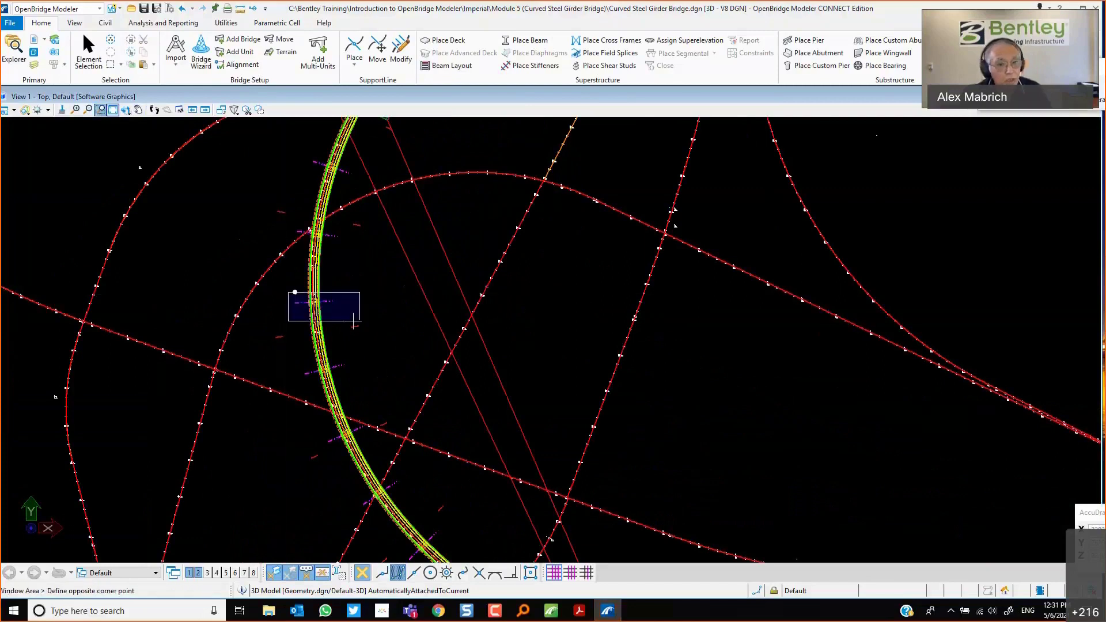
click(353, 321)
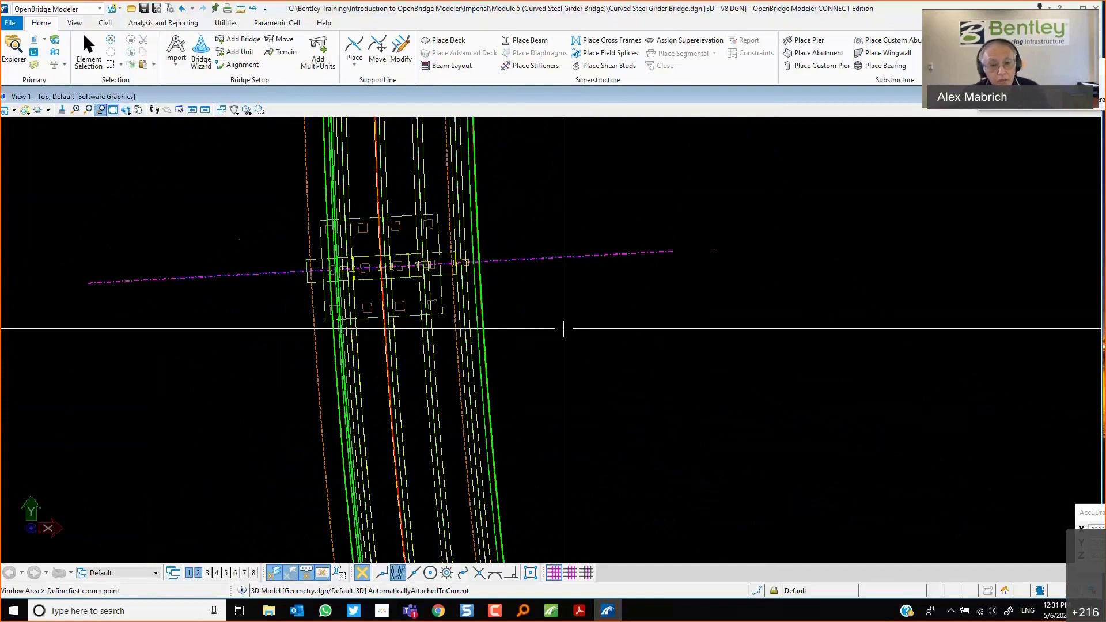
click(125, 109)
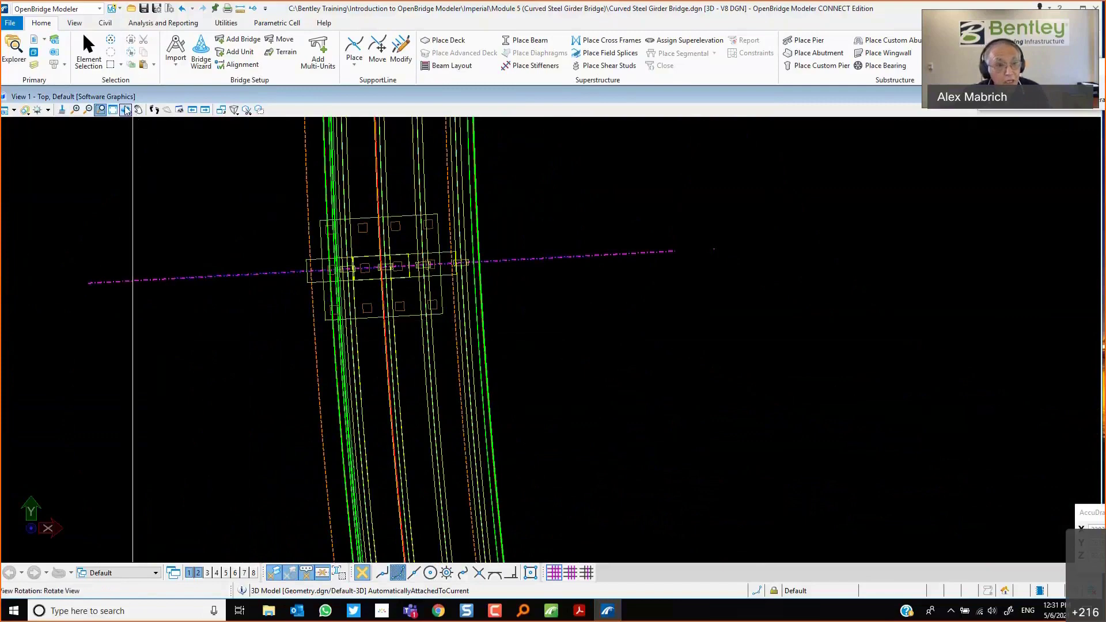
click(395, 413)
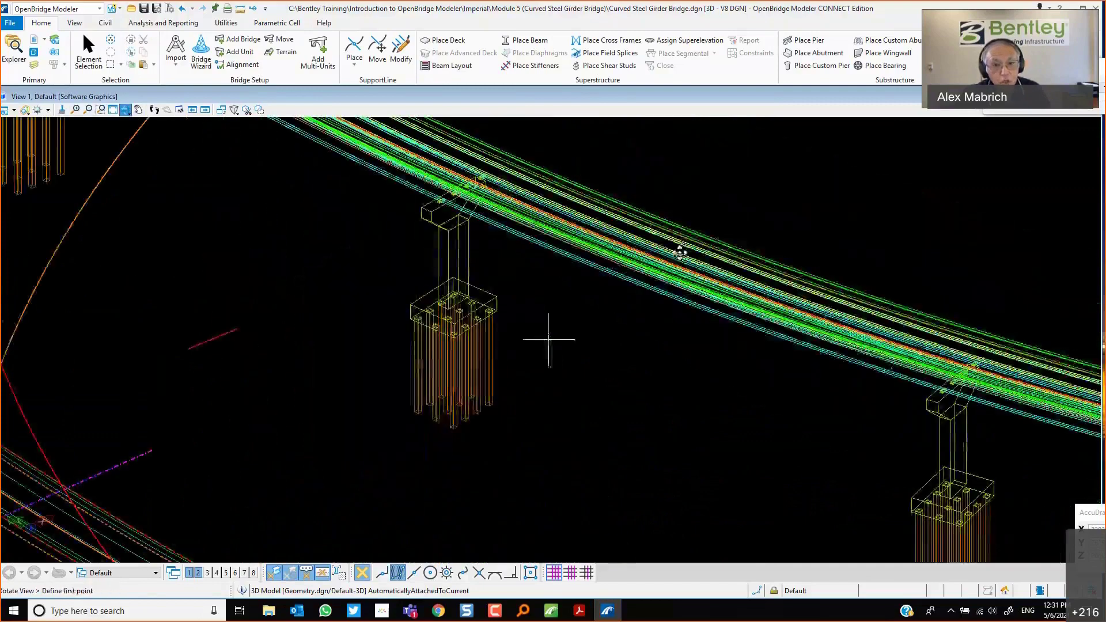
click(668, 251)
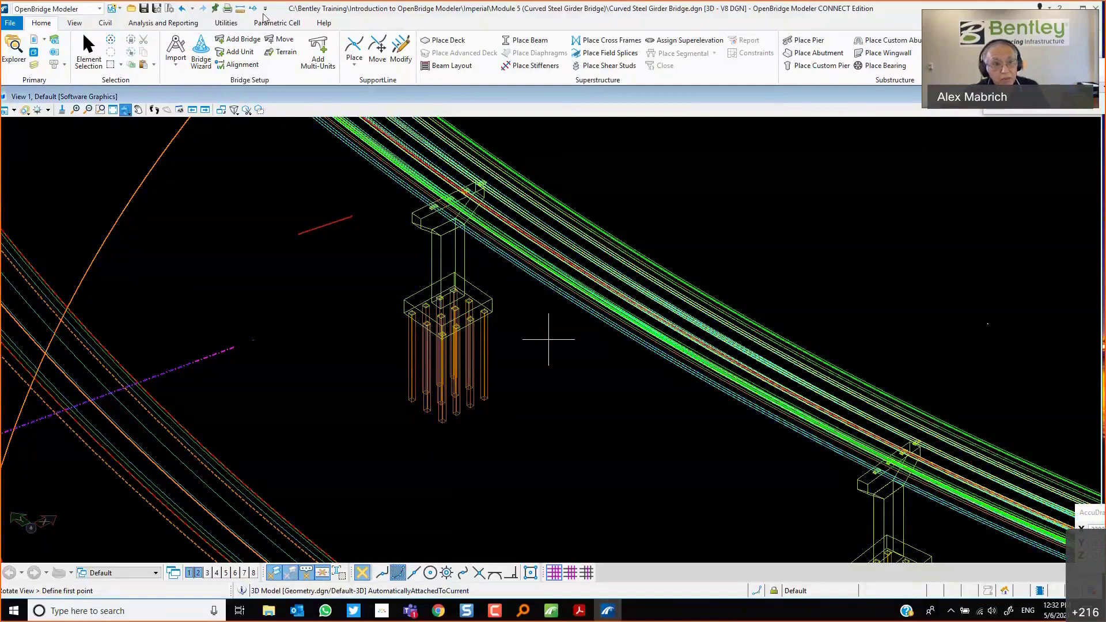
Select the deck and review its properties, including the Analytical Deck setting.
click(88, 54)
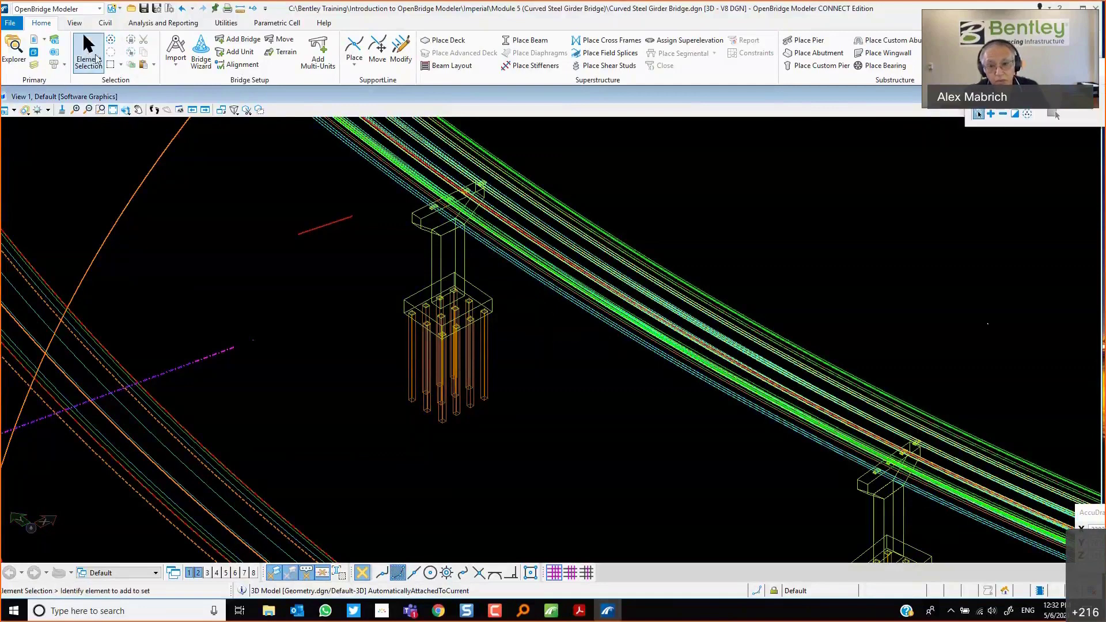
click(655, 289)
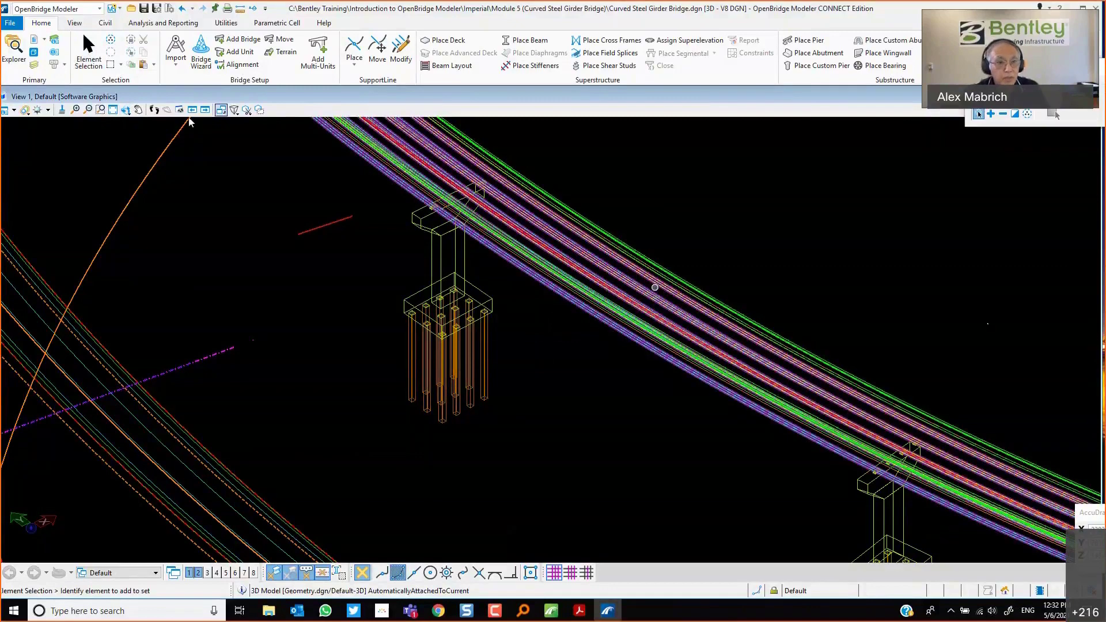
click(100, 110)
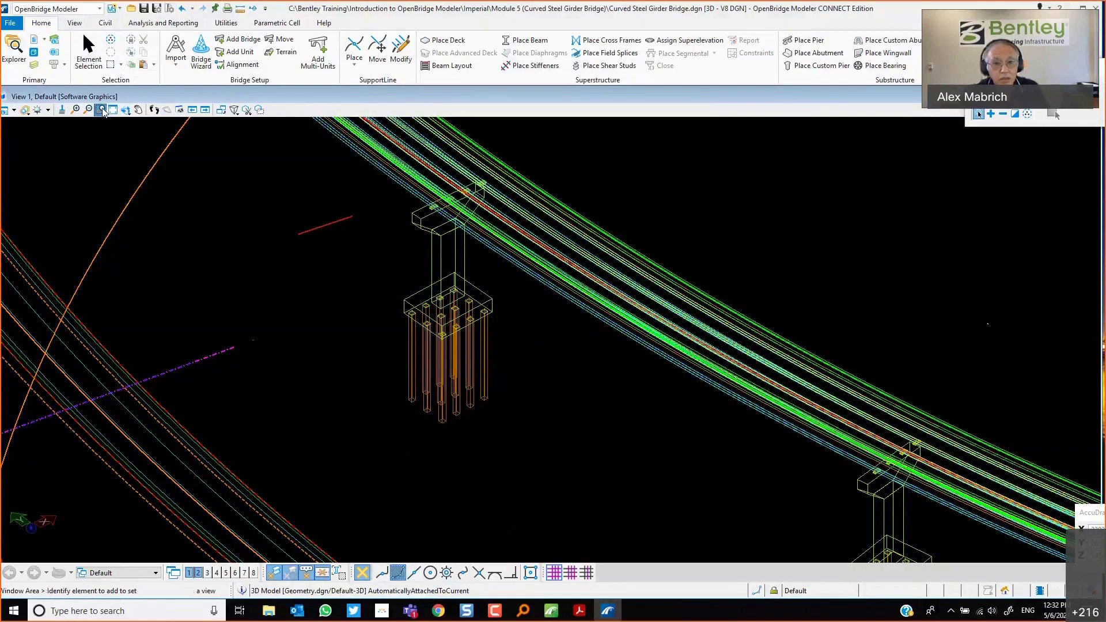
click(564, 276)
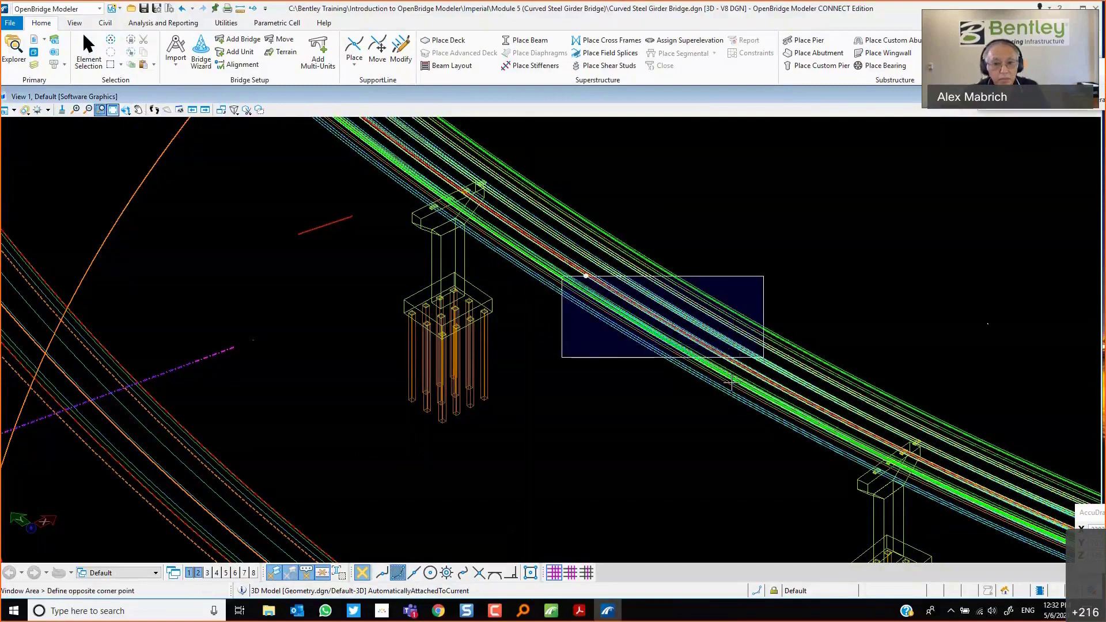
click(759, 368)
right_click(484, 340)
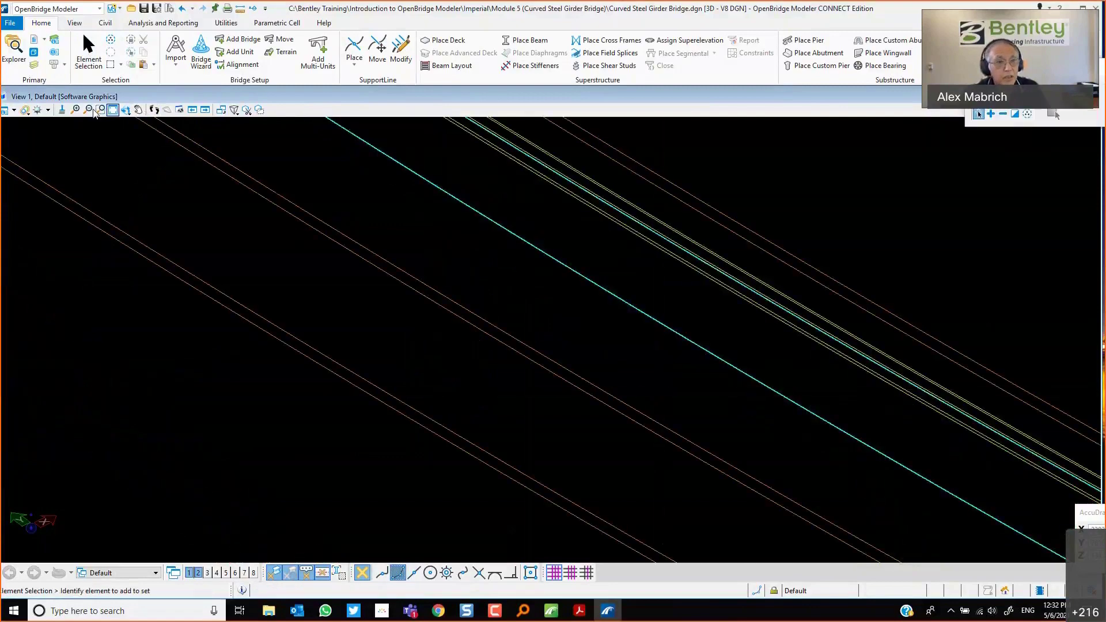
scroll(190, 297, down, 4)
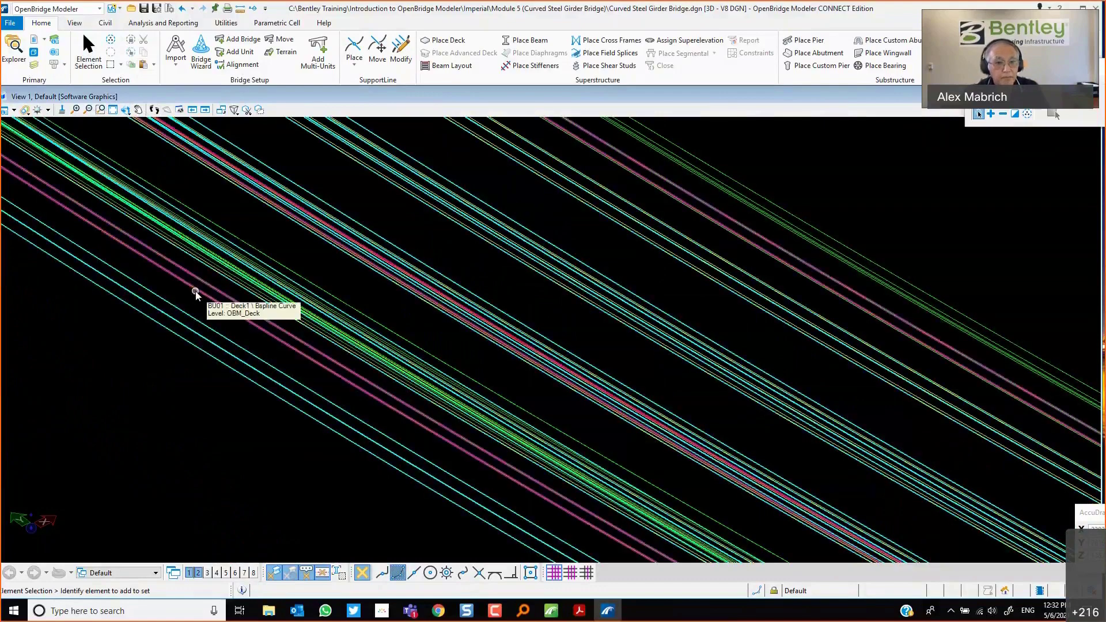
click(196, 295)
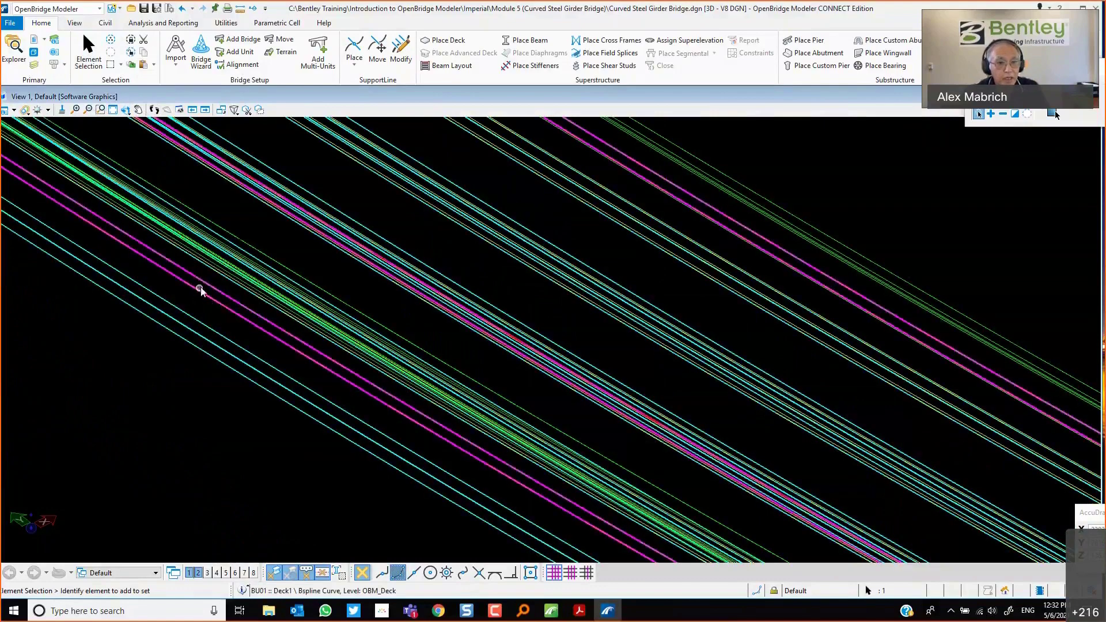
mouse_move(199, 288)
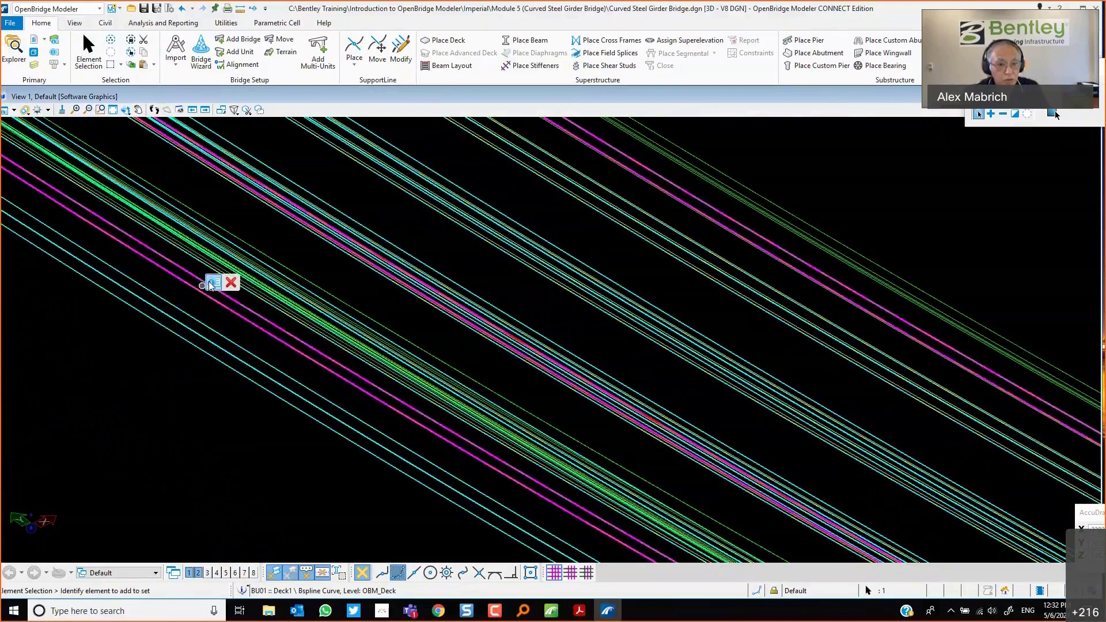
click(212, 284)
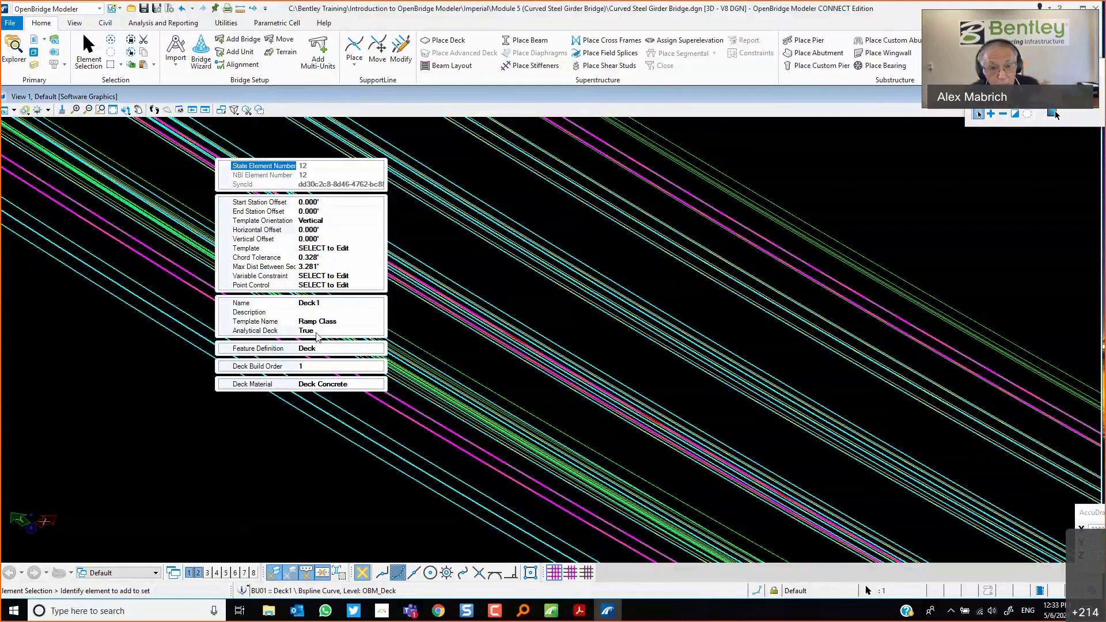
click(316, 334)
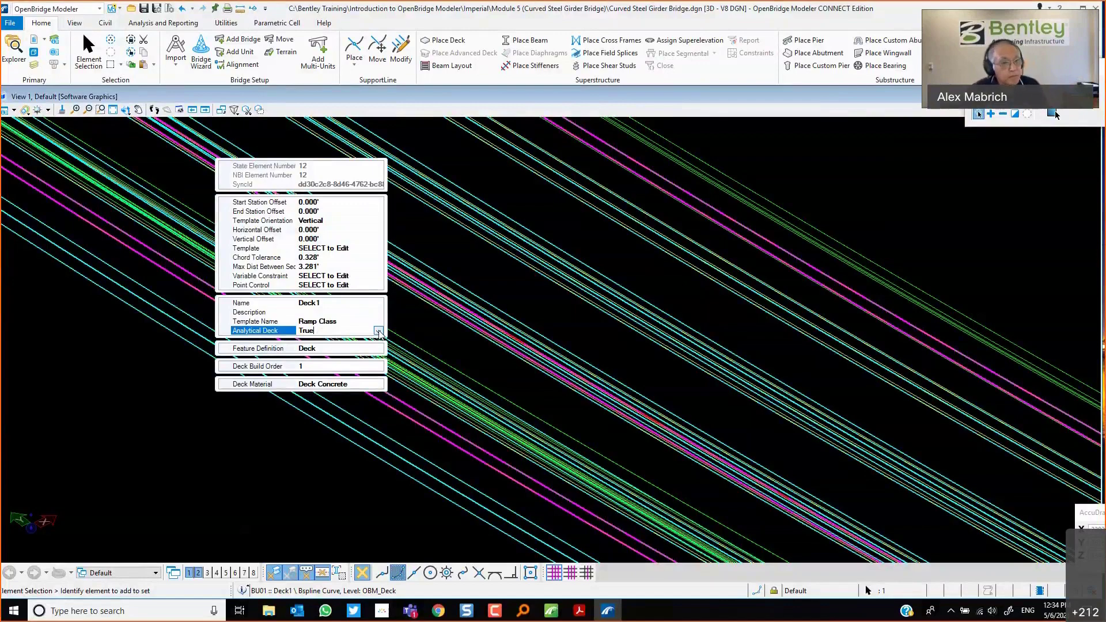
click(114, 384)
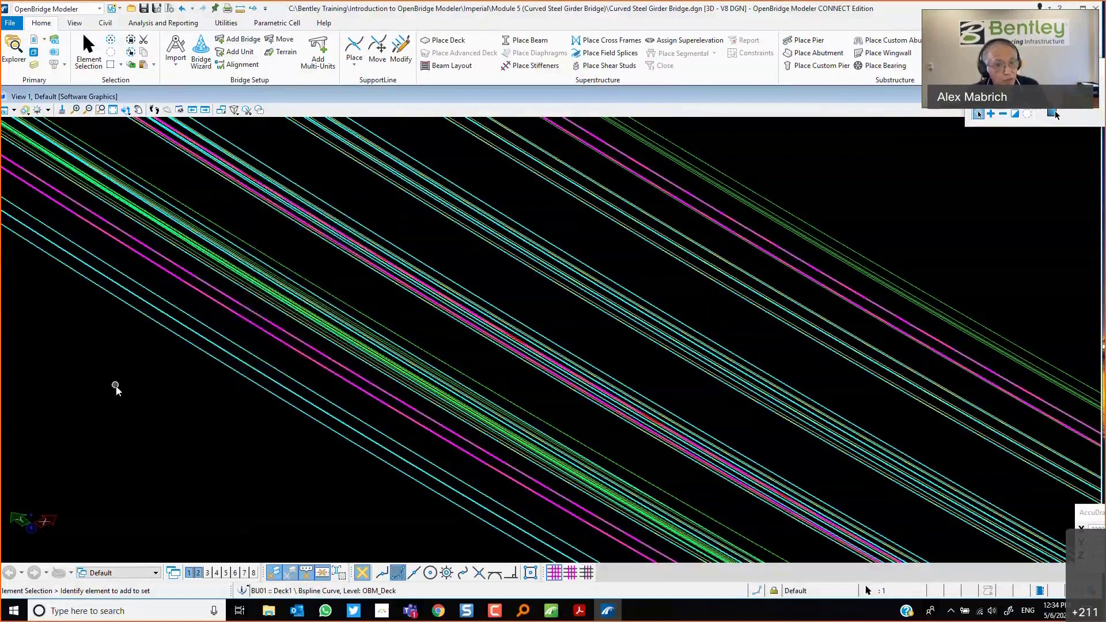
Zoom out along the curved bridge, then window-zoom onto one of the piers.
scroll(207, 383, down, 1)
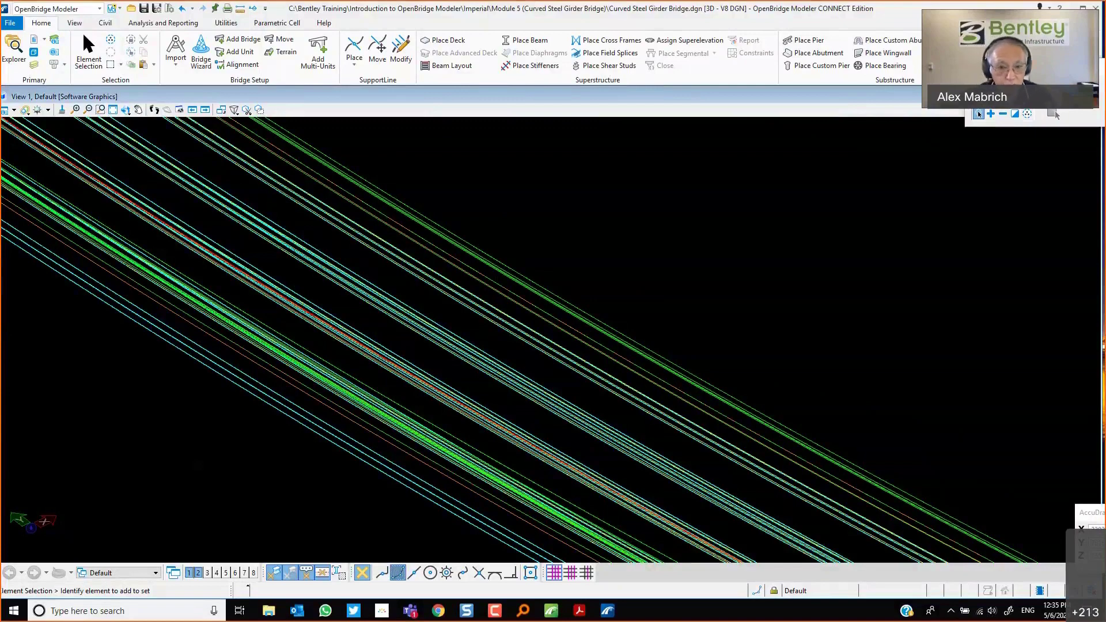
scroll(395, 364, down, 5)
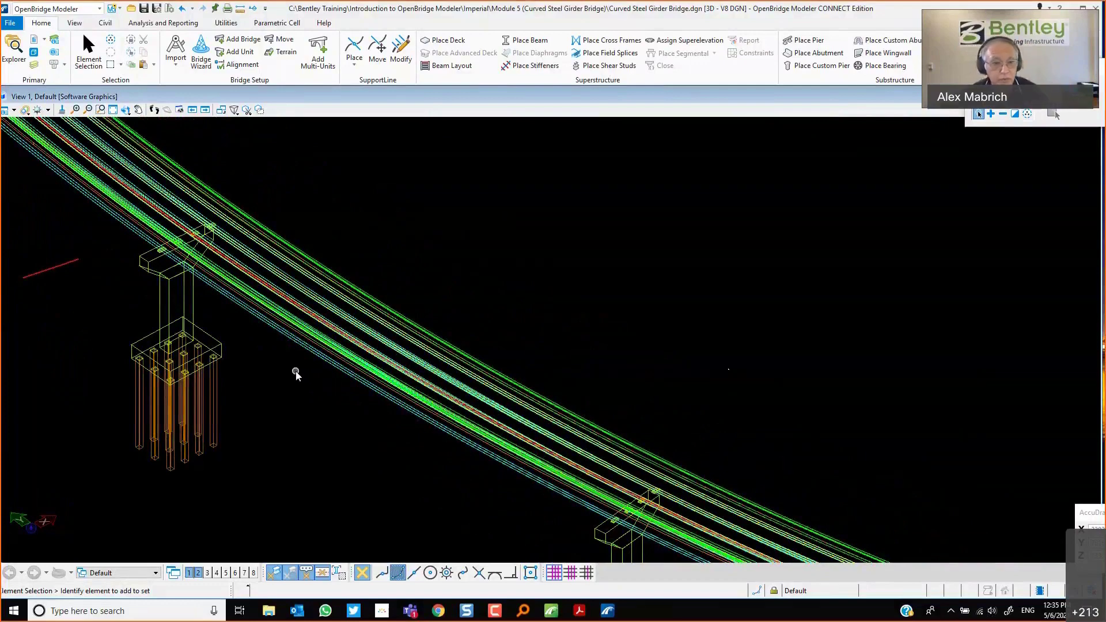
scroll(295, 375, down, 5)
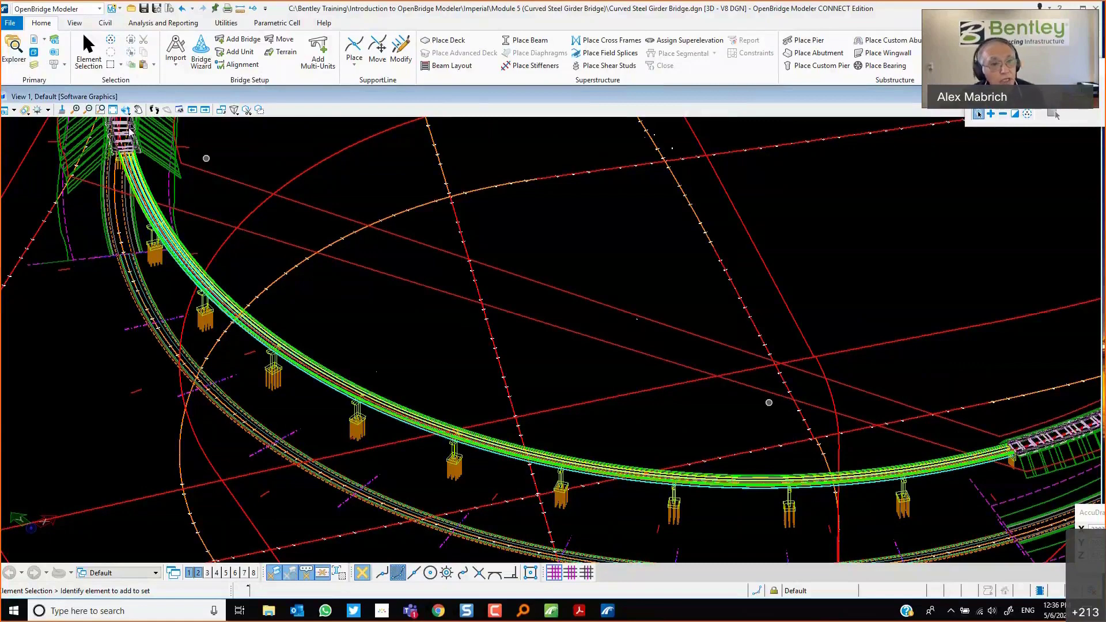
click(100, 110)
click(101, 110)
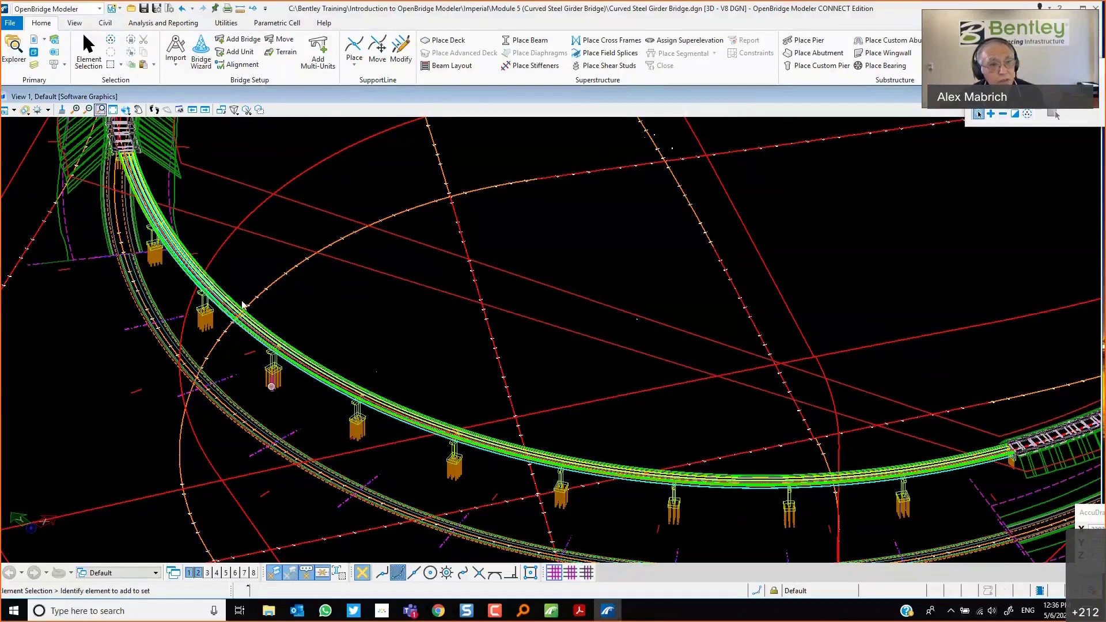
click(101, 111)
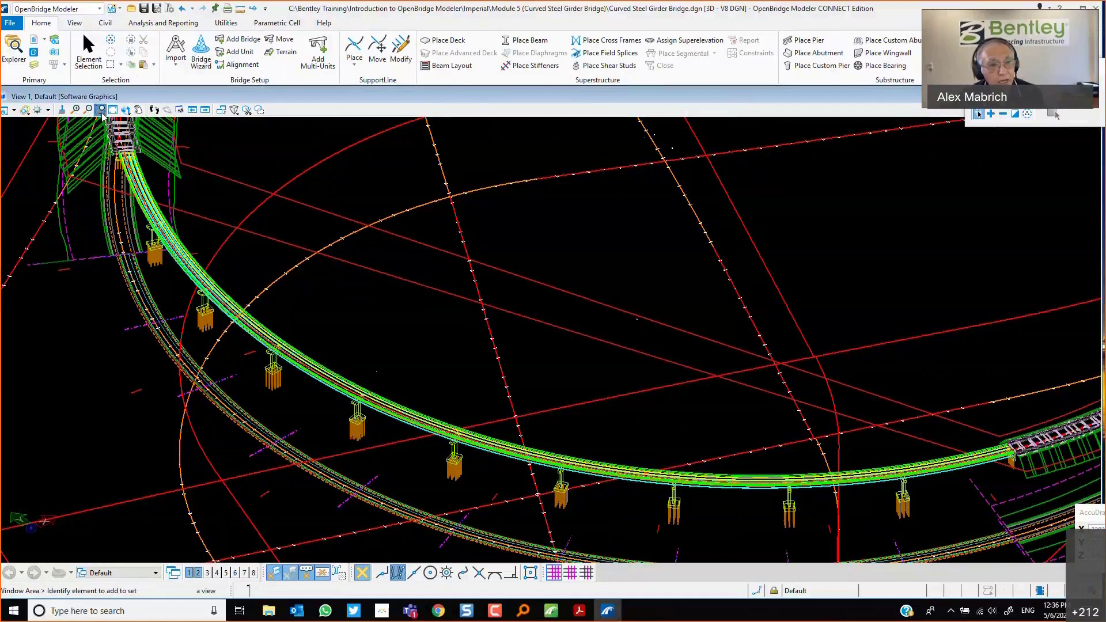
click(243, 335)
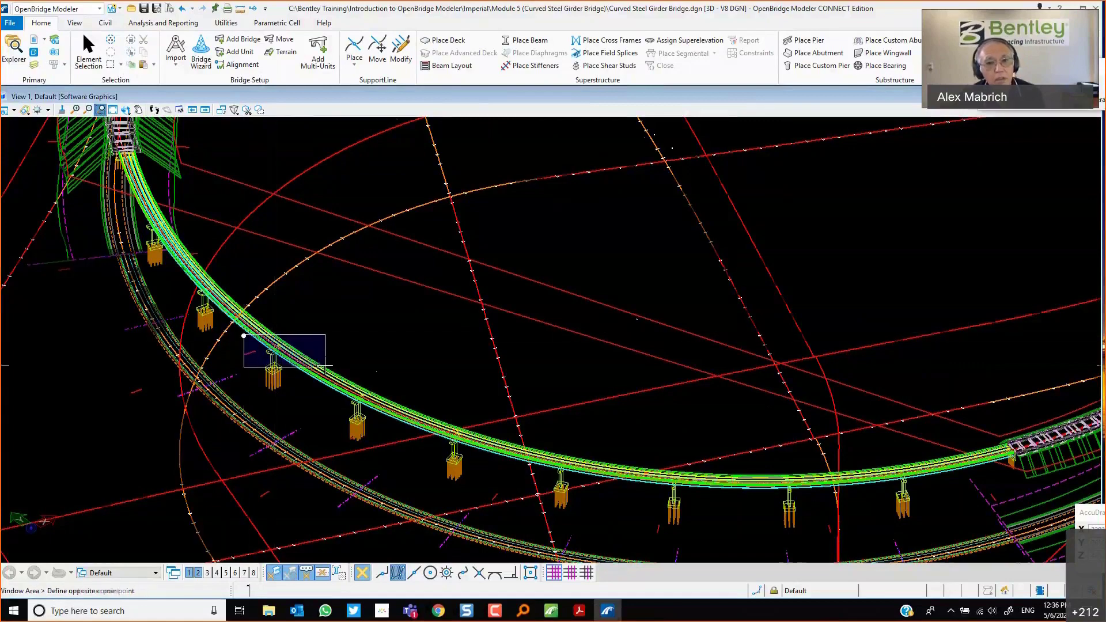
click(323, 367)
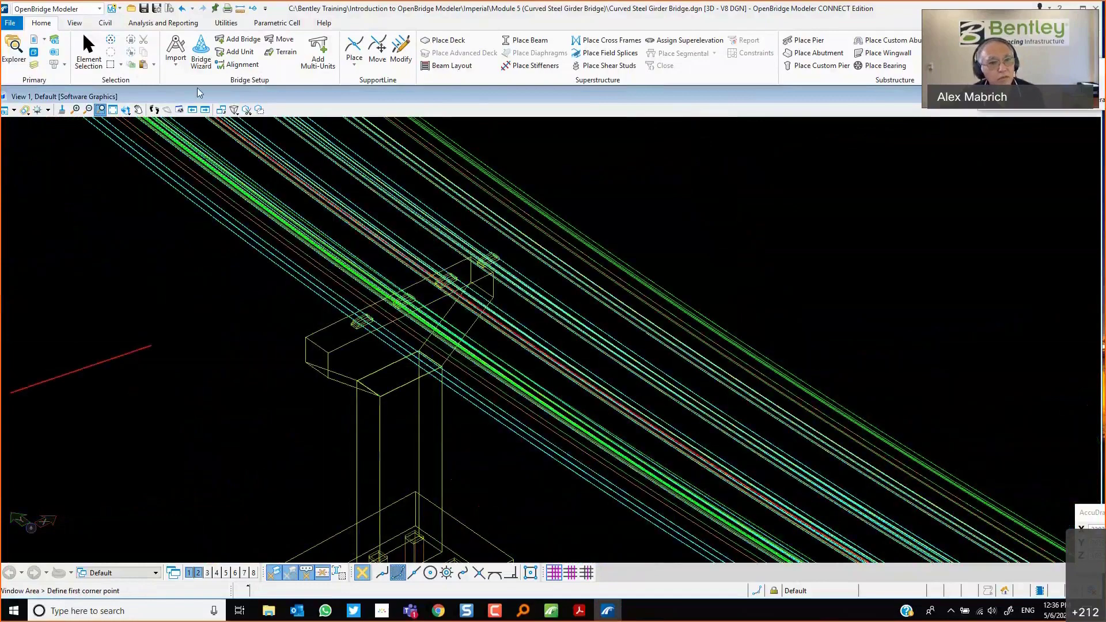
Rotate the view to examine the pier cap, columns and girders above it from several angles.
click(138, 110)
click(667, 267)
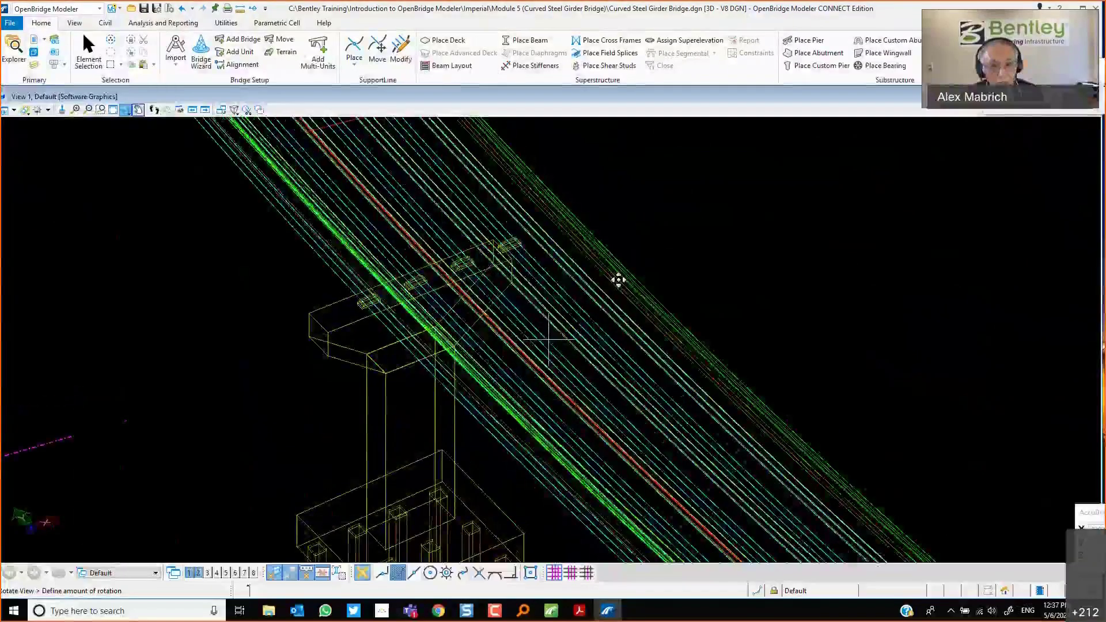
click(618, 280)
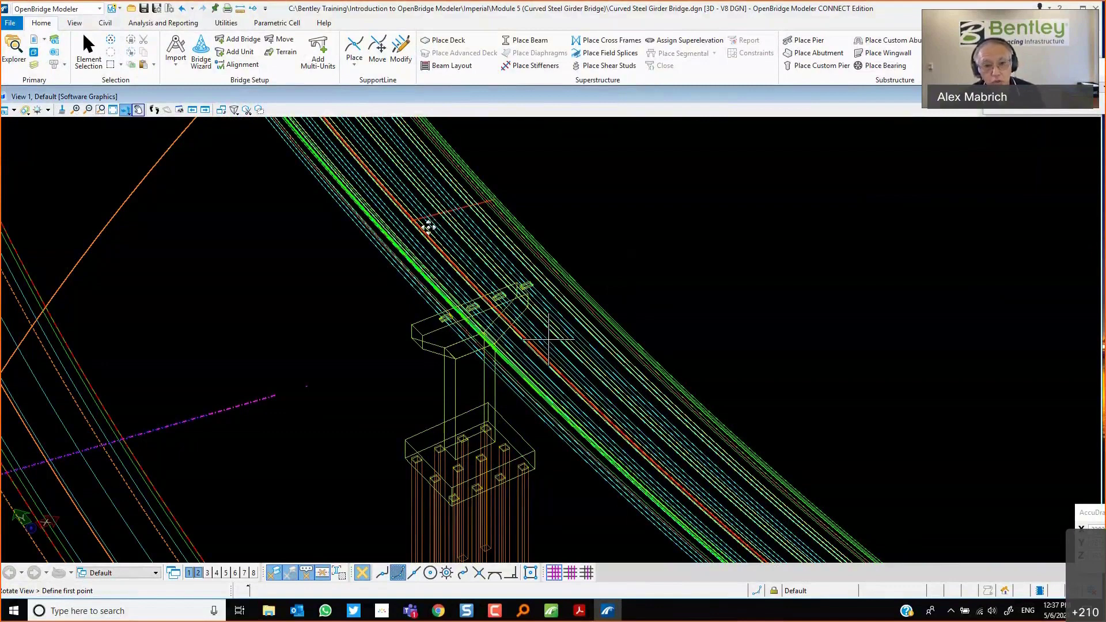
click(674, 292)
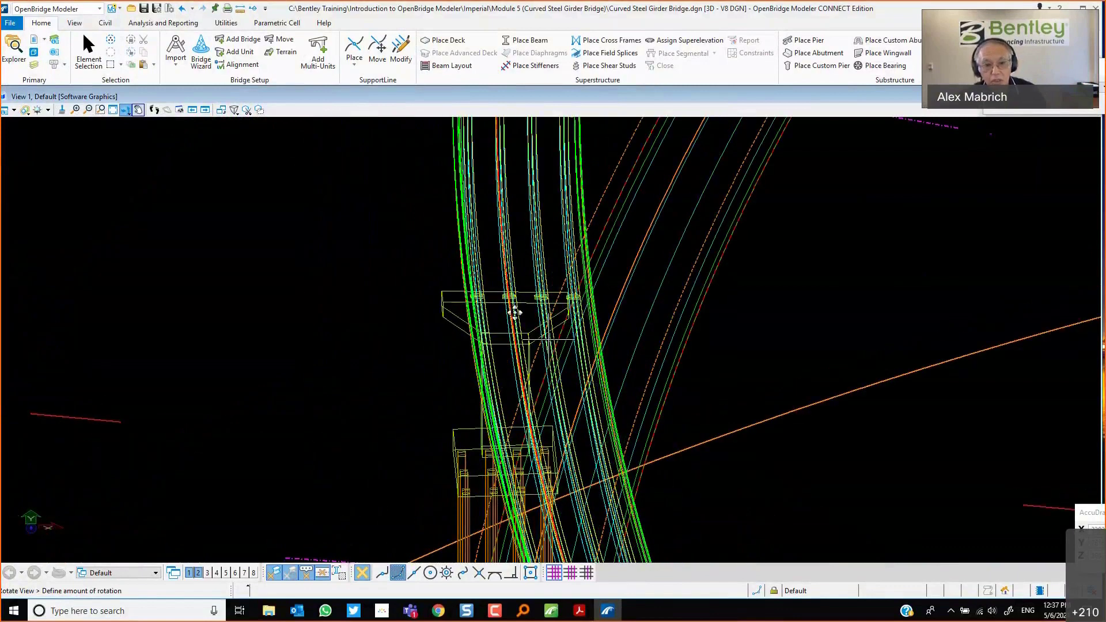
click(515, 312)
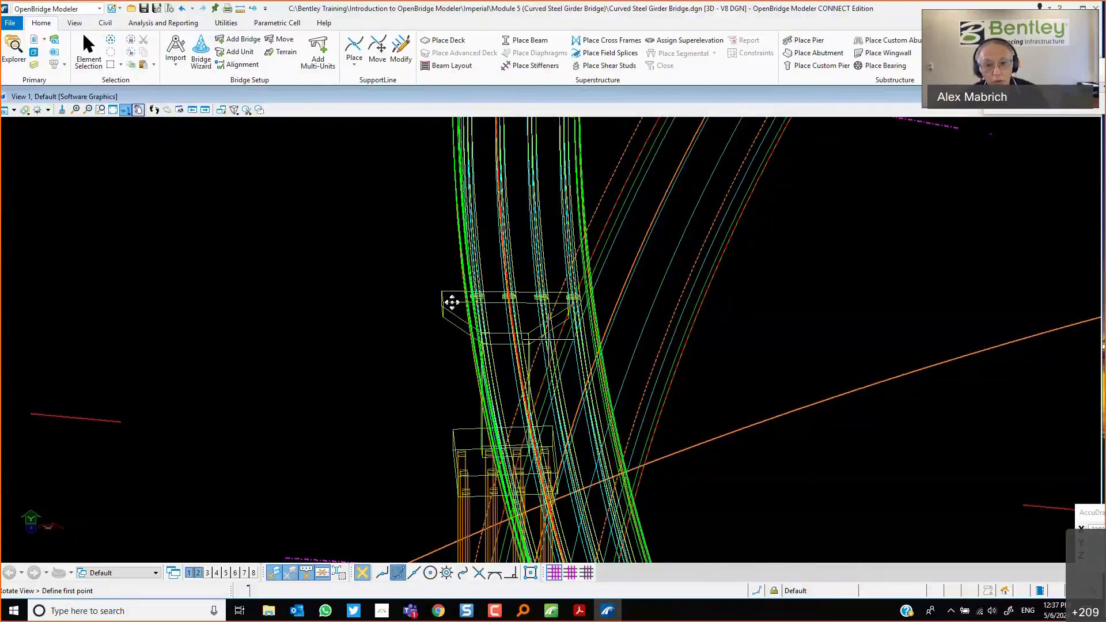
drag(474, 309, 587, 326)
scroll(587, 326, down, 3)
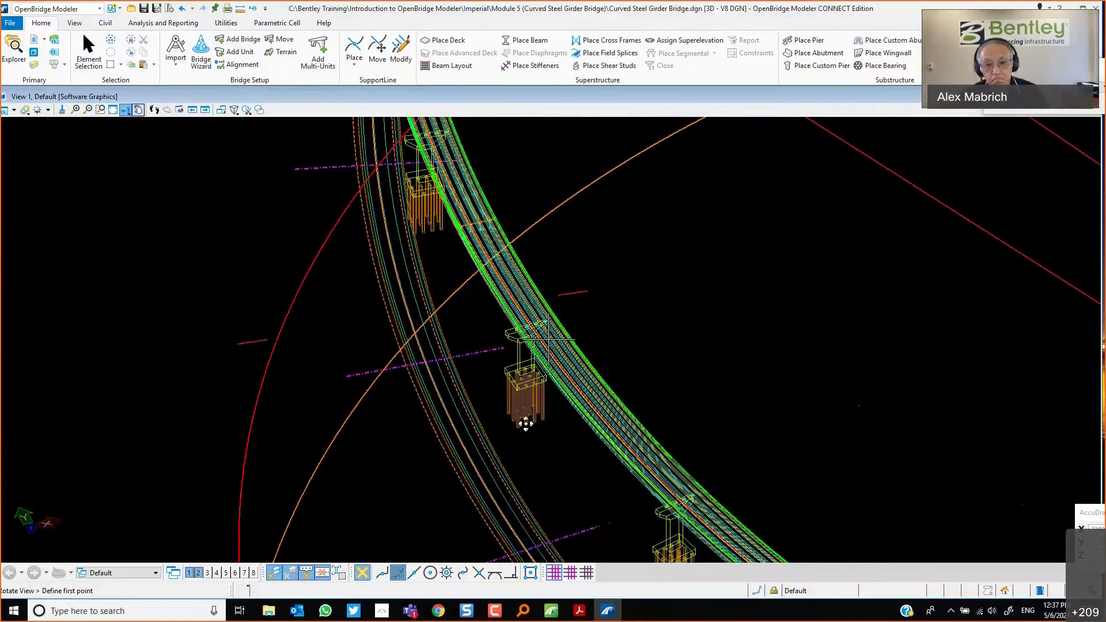
drag(525, 424, 667, 438)
click(666, 438)
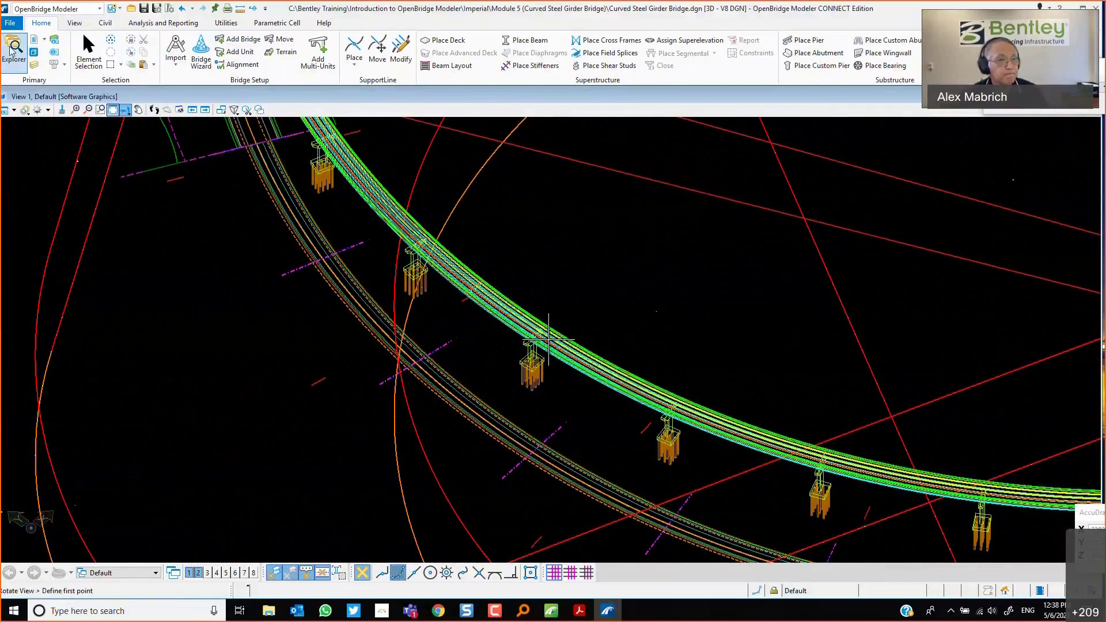
Open the Explorer and expand the Bridge Model tree down to the BU01 Beam Slab Steel-Girders Bridge unit.
click(12, 50)
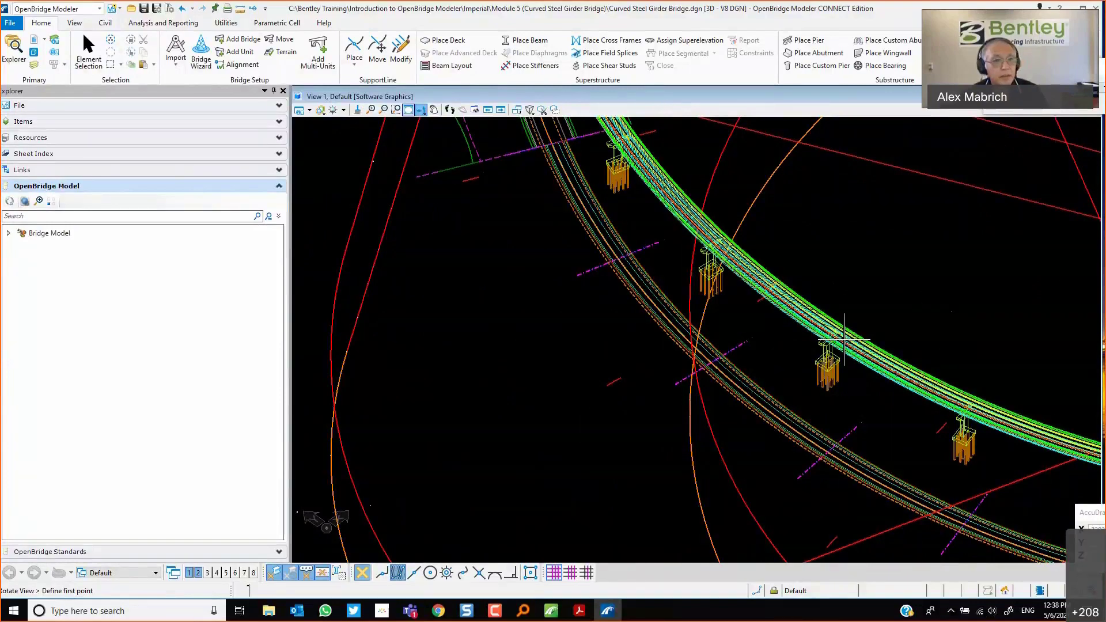
click(9, 233)
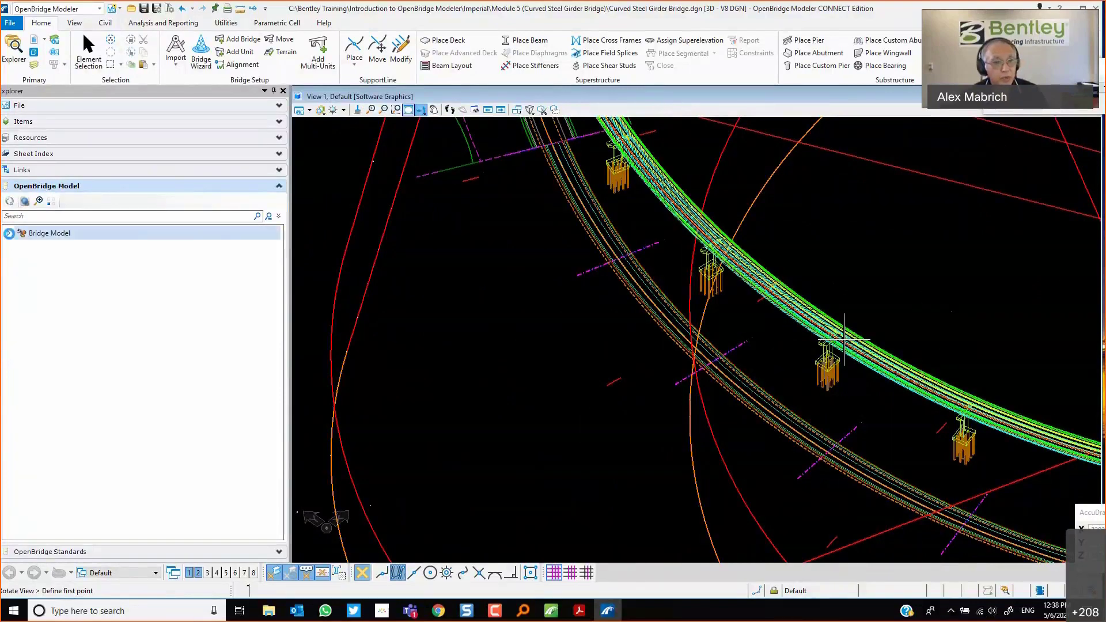
click(20, 261)
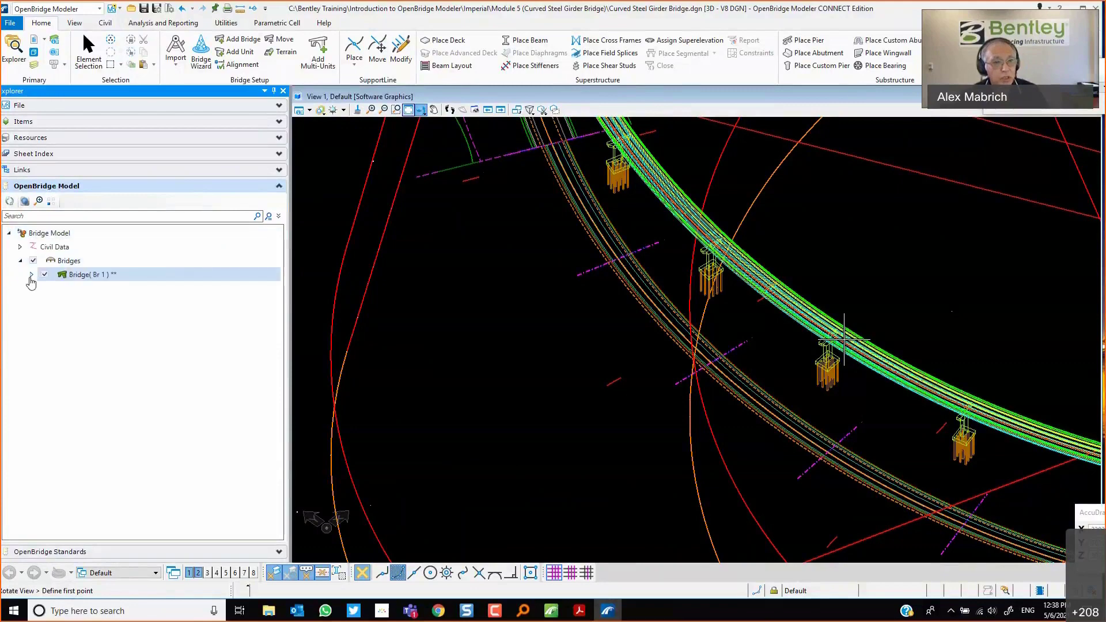
click(31, 276)
click(43, 302)
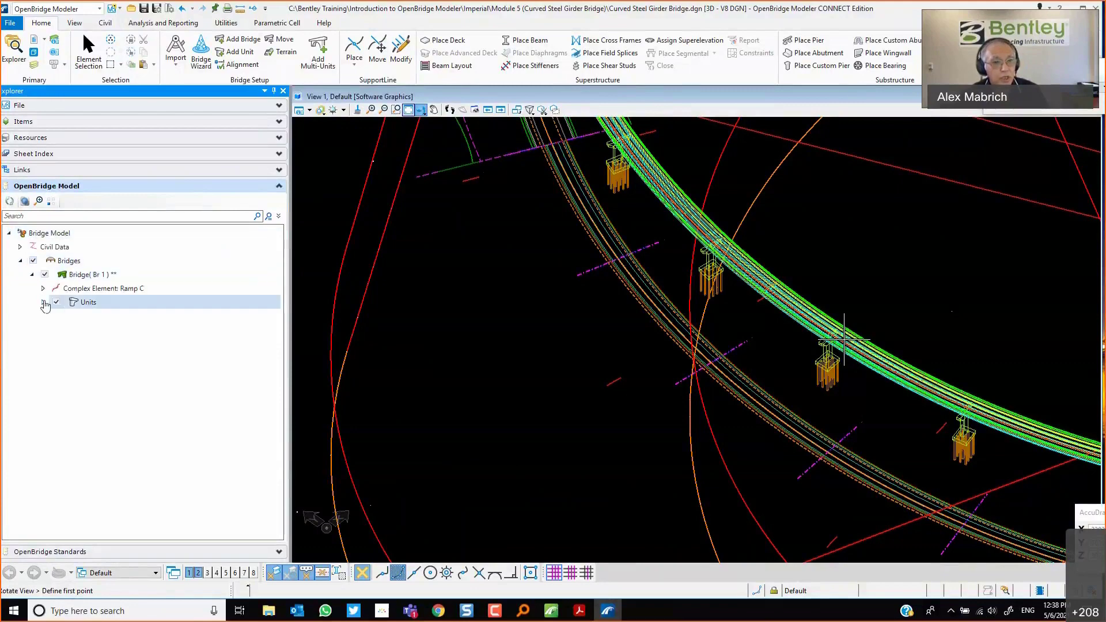
click(55, 317)
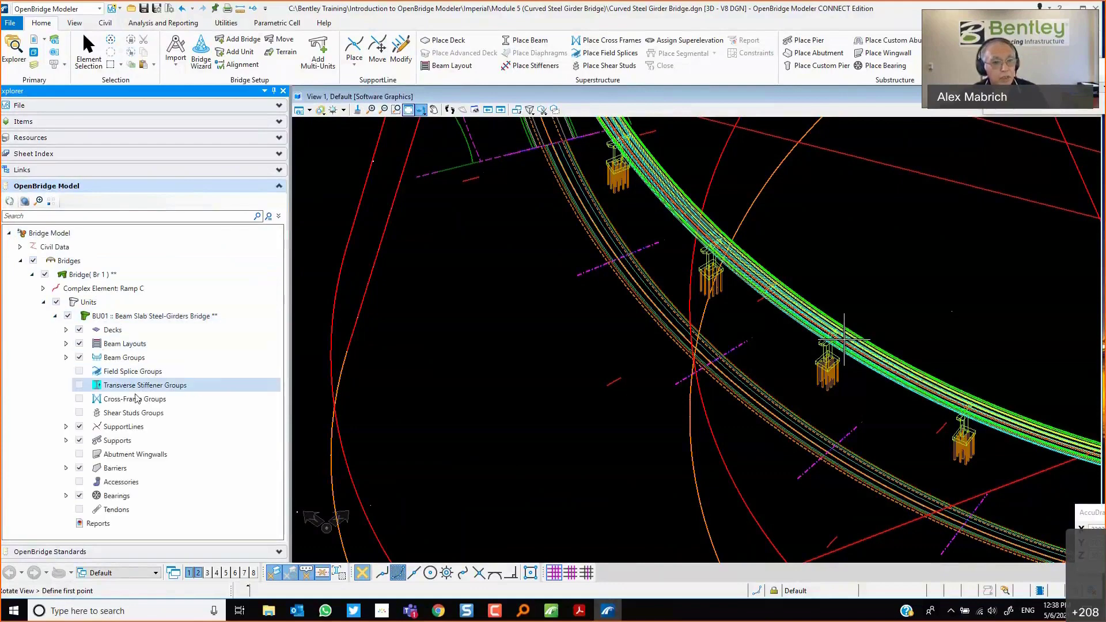
Expand the Supports list and open the properties of Pier1.
click(66, 440)
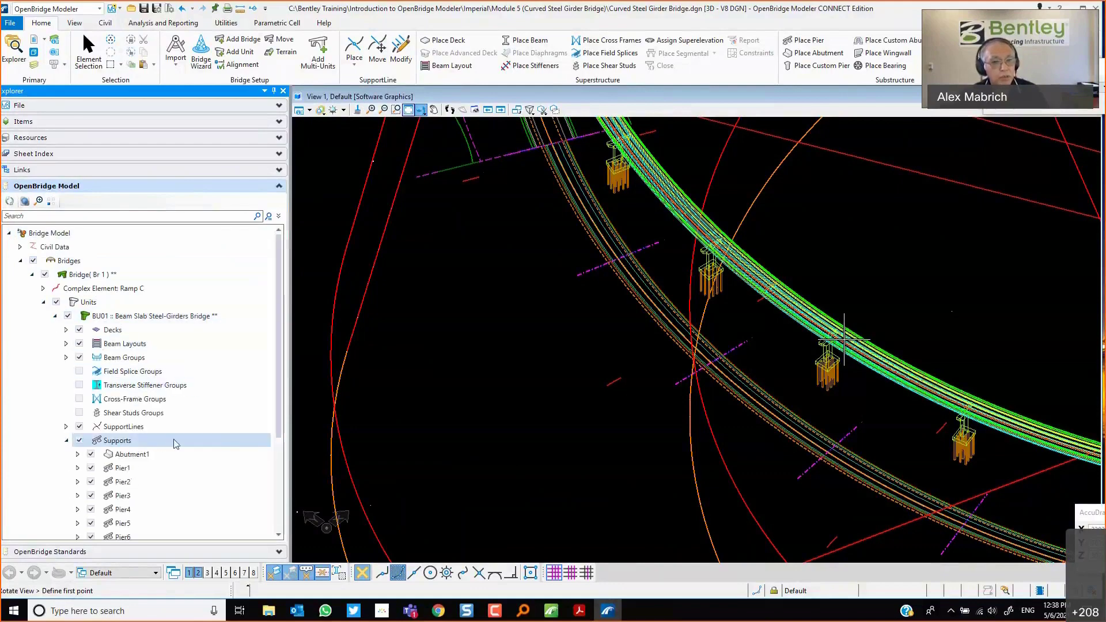
click(123, 346)
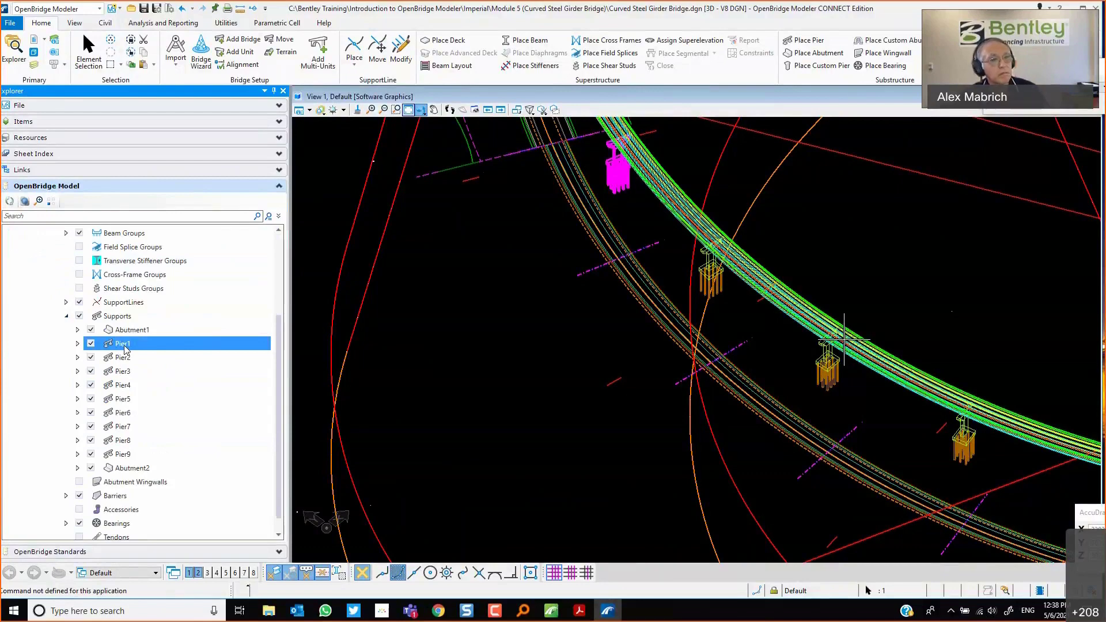
right_click(125, 348)
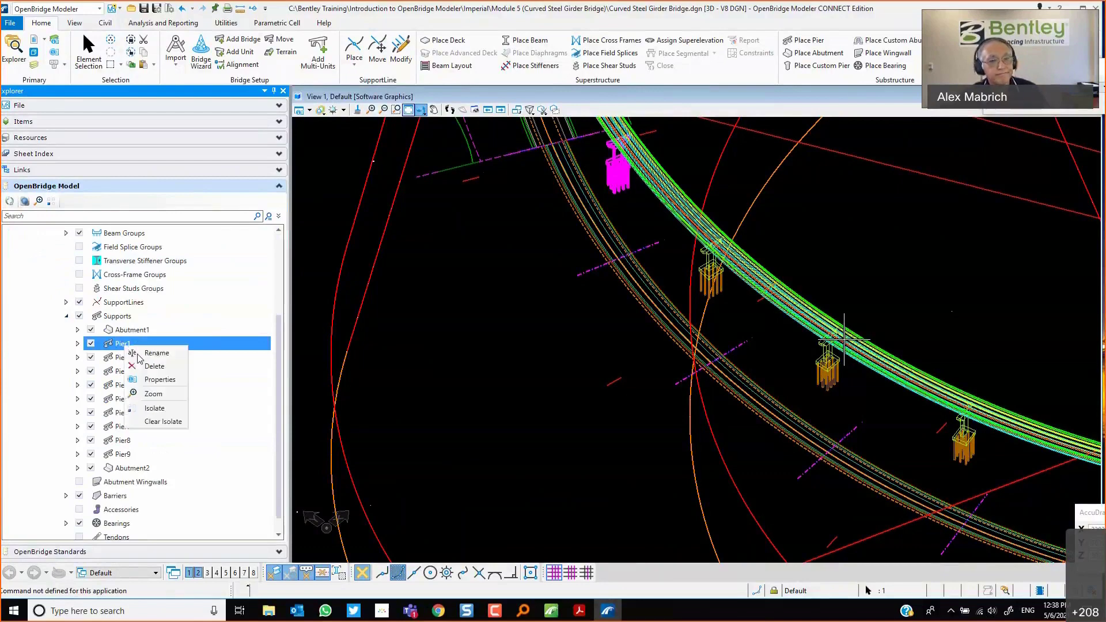
click(166, 383)
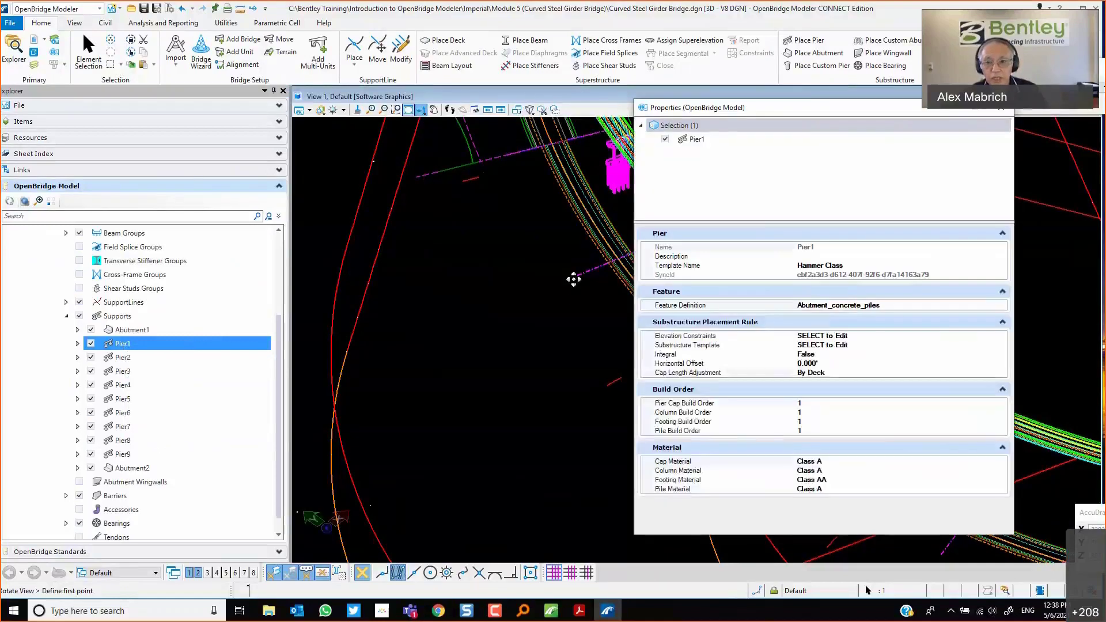
click(712, 364)
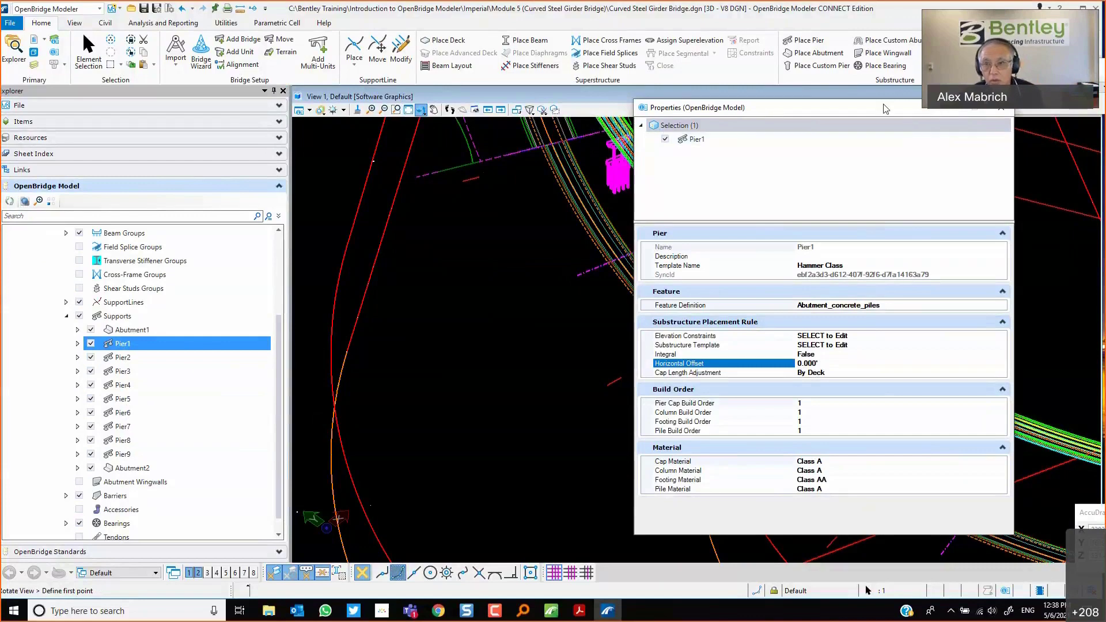
mouse_move(938, 109)
mouse_down()
mouse_move(968, 144)
mouse_move(946, 128)
mouse_up()
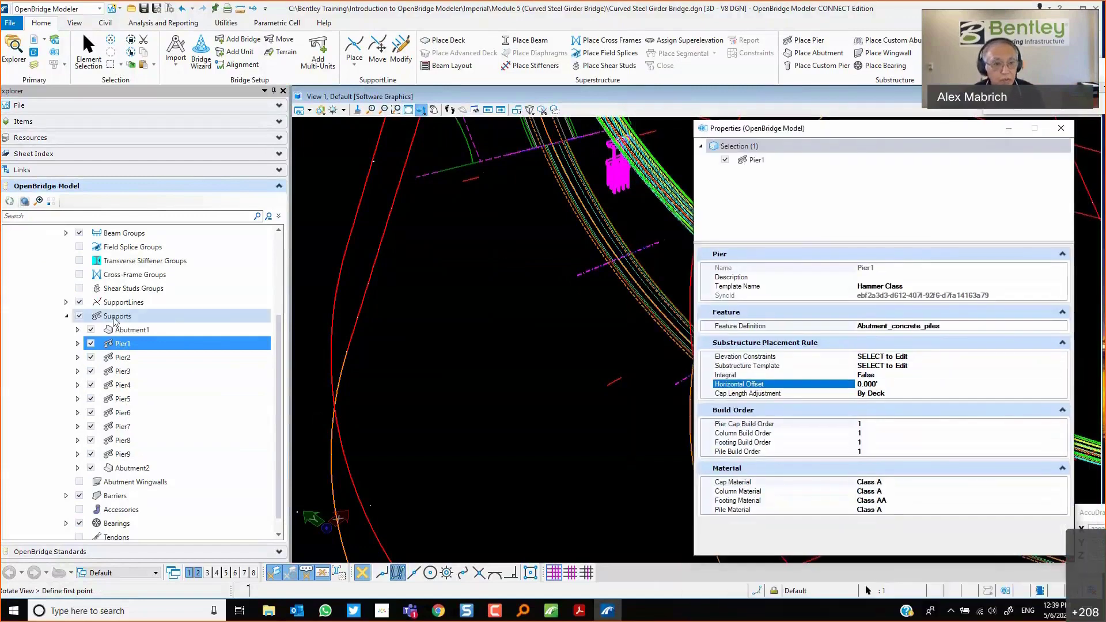
Select all abutments and piers and set their Horizontal Offset to -3.925 ft.
click(135, 331)
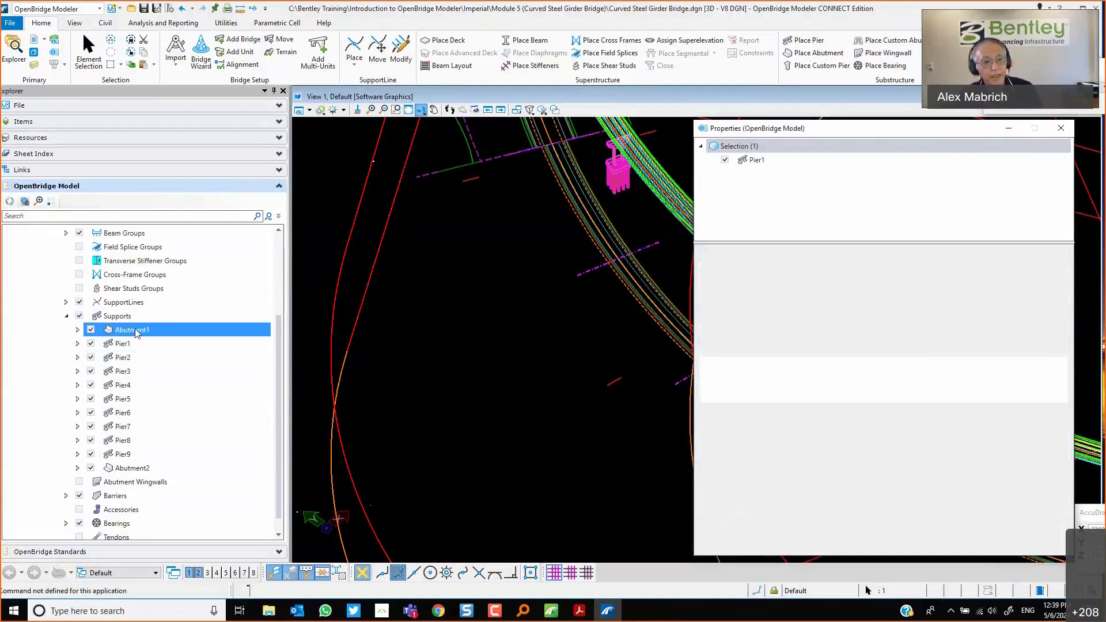
shift+click(134, 469)
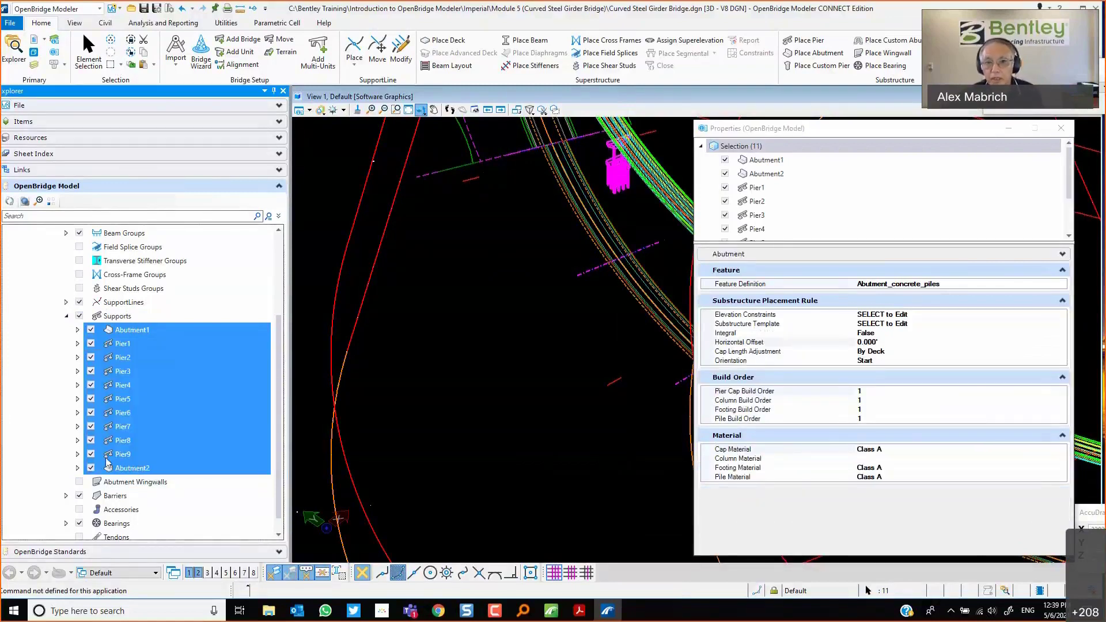
drag(843, 131, 783, 133)
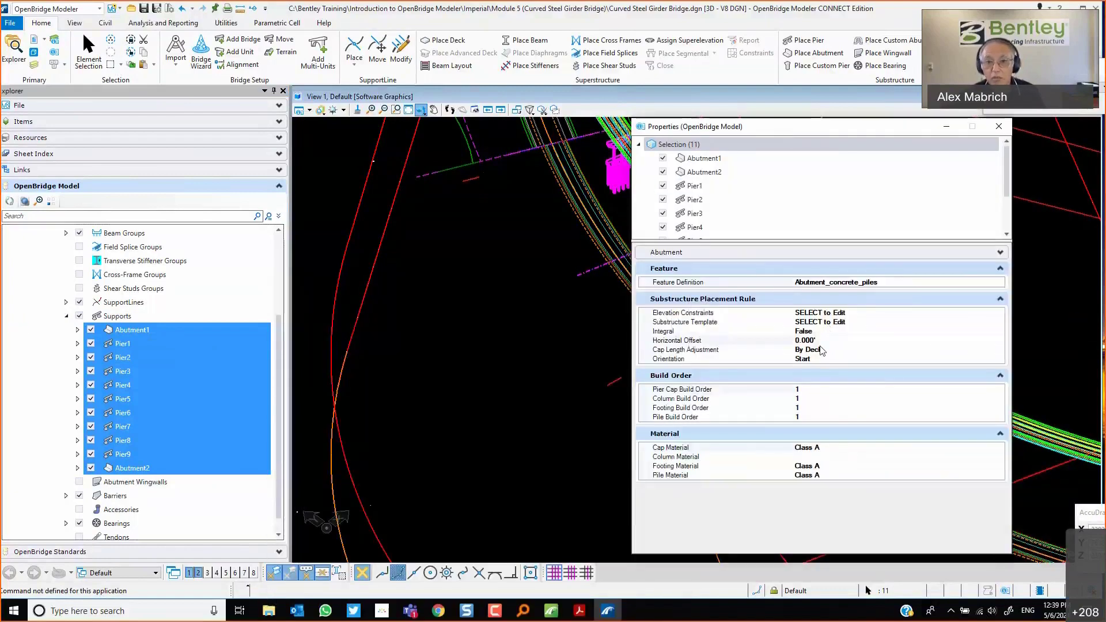
click(820, 341)
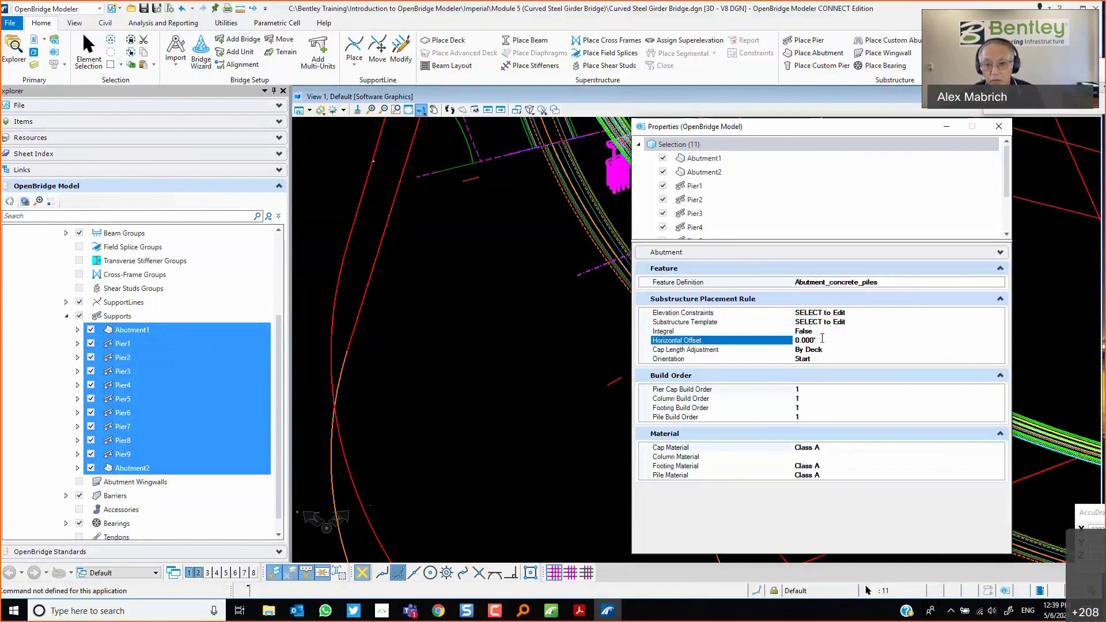
text(-3.)
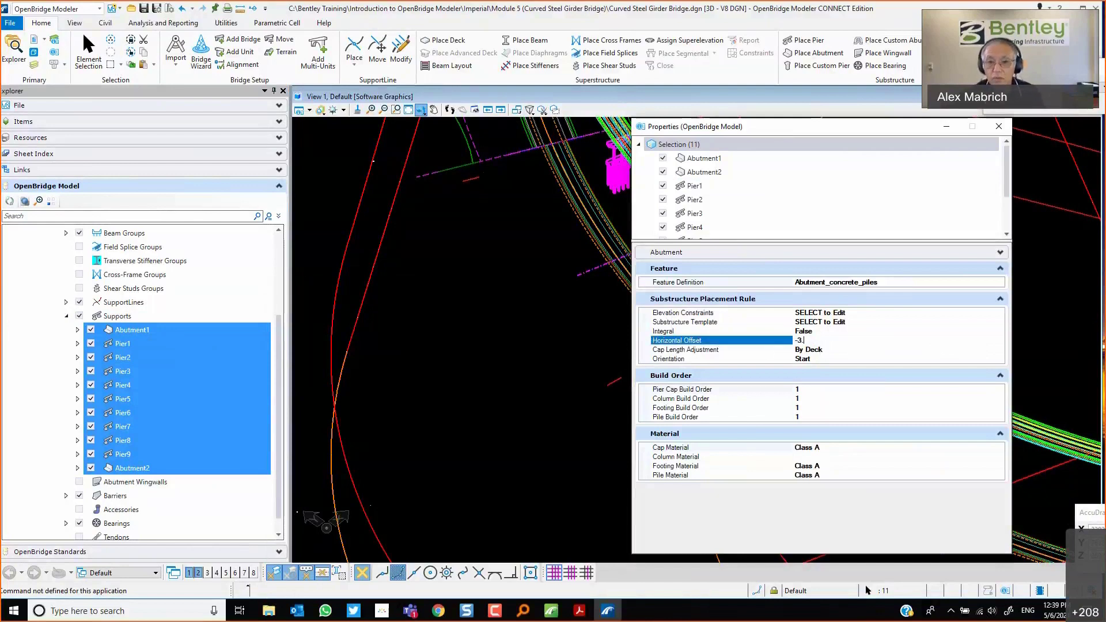
text(925)
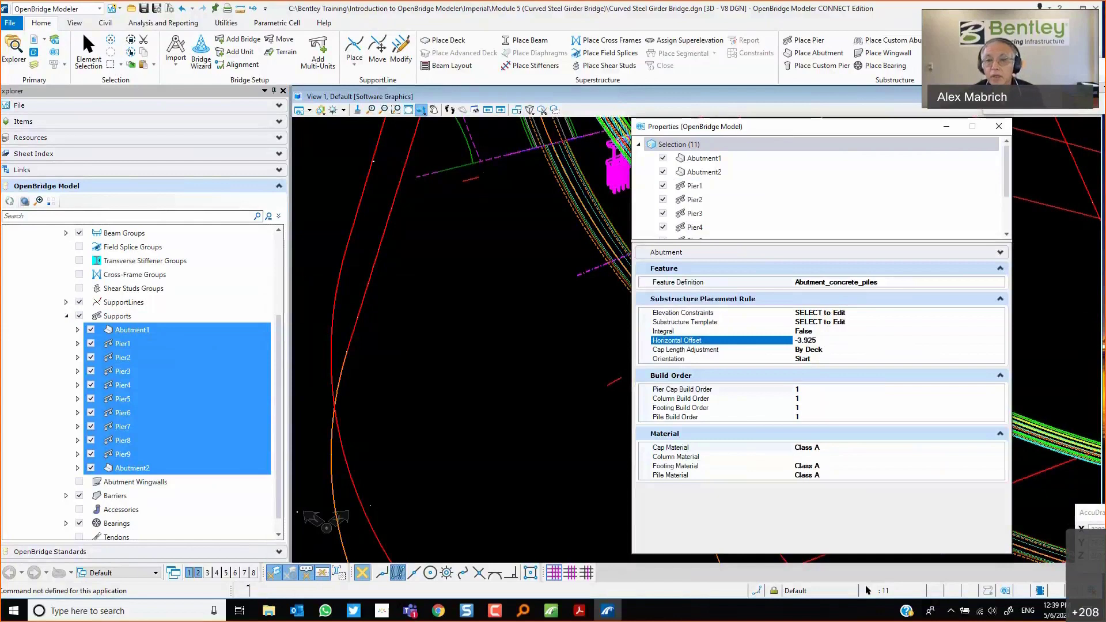
click(847, 350)
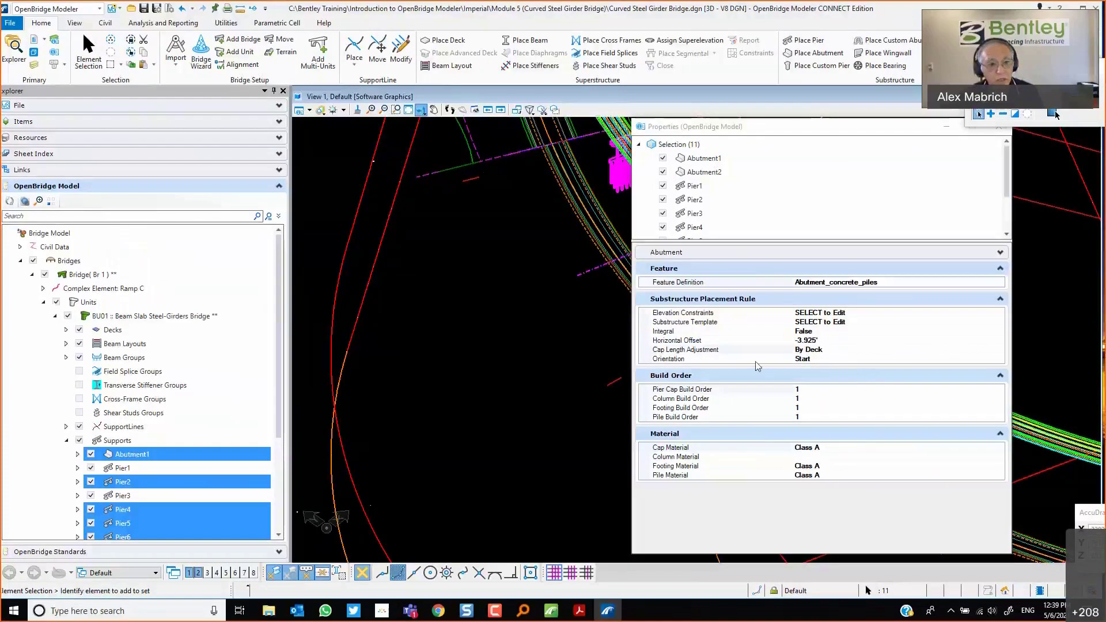
Reselect all supports, set their Cap Length Adjustment to None, and close the properties.
click(167, 455)
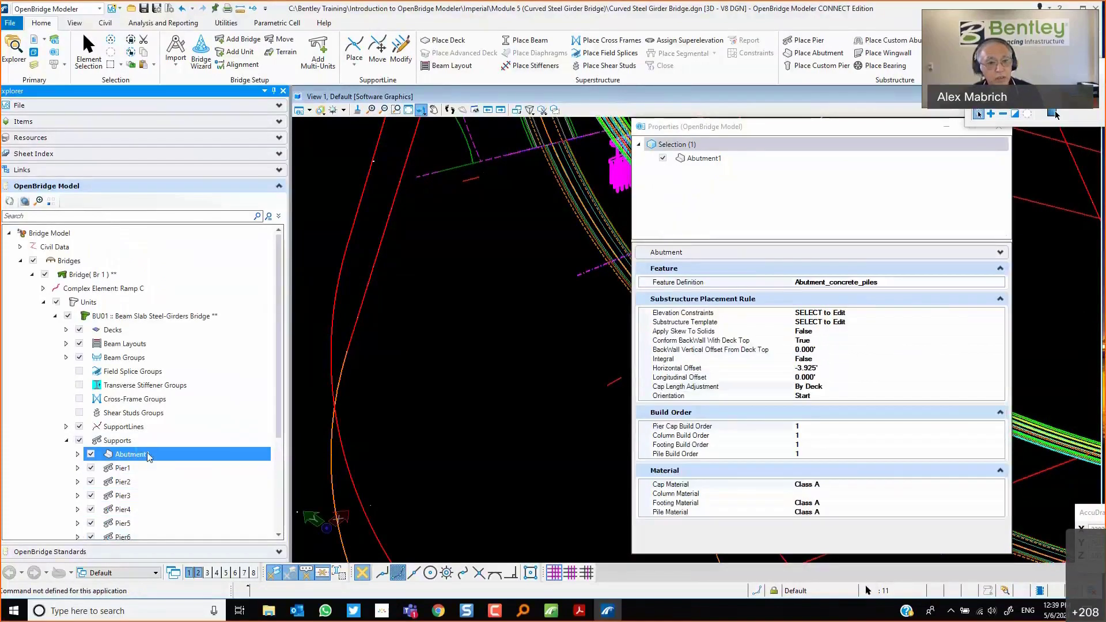
scroll(149, 454, down, 3)
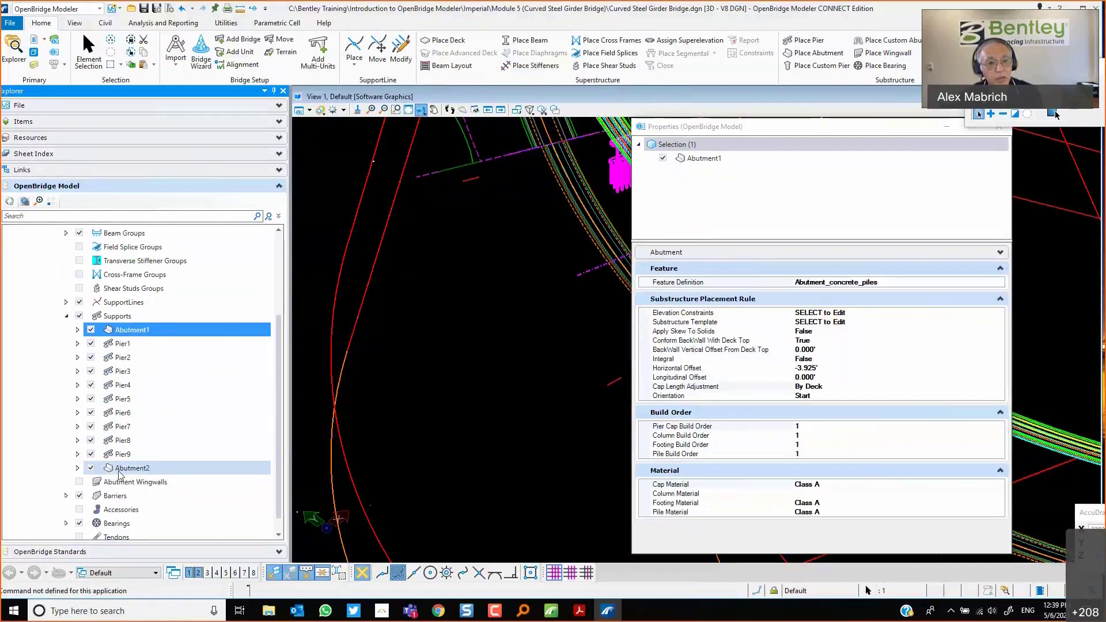
shift+click(127, 468)
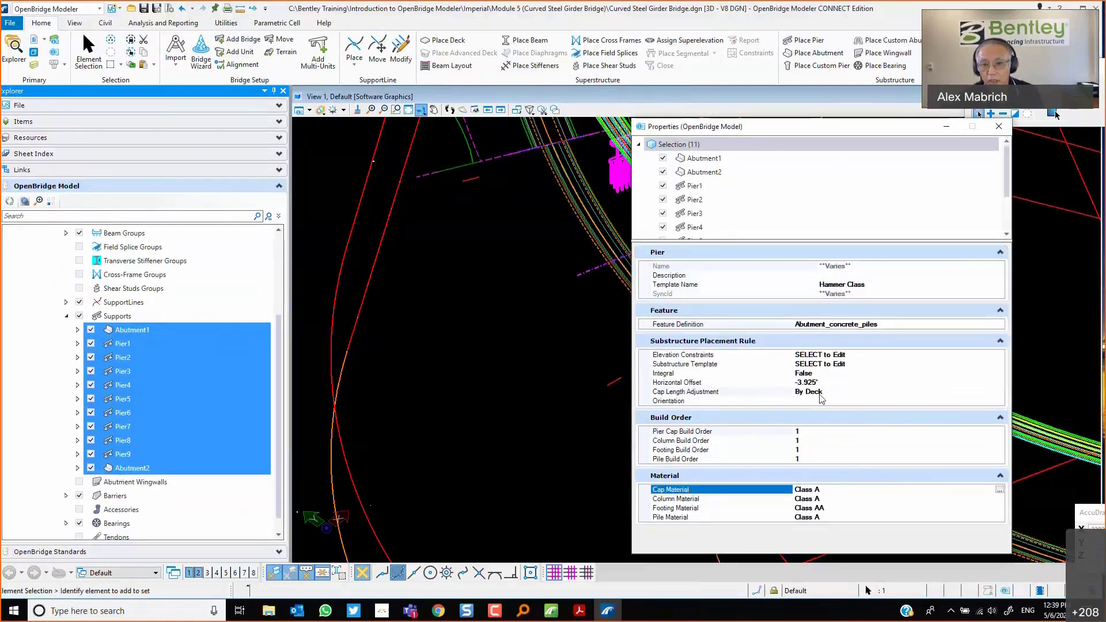
click(888, 390)
click(999, 392)
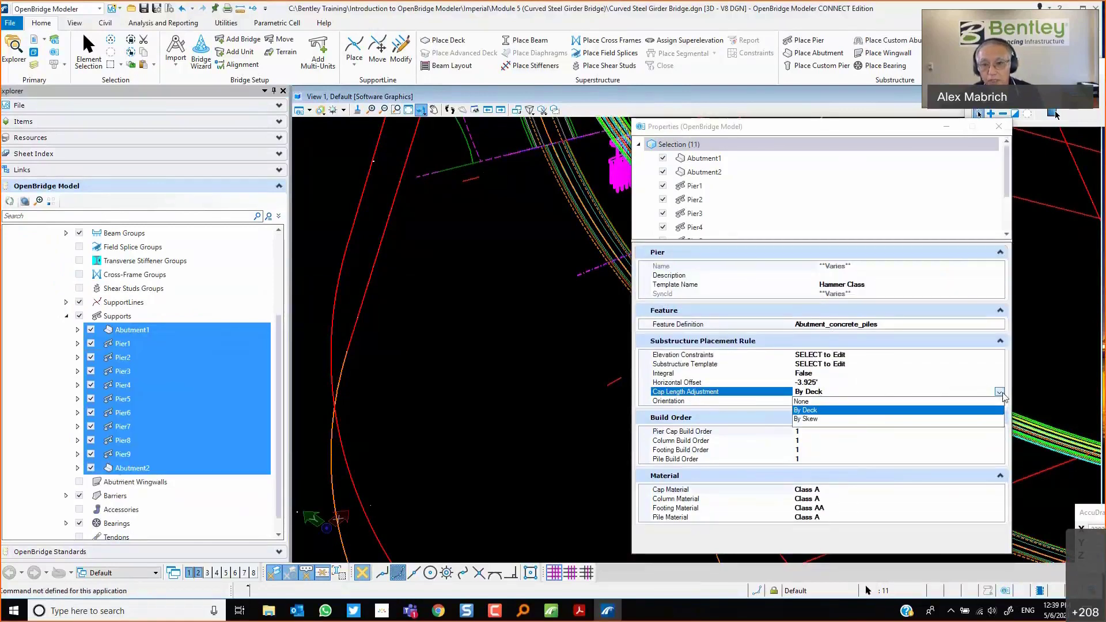
click(804, 409)
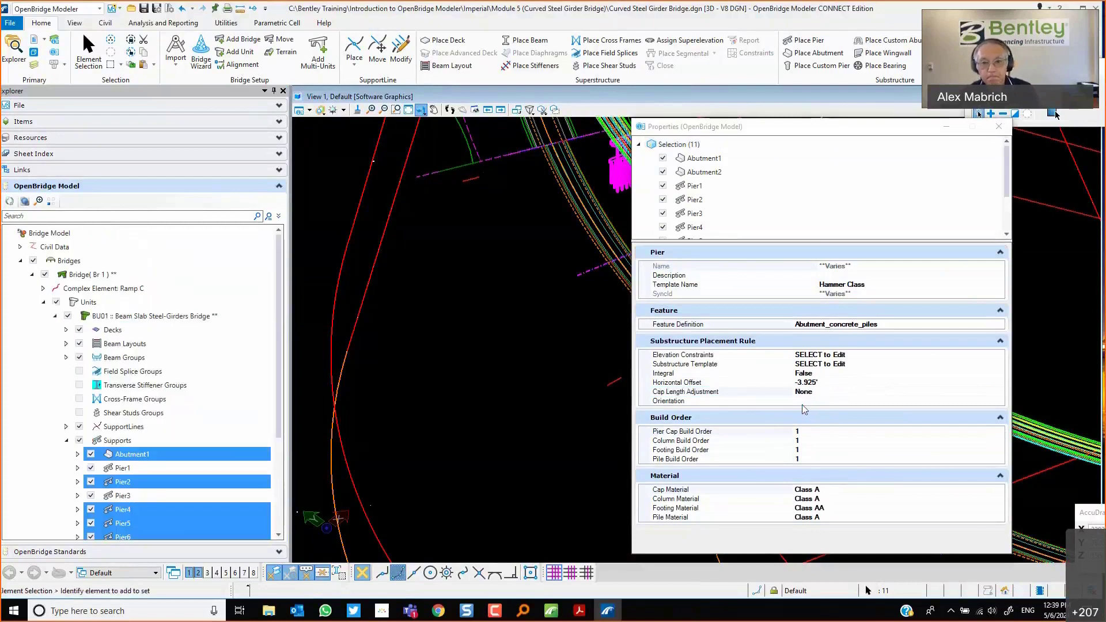
click(467, 430)
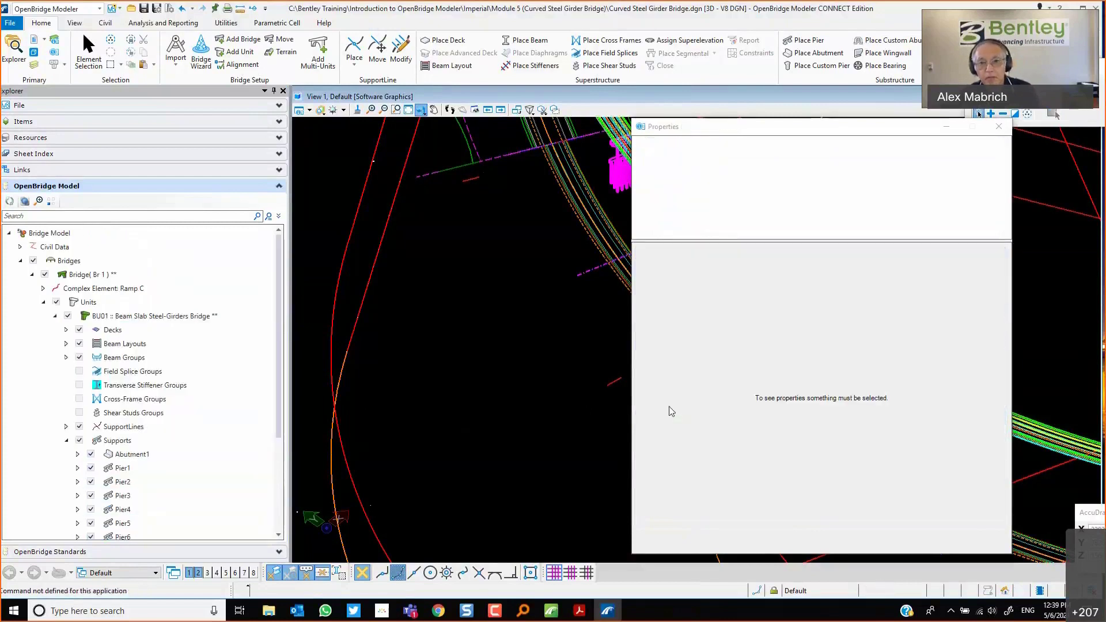
click(999, 127)
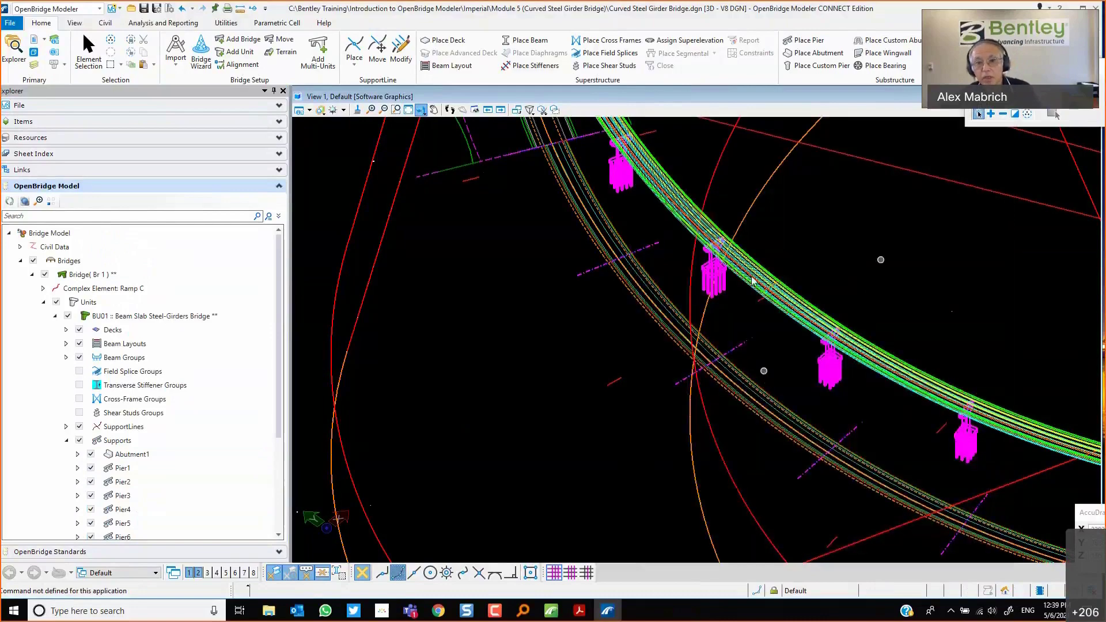
Zoom in and rotate the view to inspect the pier cap beneath the curved girders.
scroll(745, 232, up, 1)
scroll(745, 231, up, 4)
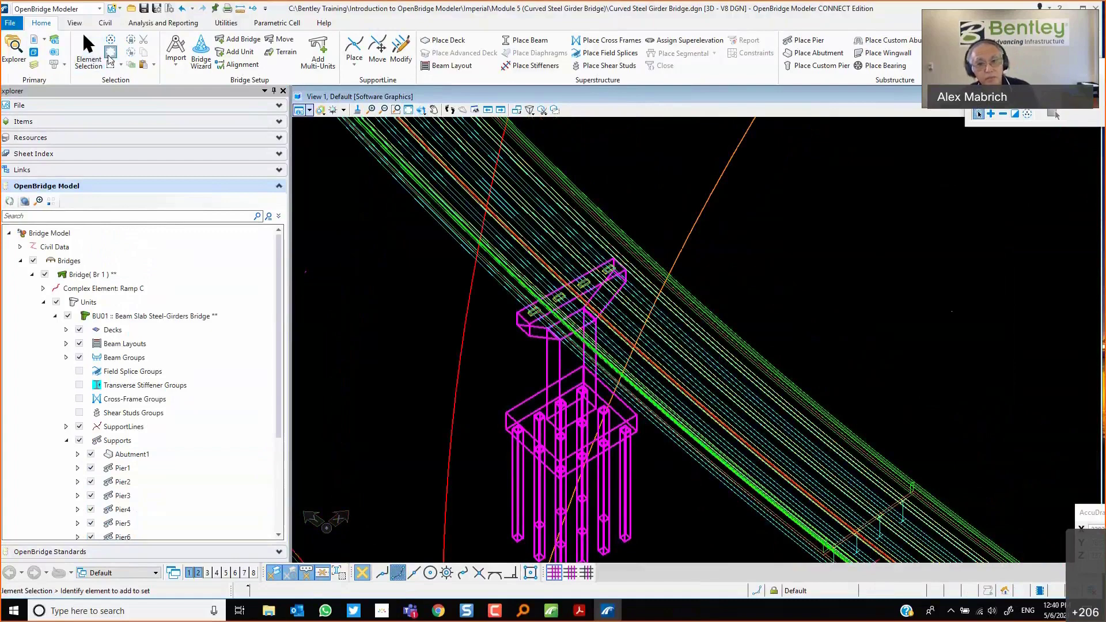
scroll(425, 299, down, 2)
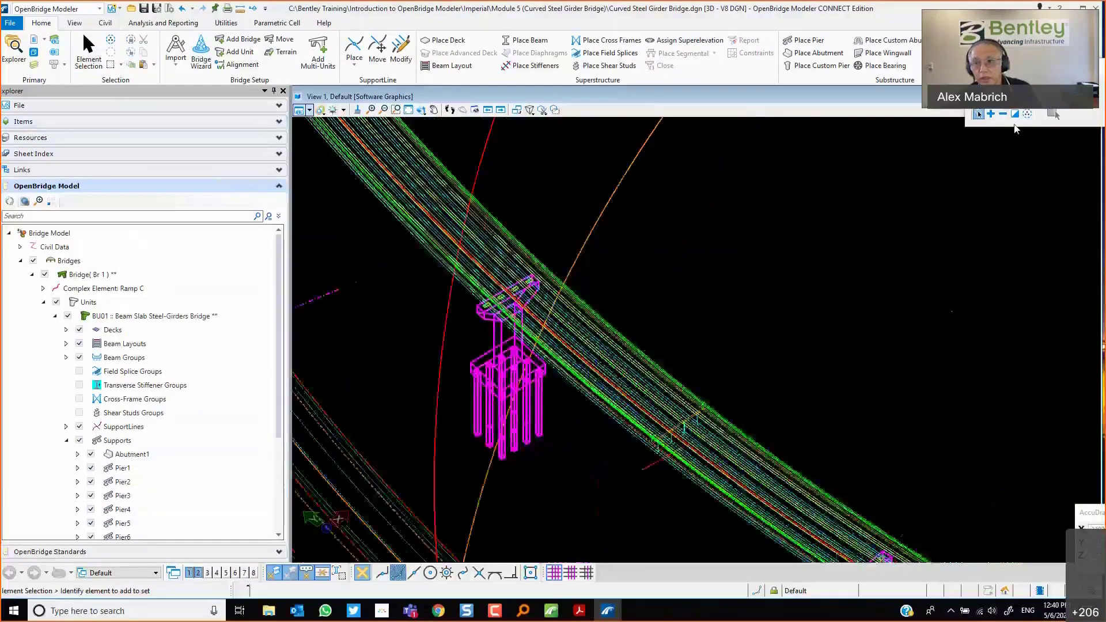
click(1027, 114)
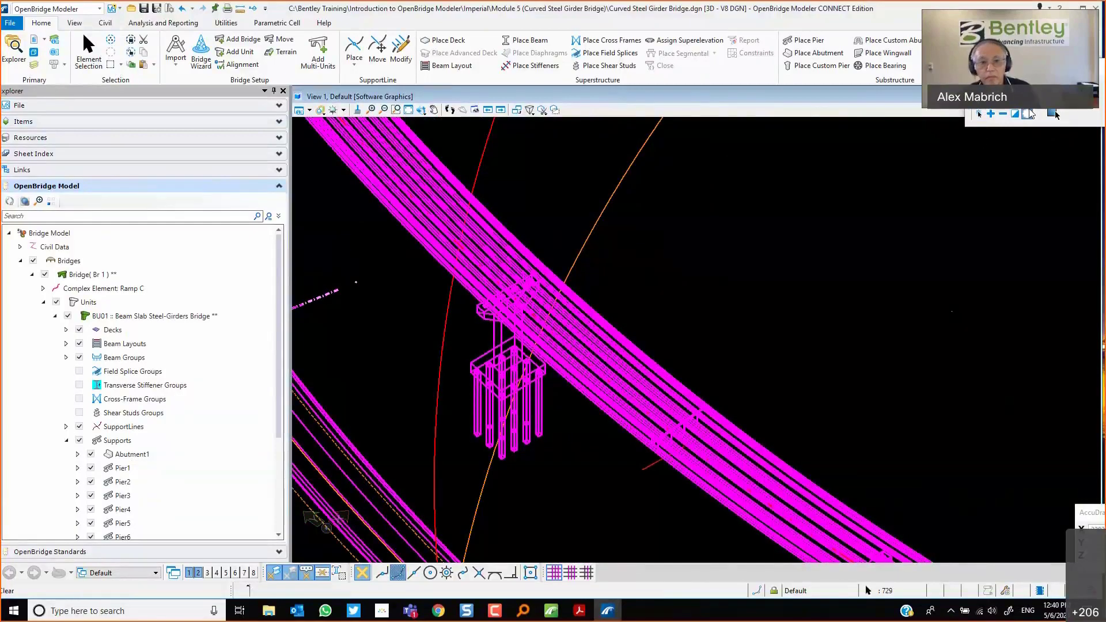
click(1055, 114)
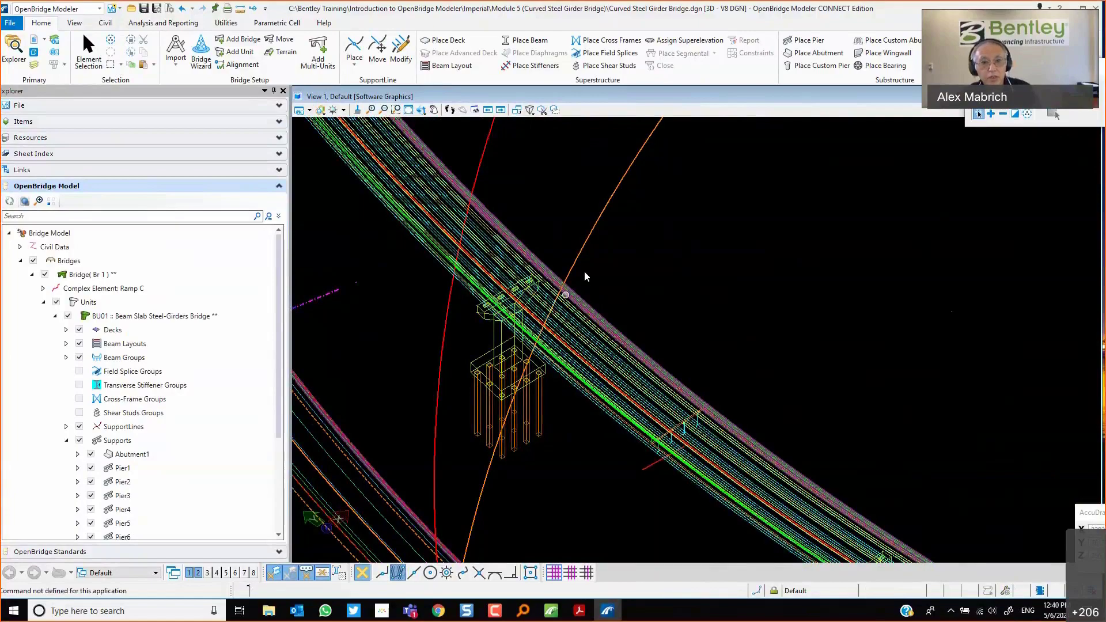
scroll(565, 295, up, 3)
shift+middle_drag(651, 250, 649, 184)
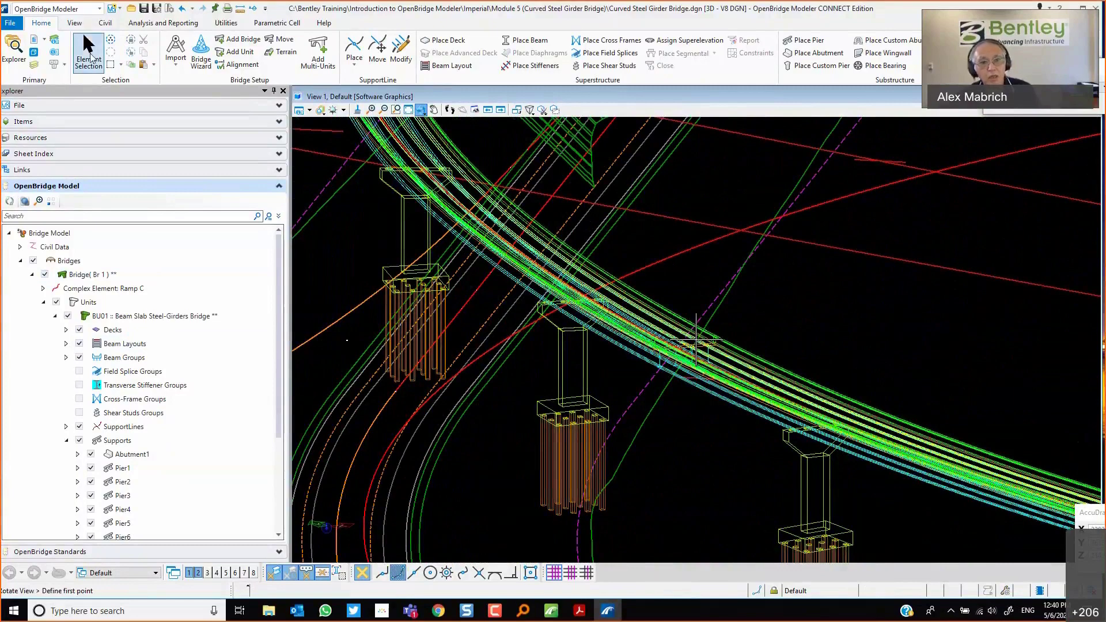
Select Pier2 in the view and review its Cap Length Adjustment options in the quick properties.
click(89, 56)
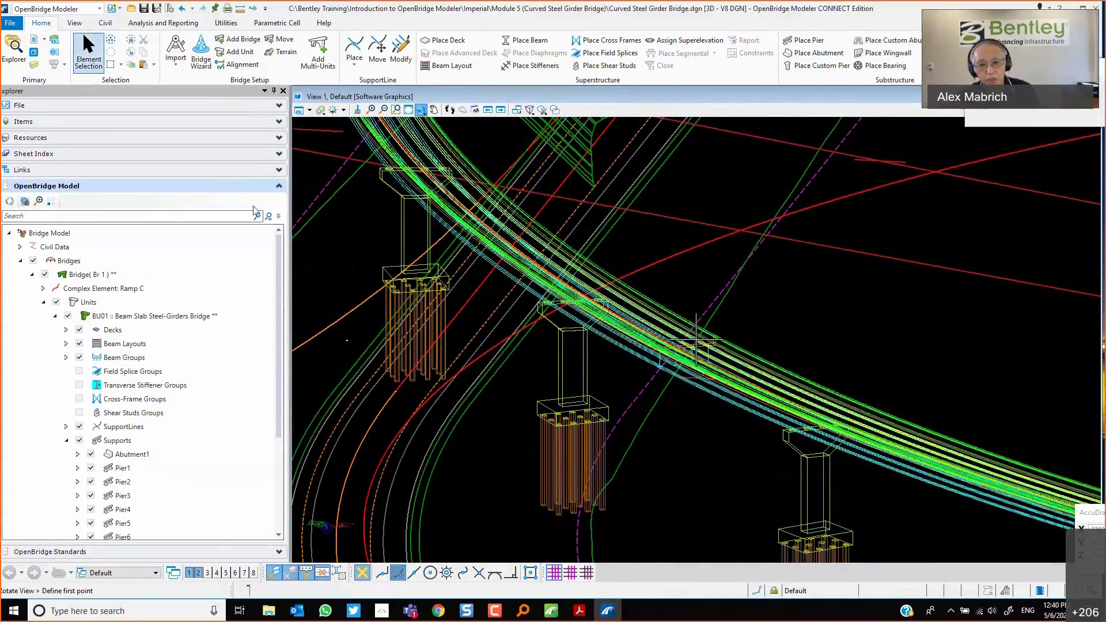
click(560, 414)
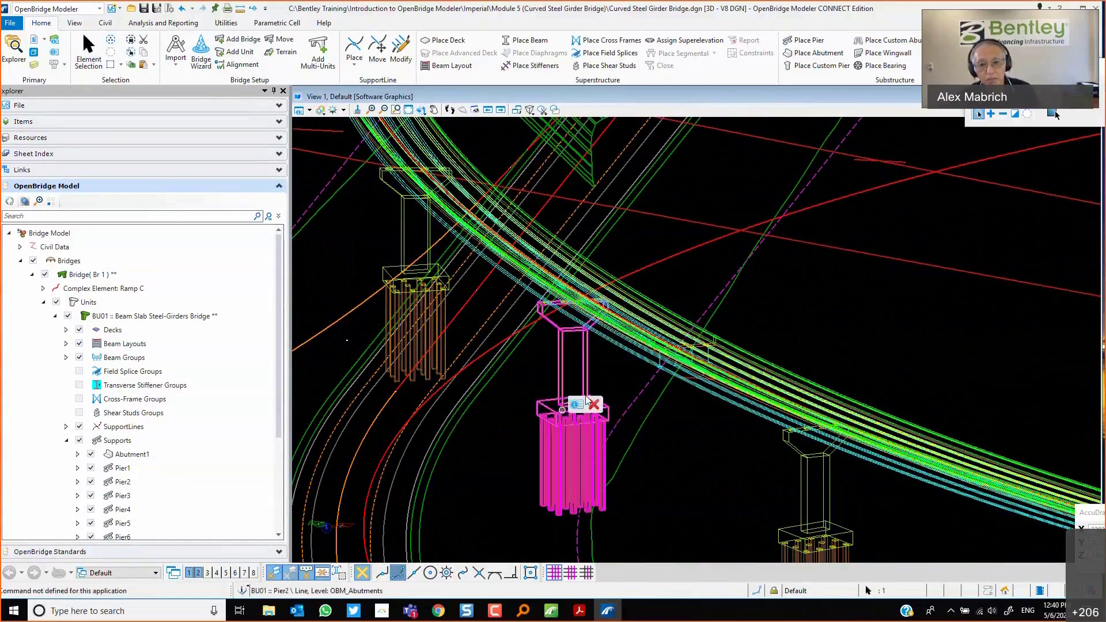
mouse_move(577, 404)
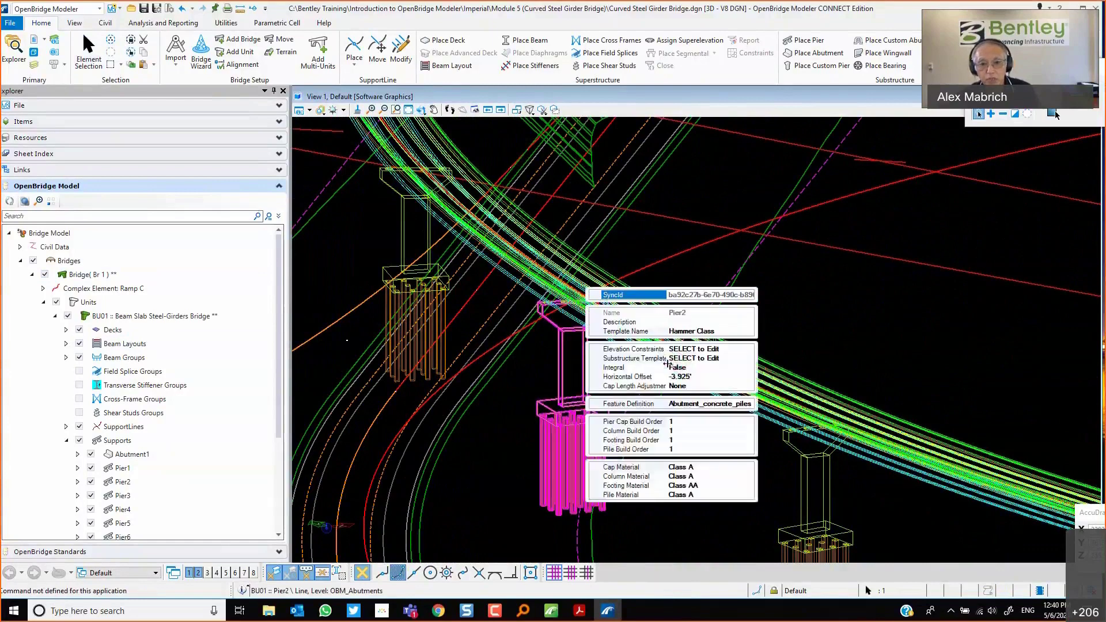
click(706, 387)
click(748, 386)
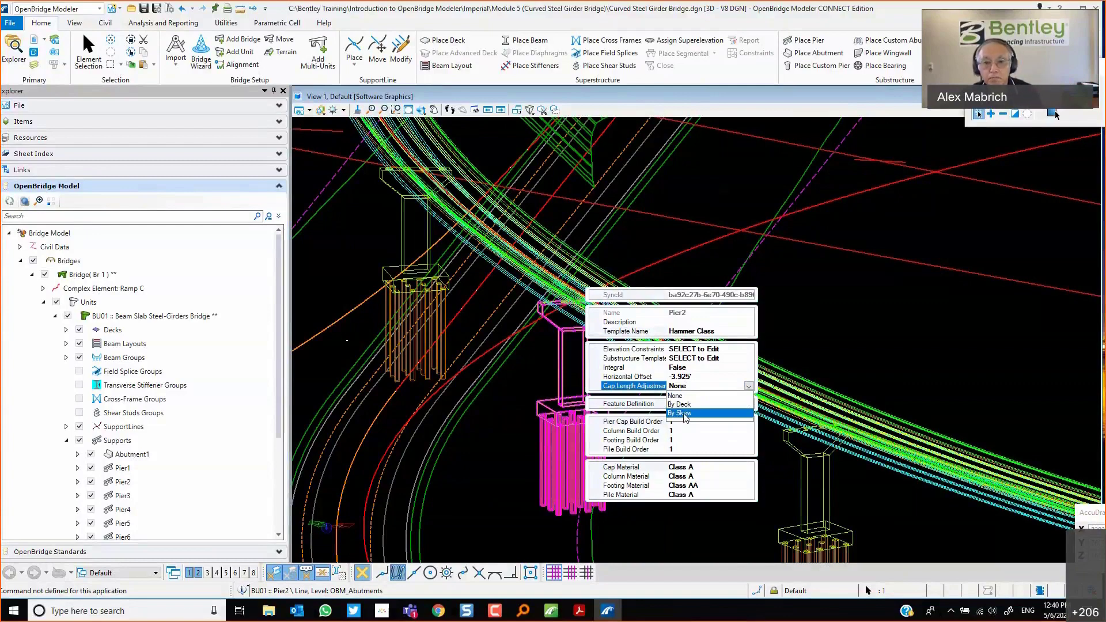
click(866, 340)
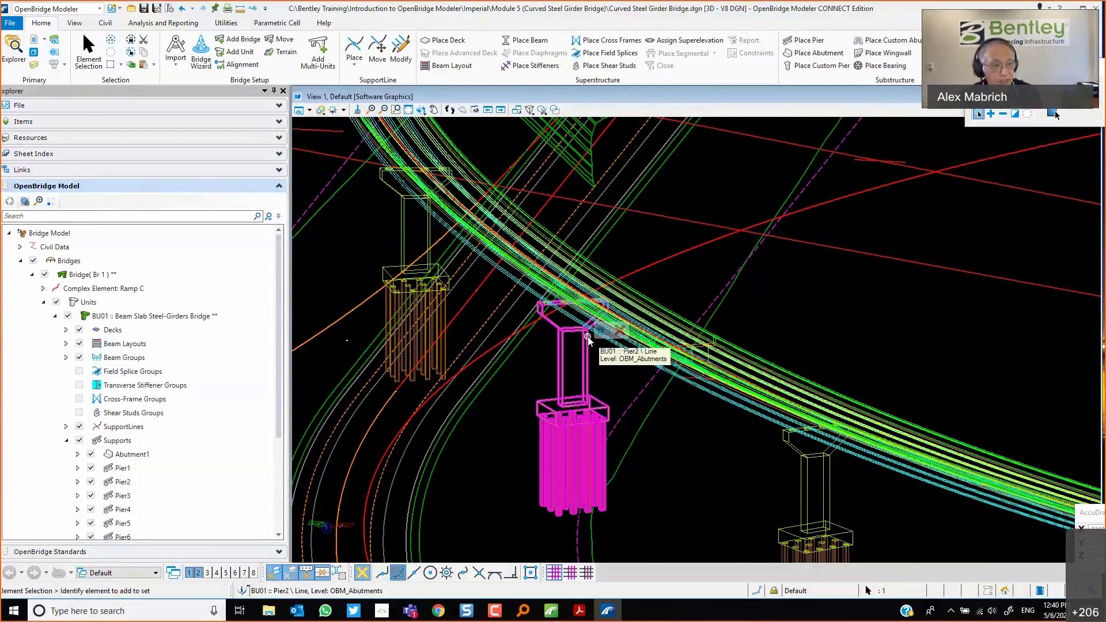
Open the deck's Variable Constraint editor and try activating LT_Width_Lane1 with a section from SupportLine1, then cancel.
click(151, 316)
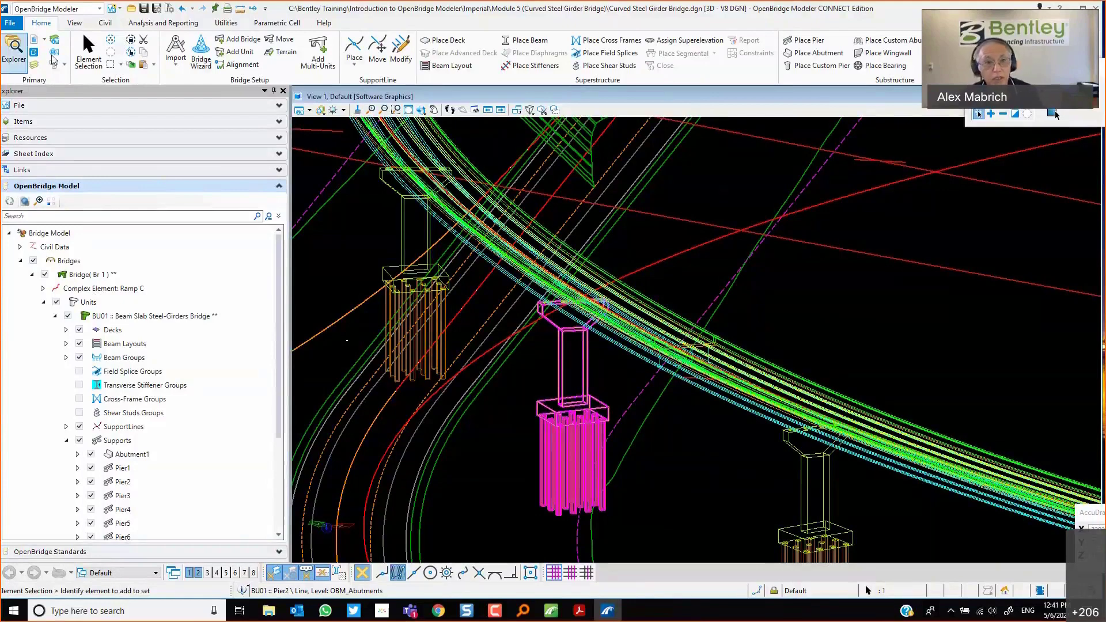
click(87, 46)
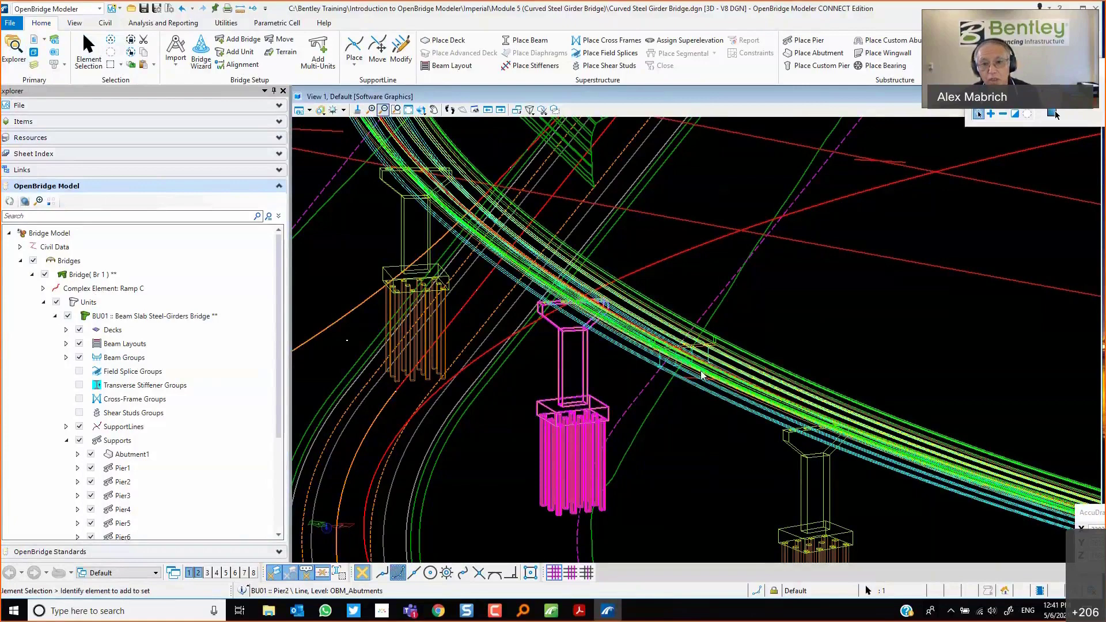
scroll(702, 376, up, 5)
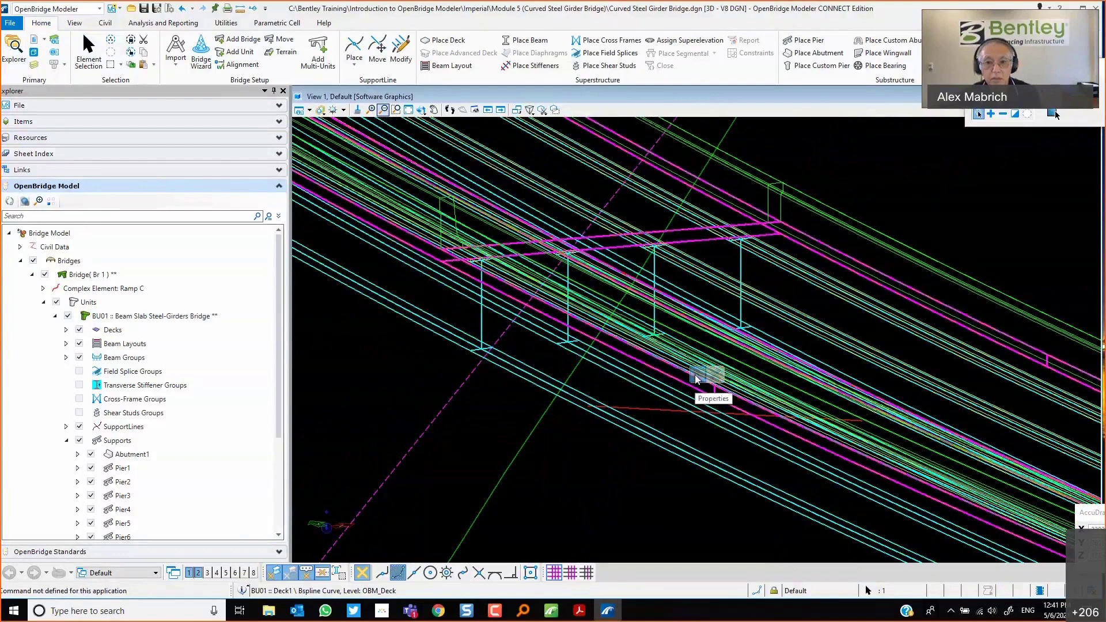
mouse_move(696, 377)
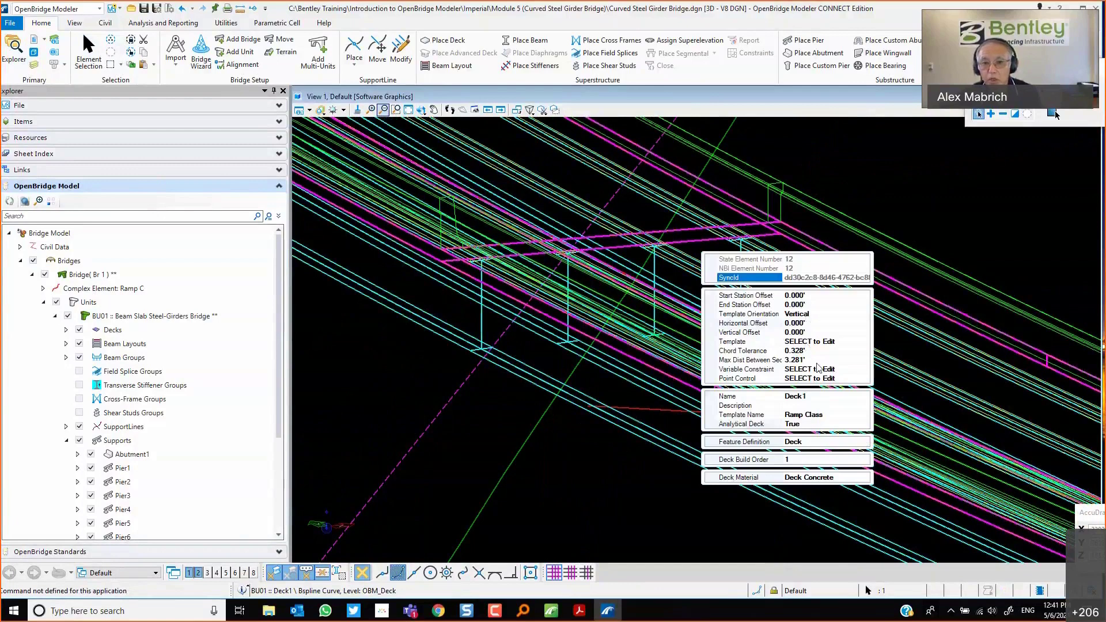
click(841, 370)
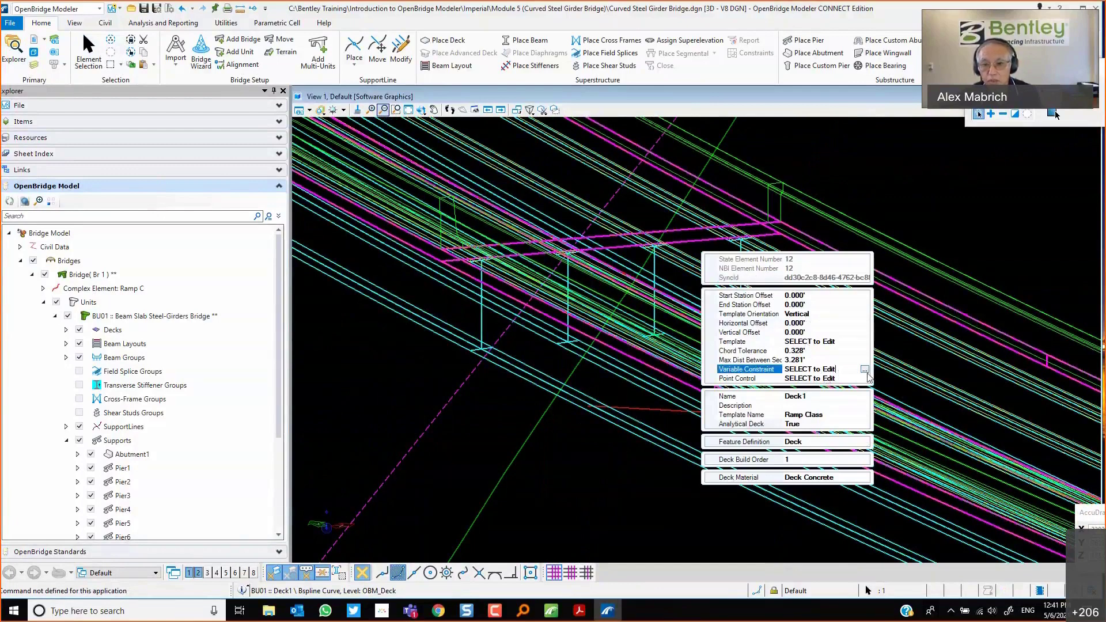
click(865, 370)
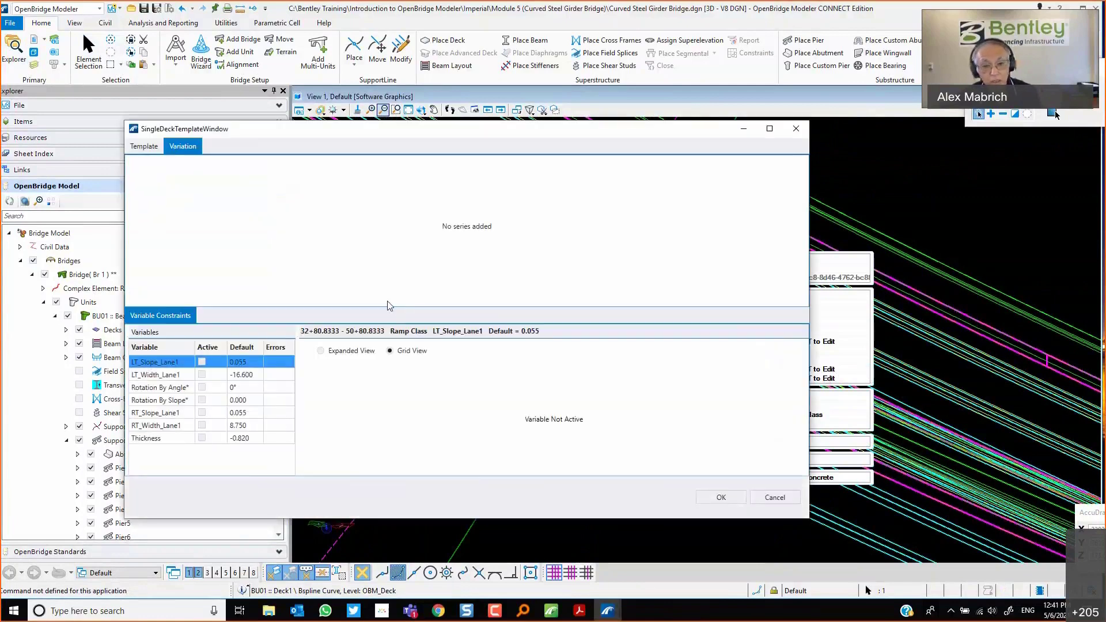
click(157, 378)
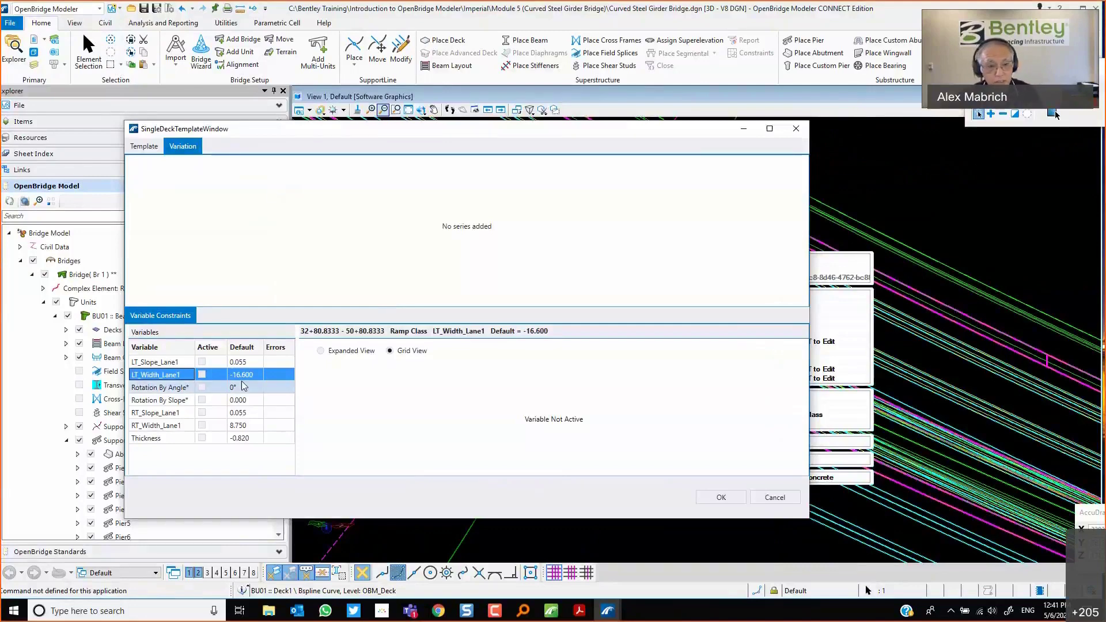
click(203, 376)
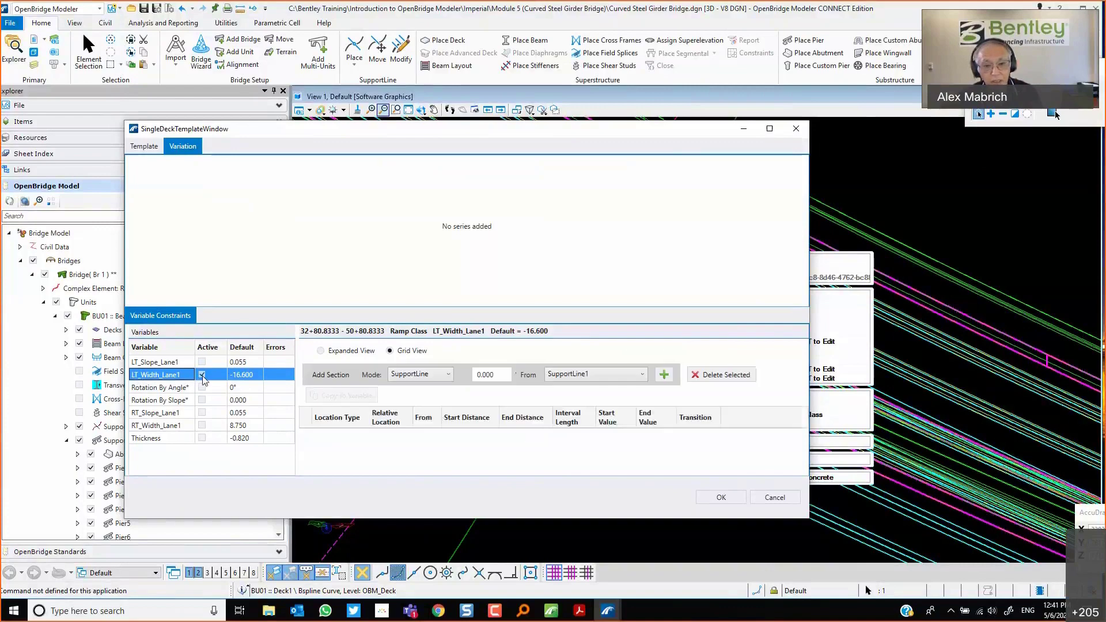
click(664, 375)
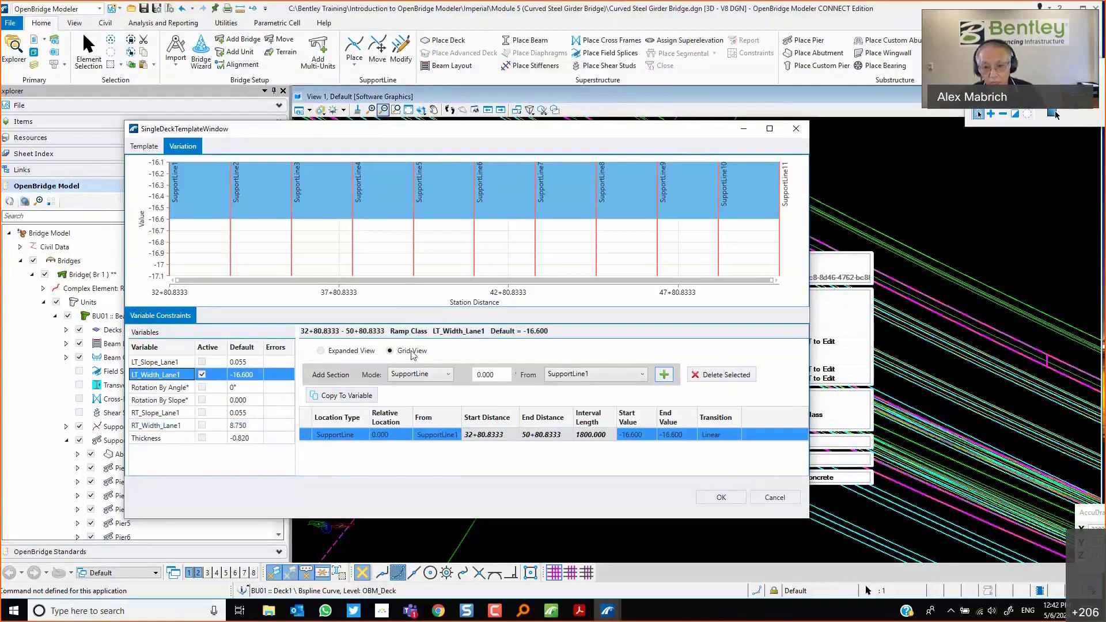
click(778, 499)
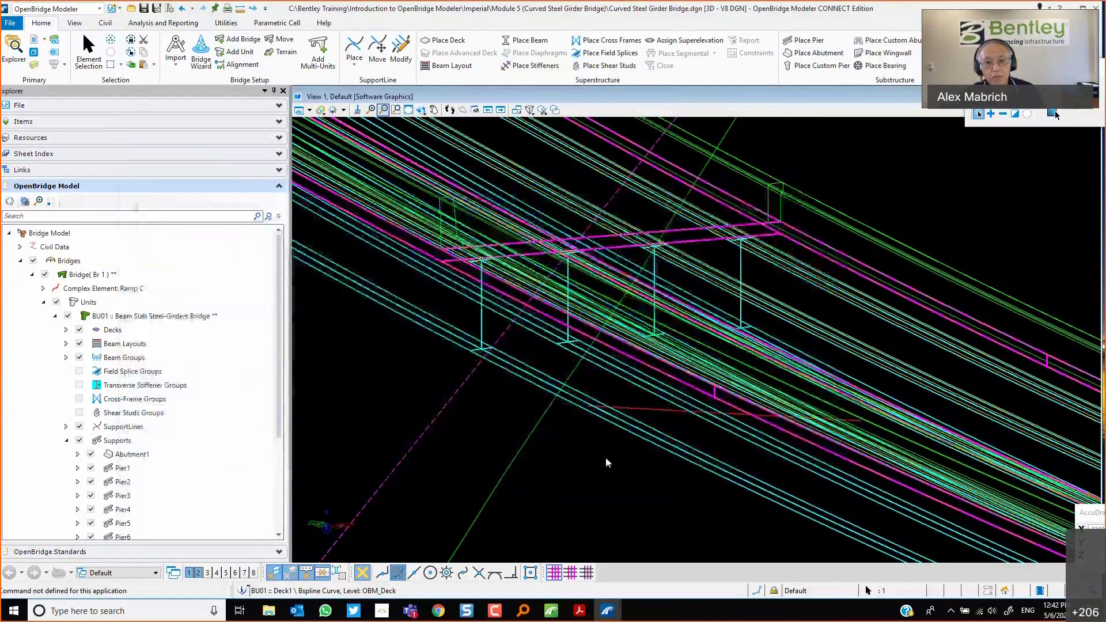
Switch to a top view of the interchange and draw a two-segment line beside the curved bridge.
click(396, 109)
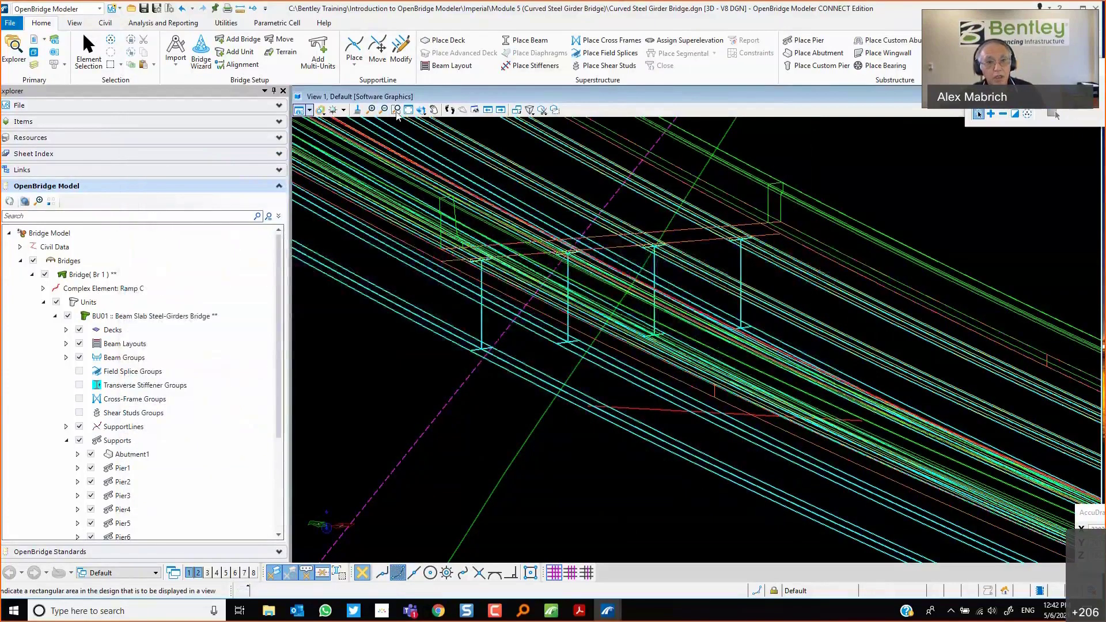
click(407, 111)
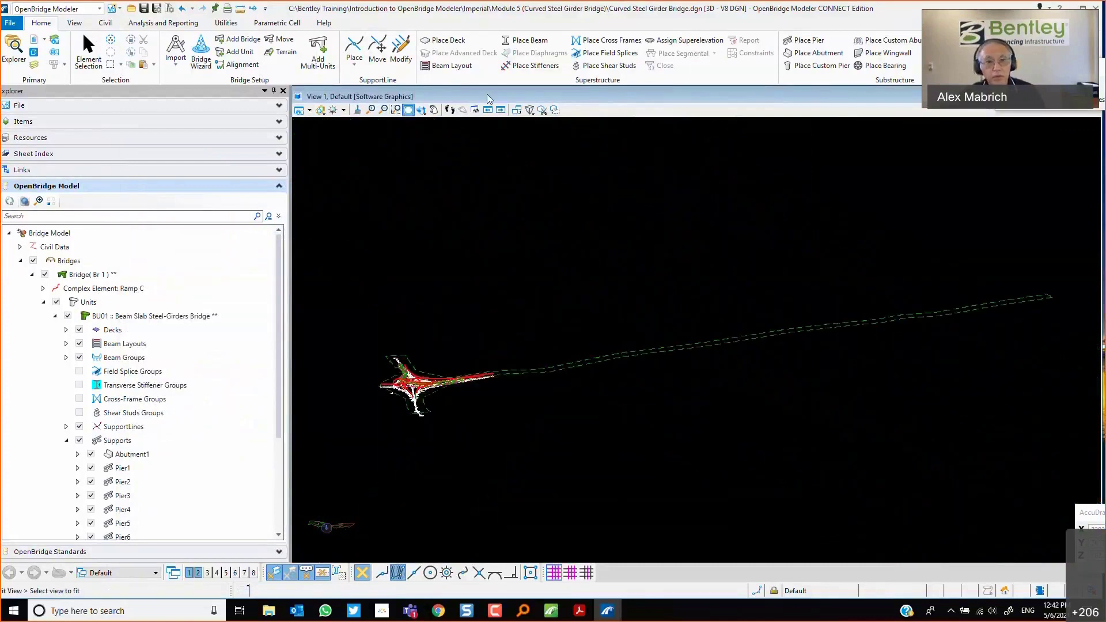
click(397, 110)
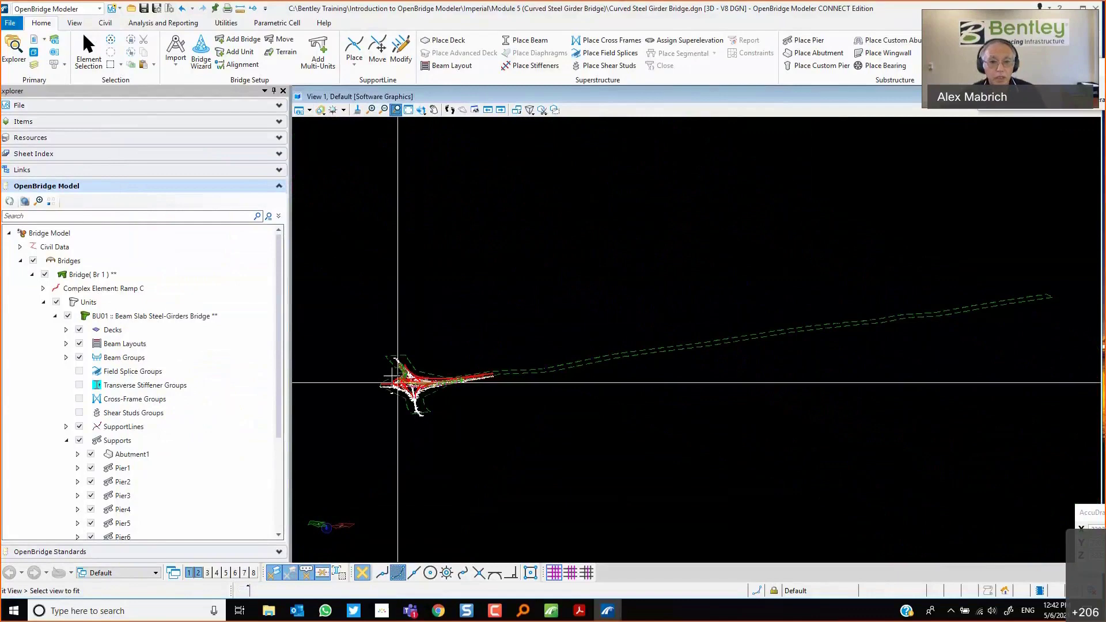
click(391, 374)
click(450, 391)
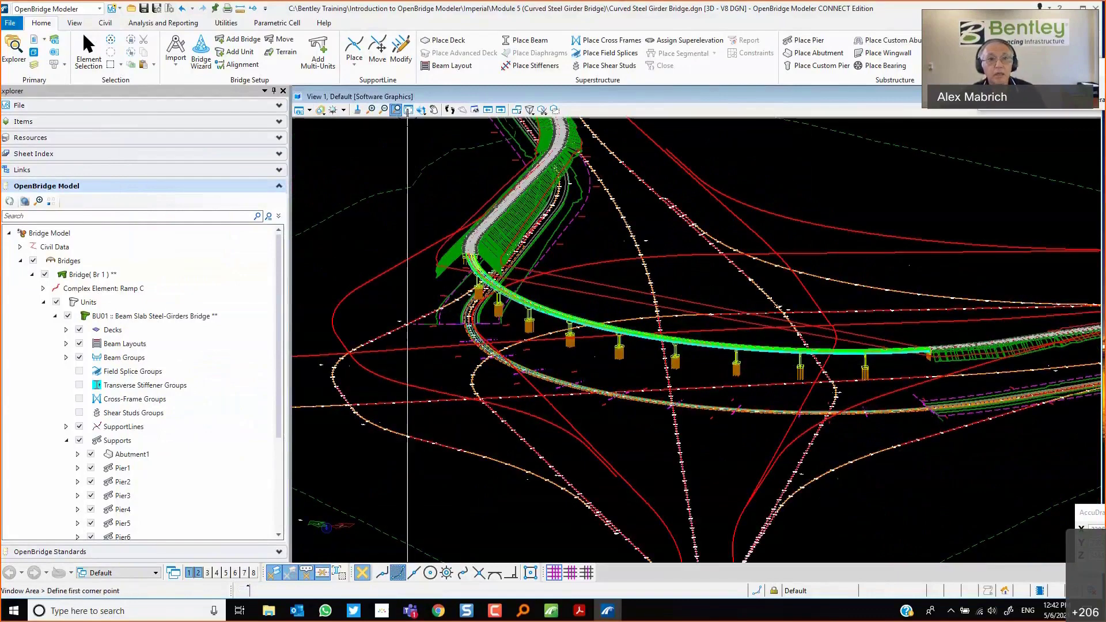
click(421, 110)
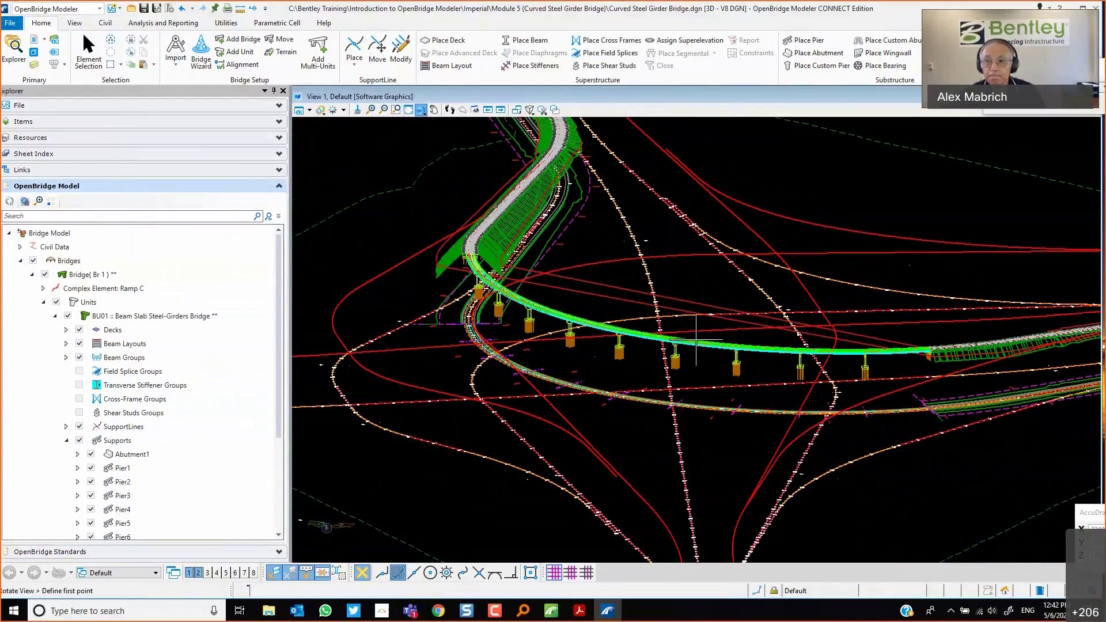
click(1022, 148)
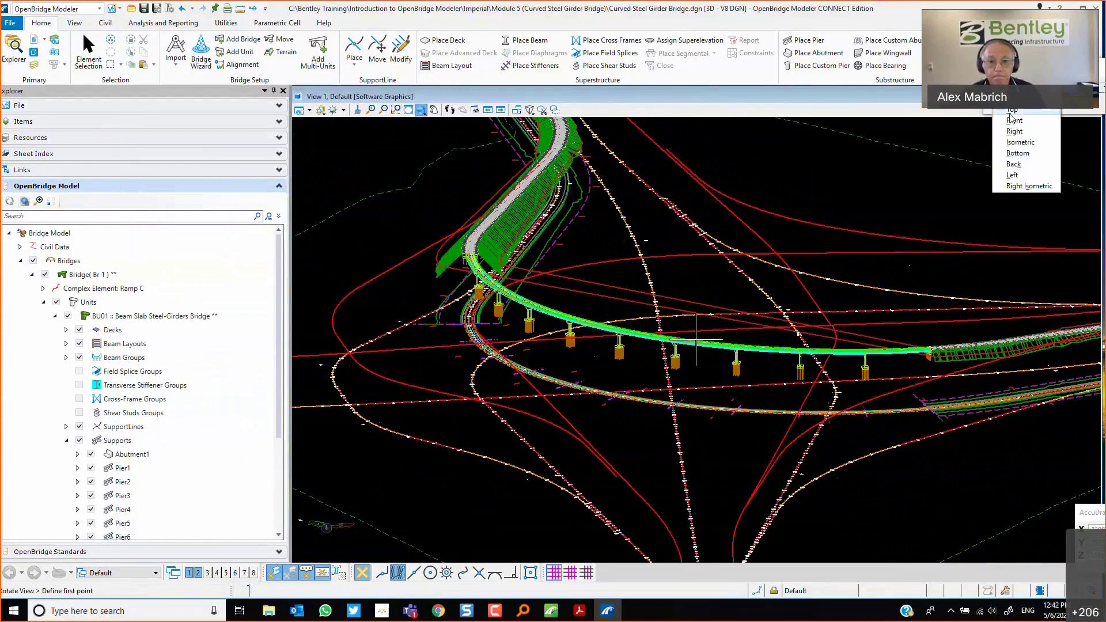
click(1012, 112)
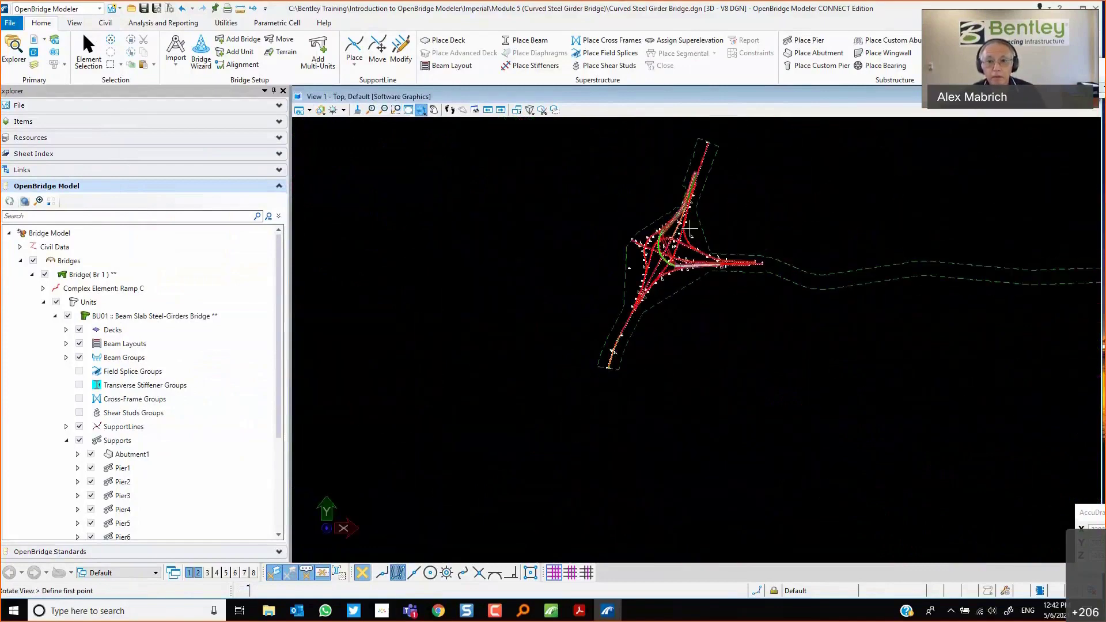
scroll(690, 229, up, 6)
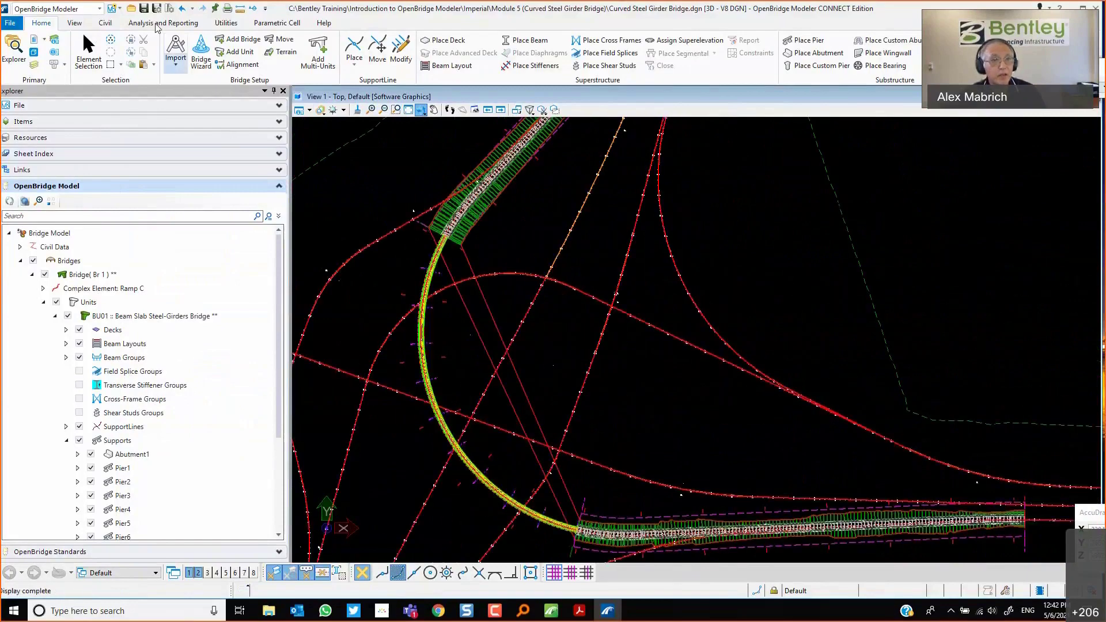
click(106, 24)
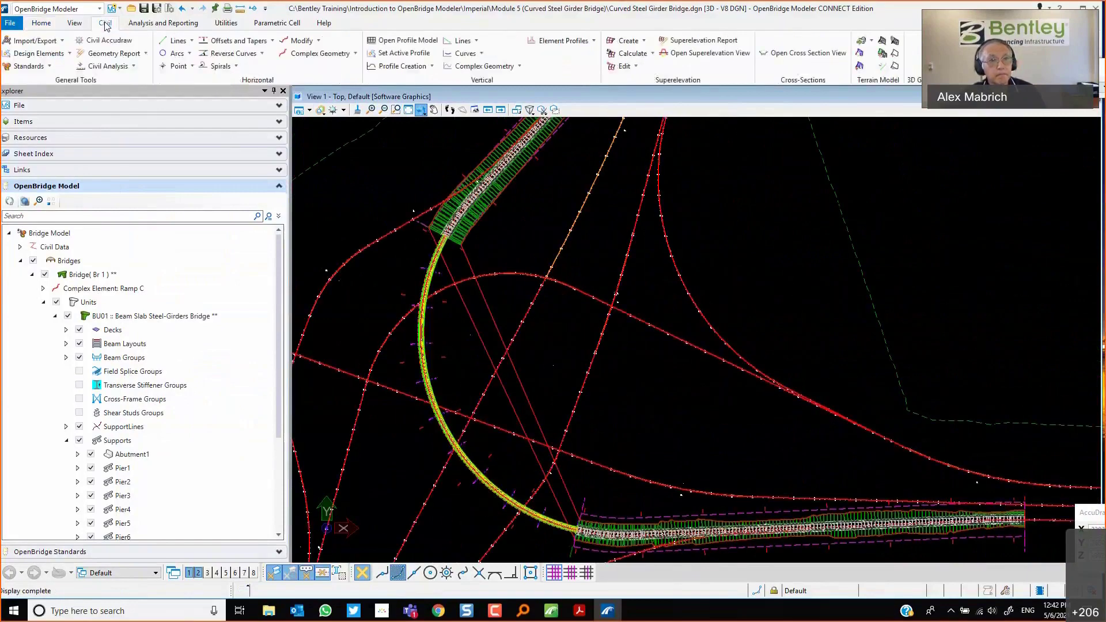
click(175, 40)
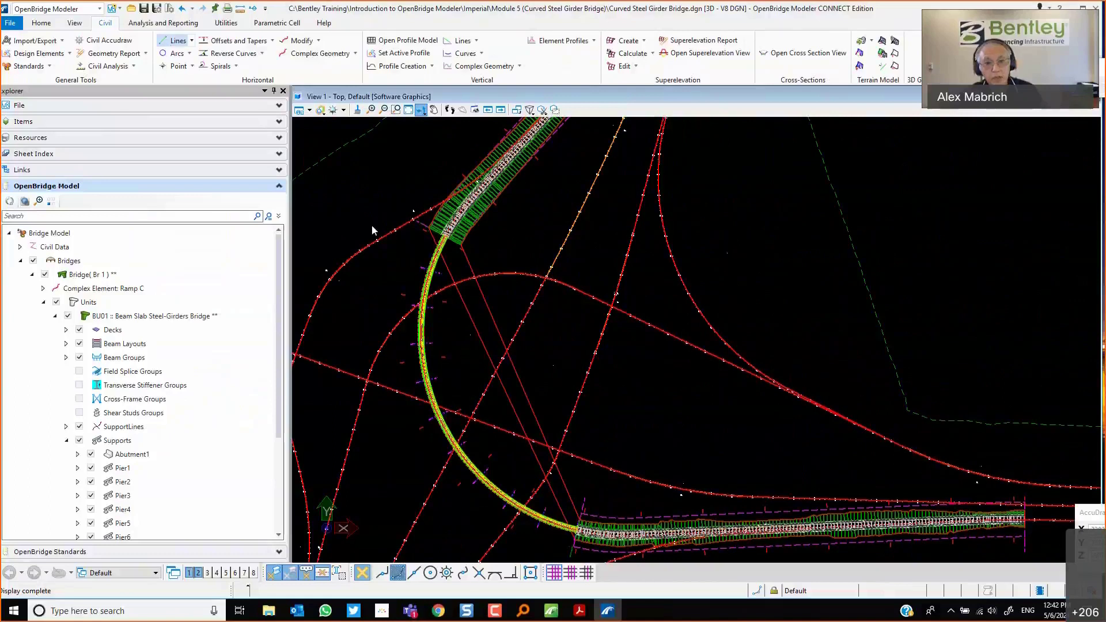
click(433, 238)
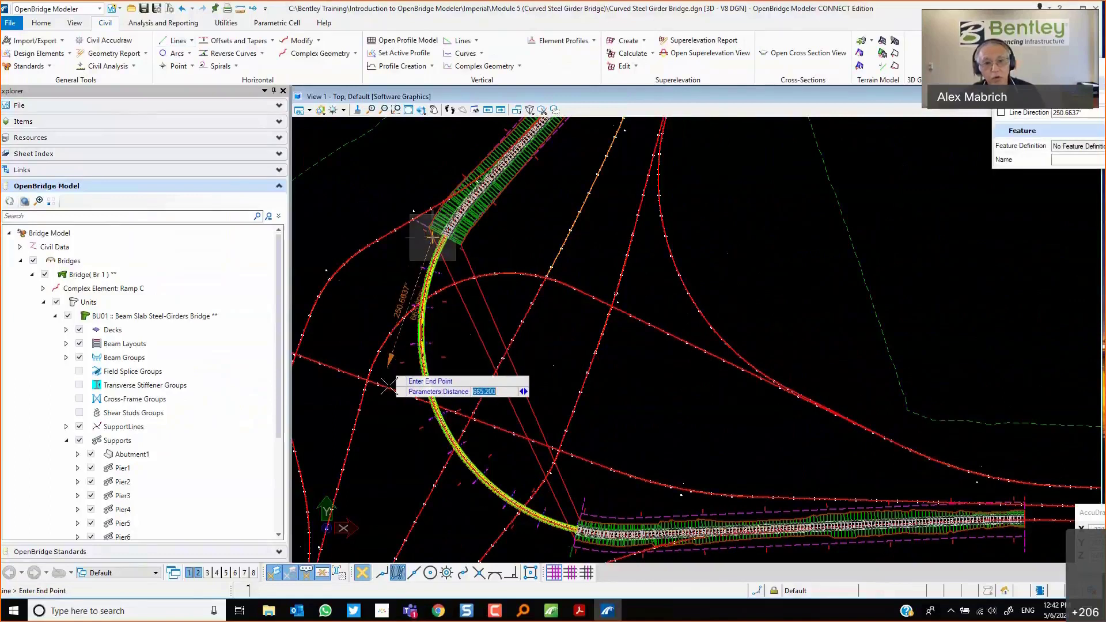
click(388, 386)
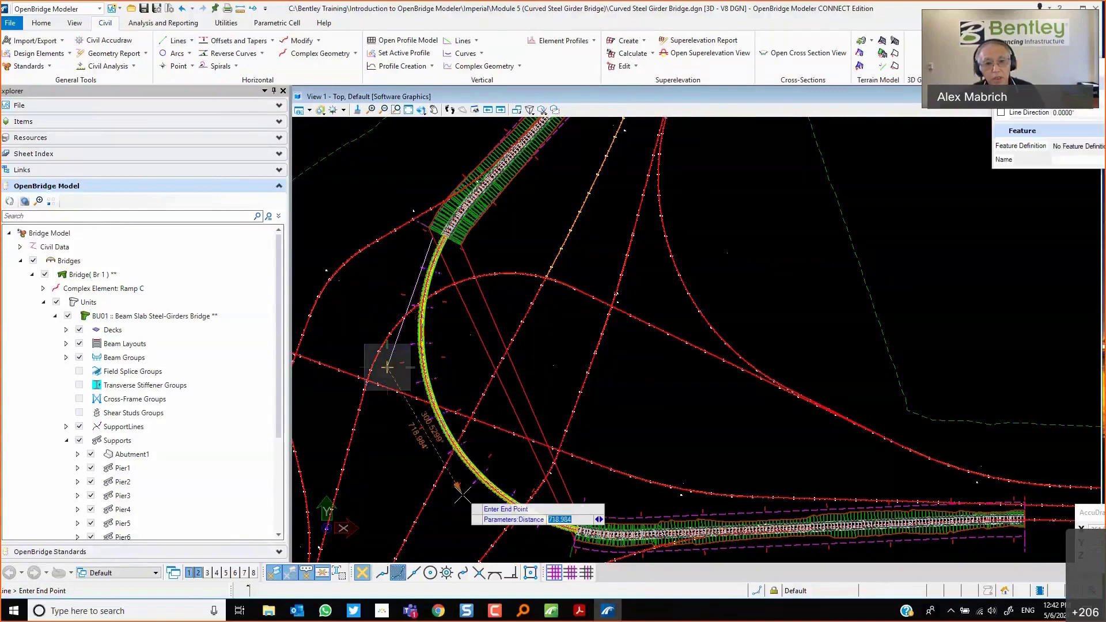
click(461, 494)
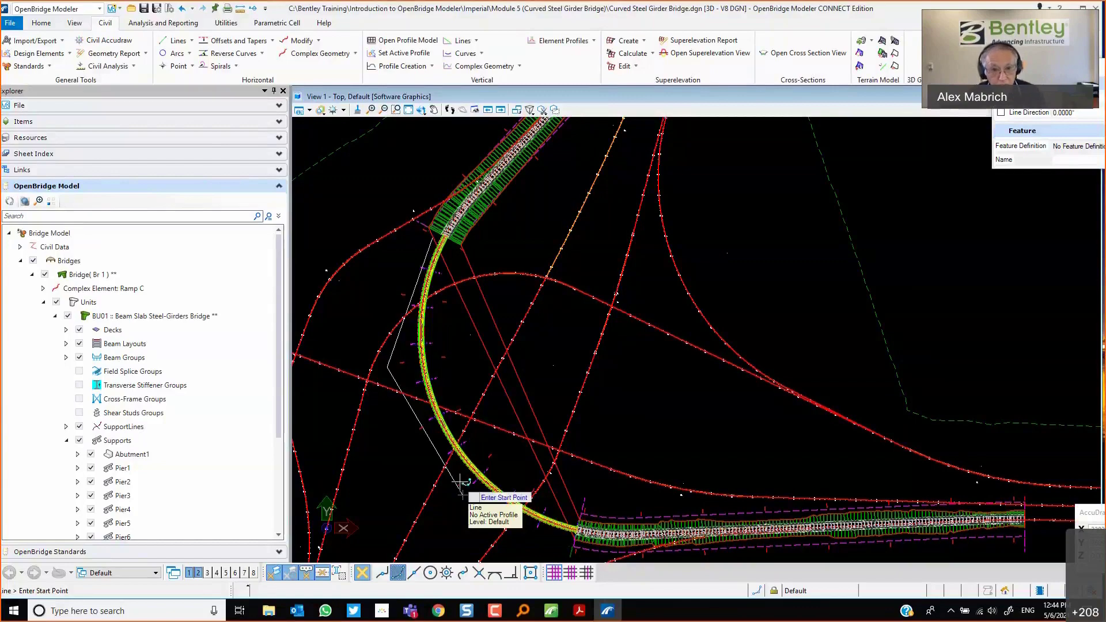
scroll(402, 344, up, 3)
scroll(402, 344, up, 3)
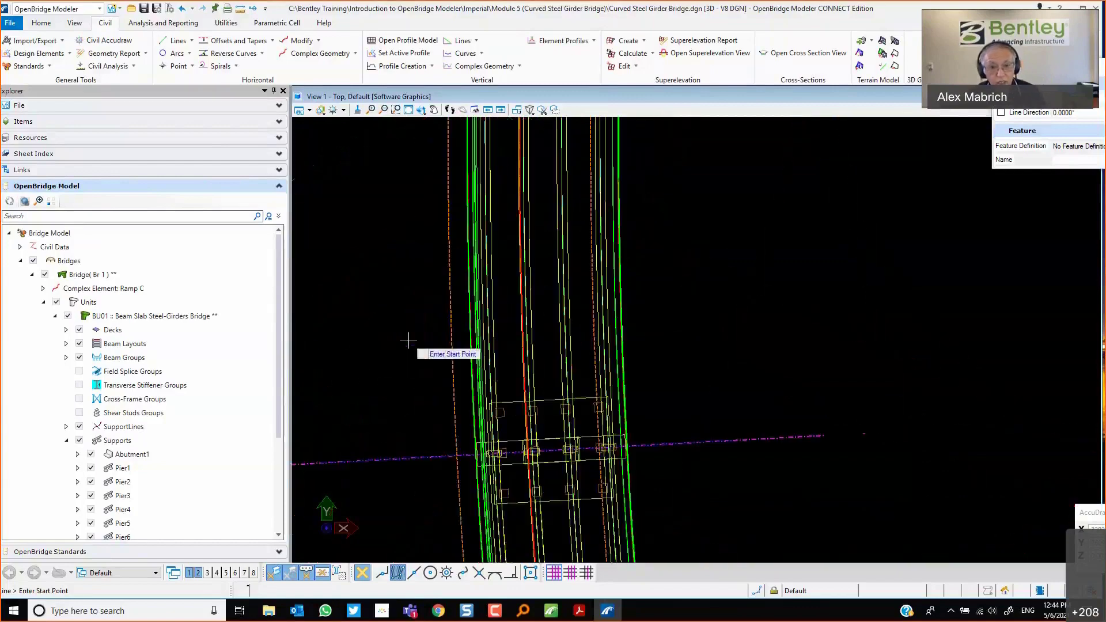
scroll(528, 338, up, 1)
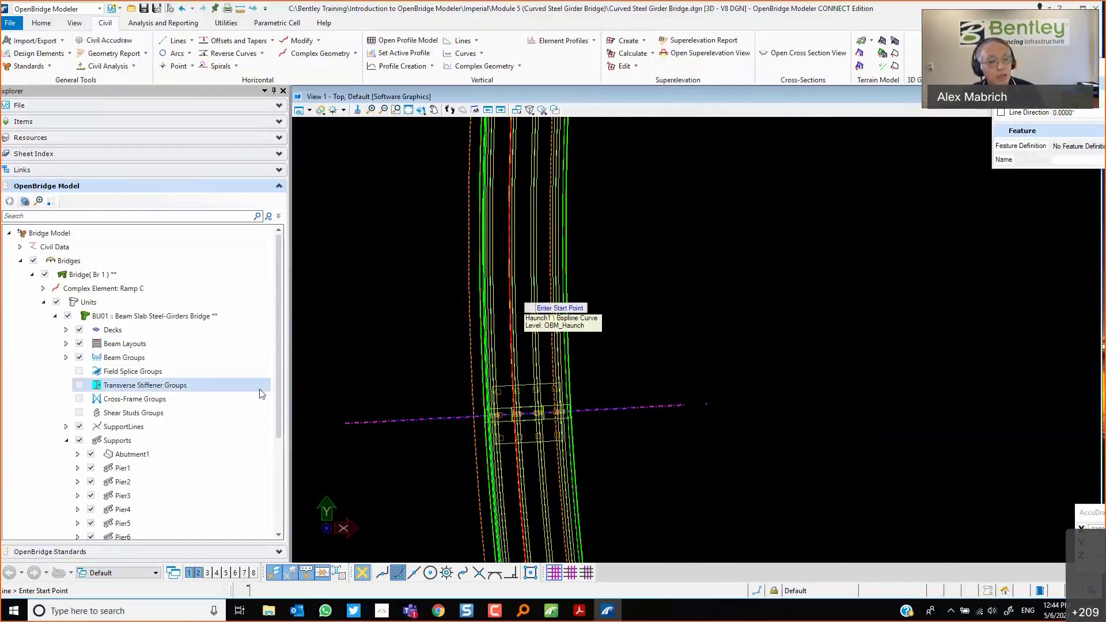
Open the System Information app to review the computer's hardware specifications, then close it.
click(133, 613)
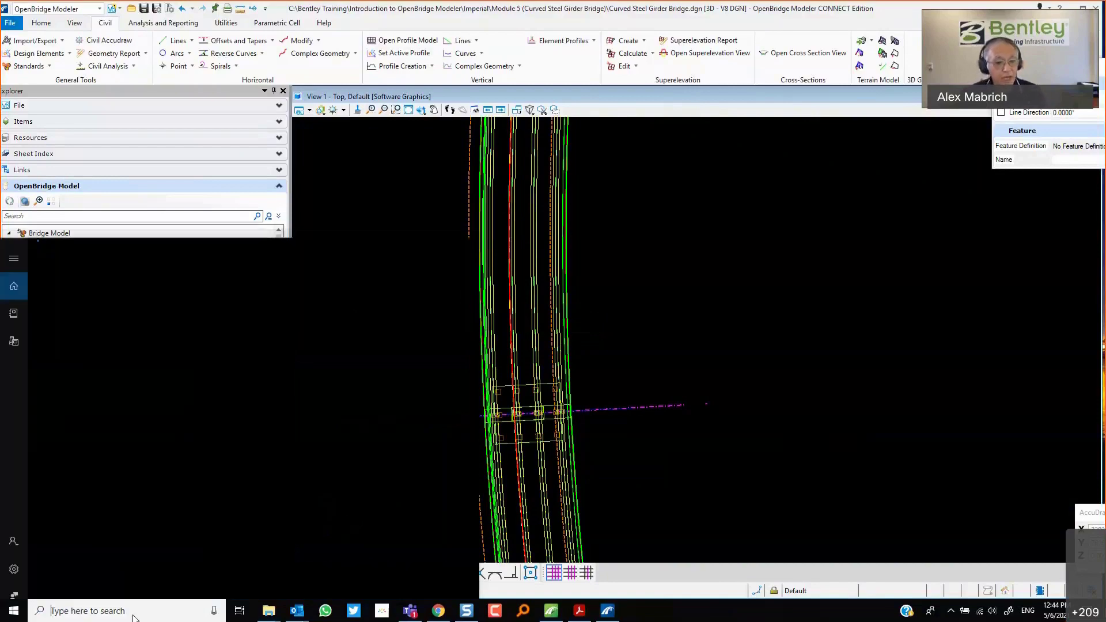
text(system)
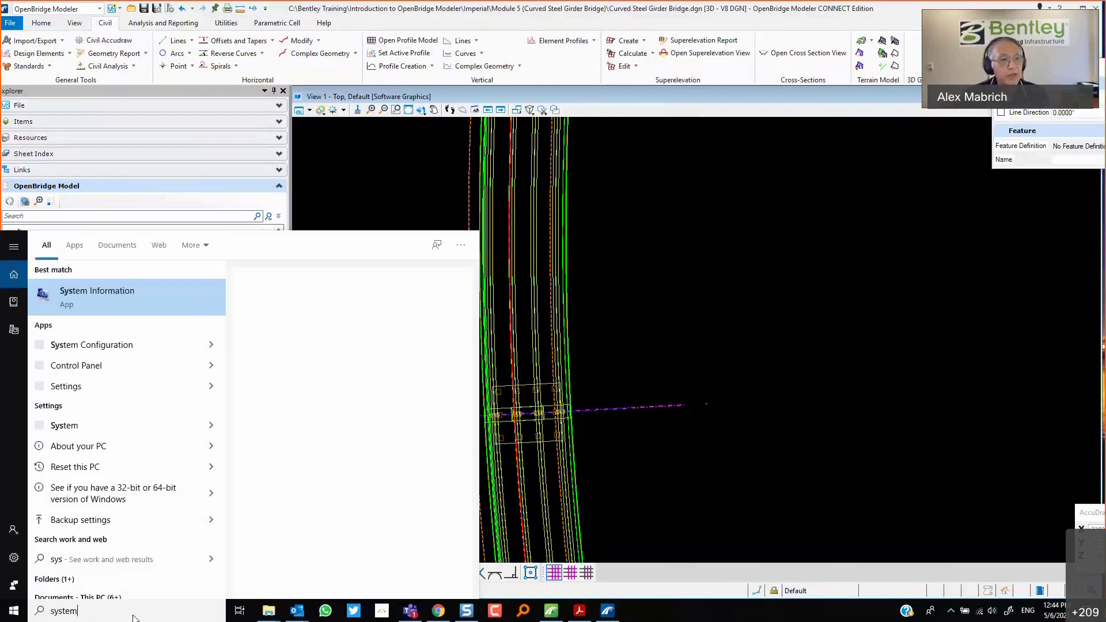
key(Return)
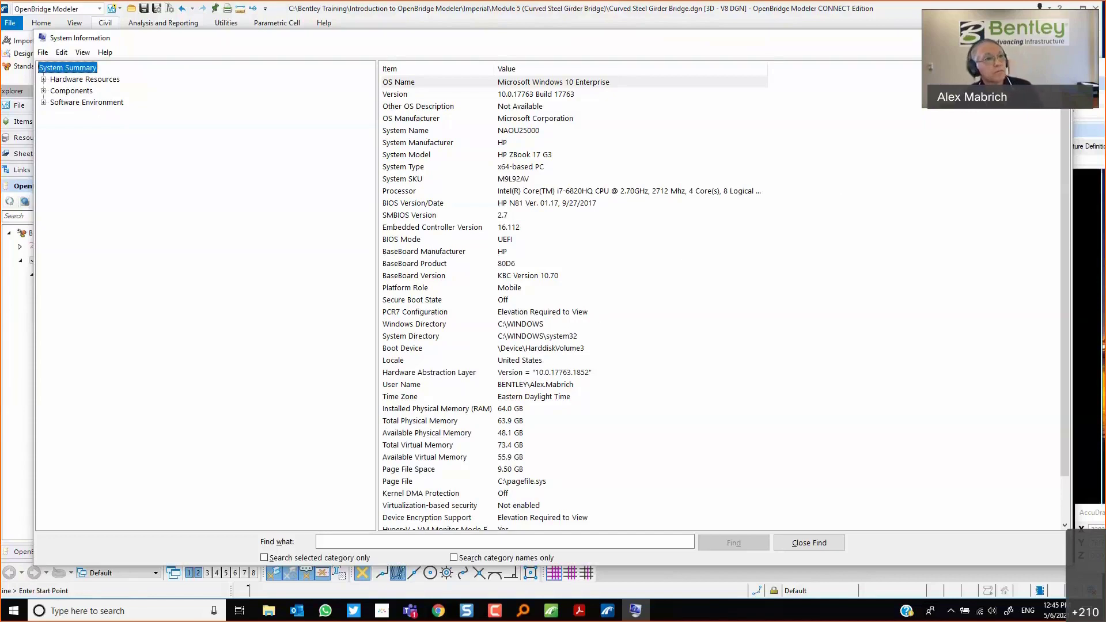
click(1059, 38)
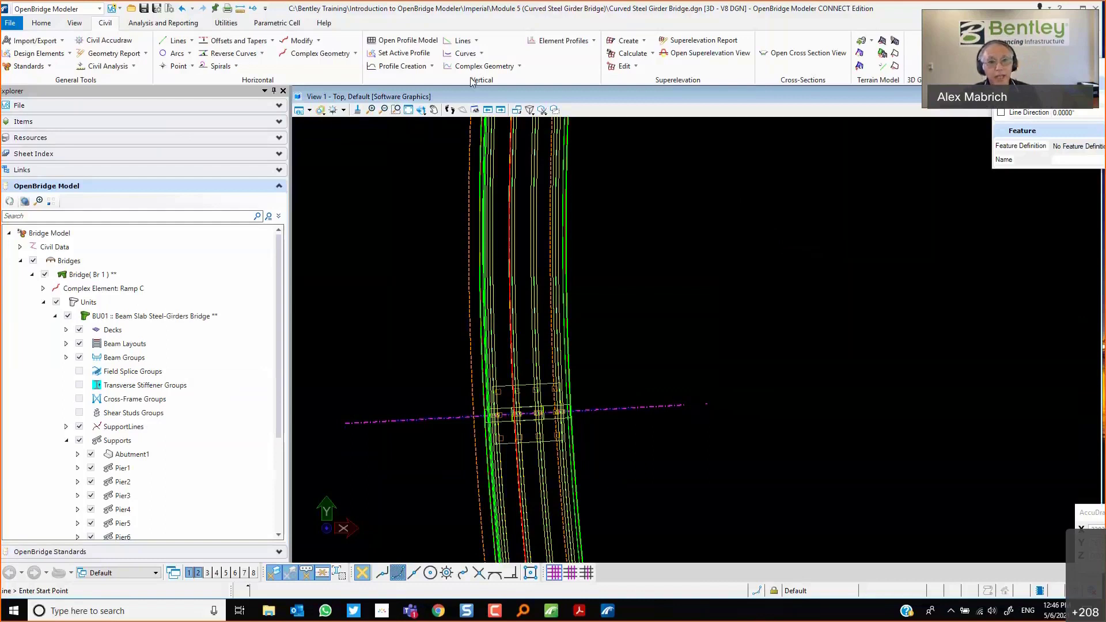
Rotate back to a 3D view and zoom in to inspect the piers beneath the curved girders.
click(421, 110)
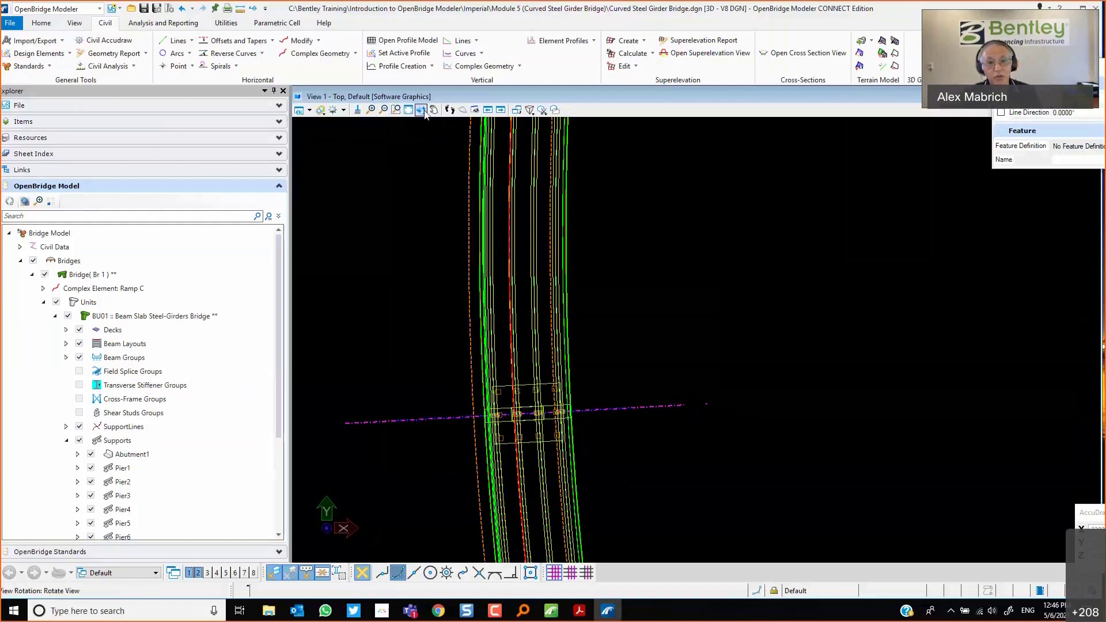
click(409, 110)
click(422, 111)
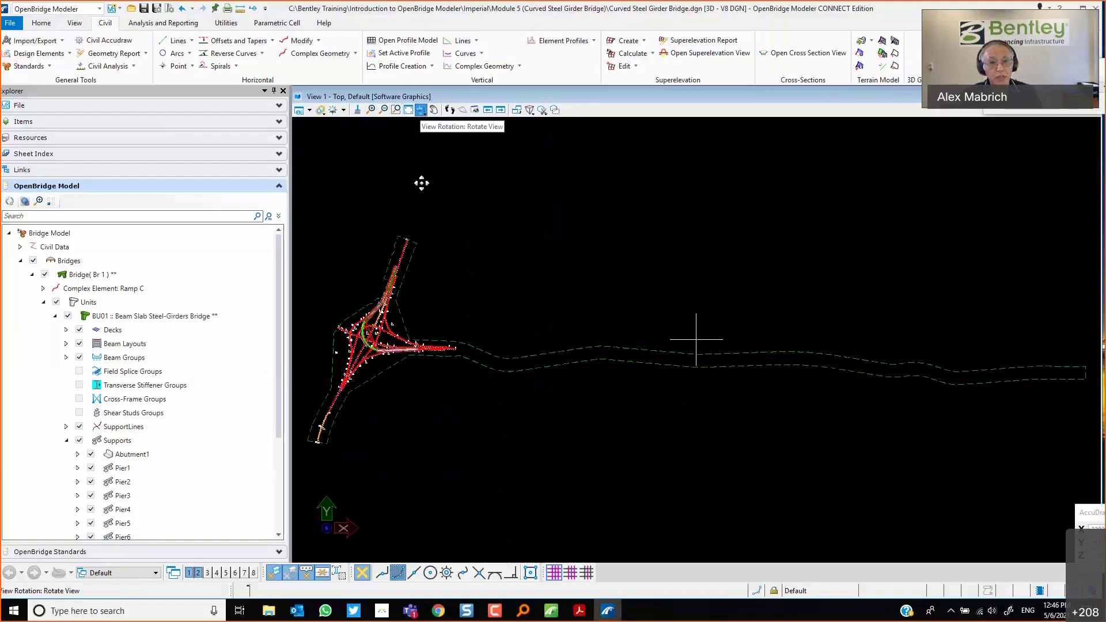
click(396, 110)
click(344, 321)
click(388, 357)
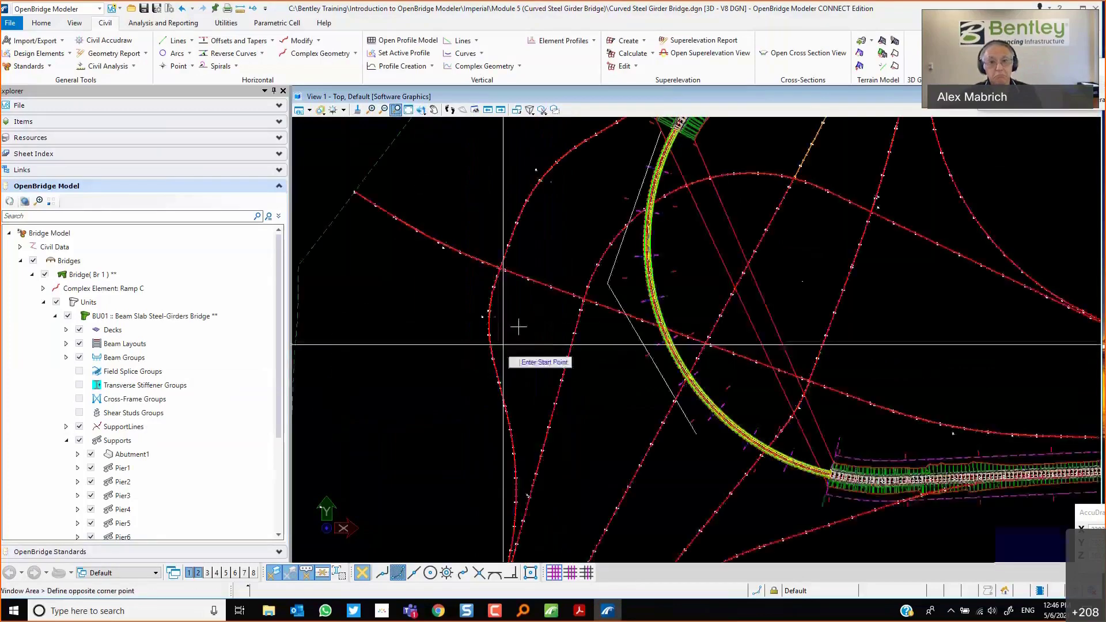
click(421, 110)
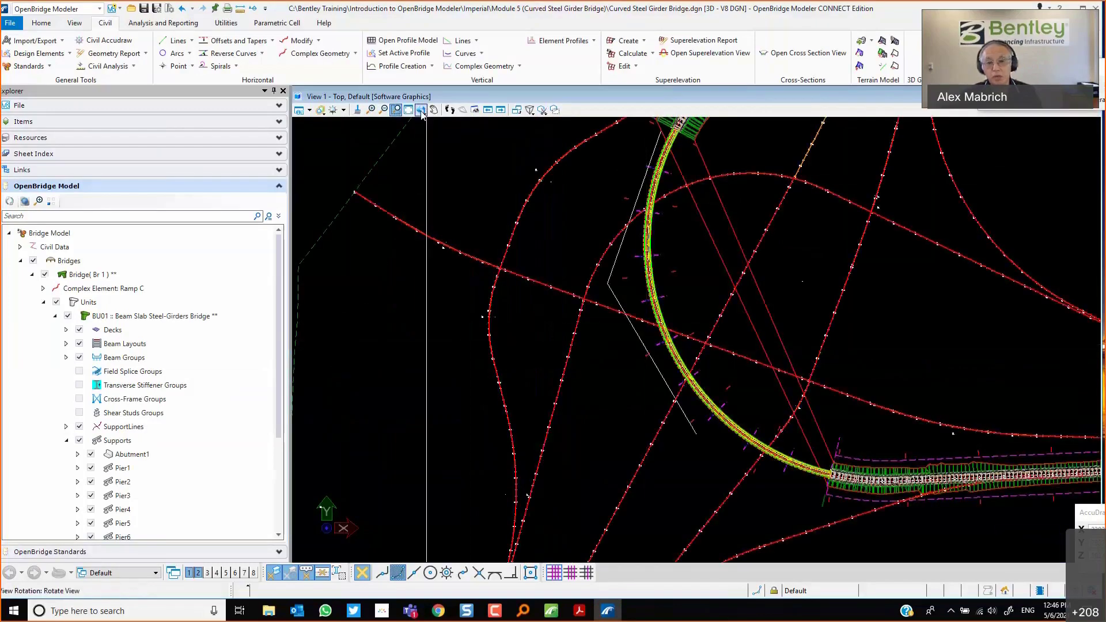
click(628, 355)
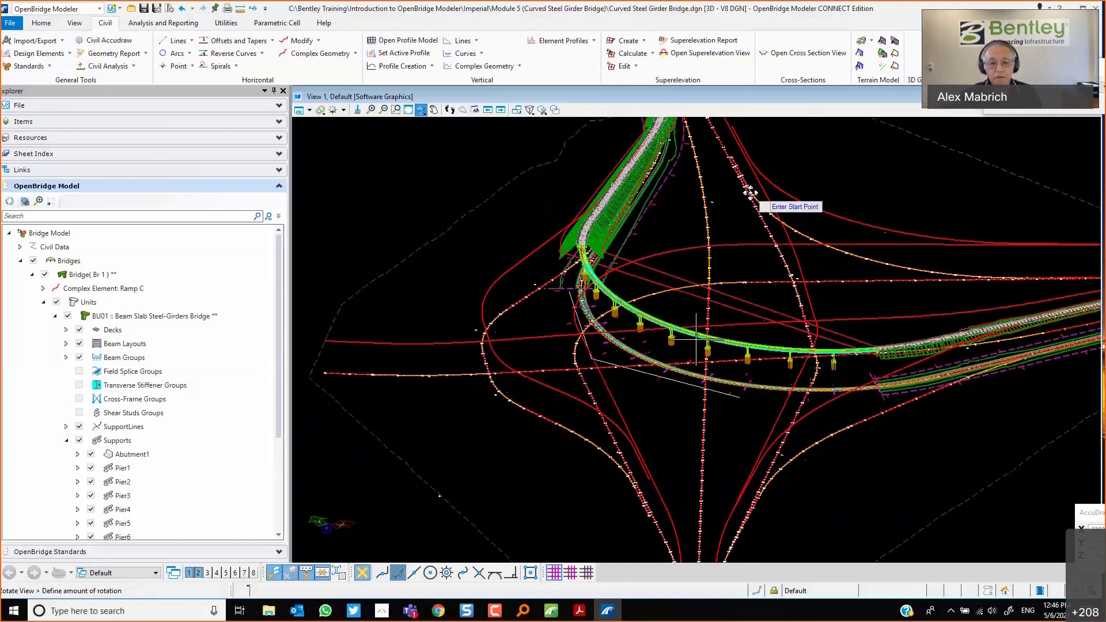
scroll(661, 305, up, 3)
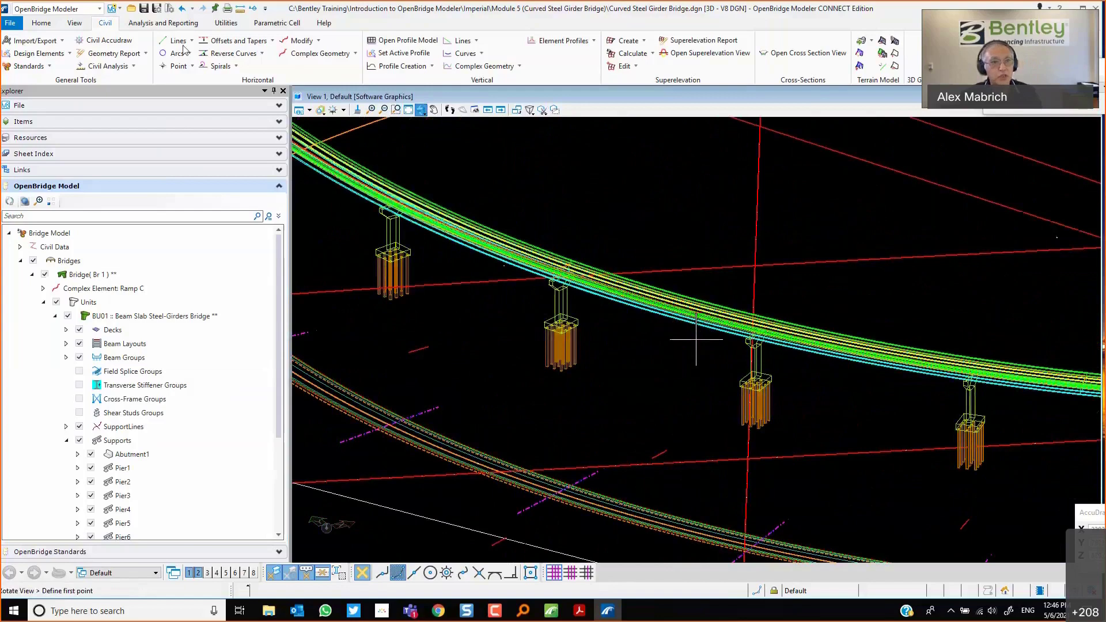
Generate the Quantities Report for the active bridge and unit, scroll through its quantities and cost totals, then close the preview.
click(56, 25)
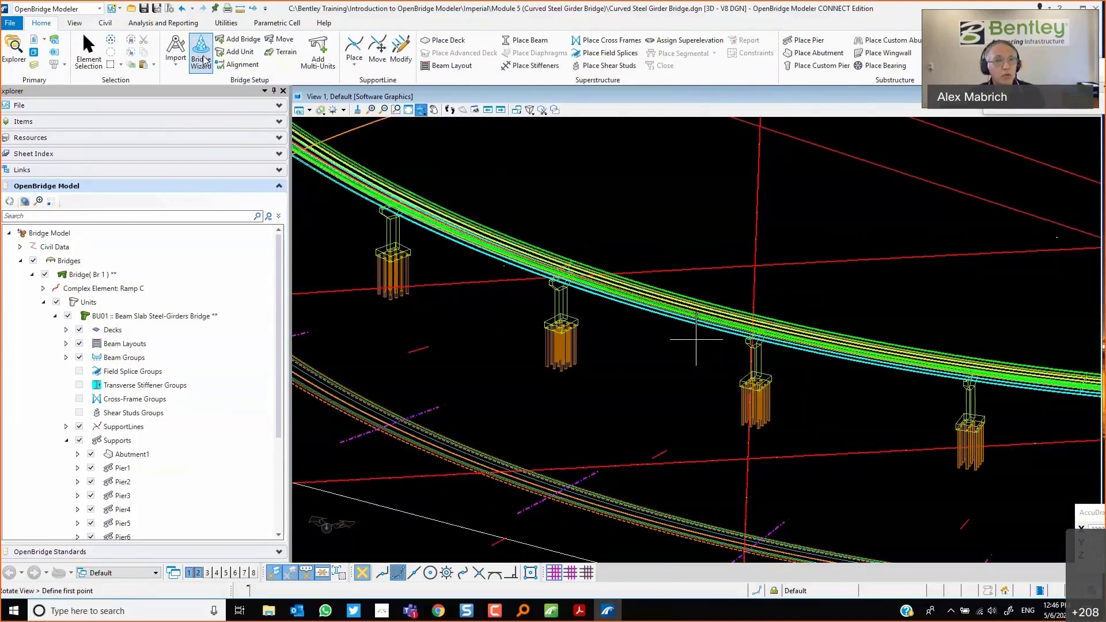
click(163, 23)
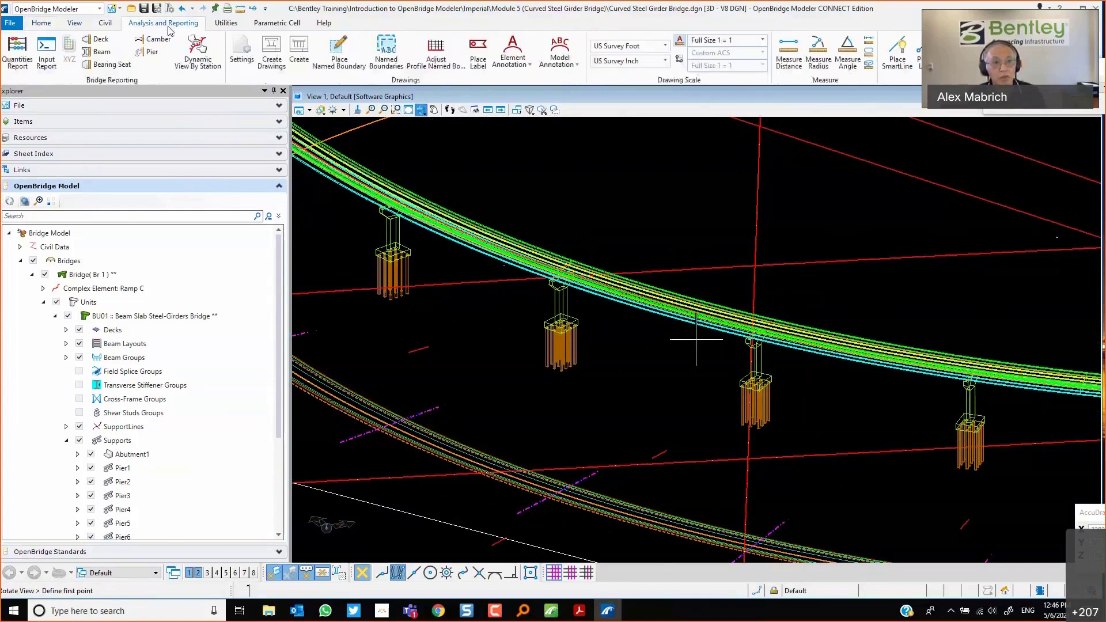
click(22, 68)
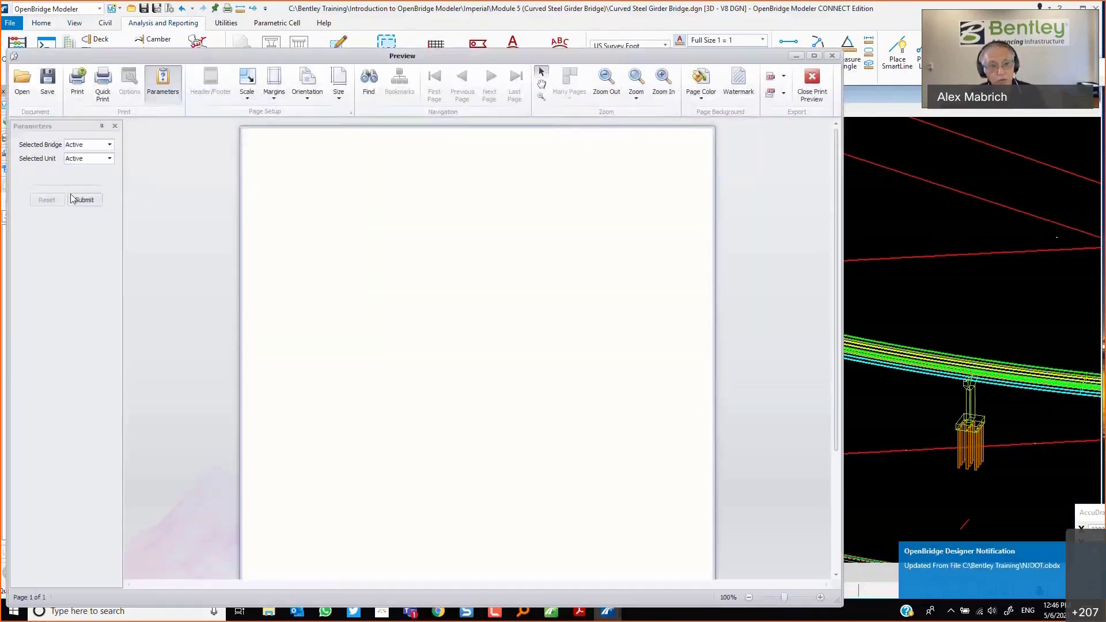
click(84, 199)
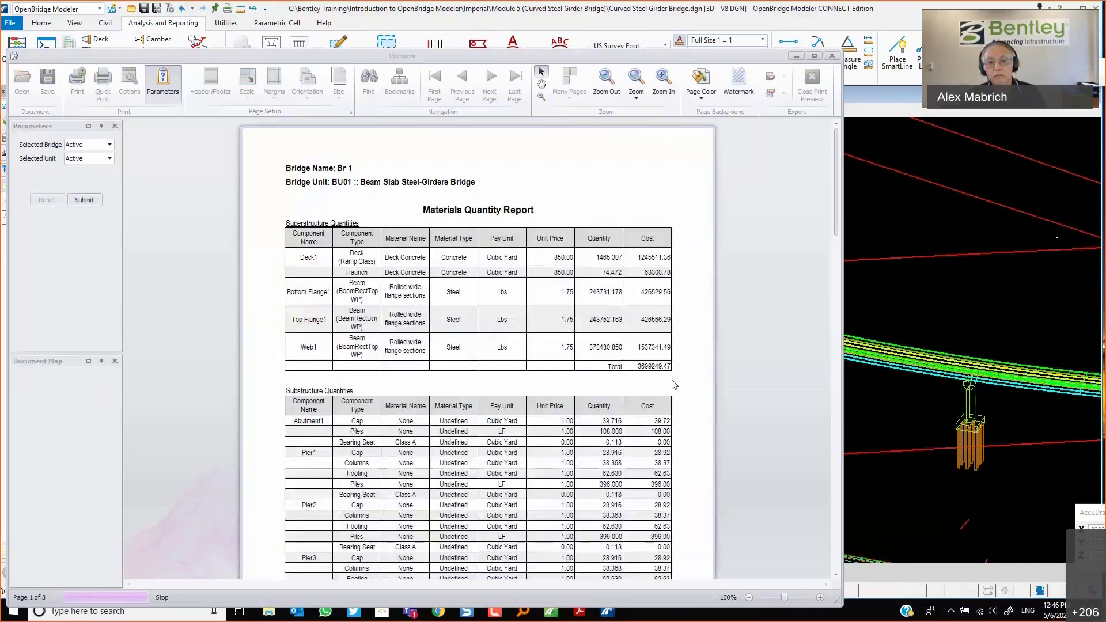
scroll(674, 385, down, 10)
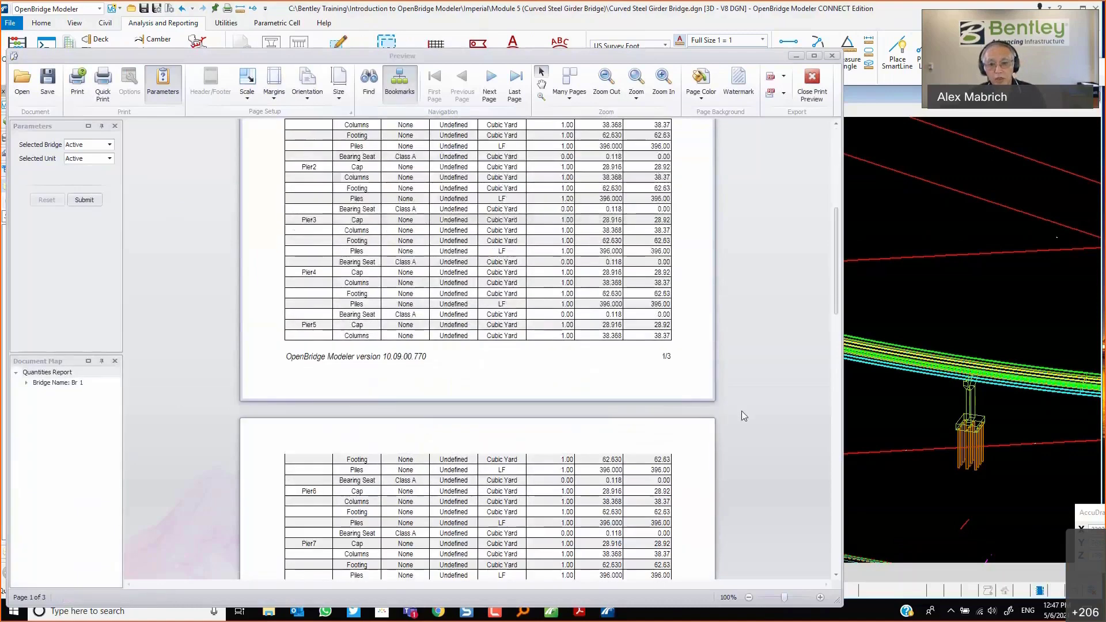
scroll(742, 410, down, 9)
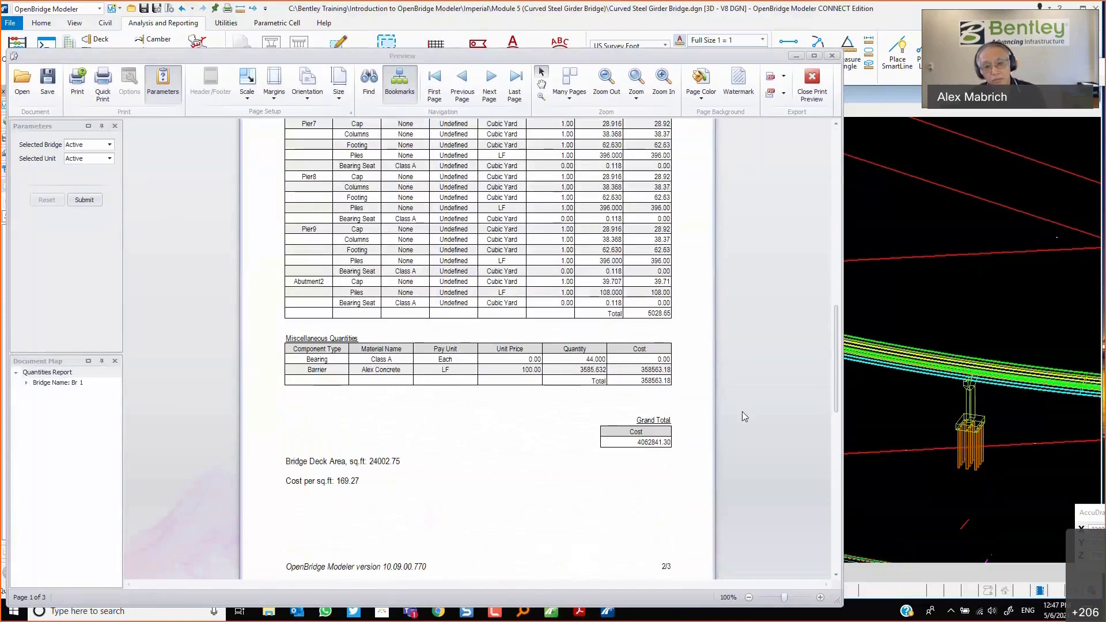
click(634, 452)
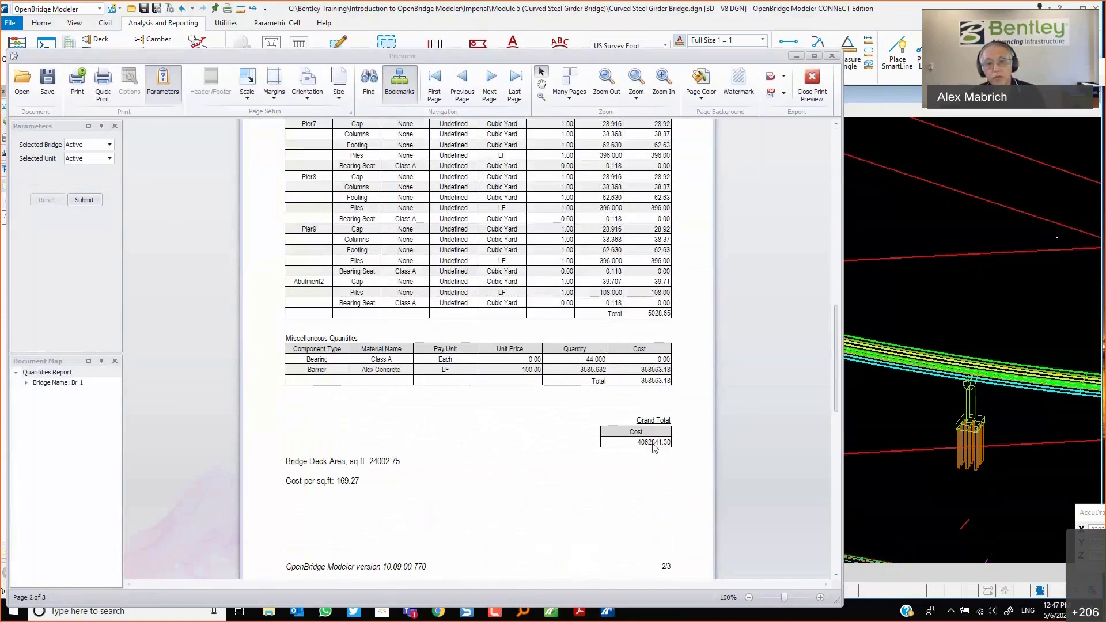
click(835, 59)
click(832, 56)
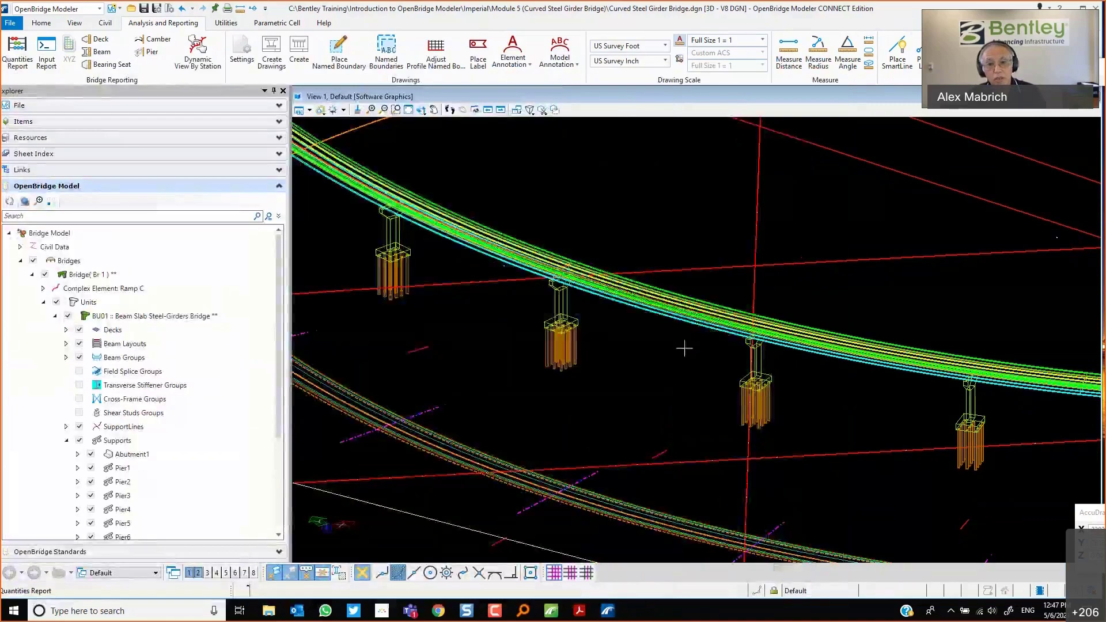
Set the active terrain model by picking the OG Imperial terrain boundary around the interchange.
scroll(682, 304, down, 5)
scroll(664, 346, up, 2)
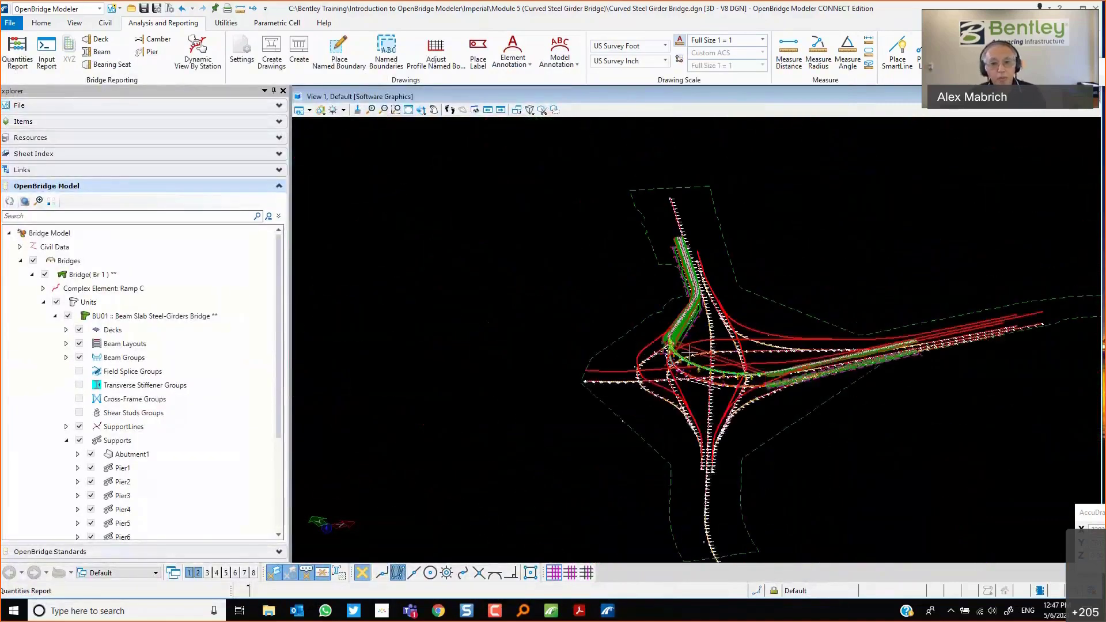
scroll(787, 380, up, 3)
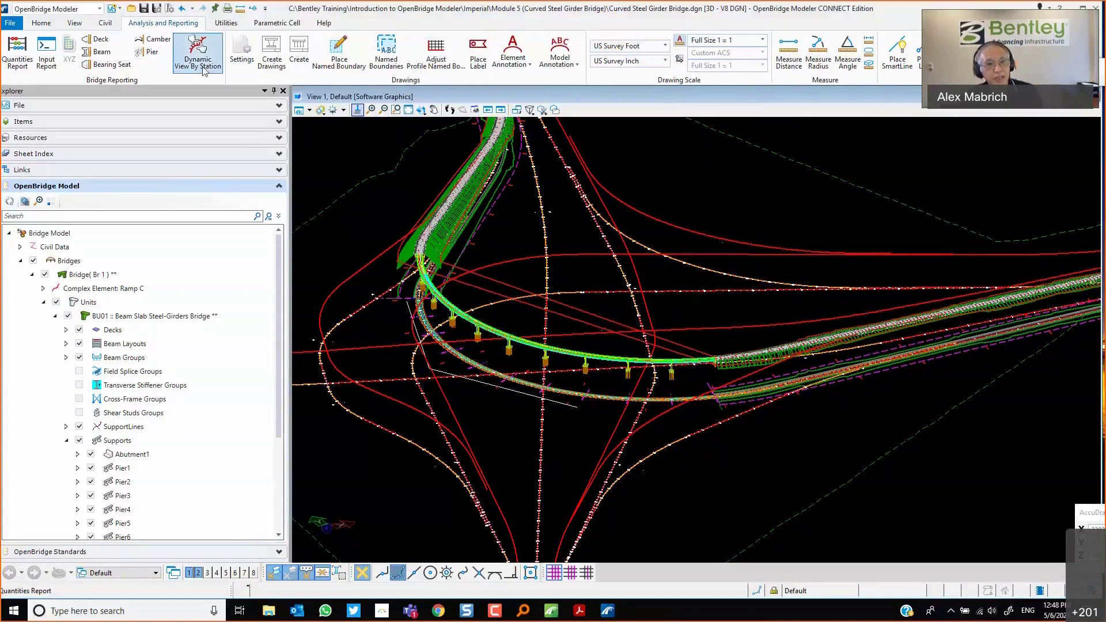
click(42, 26)
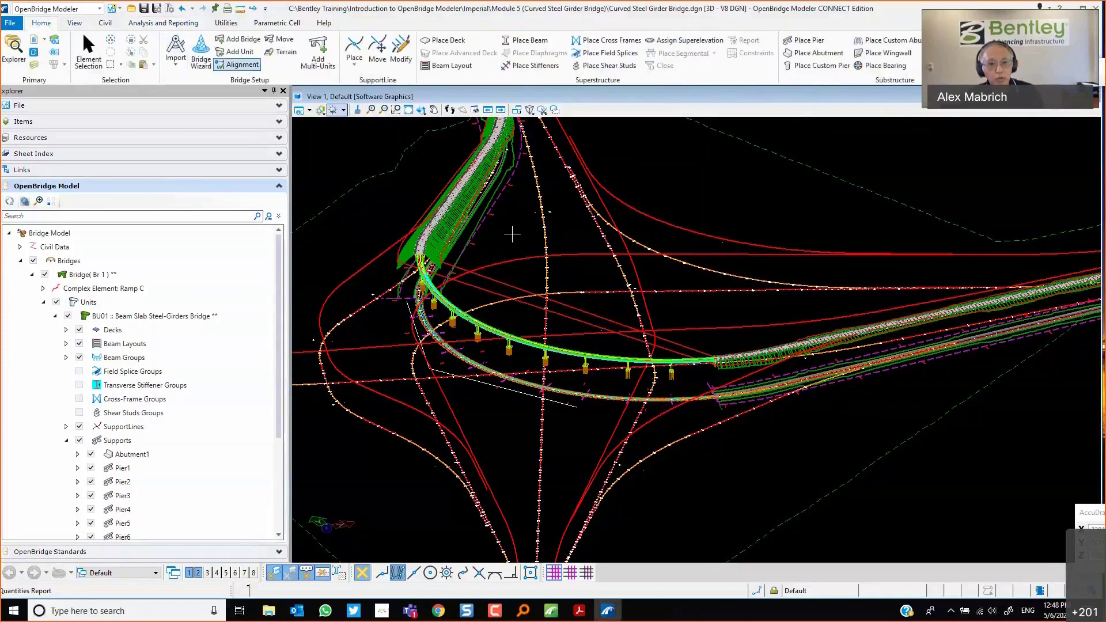
scroll(442, 329, up, 3)
scroll(441, 329, down, 6)
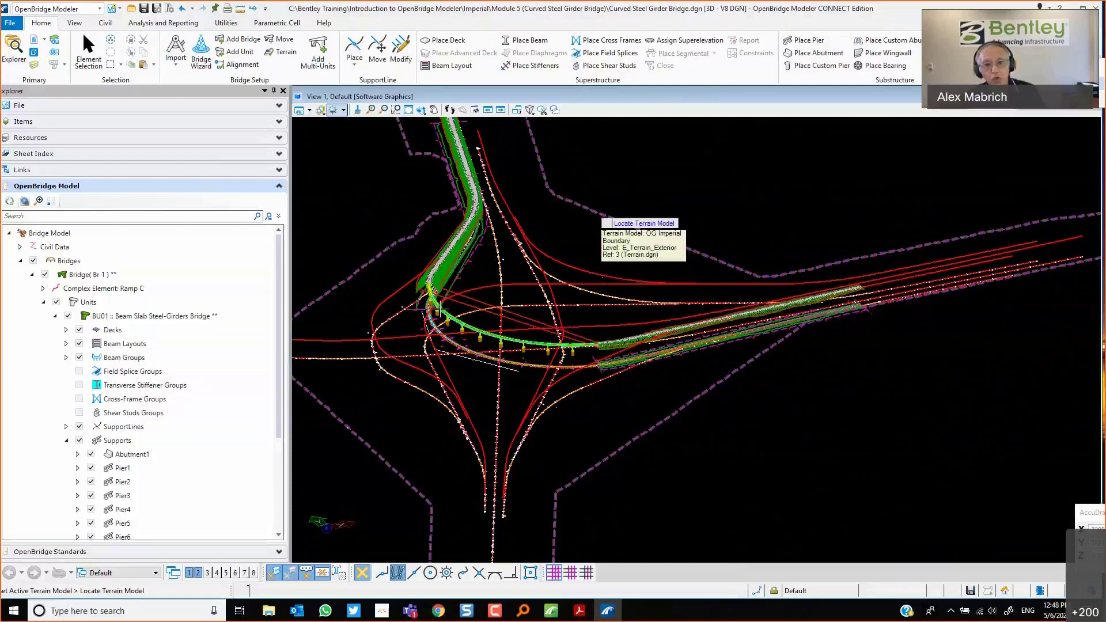
click(512, 341)
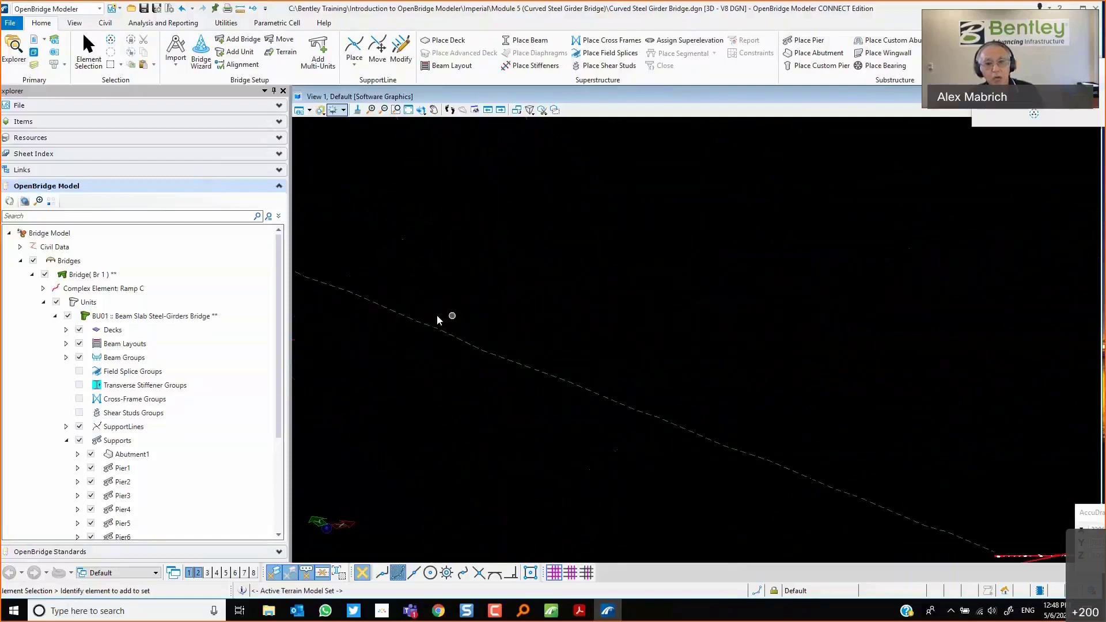
Select Pier6 and set its footing elevation constraint to -30.0 from DTM, applied to all footings.
scroll(466, 357, down, 5)
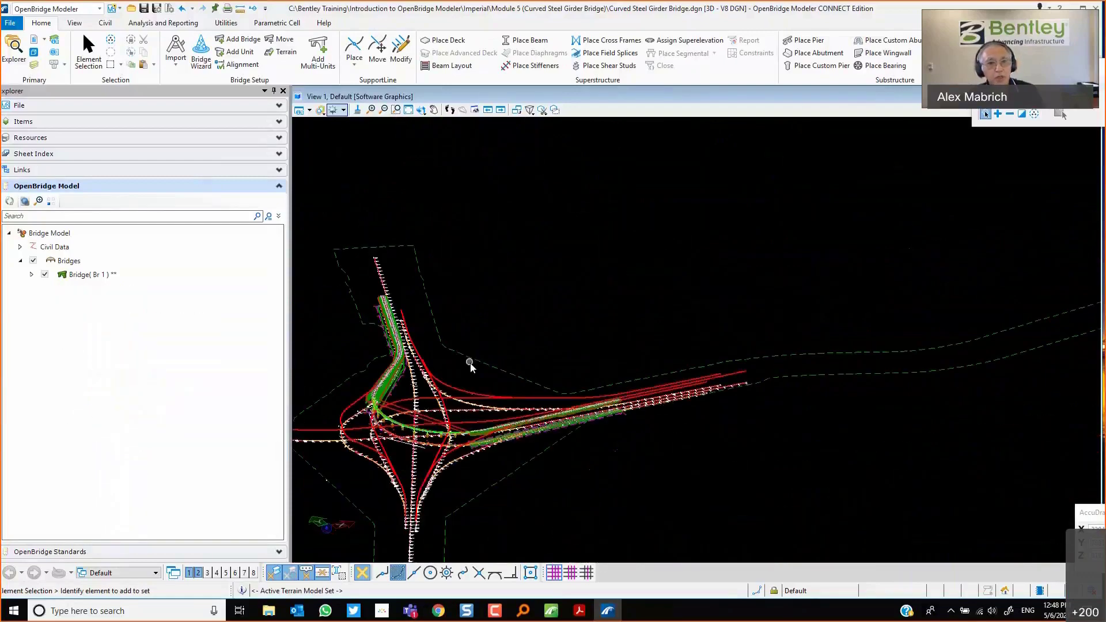
click(408, 109)
click(396, 110)
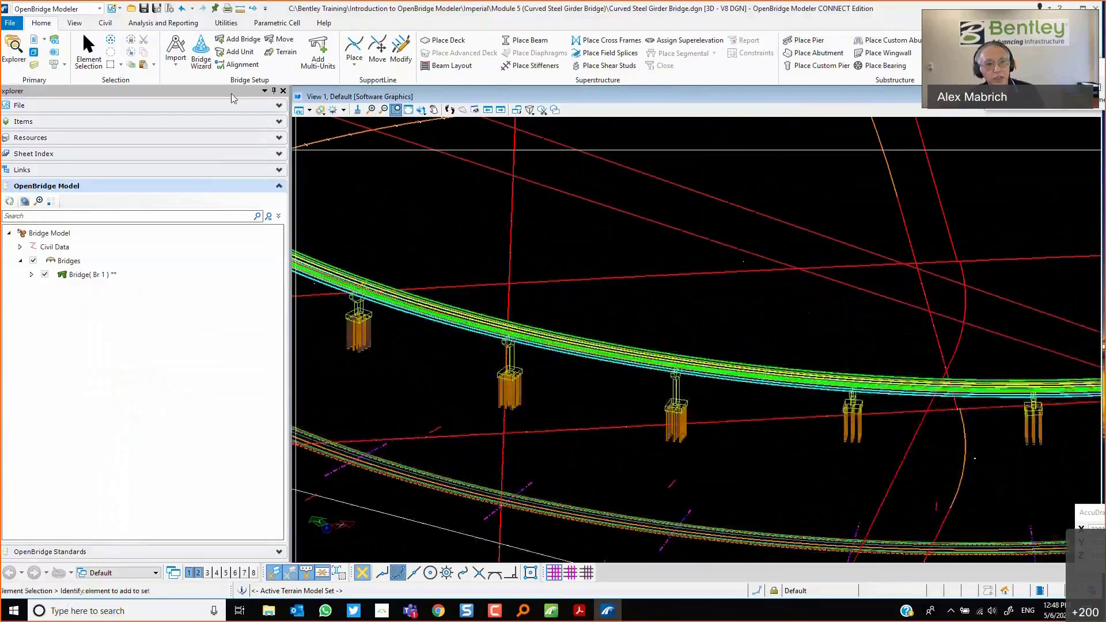
click(89, 52)
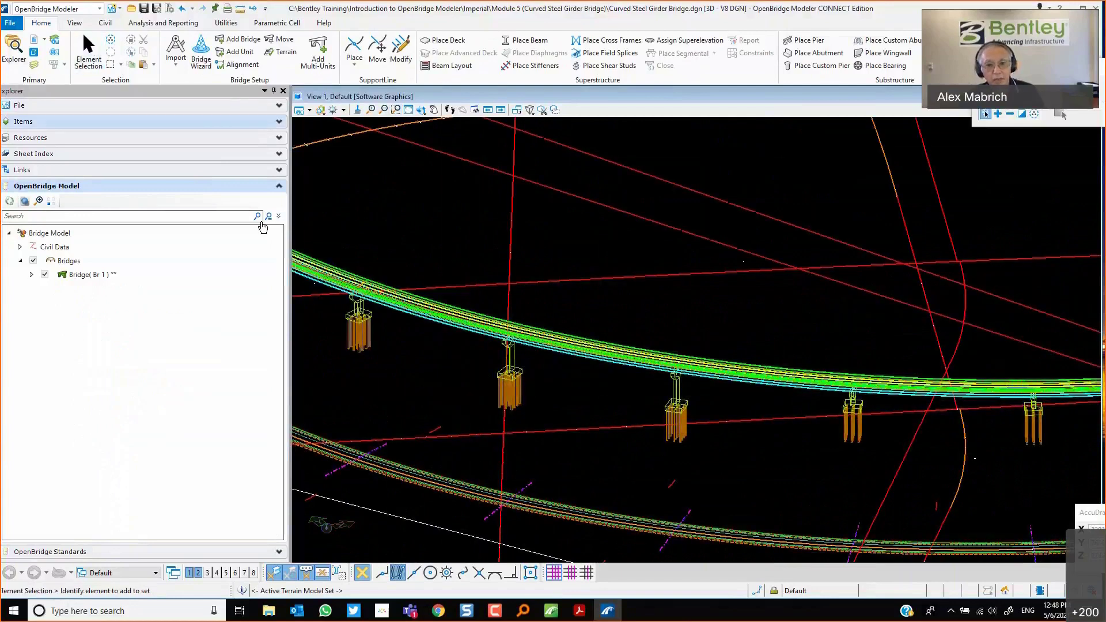
click(515, 376)
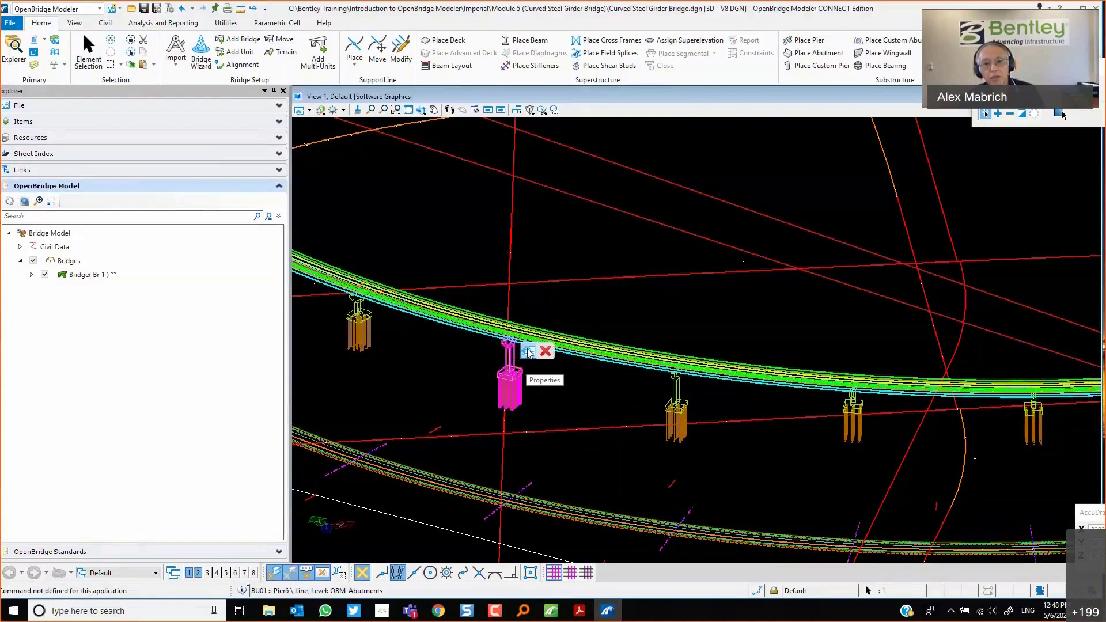
mouse_move(531, 350)
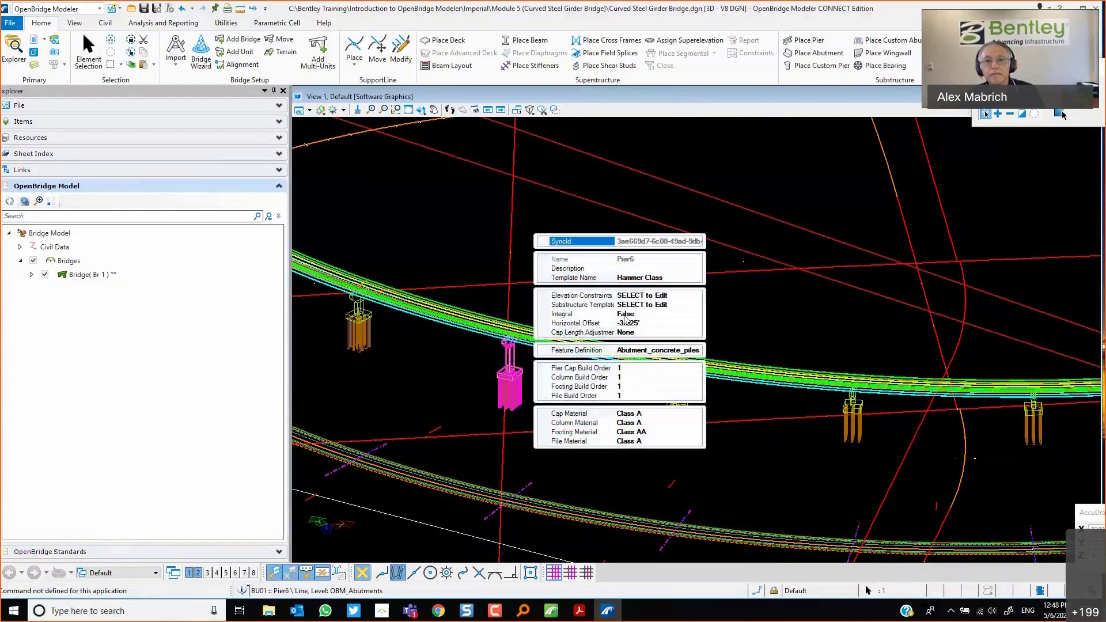
click(651, 297)
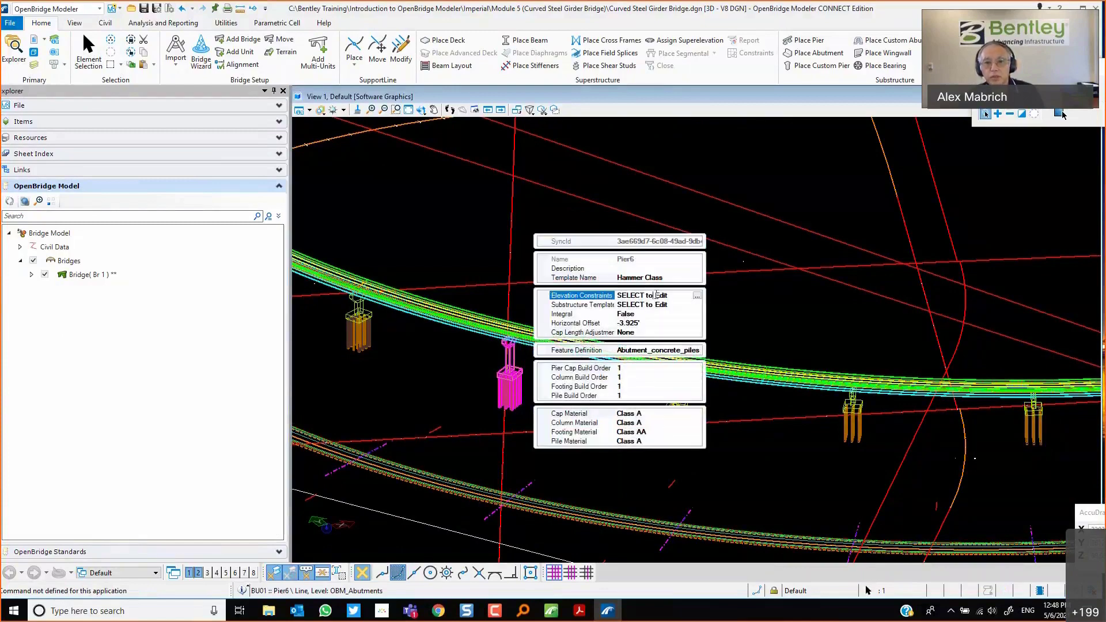
click(697, 296)
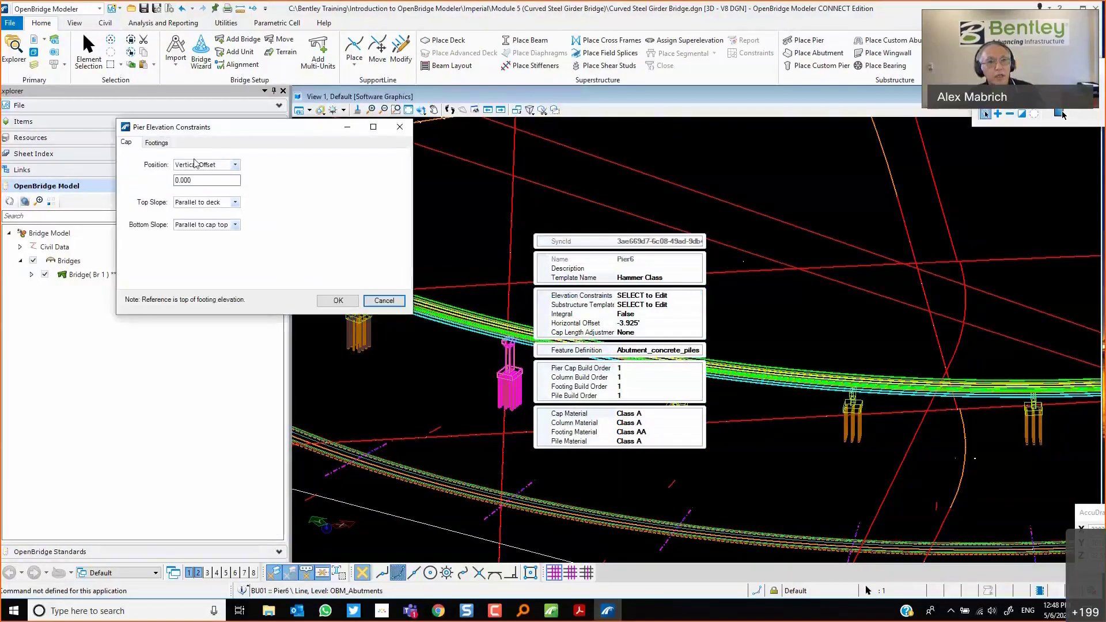
click(160, 145)
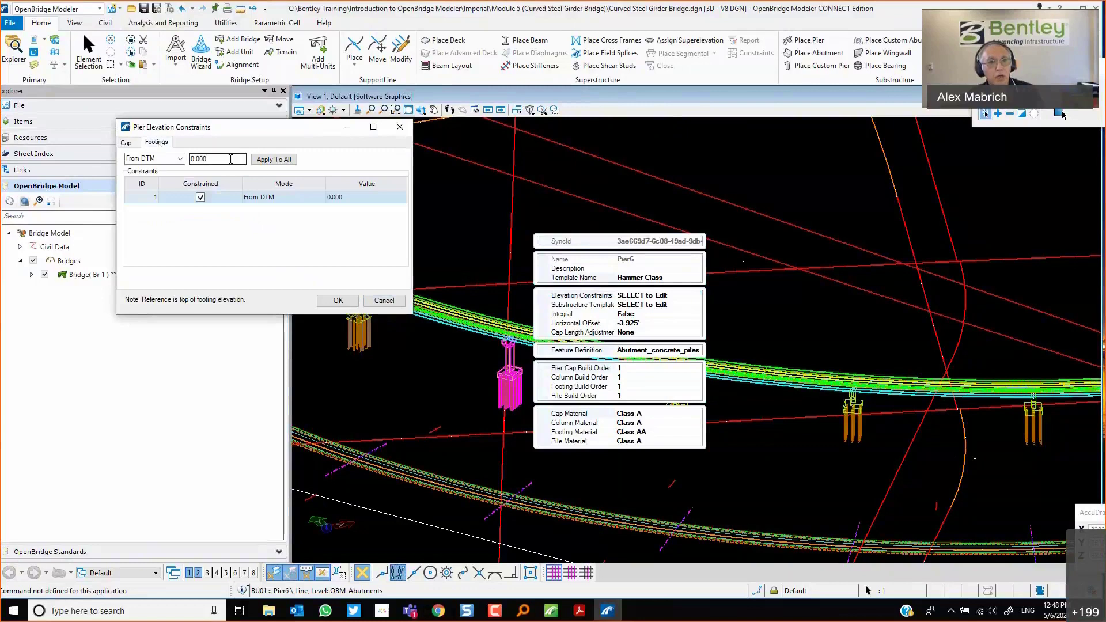
text(-)
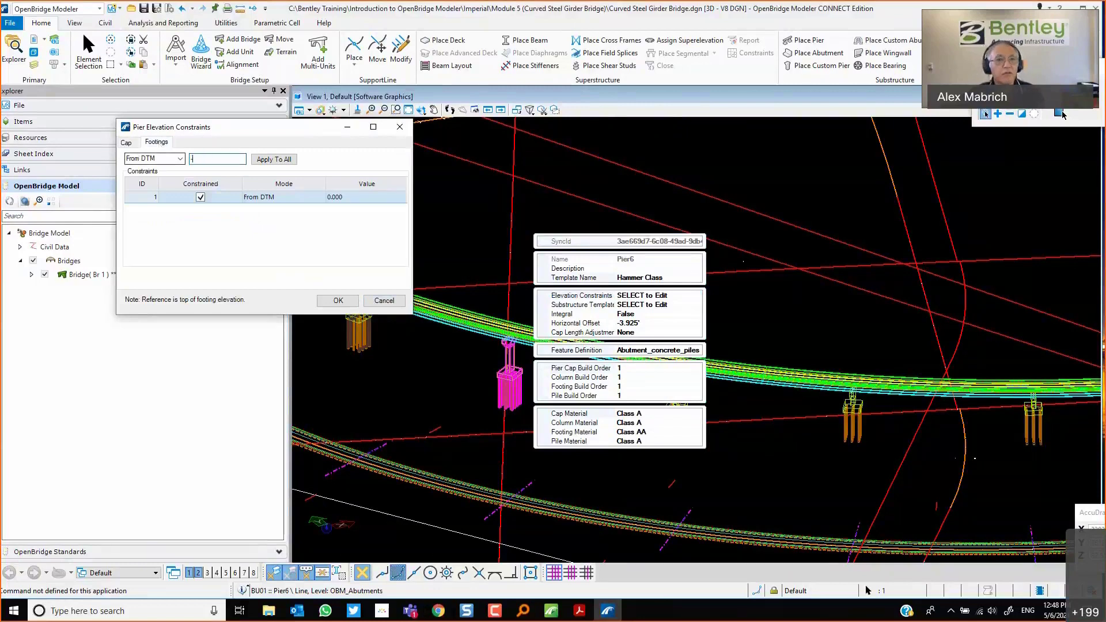
text(30.0)
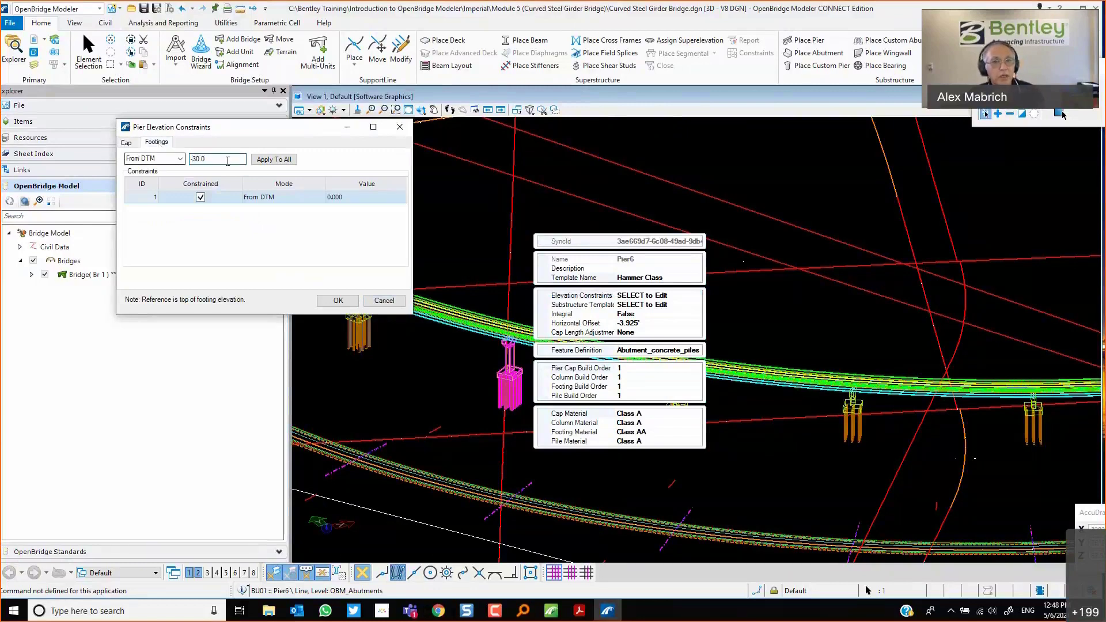
click(281, 161)
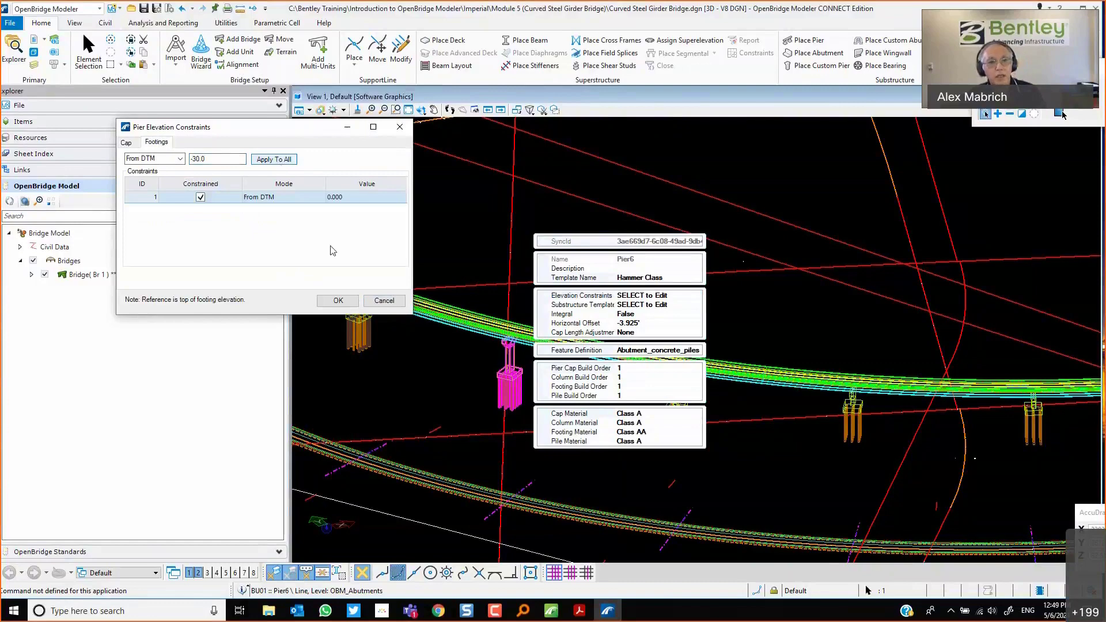
click(338, 301)
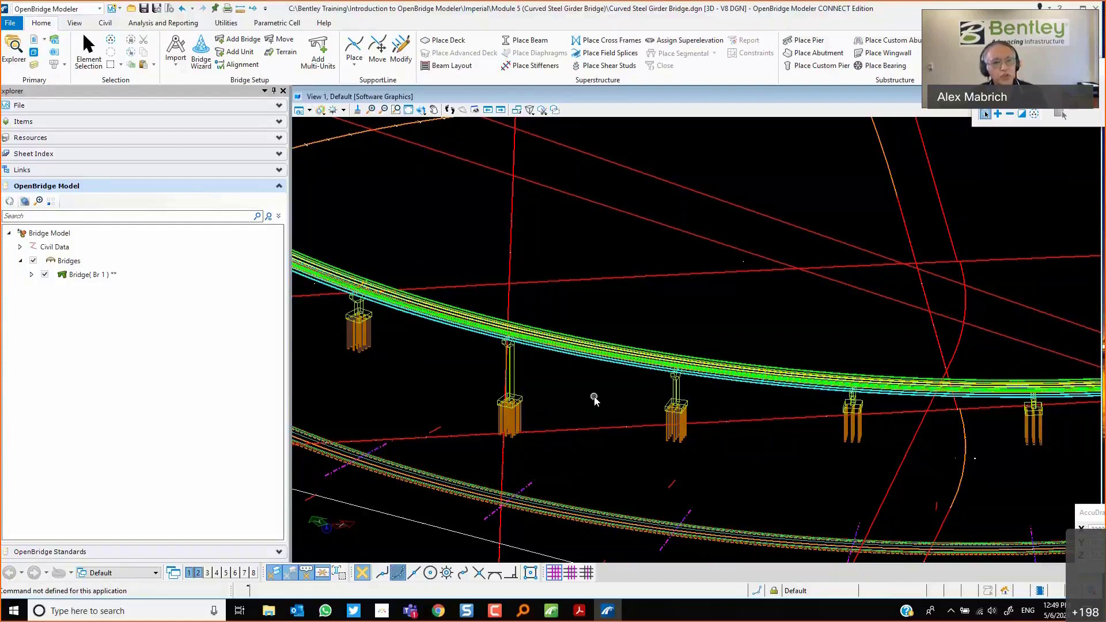
Reopen Pier6's elevation constraints to review the cap position and top slope options, then cancel.
click(515, 362)
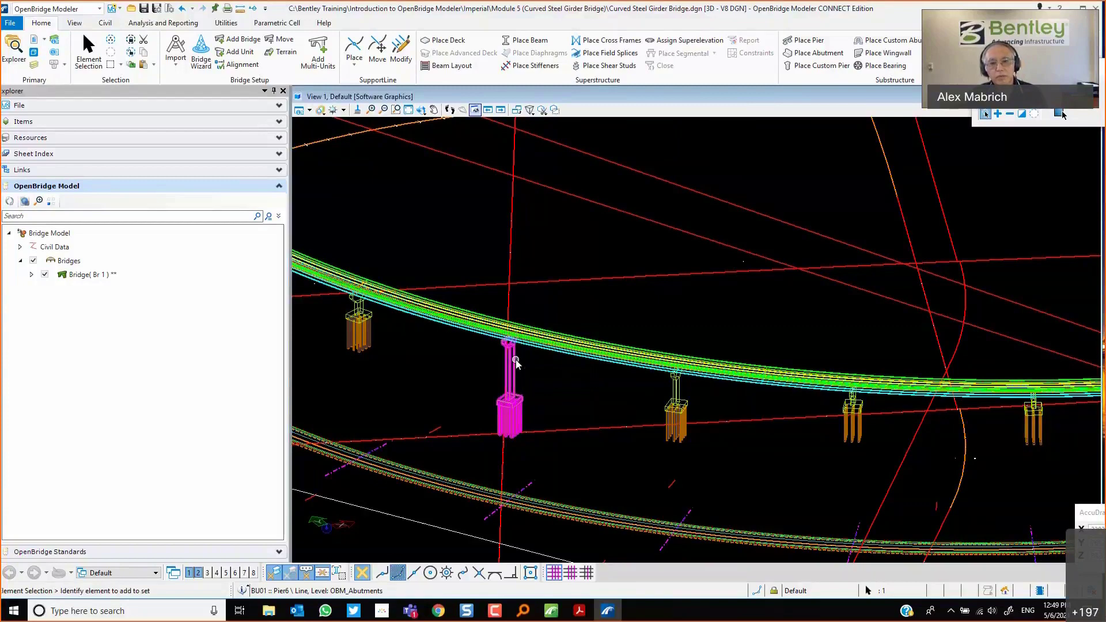
click(529, 354)
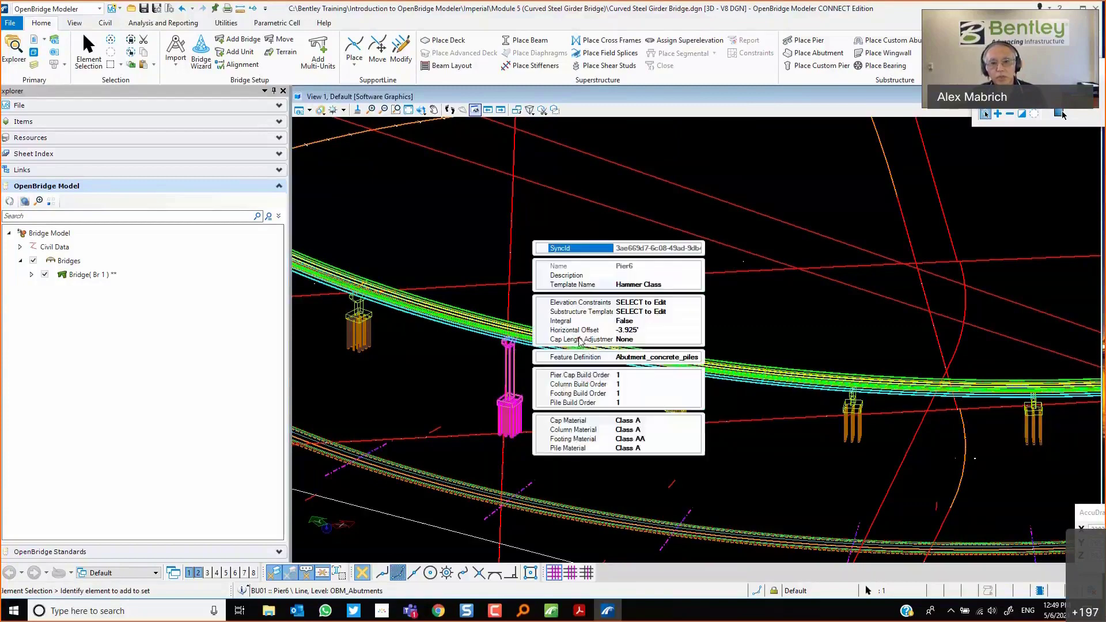
click(664, 303)
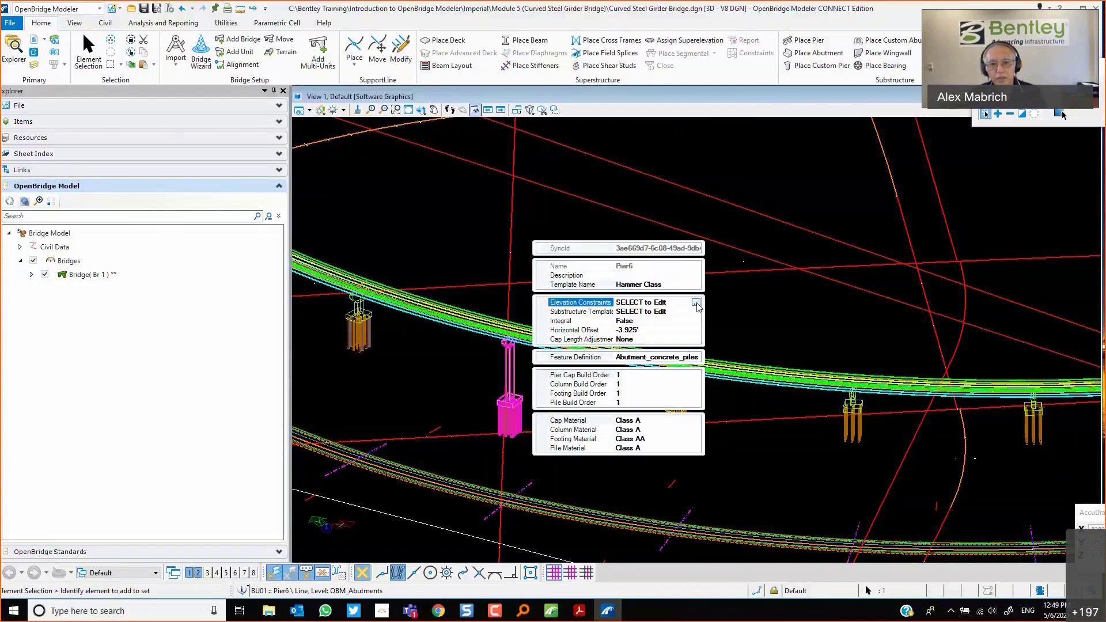
click(696, 303)
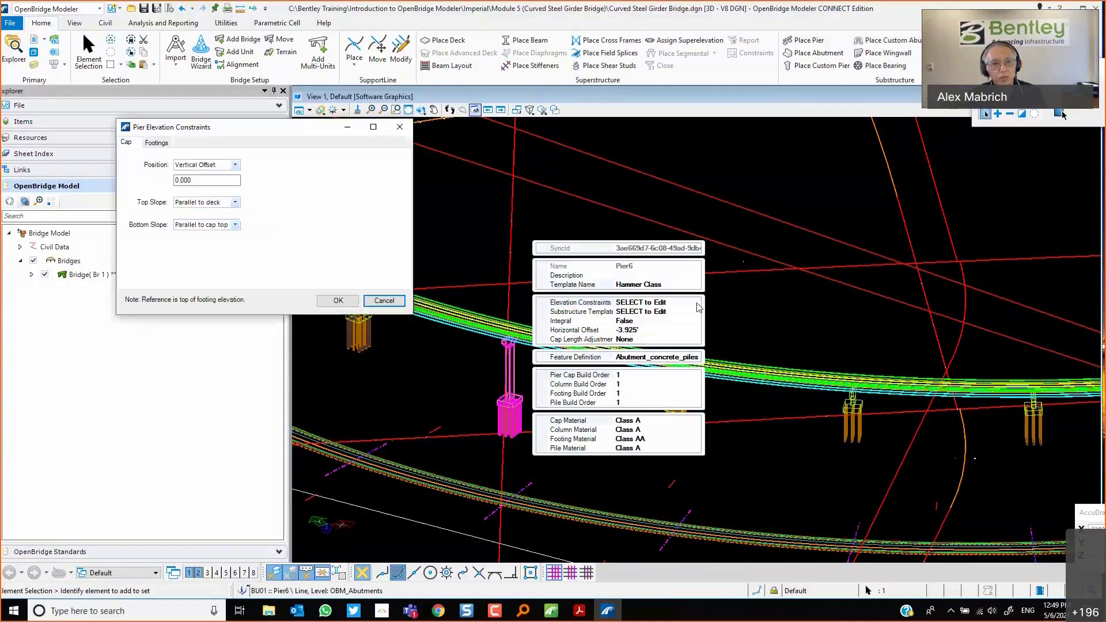
click(235, 165)
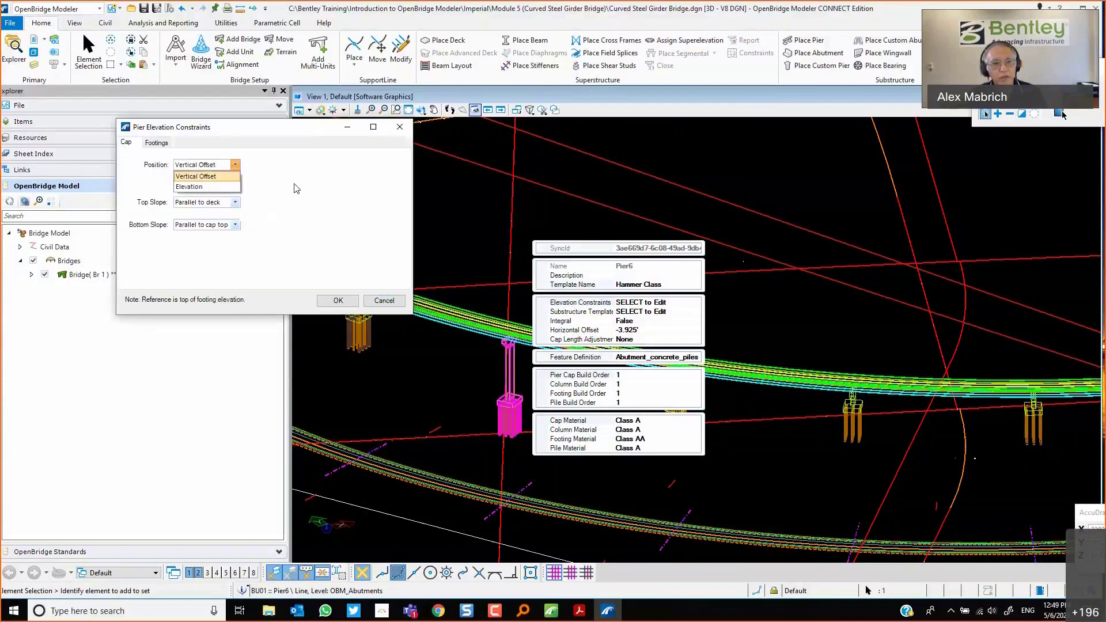
click(196, 176)
click(235, 202)
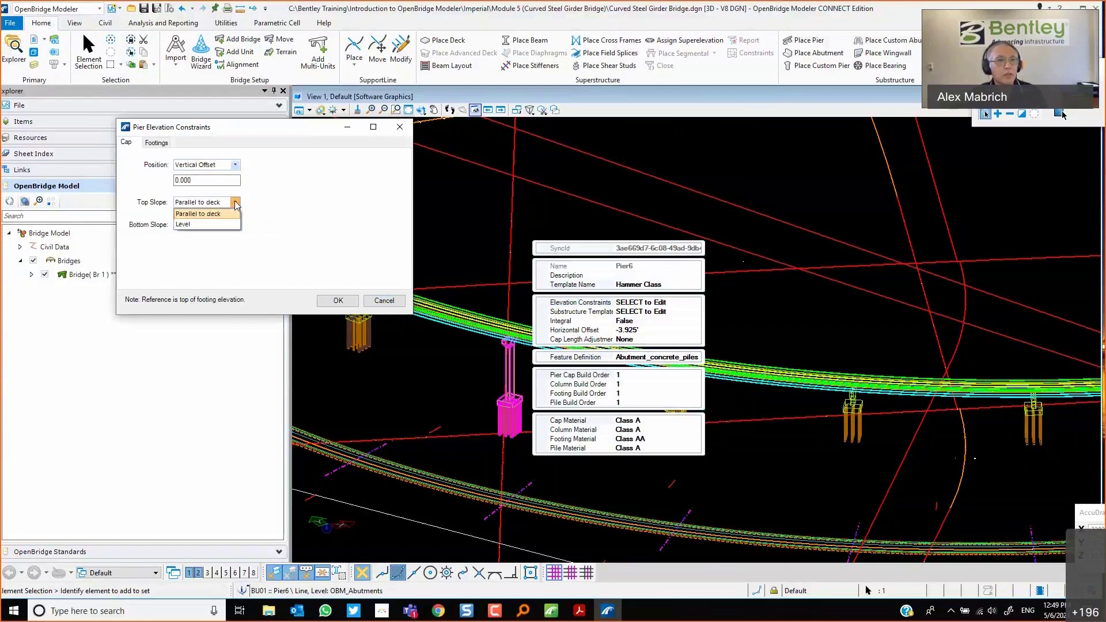
click(323, 212)
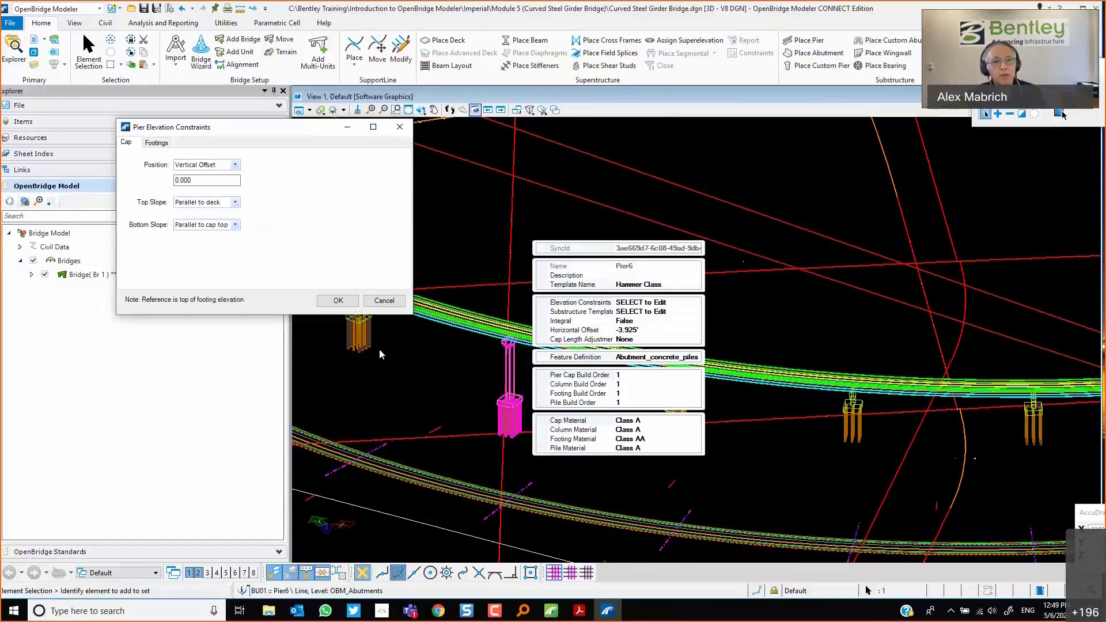
click(383, 301)
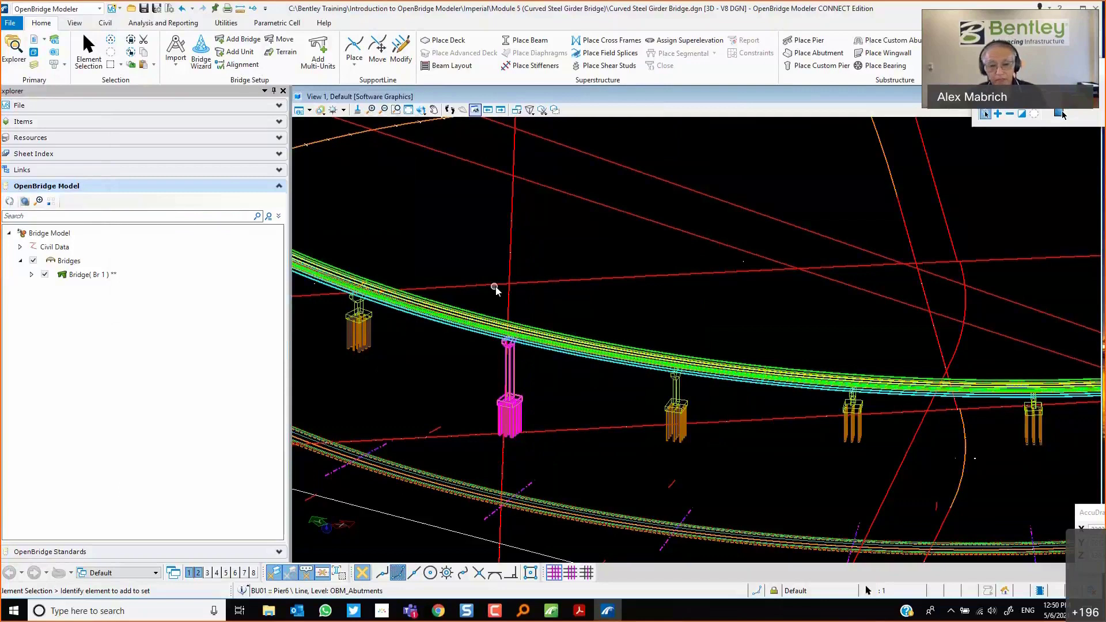